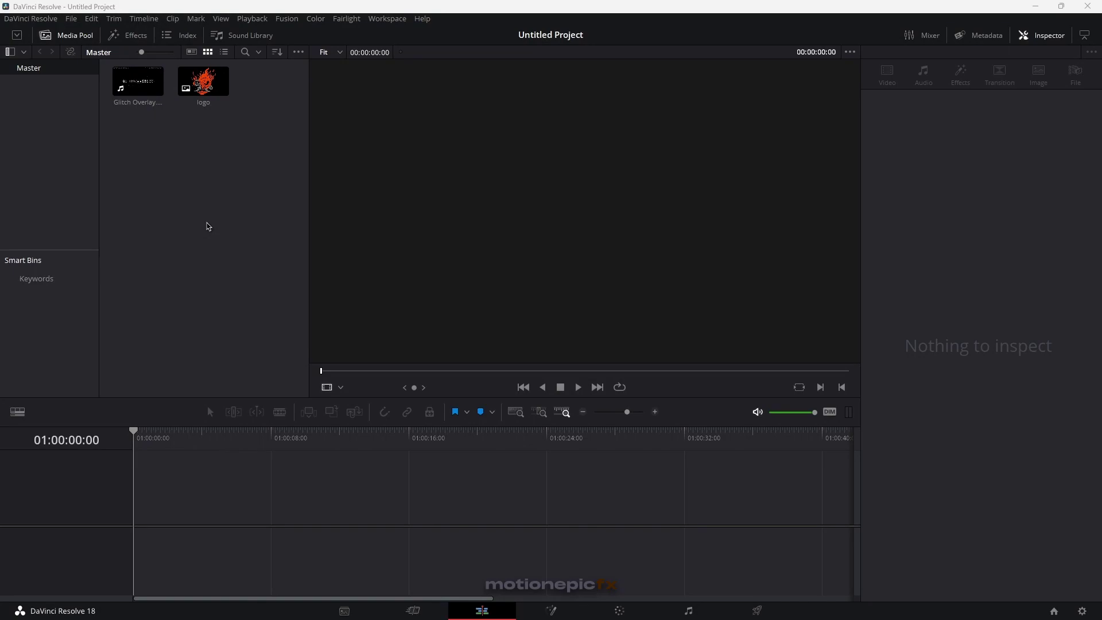
- Add a Solid Color generator at the start of the timeline and set its color to dark grey #101010
left_click(136, 83)
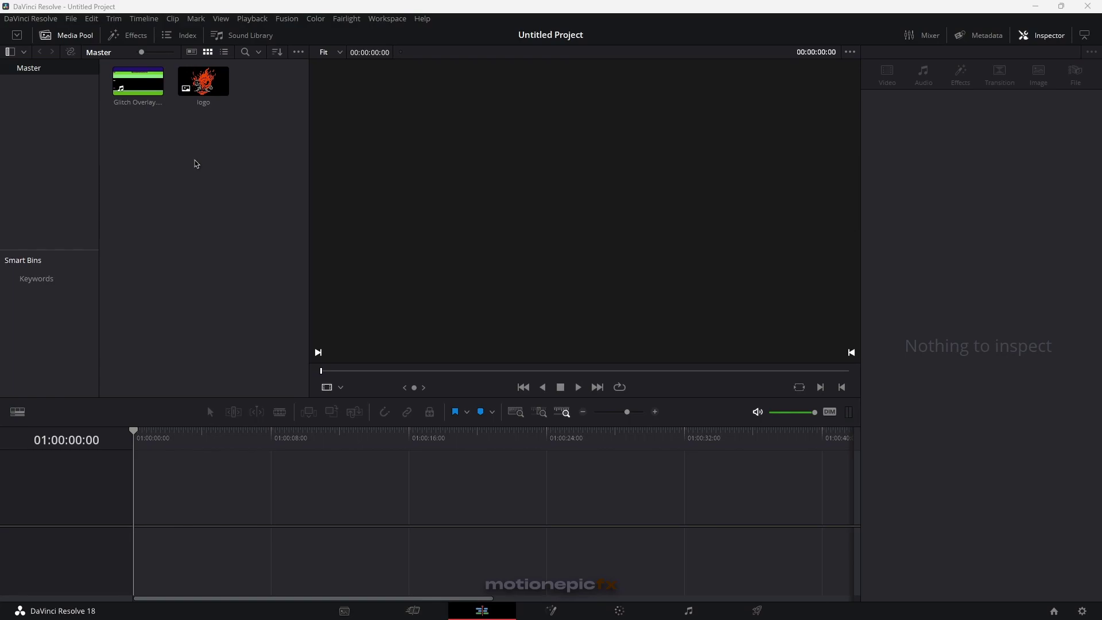
left_click(120, 38)
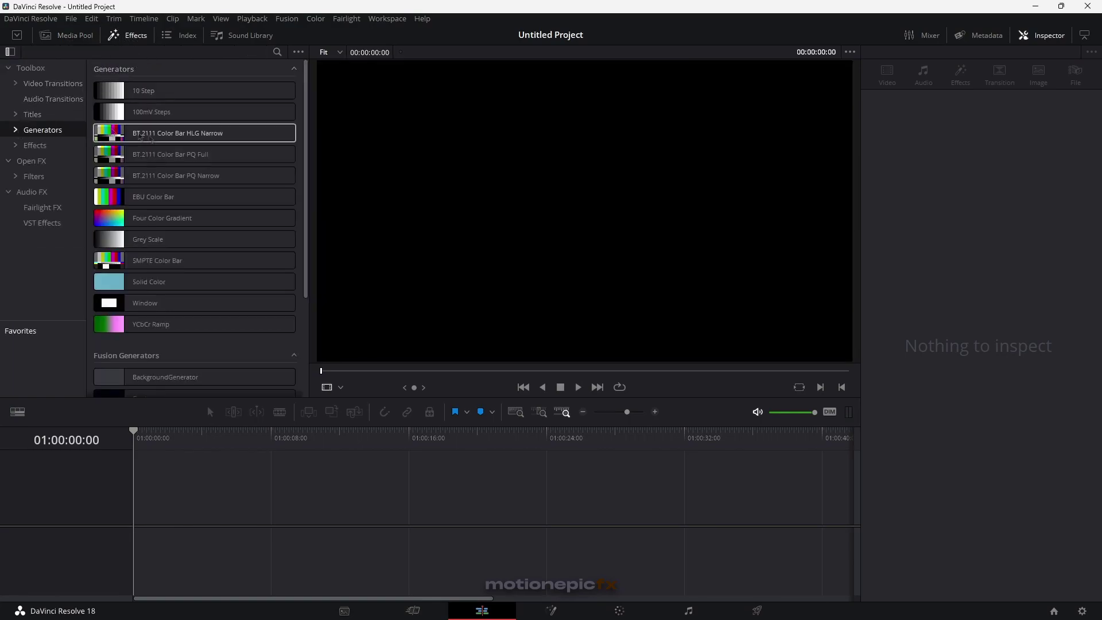
left_click_drag(143, 288, 139, 517)
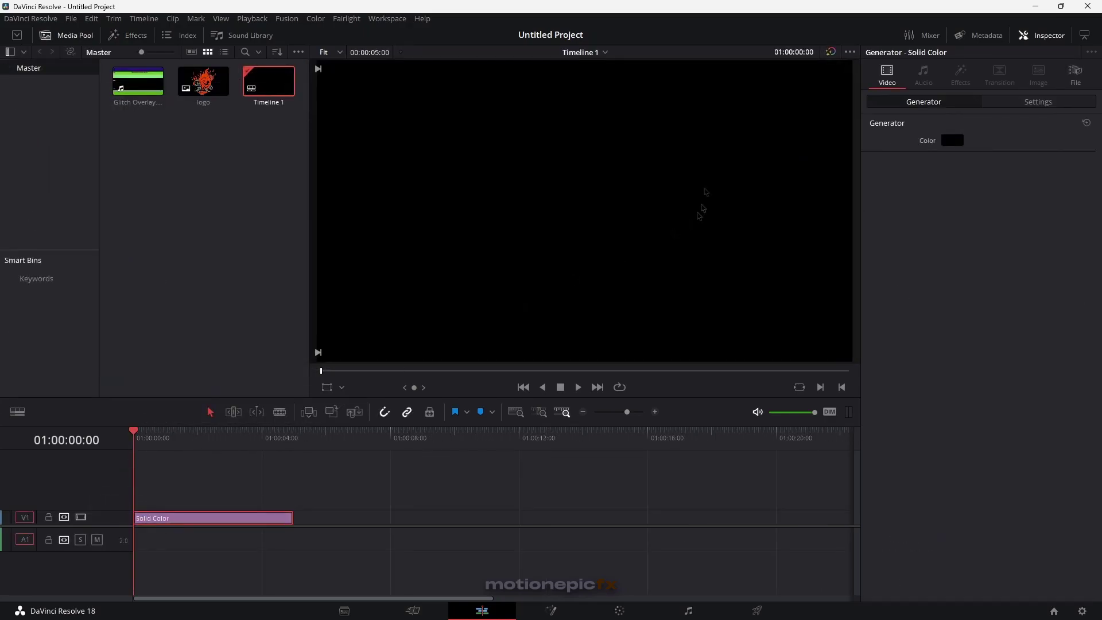
left_click(954, 141)
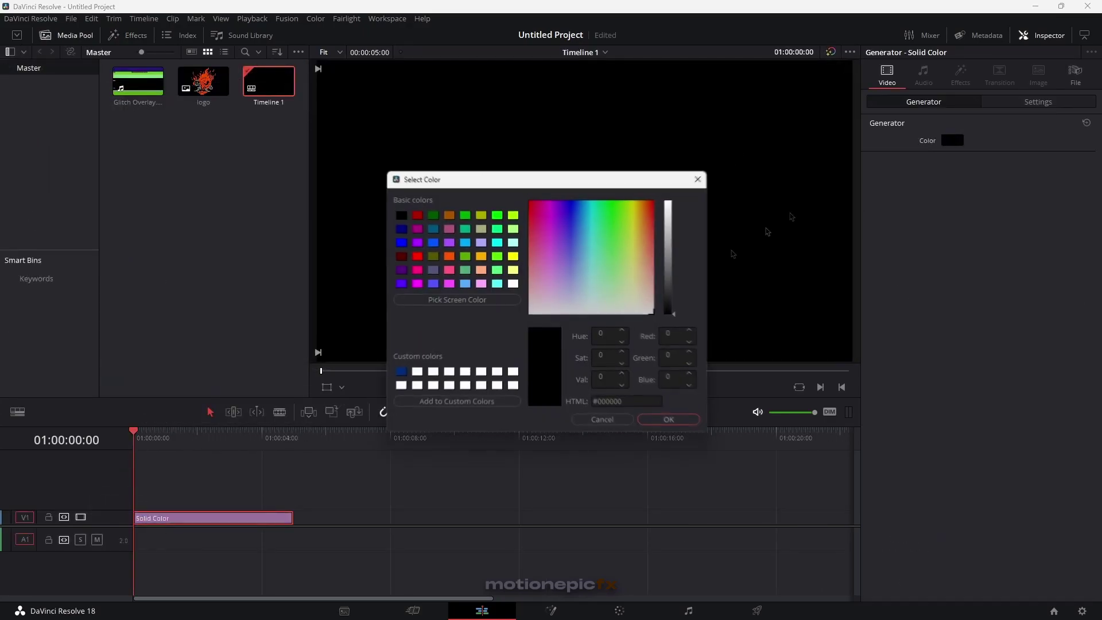
left_click(669, 310)
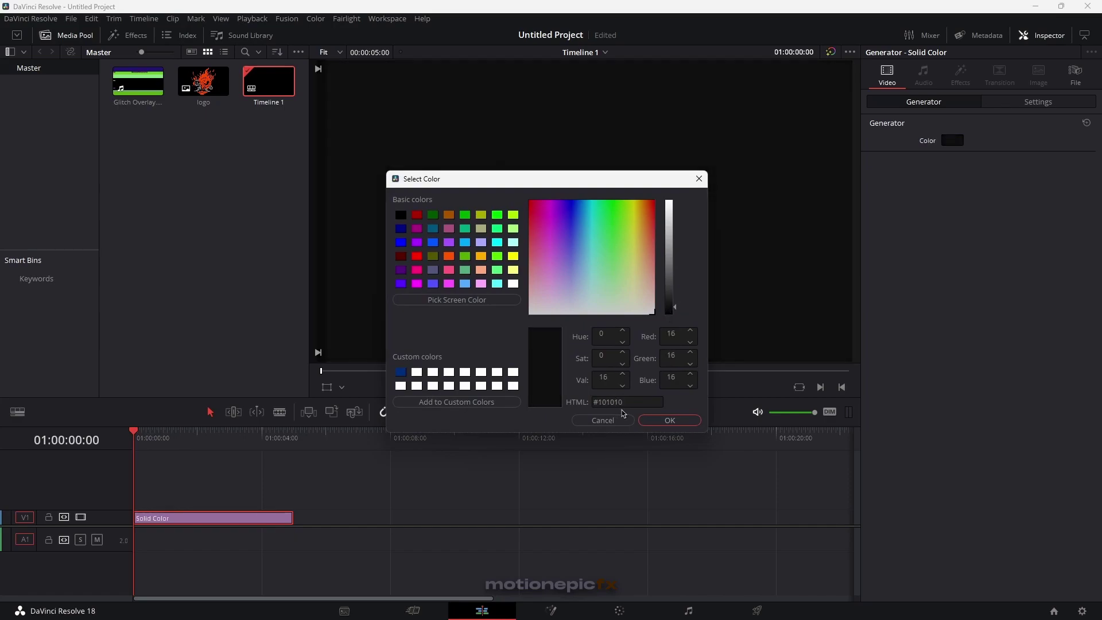
left_click(670, 421)
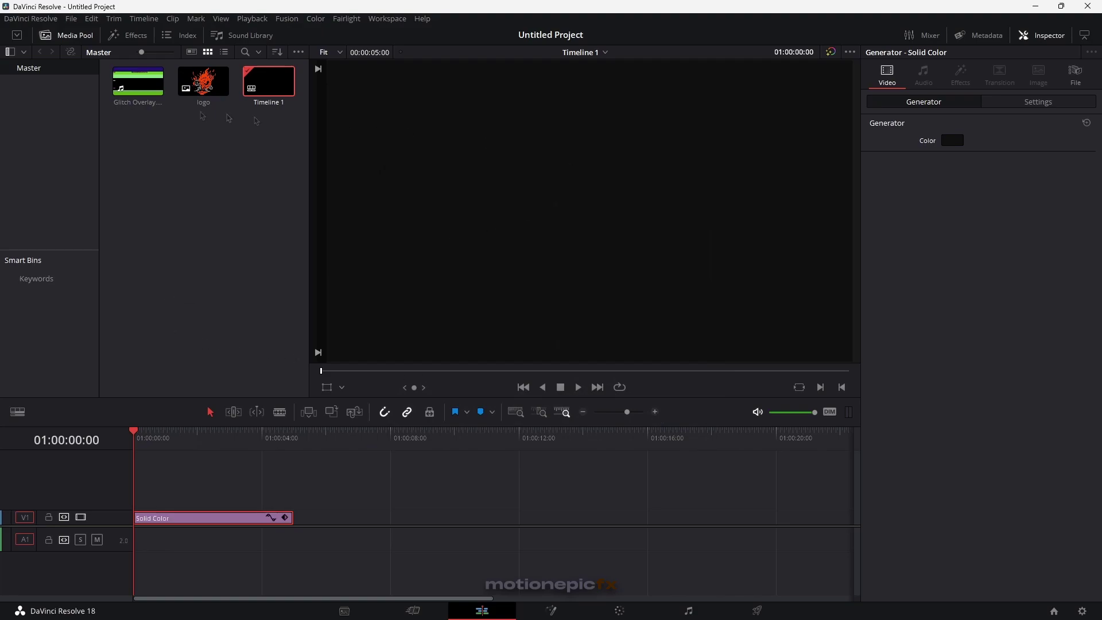
- Add a second Solid Color generator on track V2 above the background and set its color to red #cb0000
left_click(127, 35)
left_click_drag(149, 293, 162, 506)
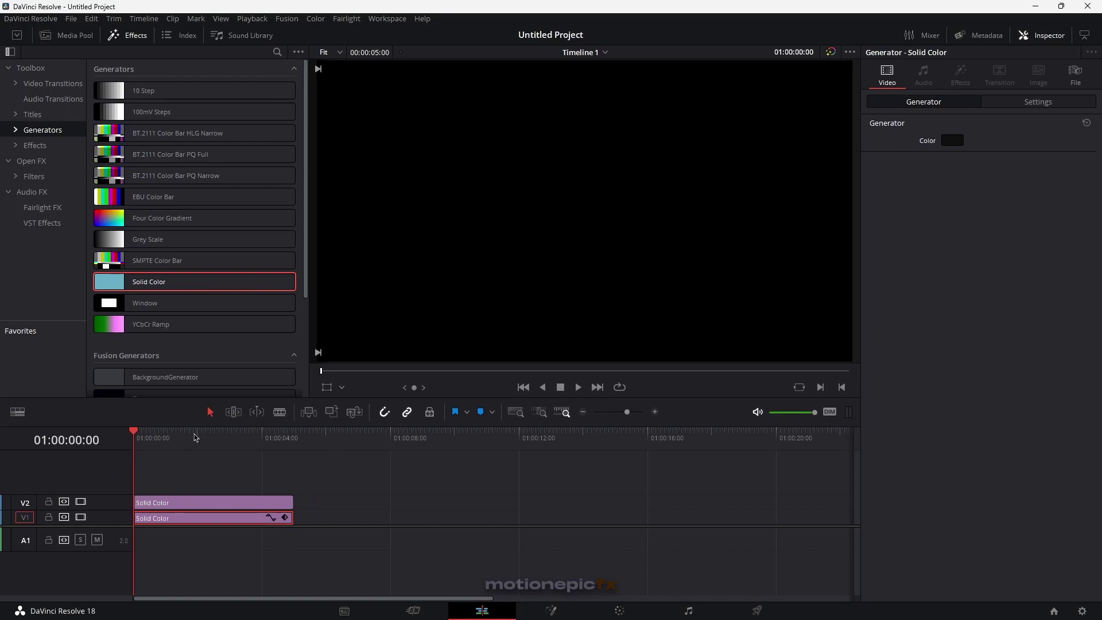
left_click(194, 435)
left_click(947, 140)
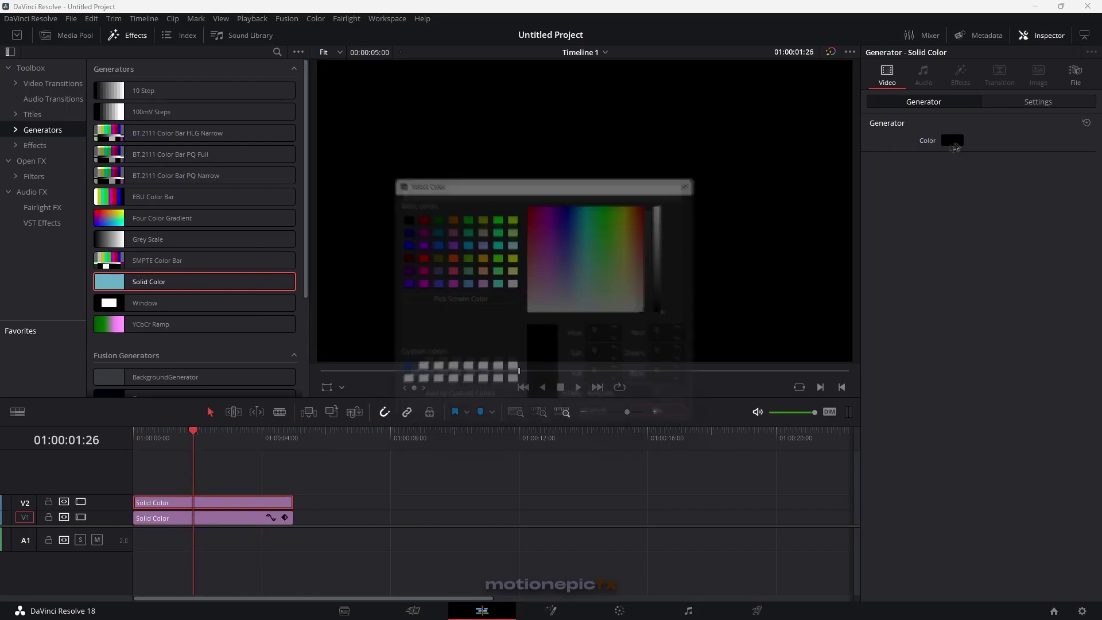
left_click(417, 257)
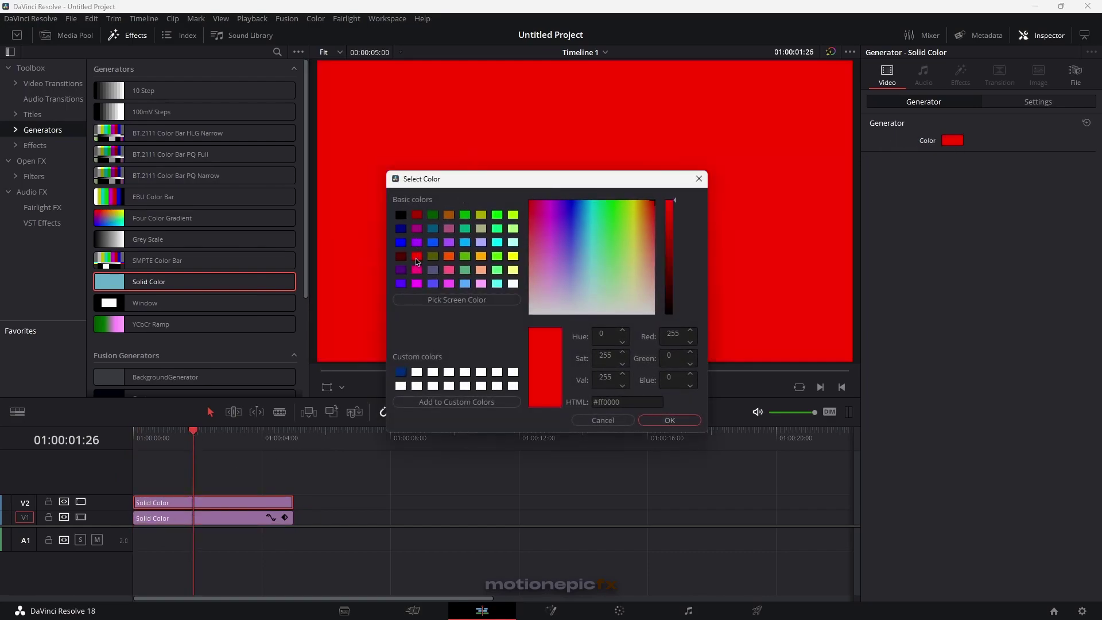
left_click(418, 217)
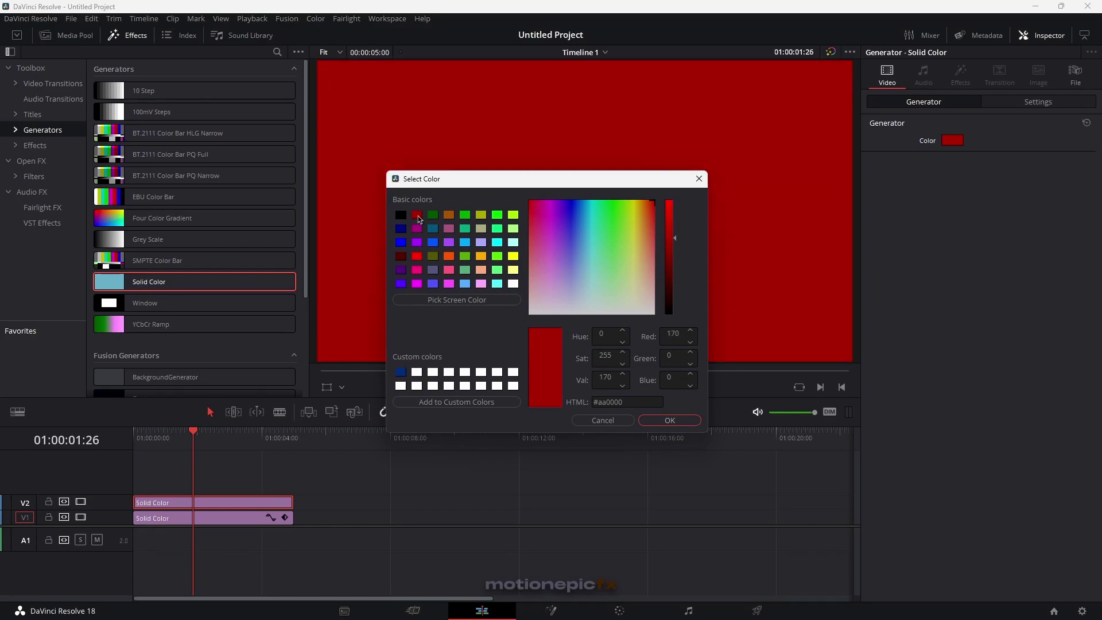
left_click(418, 257)
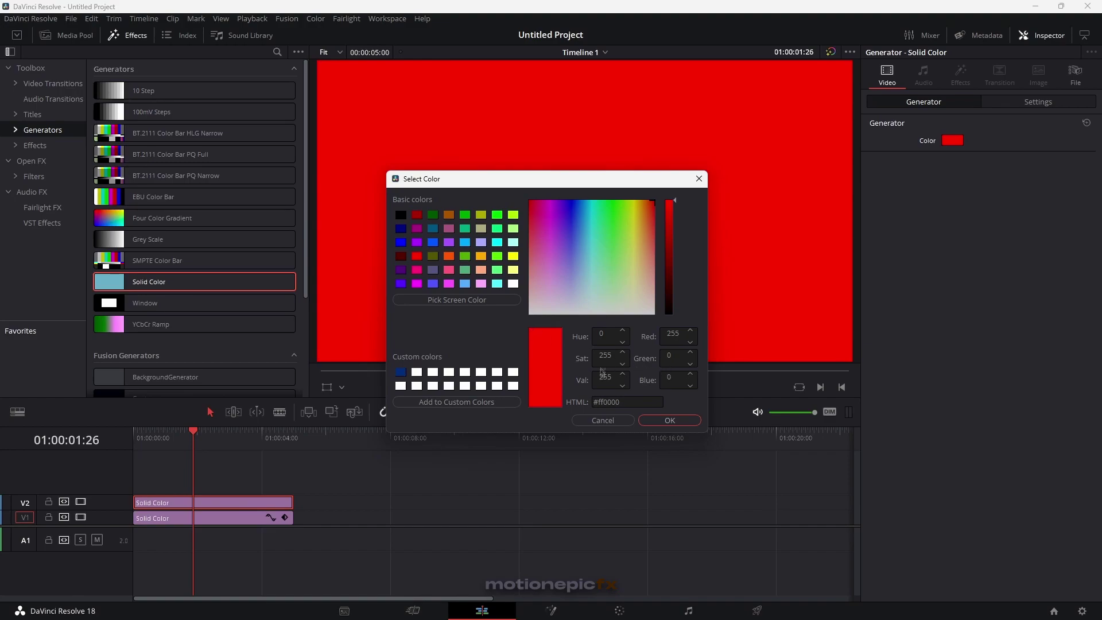
left_click(674, 236)
left_click_drag(675, 240, 674, 225)
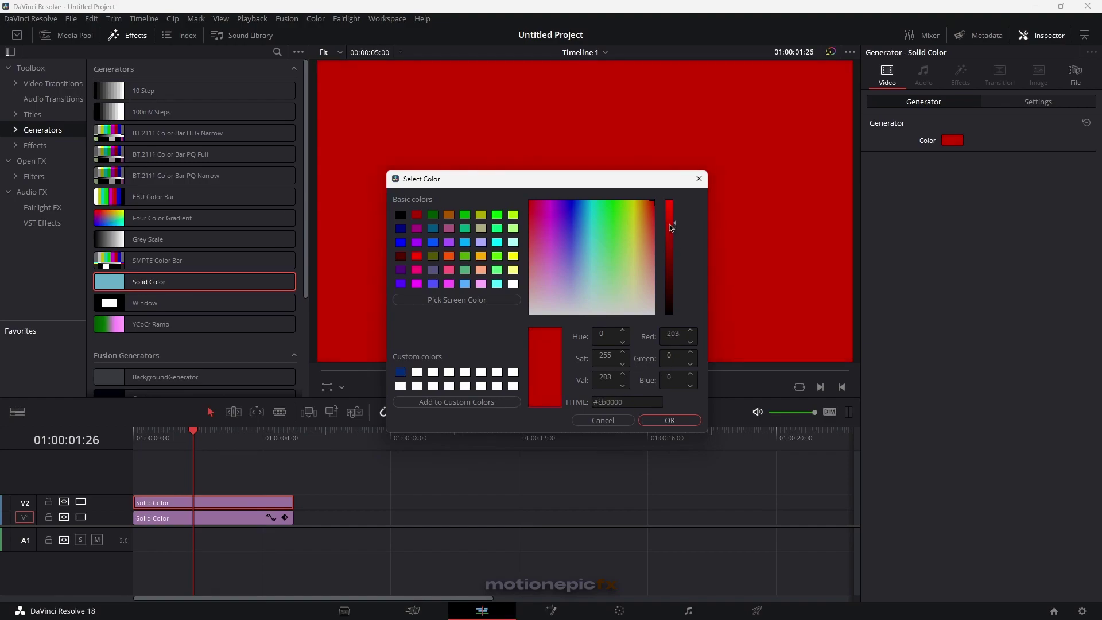
left_click(666, 419)
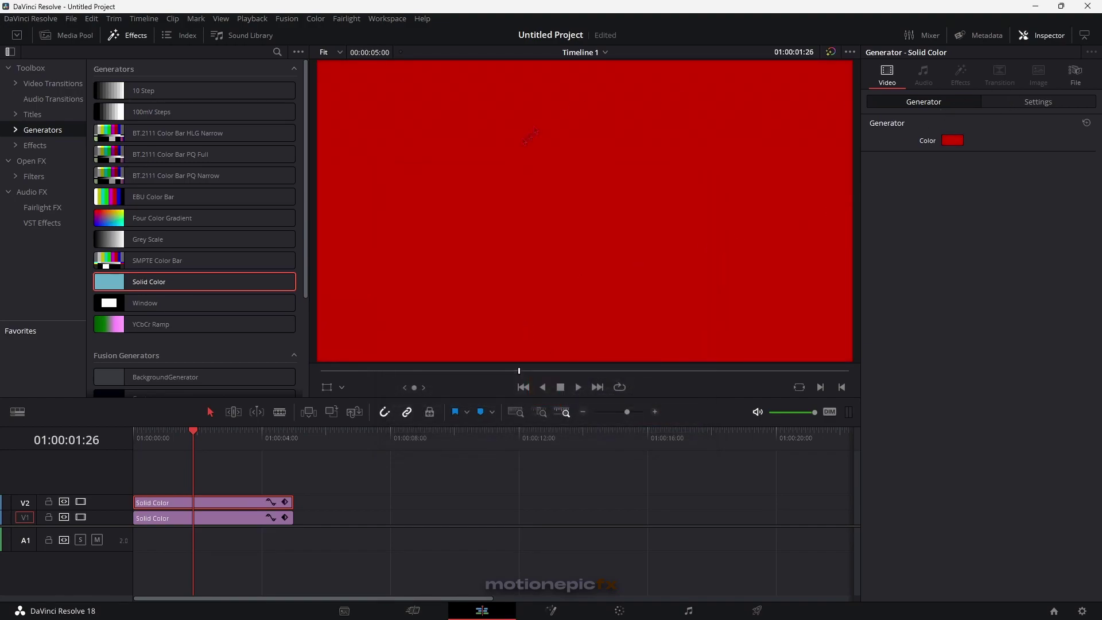
- Crop the red solid into a thin horizontal bar with Crop Top 494.7 and Crop Bottom 469.9
left_click(1026, 104)
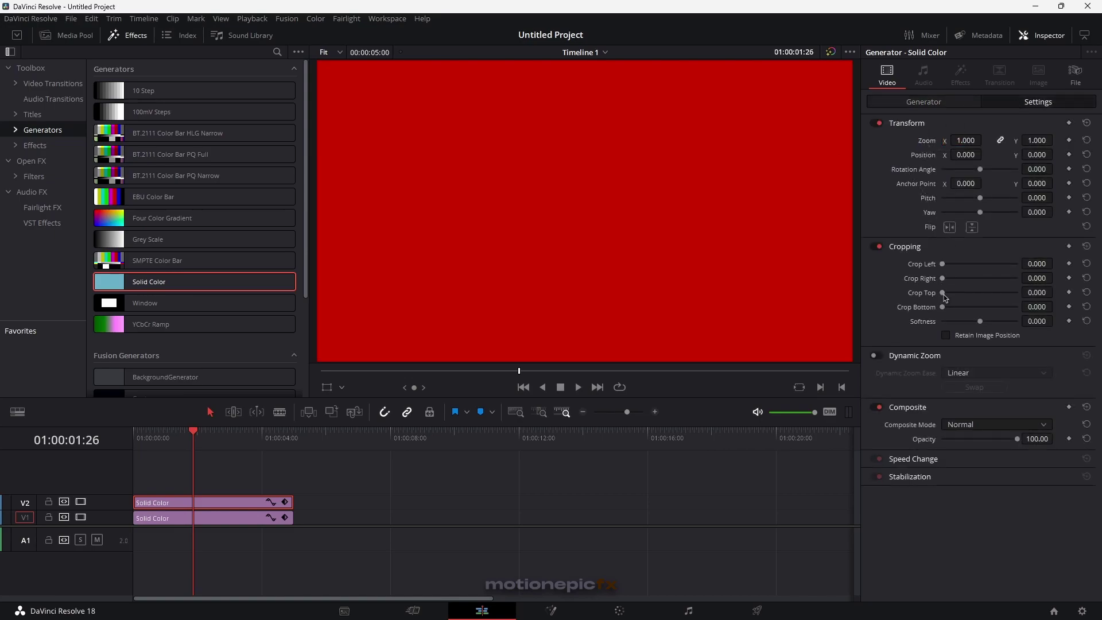
left_click_drag(945, 297, 977, 311)
- Turn on the viewer's safe area overlay and enable its Aspect guide
left_click(252, 19)
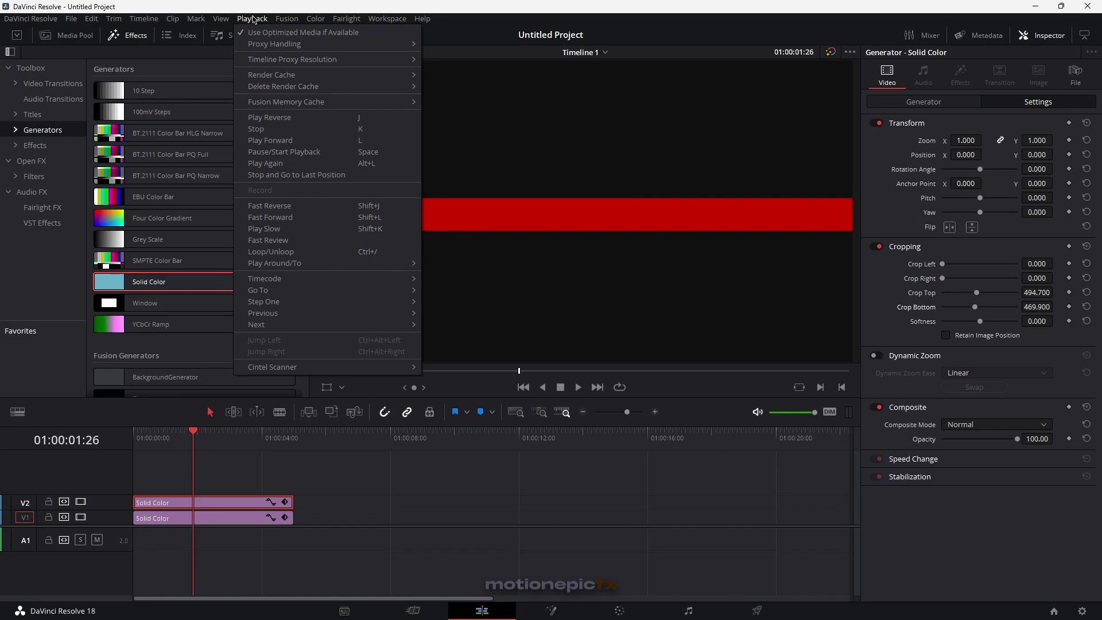
mouse_move(229, 21)
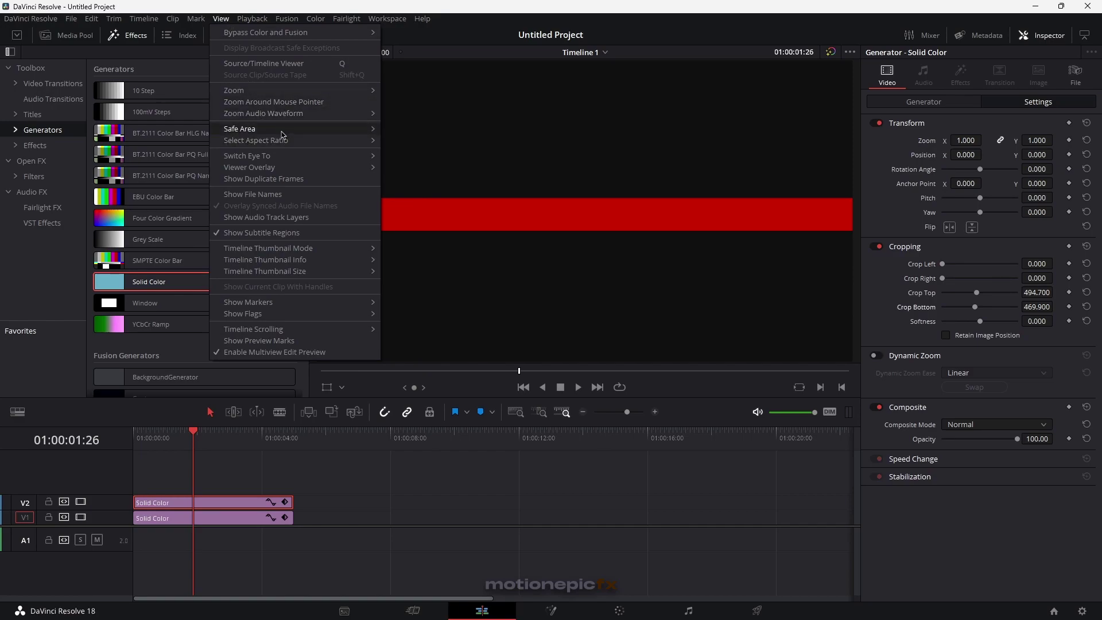
mouse_move(265, 134)
left_click(425, 134)
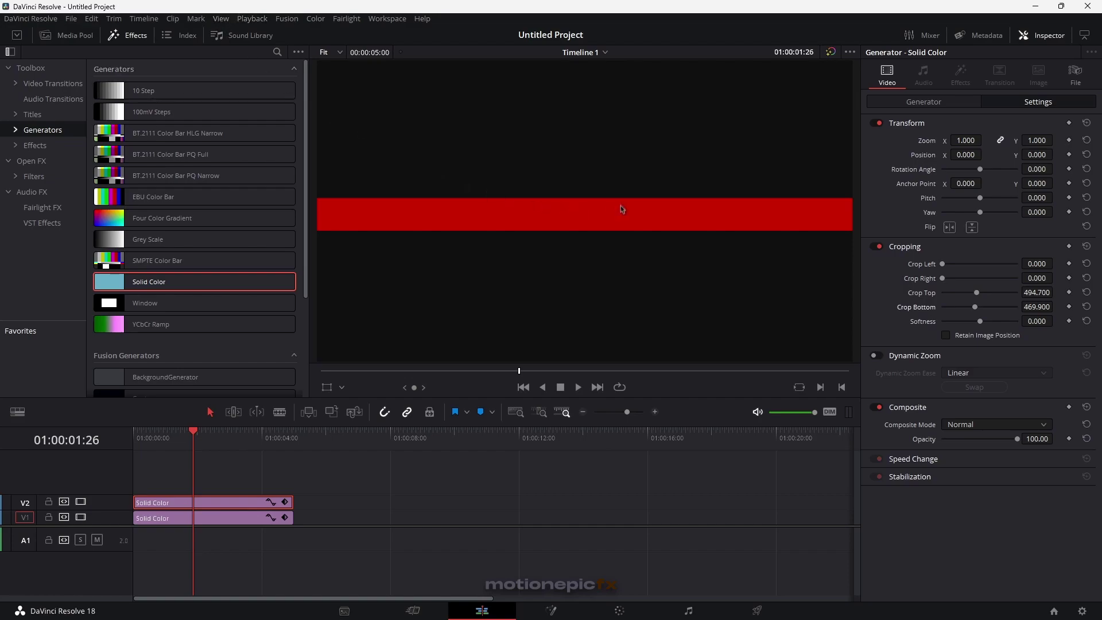
scroll(593, 199, "down", 1)
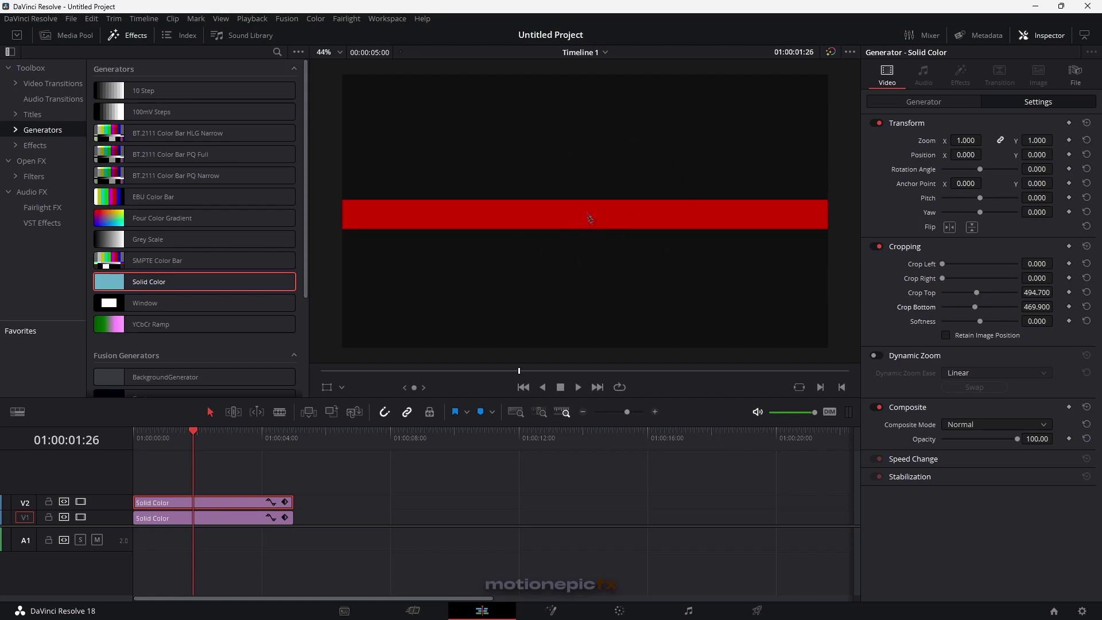
left_click(221, 18)
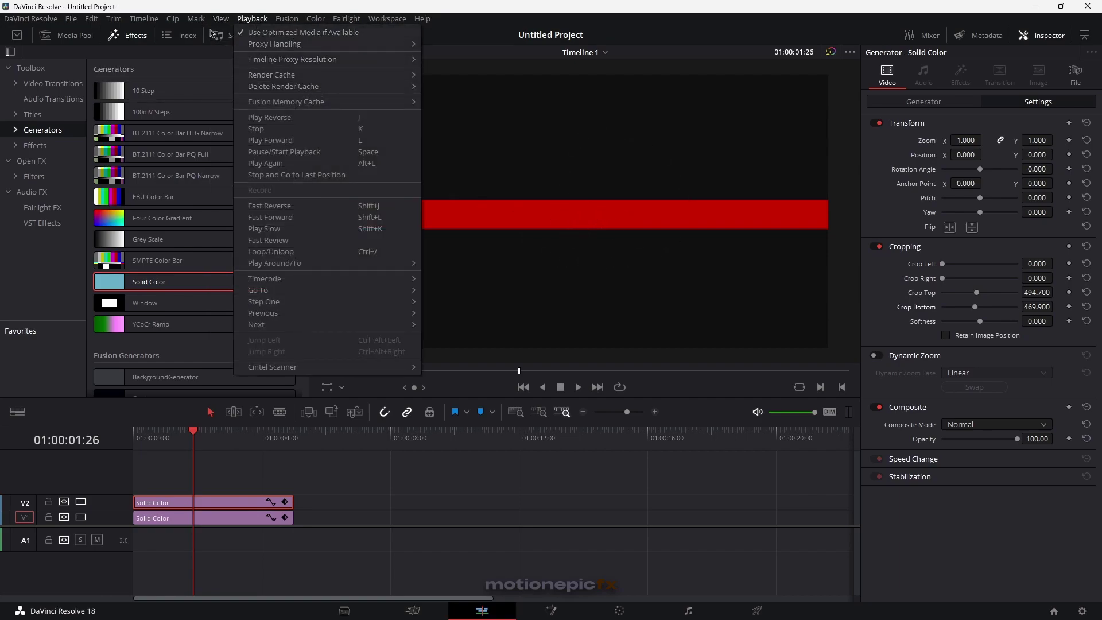
mouse_move(317, 132)
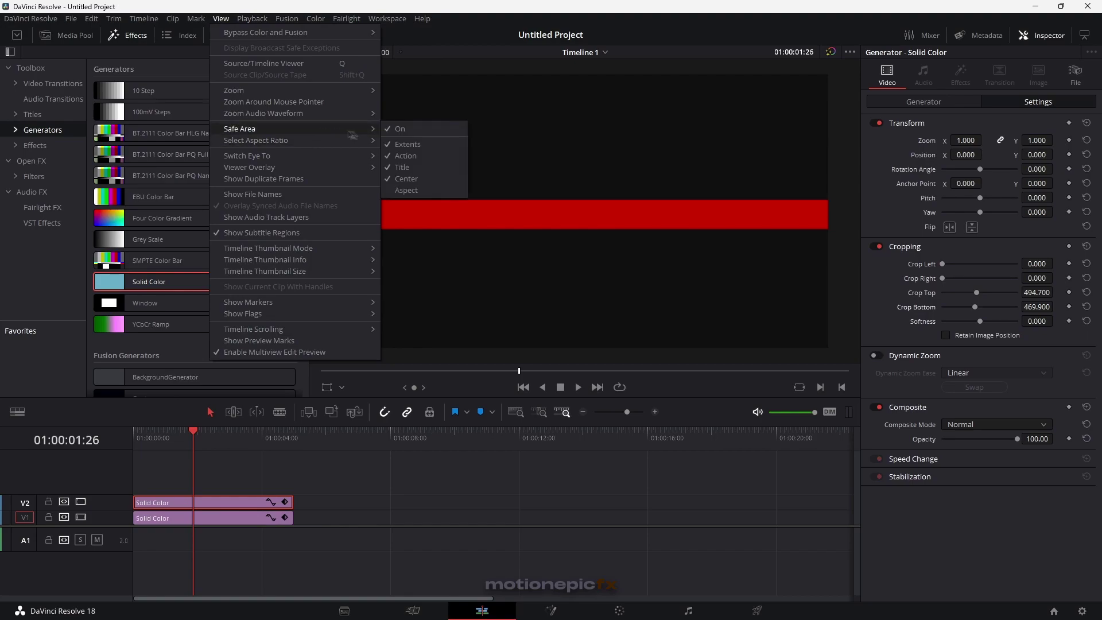
left_click(407, 190)
- Turn off the viewer's safe area overlay
left_click(221, 19)
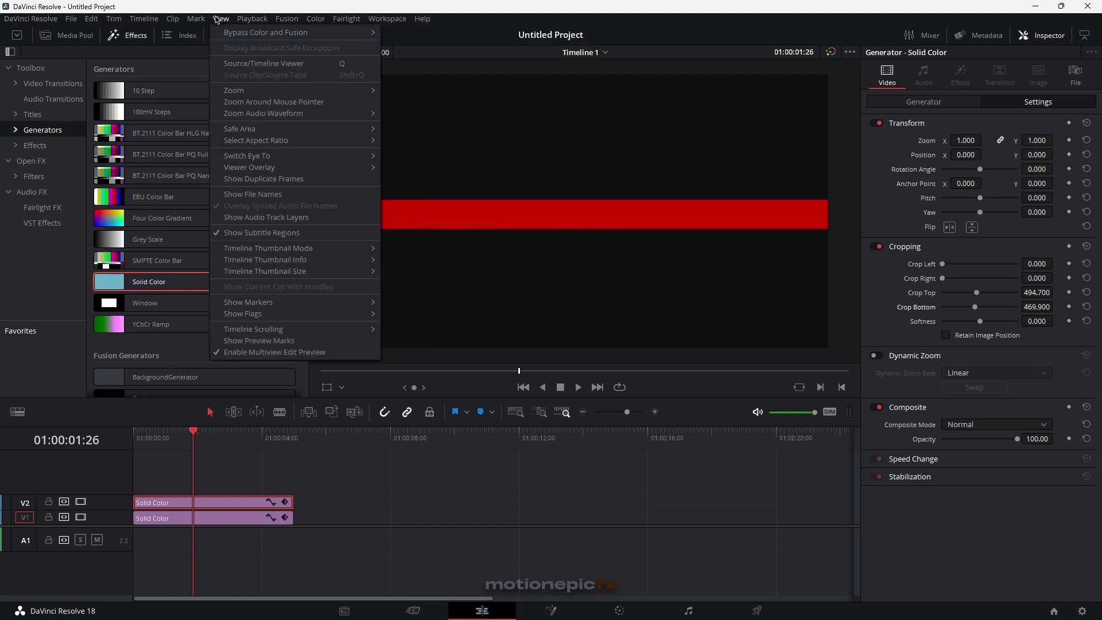
mouse_move(330, 130)
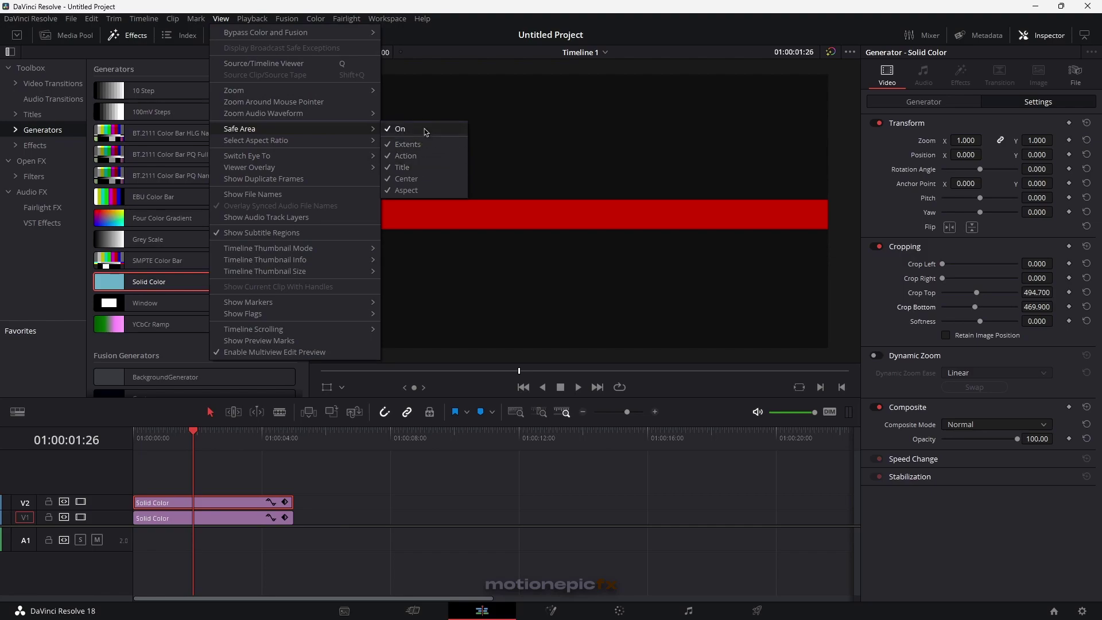
left_click(421, 130)
- Set the red bar's Crop Left and Crop Right to 50
left_click(186, 435)
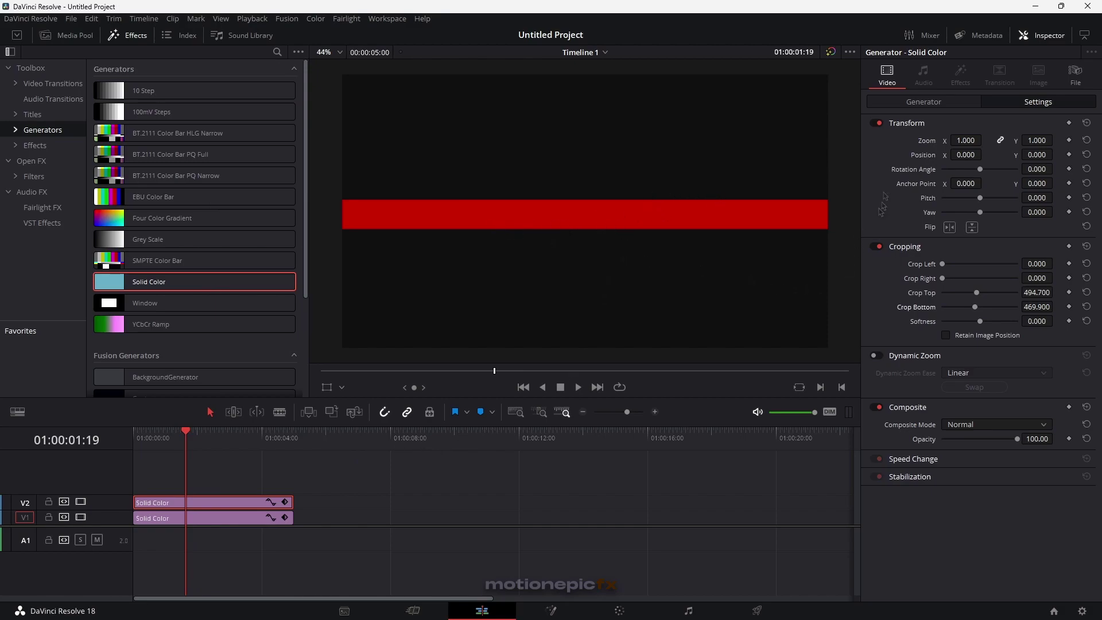
left_click_drag(943, 264, 944, 264)
left_click(1030, 263)
type("50")
left_click(1049, 278)
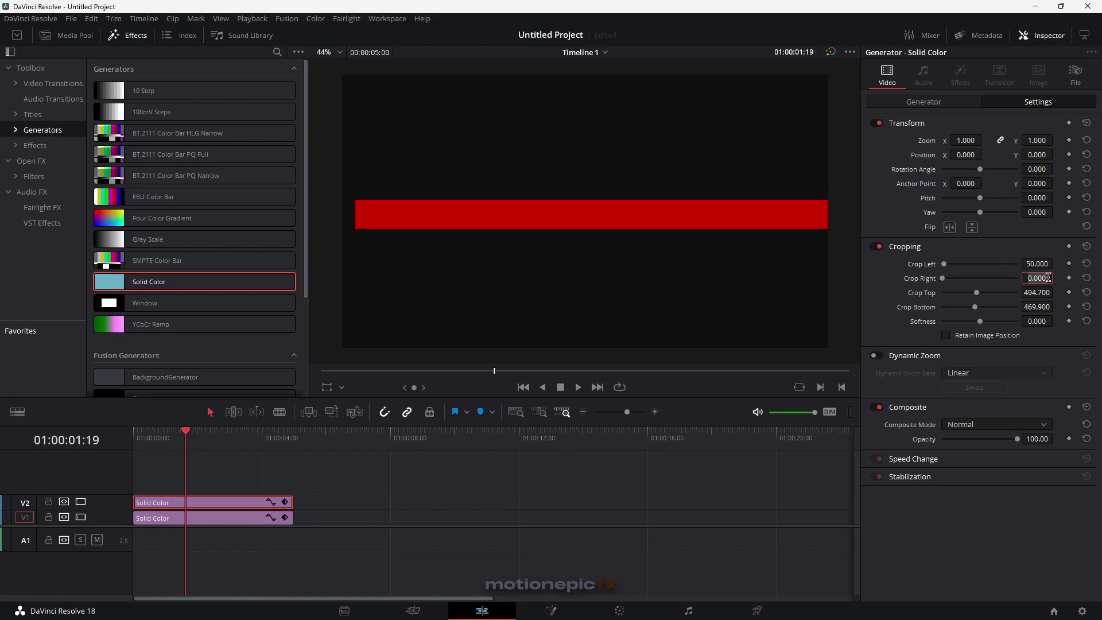
type("50")
key("Return")
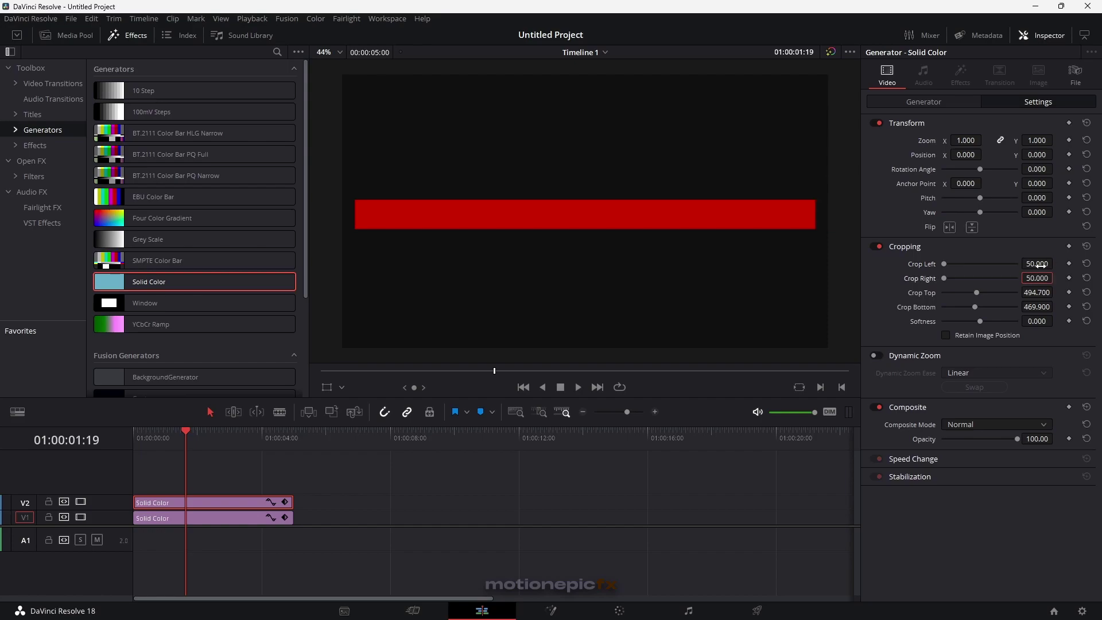
- Set the red bar's Crop Left and Crop Right to 100
left_click(1037, 264)
type("100")
key("Tab")
type("100")
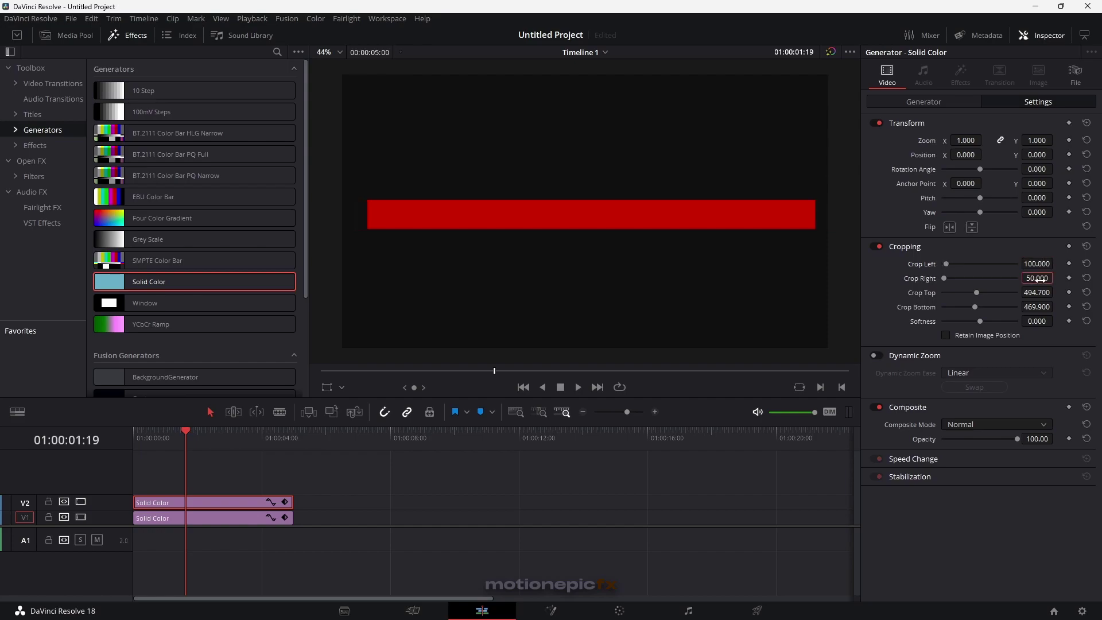
key("Return")
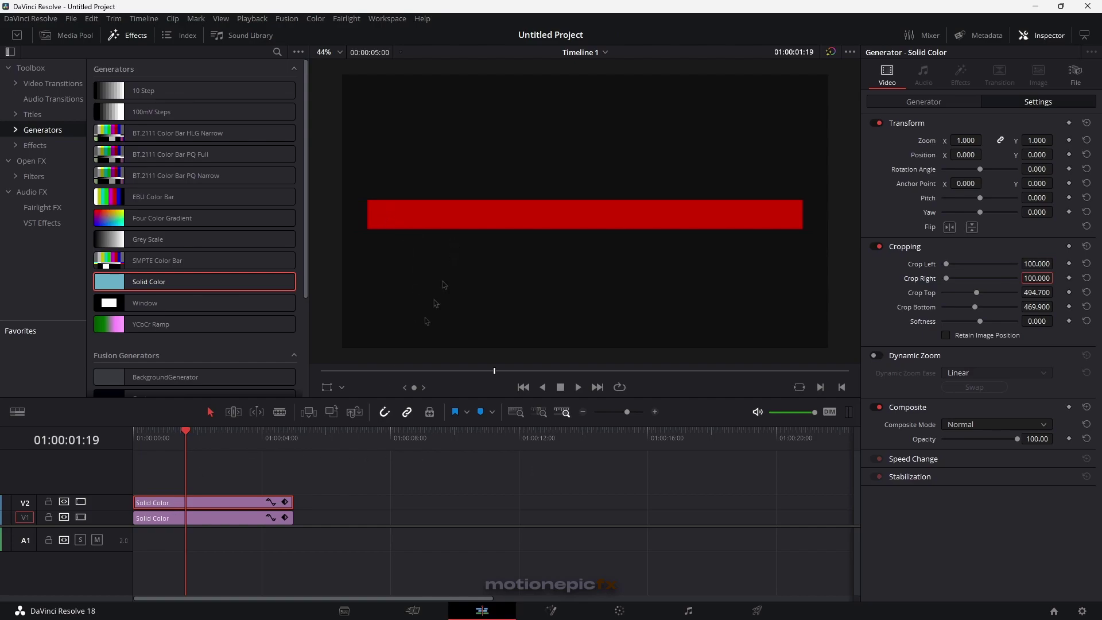
- Keyframe the red bar's Crop Right at 1820.4 at the timeline start and show the clip's keyframe track in a closer timeline view
left_click_drag(143, 444, 106, 438)
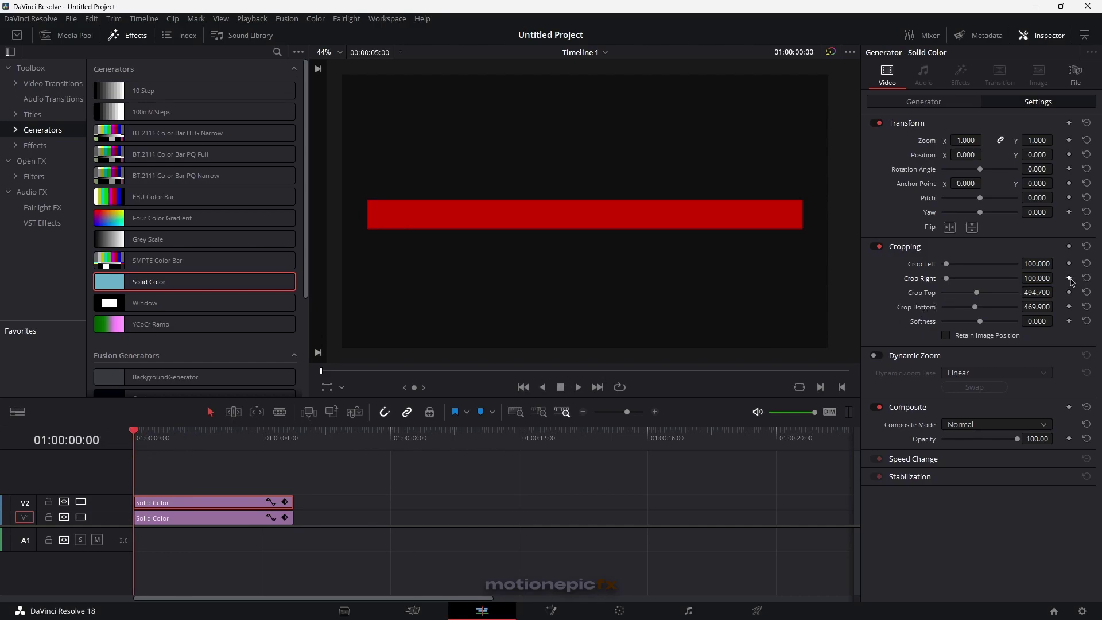
left_click_drag(952, 281, 1017, 291)
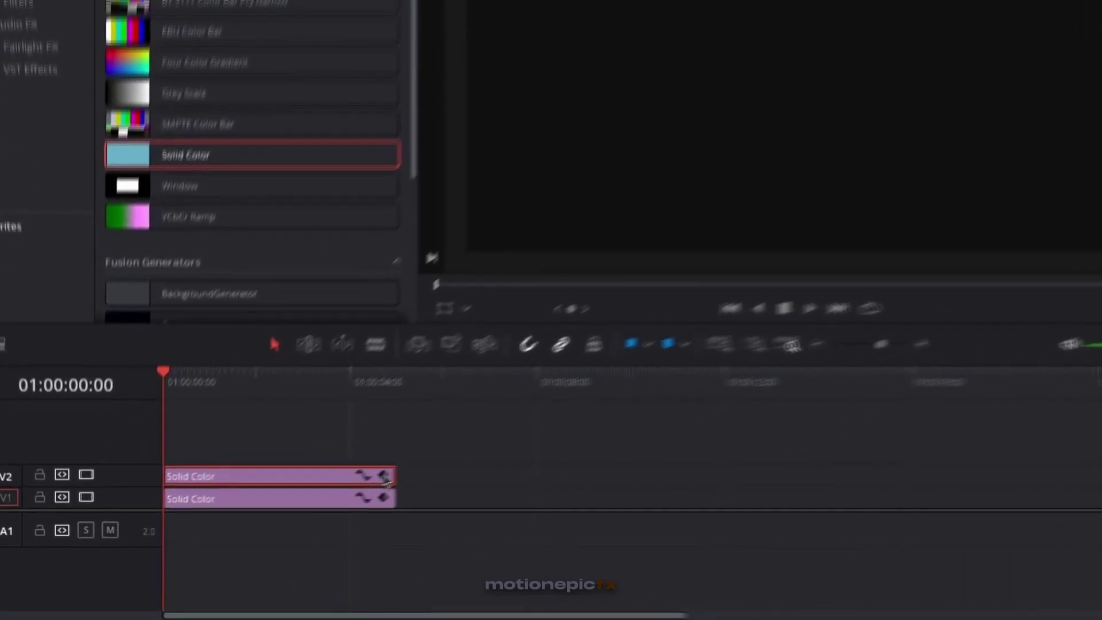
left_click(406, 468)
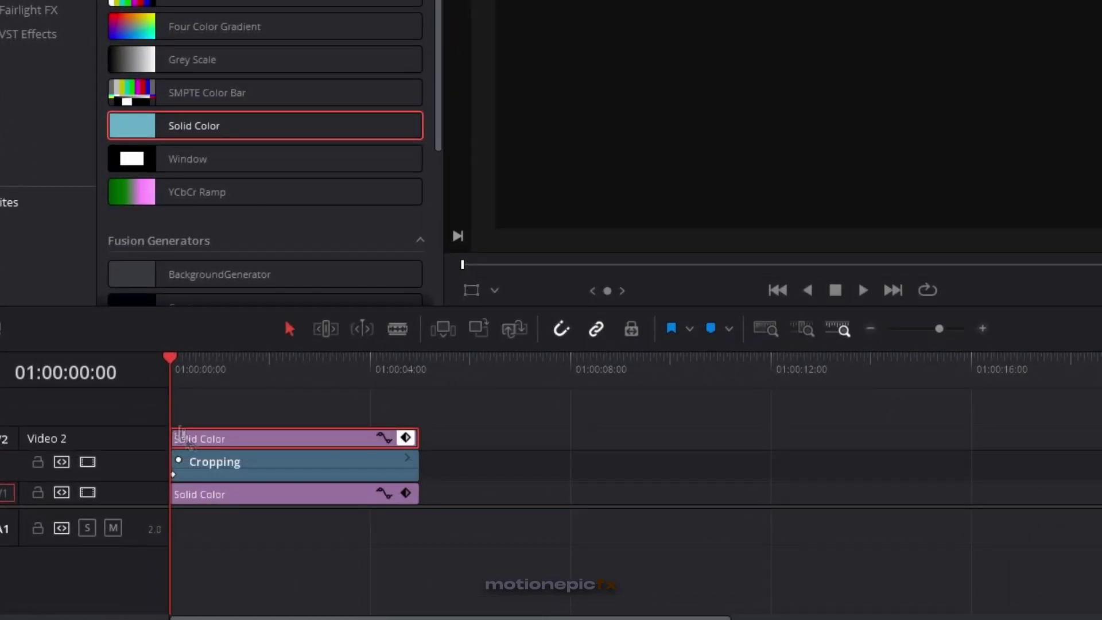
left_click_drag(939, 329, 943, 328)
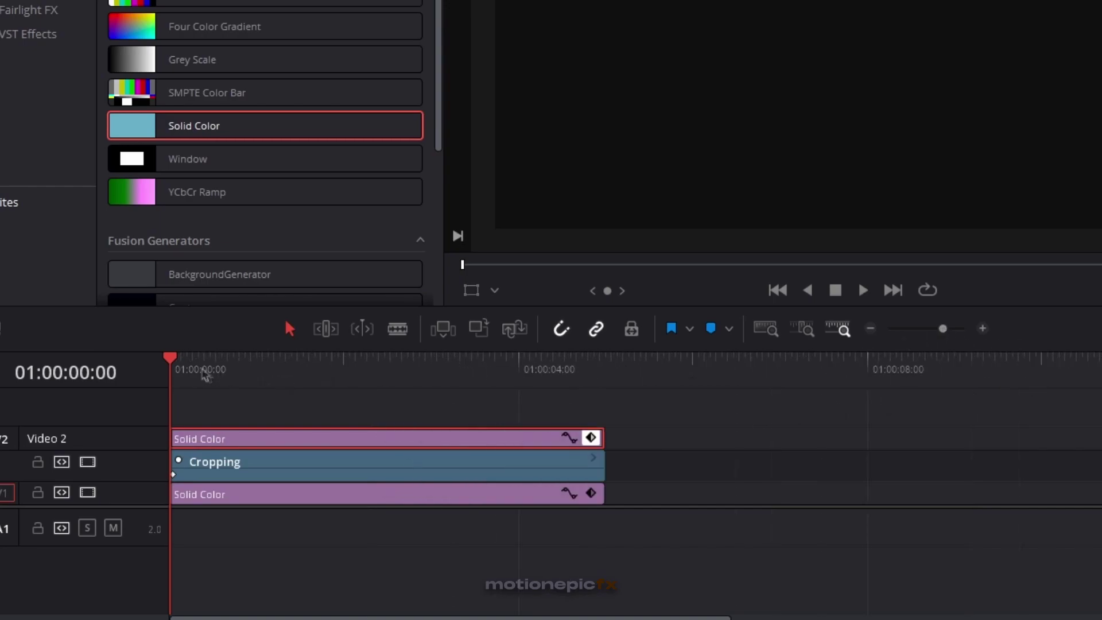
- Reduce Crop Right at 01:00:00:13 to reveal a short block at the red bar's left end, creating a second keyframe
left_click(189, 371)
left_click_drag(190, 371, 207, 371)
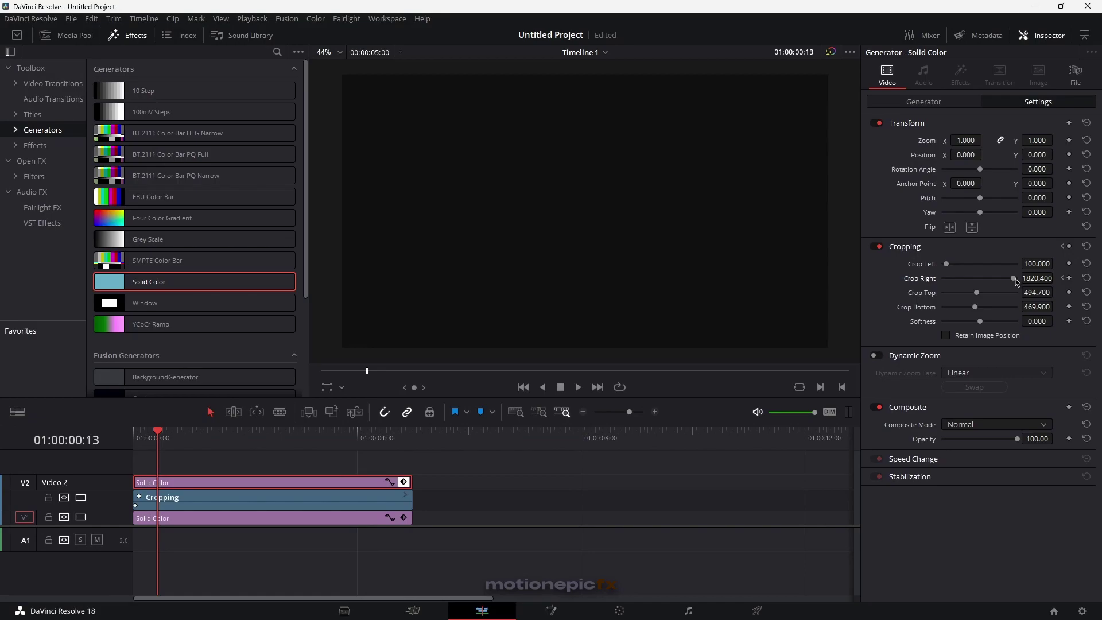
left_click_drag(1017, 281, 1007, 282)
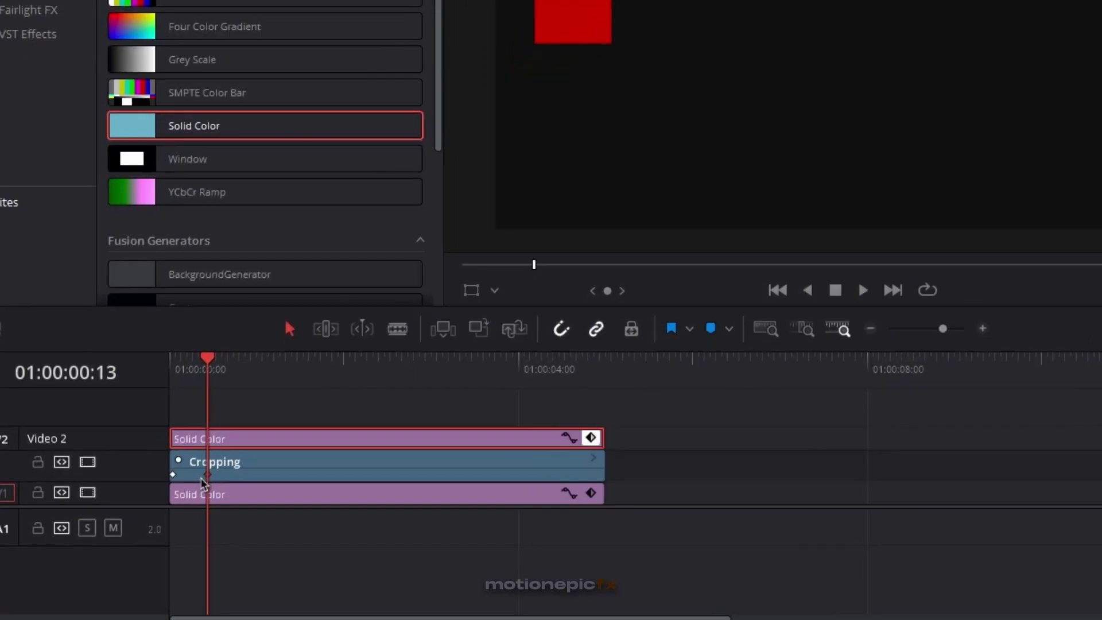
- Add a cropping keyframe at 01:00:00:19 that holds the current crop, and return the playhead to the timeline start
left_click_drag(220, 375, 226, 378)
key("alt+k")
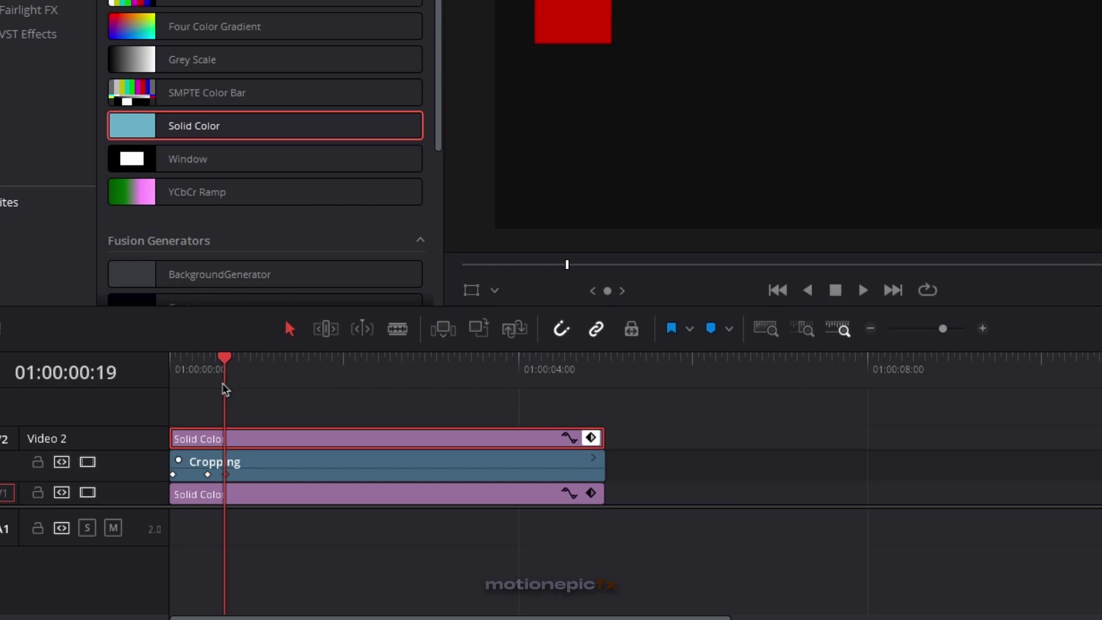
left_click_drag(229, 359, 117, 364)
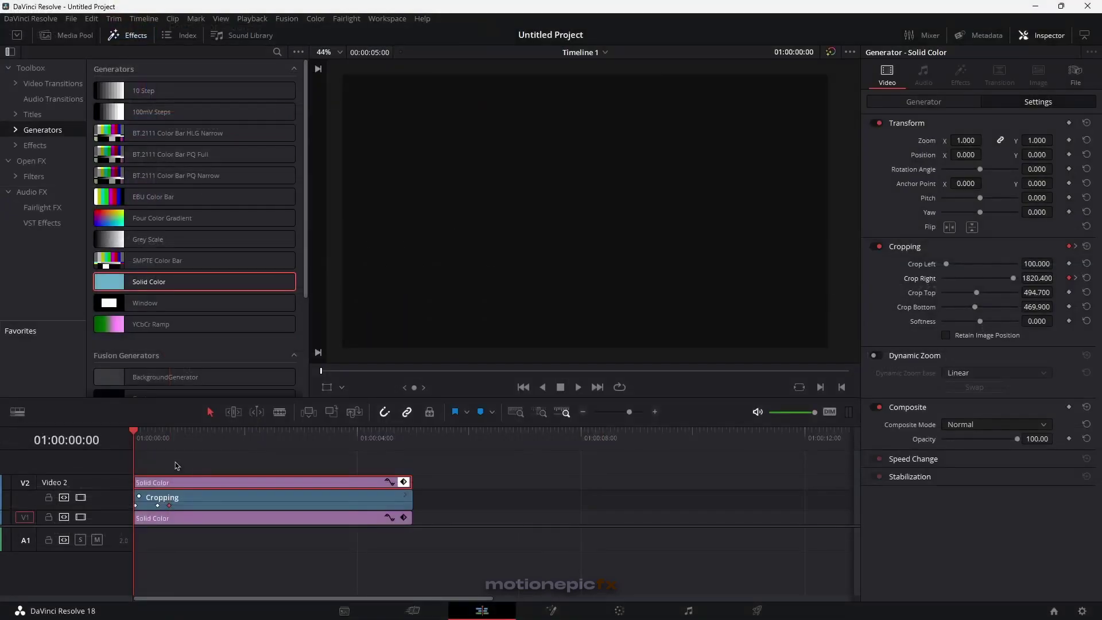
- Keyframe the red bar's Crop Right at 1377.7 at 01:00:01:04 and hold that crop with another keyframe at 01:00:01:11
key("space")
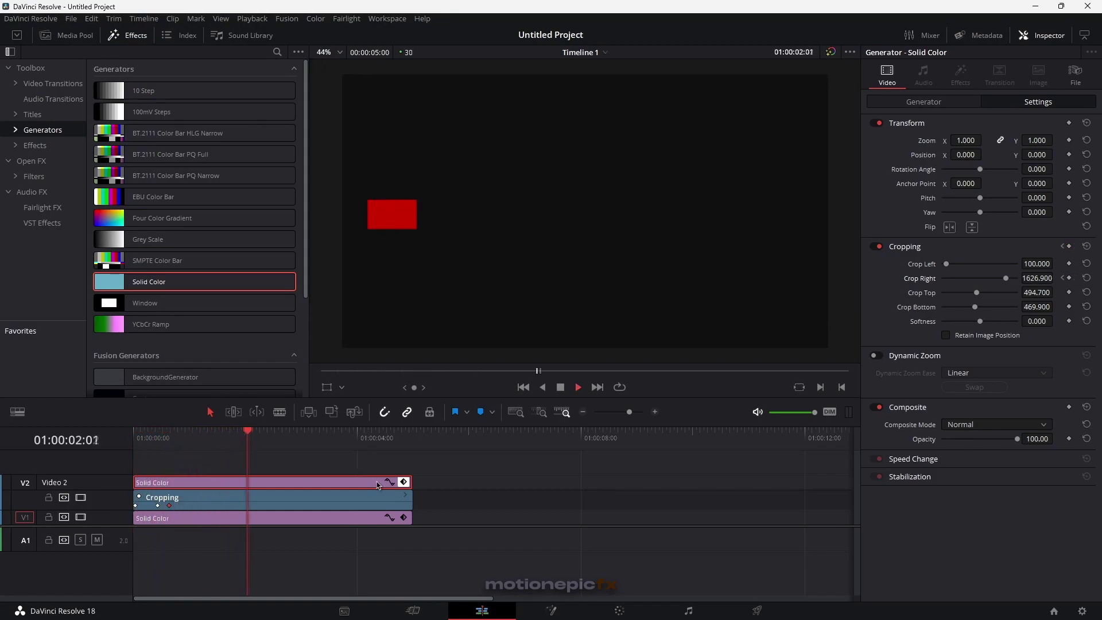
key("space")
left_click_drag(169, 443, 199, 449)
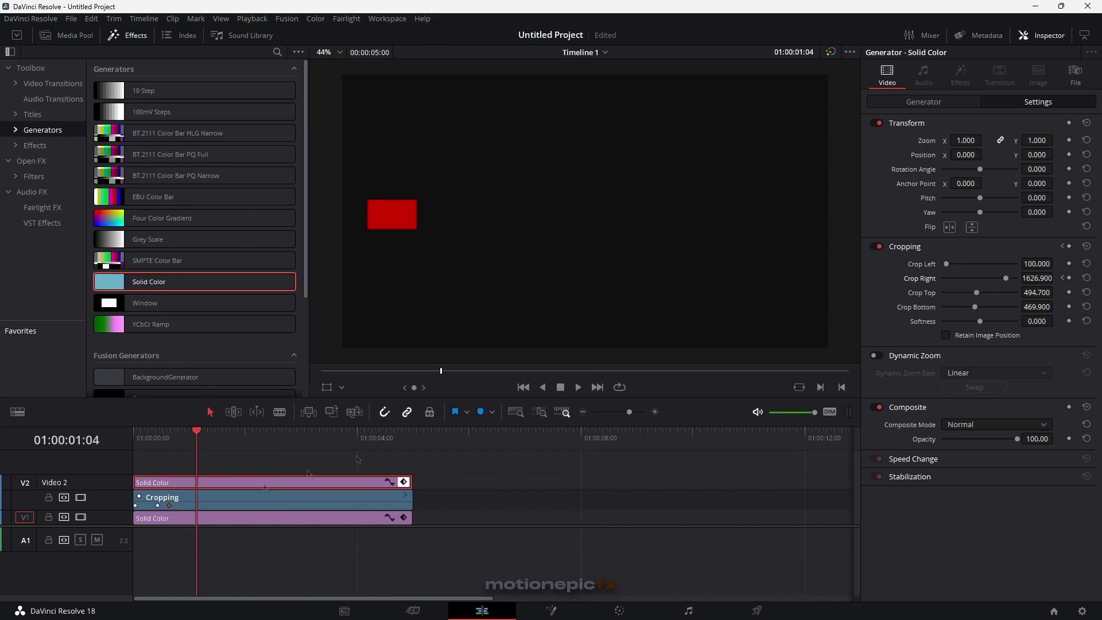
left_click_drag(1008, 282, 999, 281)
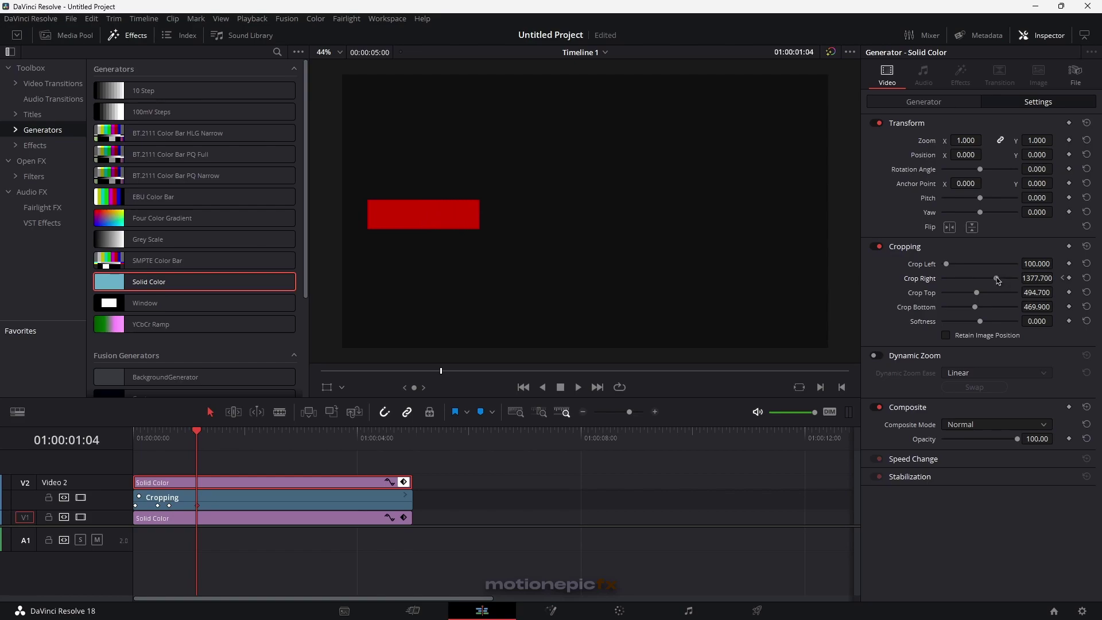
left_click_drag(206, 505, 193, 509)
left_click(211, 441)
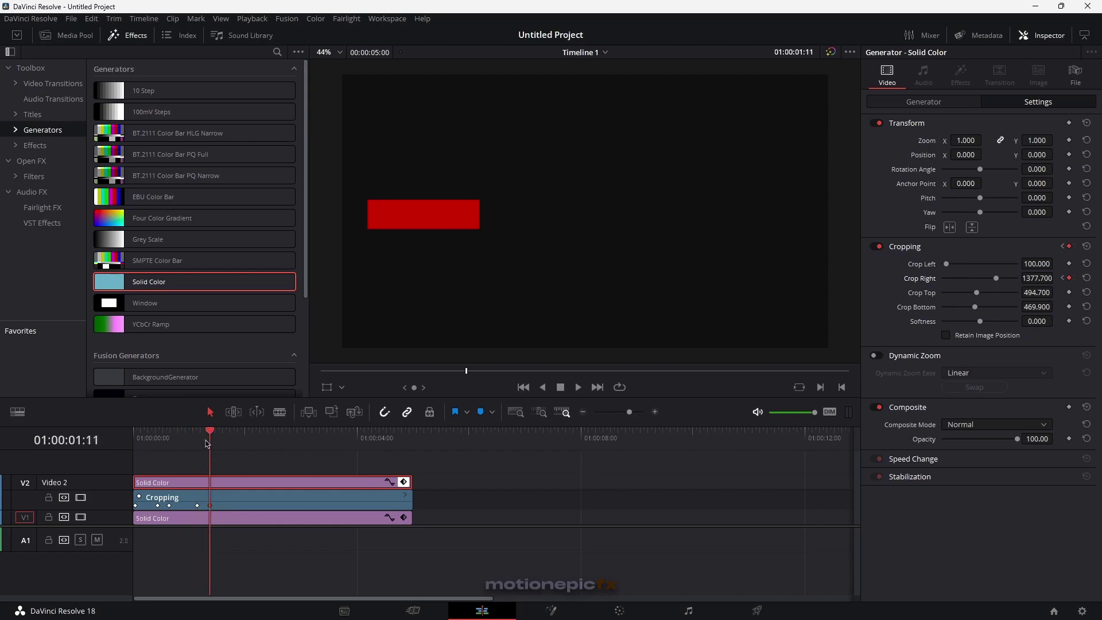
mouse_move(208, 450)
left_mouse_down()
mouse_move(197, 450)
mouse_move(207, 450)
left_mouse_up()
- Play the red bar's cropping animation from the timeline start to check its stepped growth
key("Home")
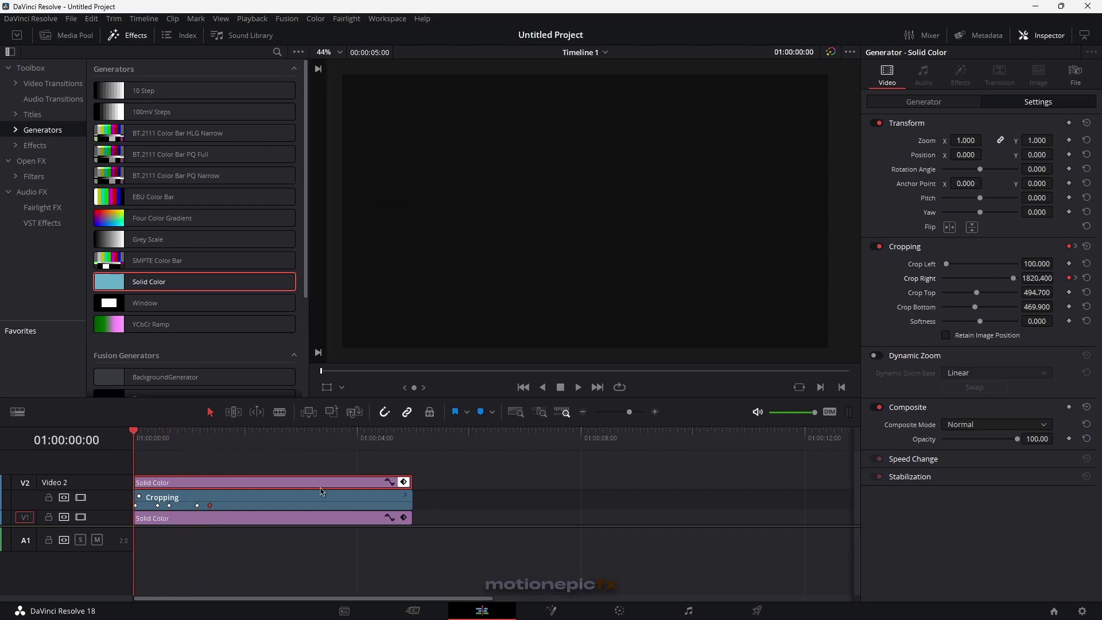
key("space")
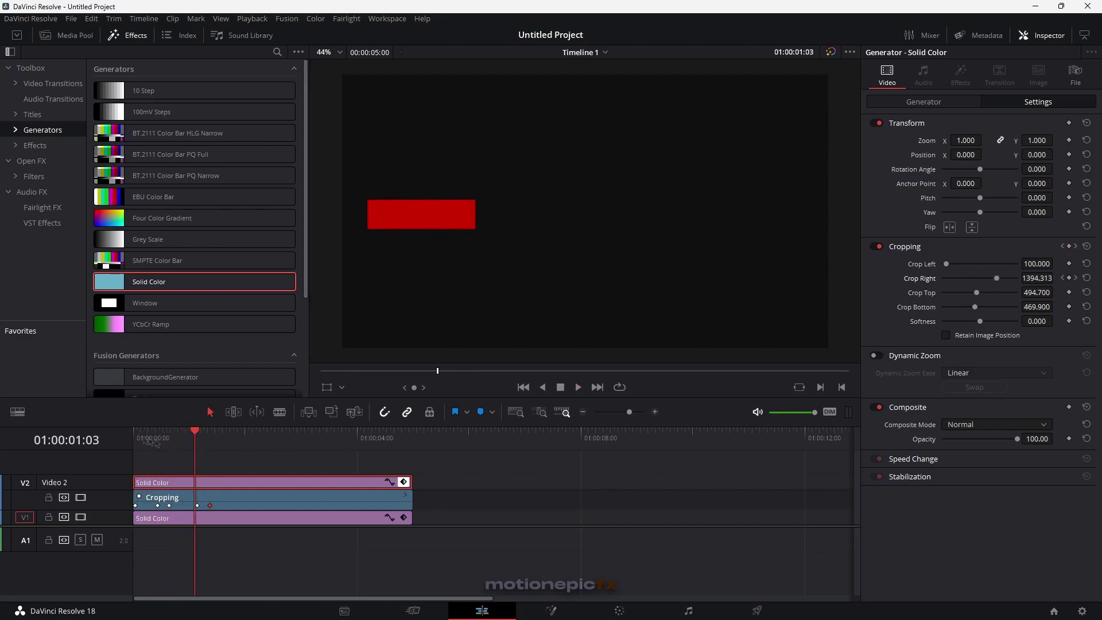
key("space")
key("Home")
key("space")
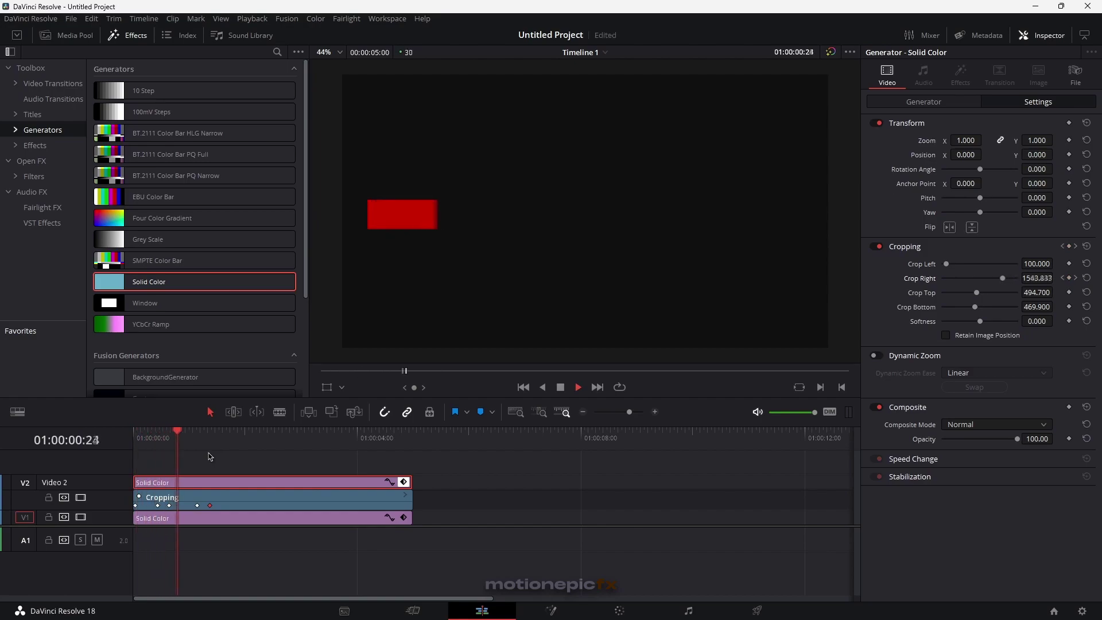
key("space")
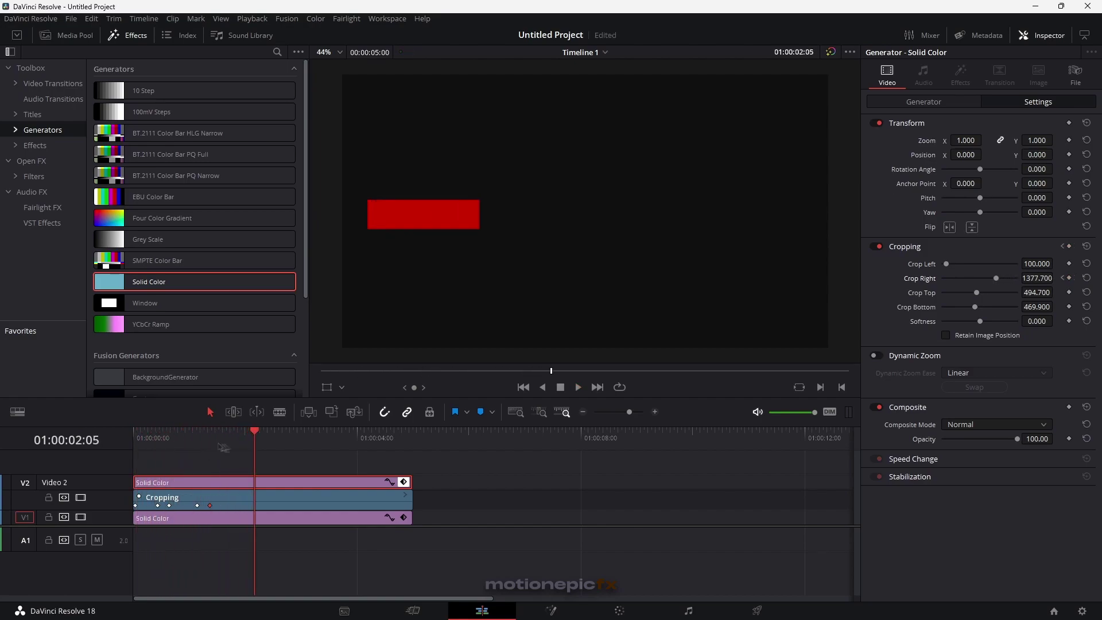
- Widen the red bar with Crop Right keyframes at 01:00:01:24 and, at 762.1, at 01:00:02:24, holding the crop briefly after the first
left_click_drag(254, 443, 234, 443)
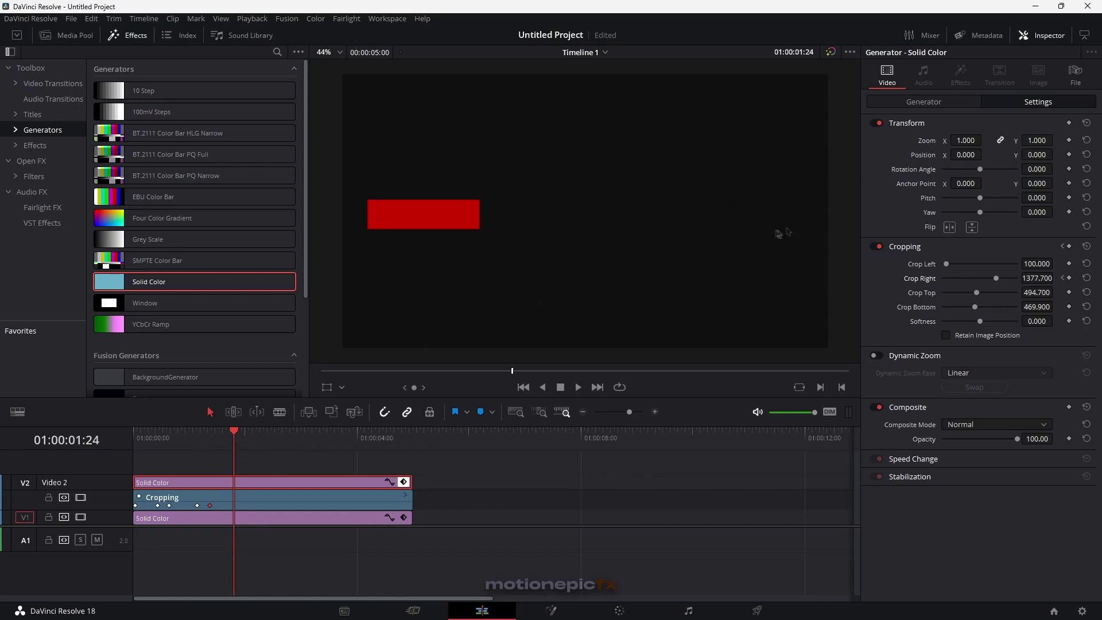
left_click_drag(1000, 282, 987, 281)
left_click_drag(246, 439, 290, 440)
left_click_drag(988, 278, 976, 278)
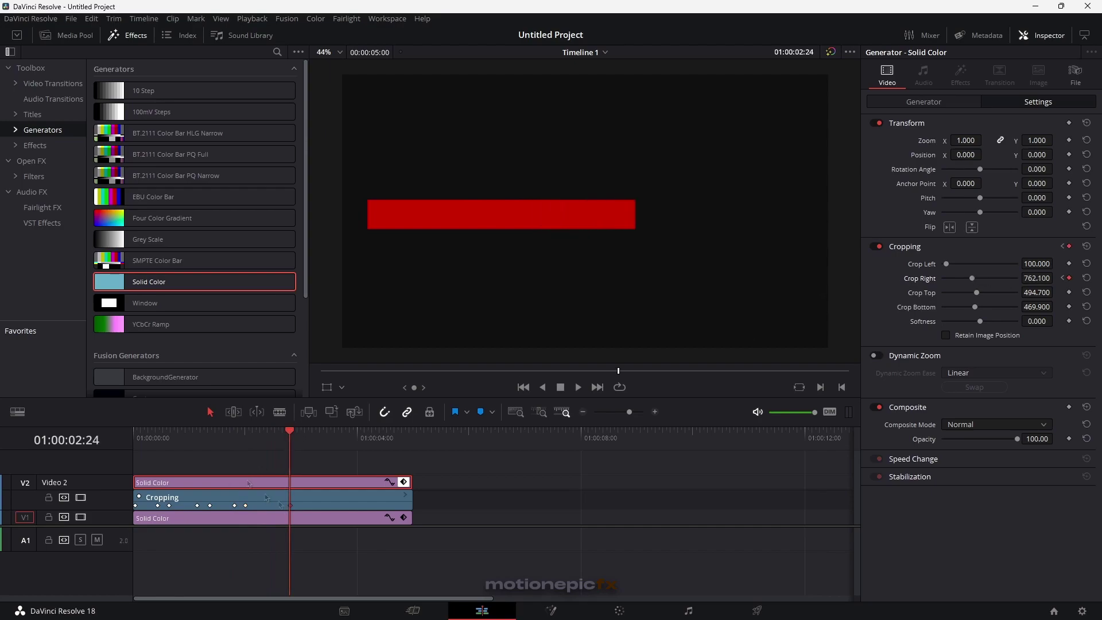
- Keyframe another held widening just before the four-second mark and a Crop Right of 100 at 01:00:04:26, and play the animation
left_click_drag(290, 439, 354, 439)
left_click_drag(976, 279, 958, 279)
left_click_drag(354, 440, 406, 439)
left_click_drag(958, 278, 946, 279)
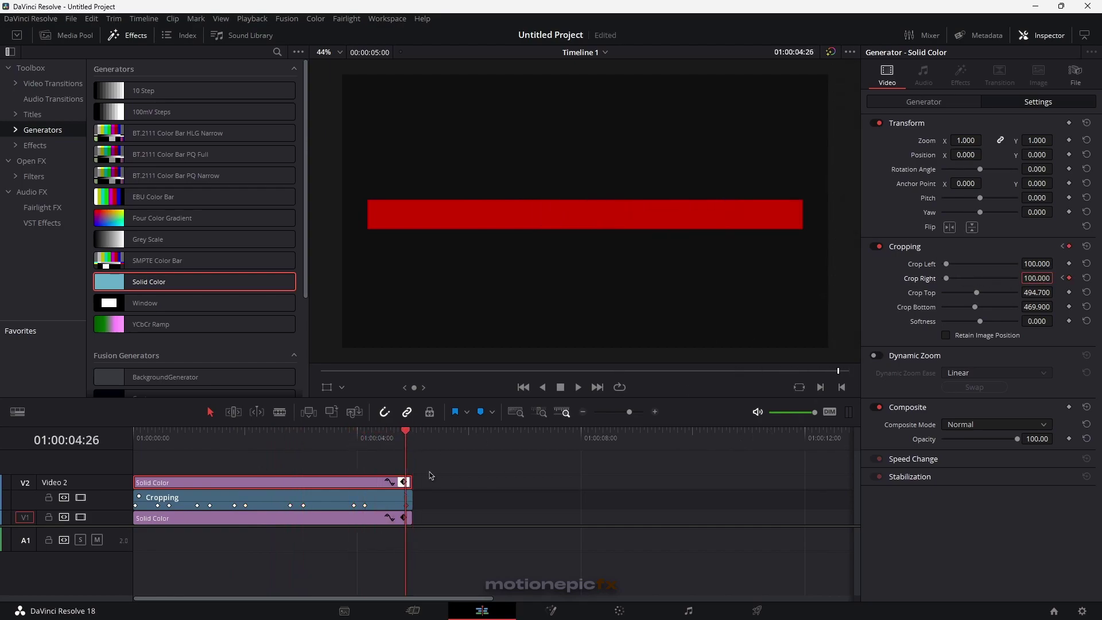
key("Home")
key("space")
- Place a basic Text title above the red bar from the timeline start and give the video tracks more room
left_click(32, 114)
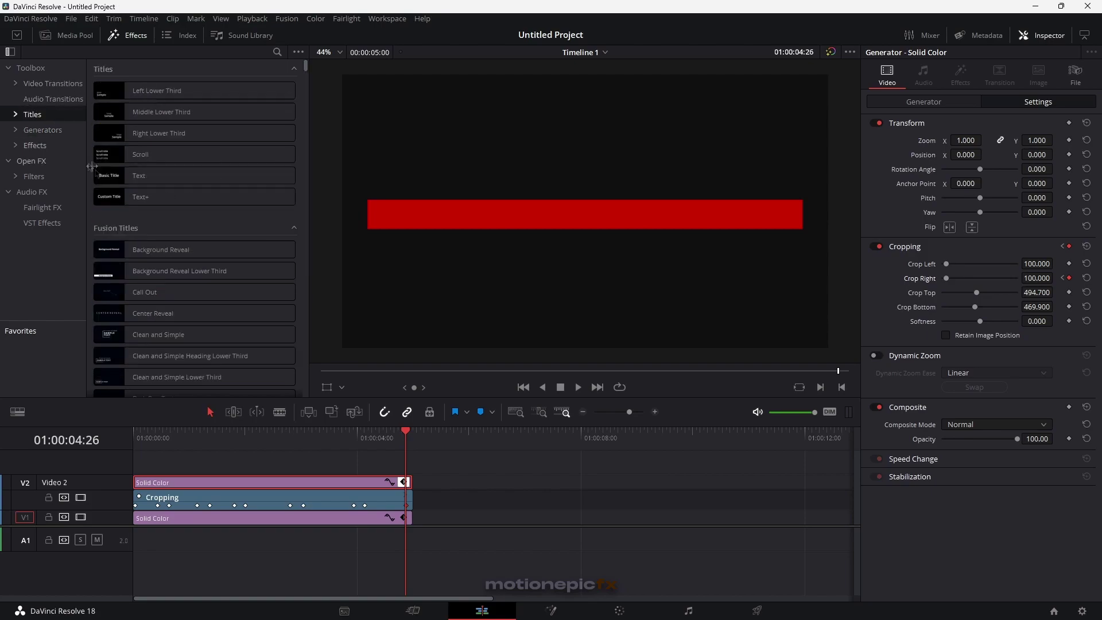
left_click_drag(115, 175, 115, 362)
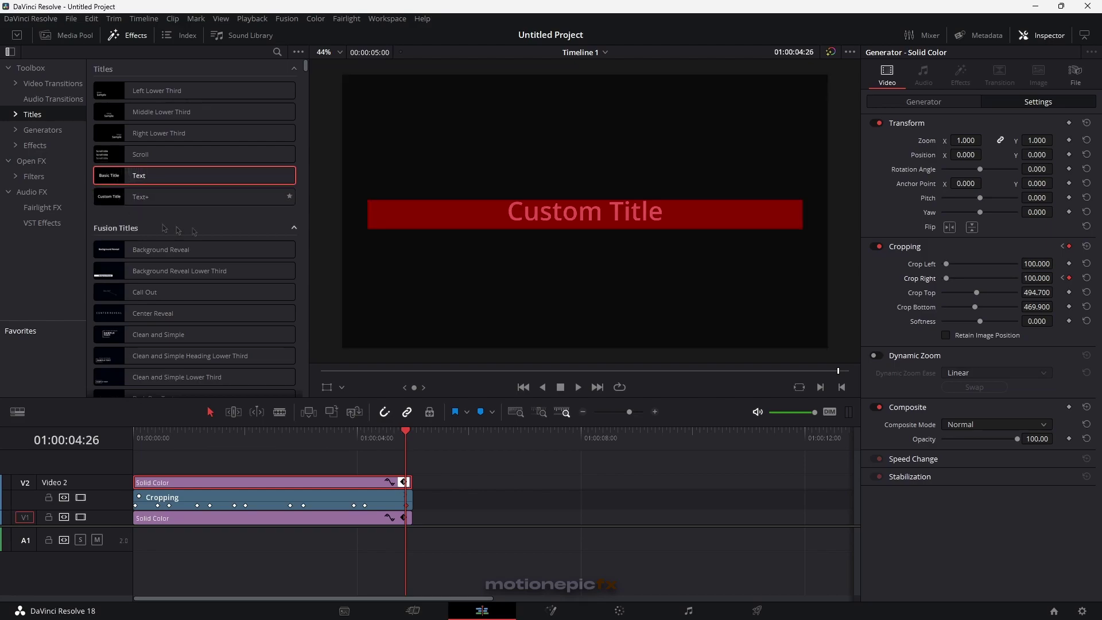
left_click_drag(140, 178, 155, 472)
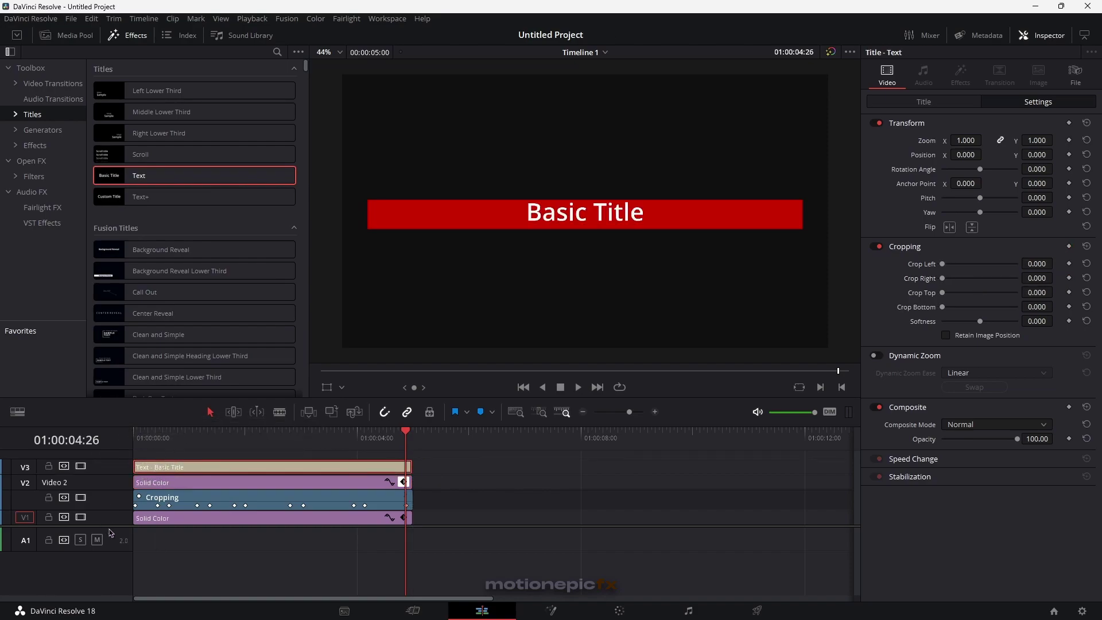
left_click_drag(108, 526, 108, 564)
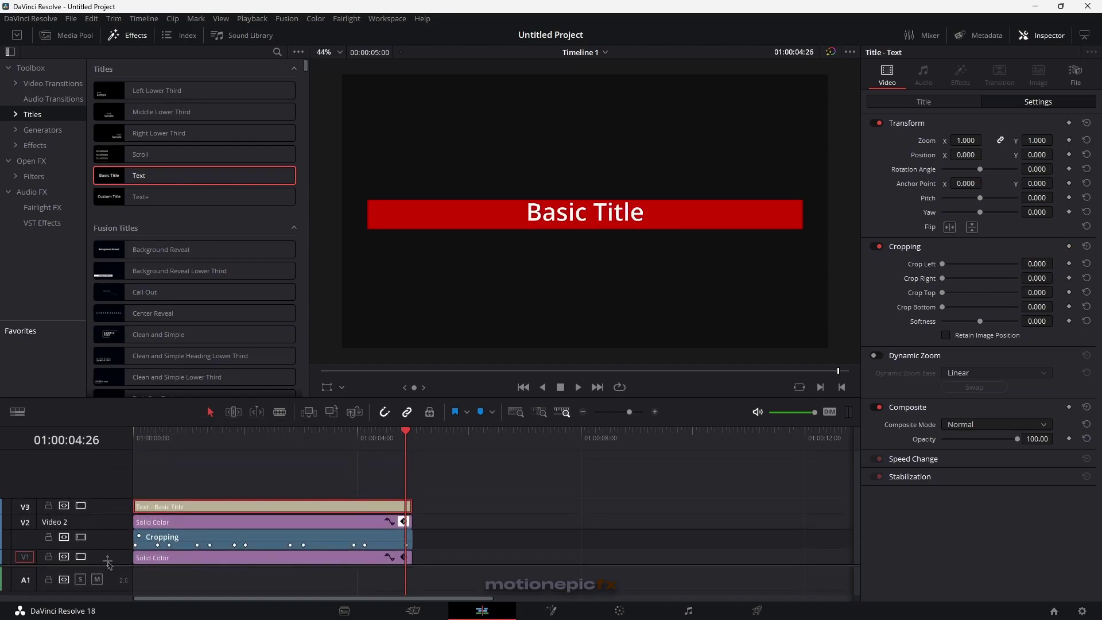
- Replace the basic title's wording with A and keyframe its rich text at the timeline start
left_click(158, 440)
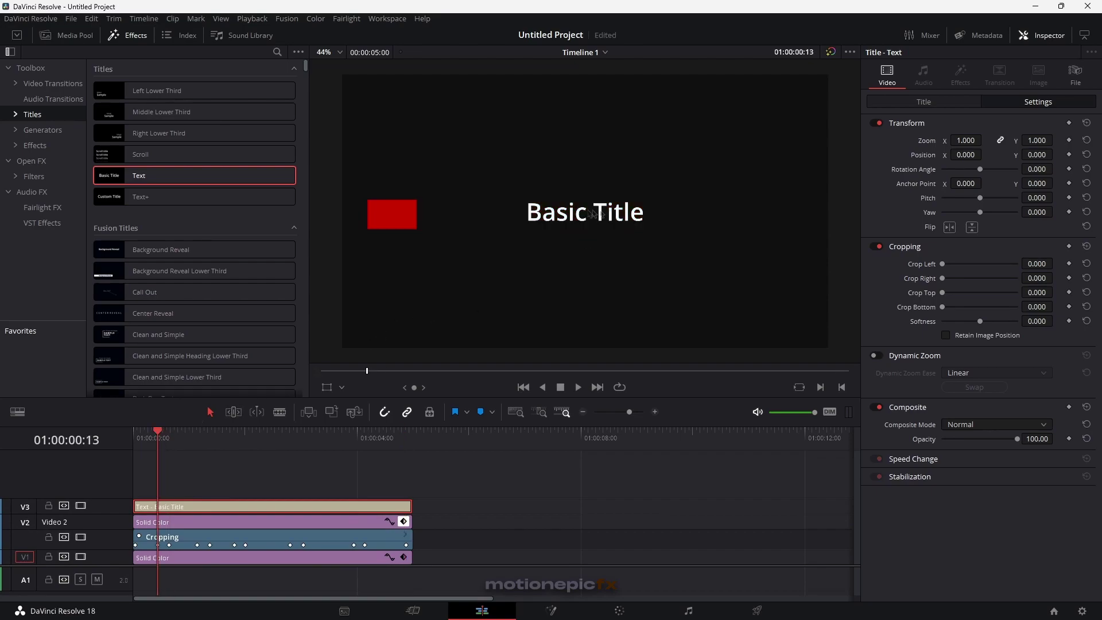
left_click(932, 104)
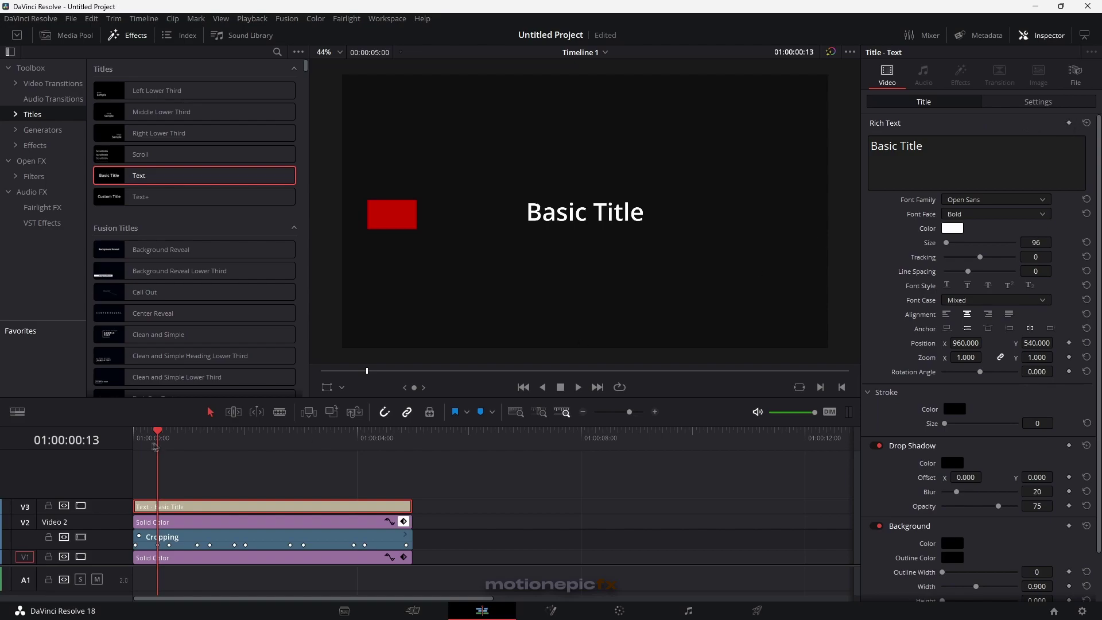
key("Home")
triple_click(951, 147)
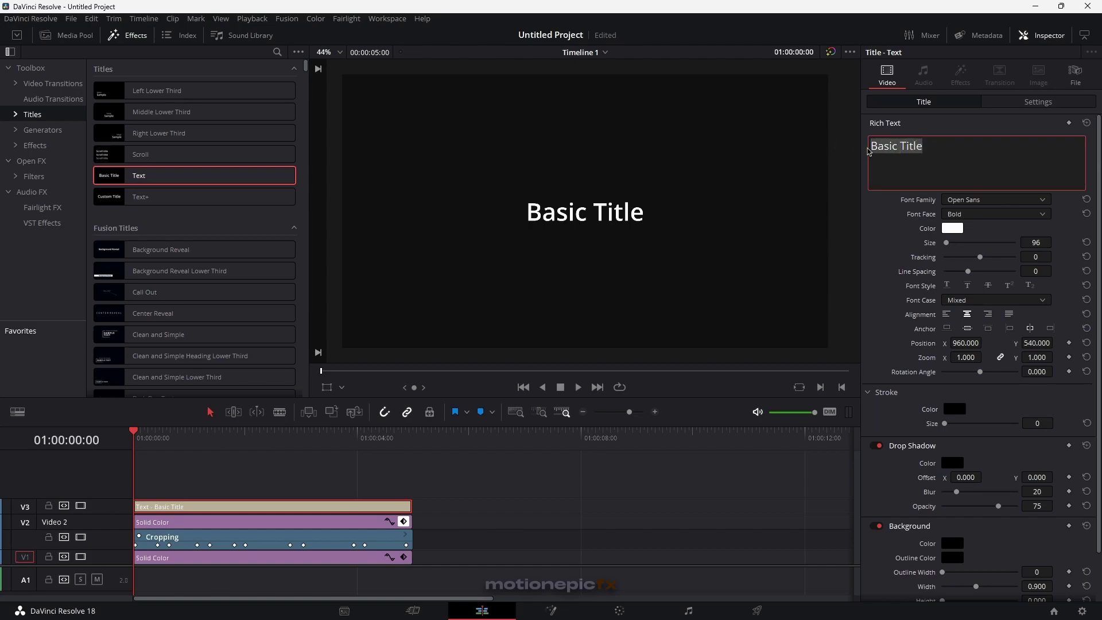
type("A")
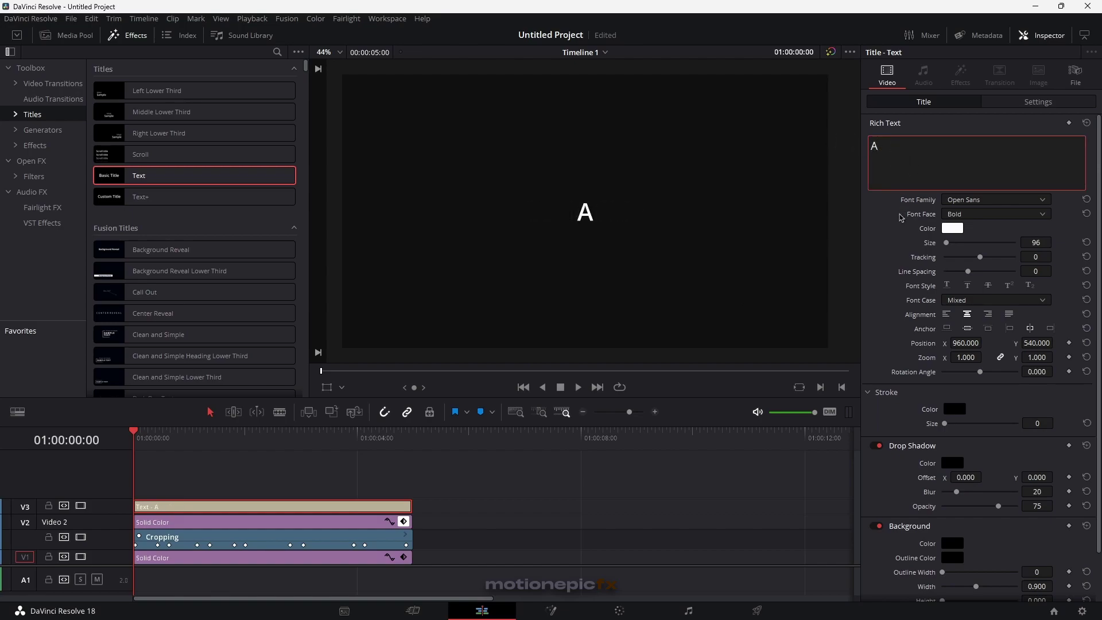
left_click(1069, 123)
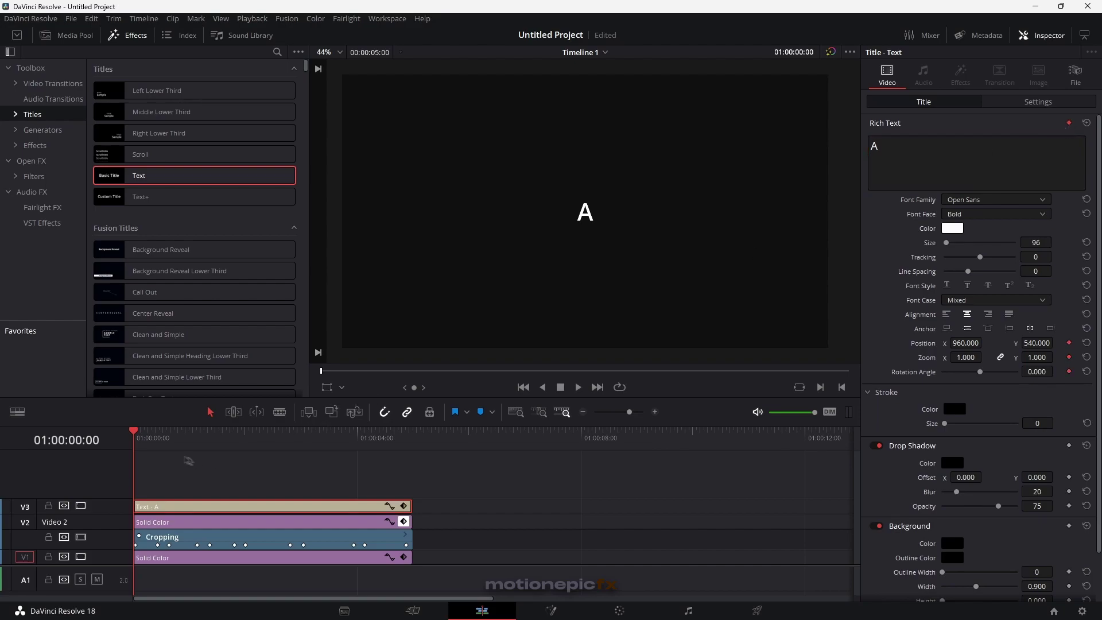
- Change the basic title's text to B at 01:00:00:13 and check the text at the timeline start
left_click(158, 451)
left_click(900, 152)
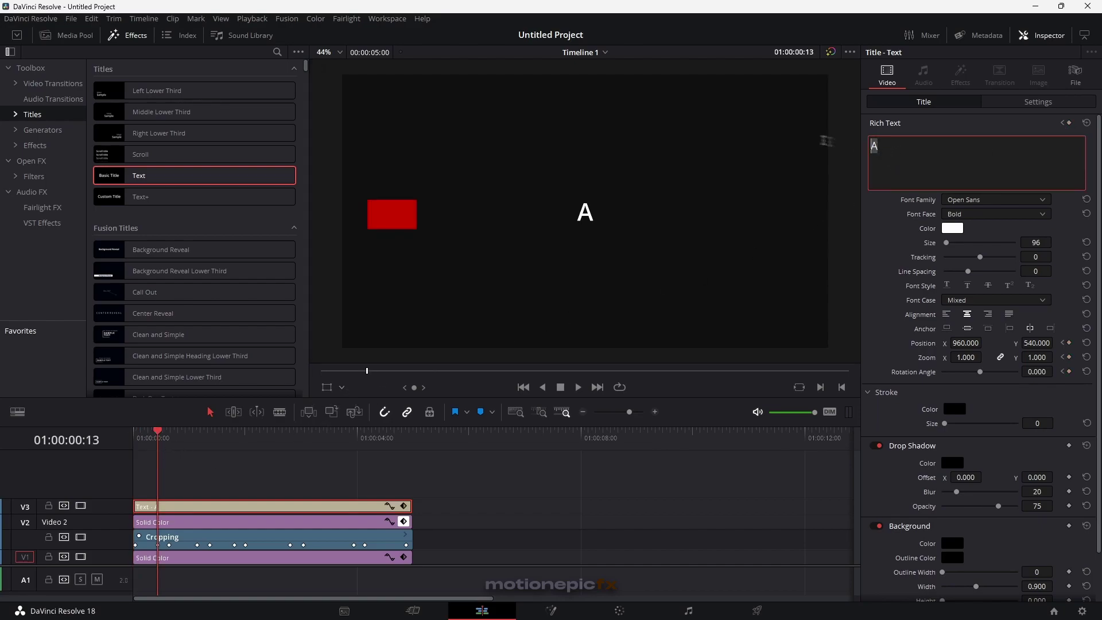
type("B")
left_click_drag(160, 438, 97, 436)
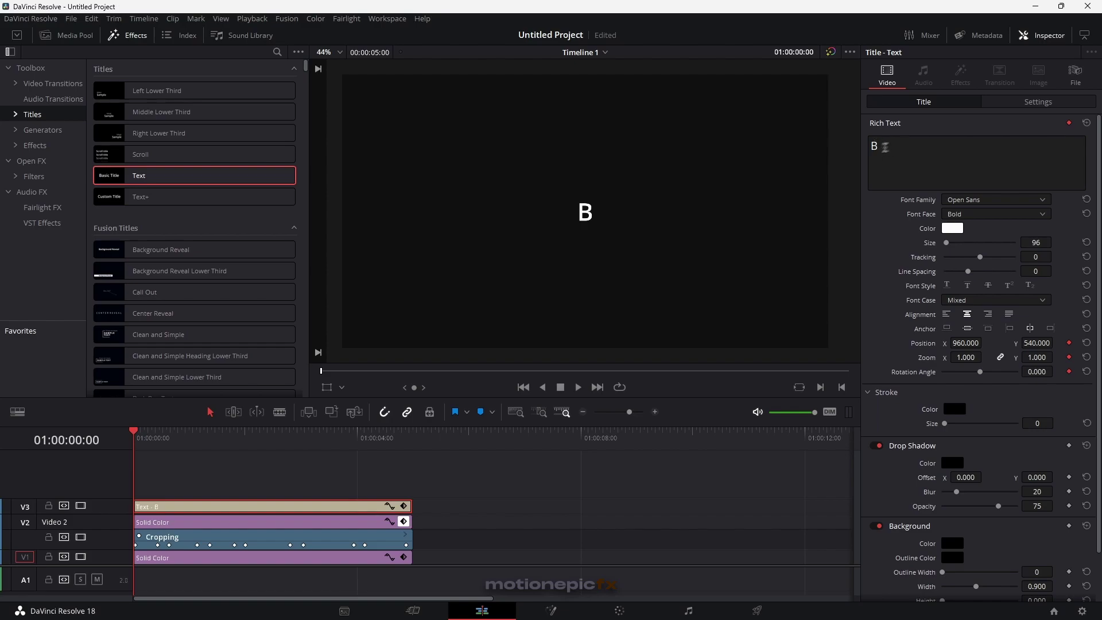
double_click(885, 151)
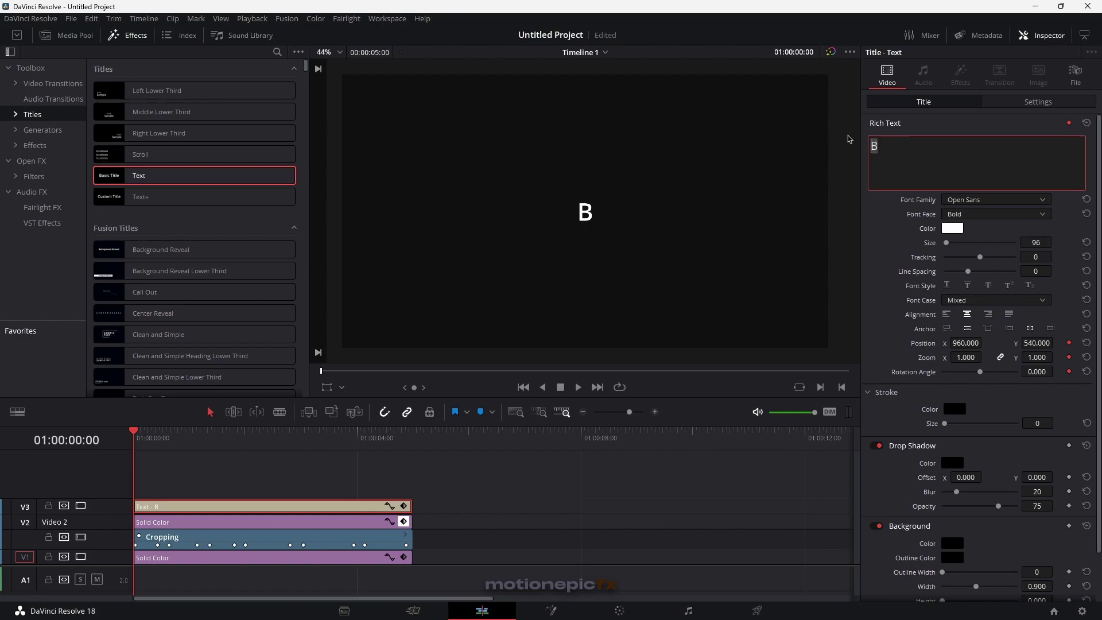
- Delete the basic Text title and place a Text+ title on track V3 from the timeline start instead
left_click(187, 511)
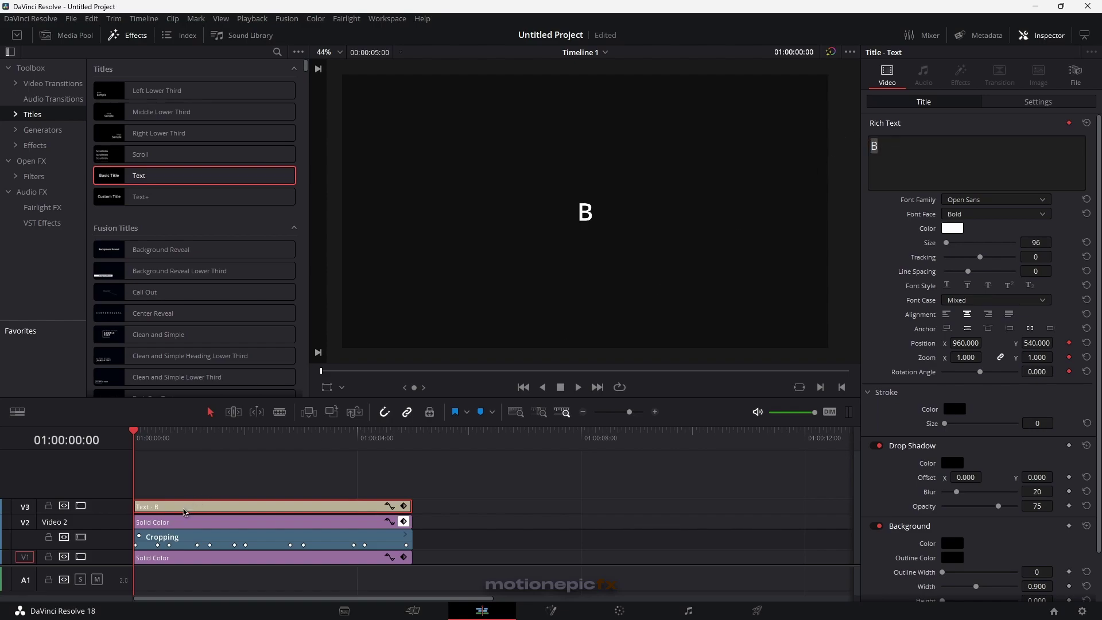
key("Delete")
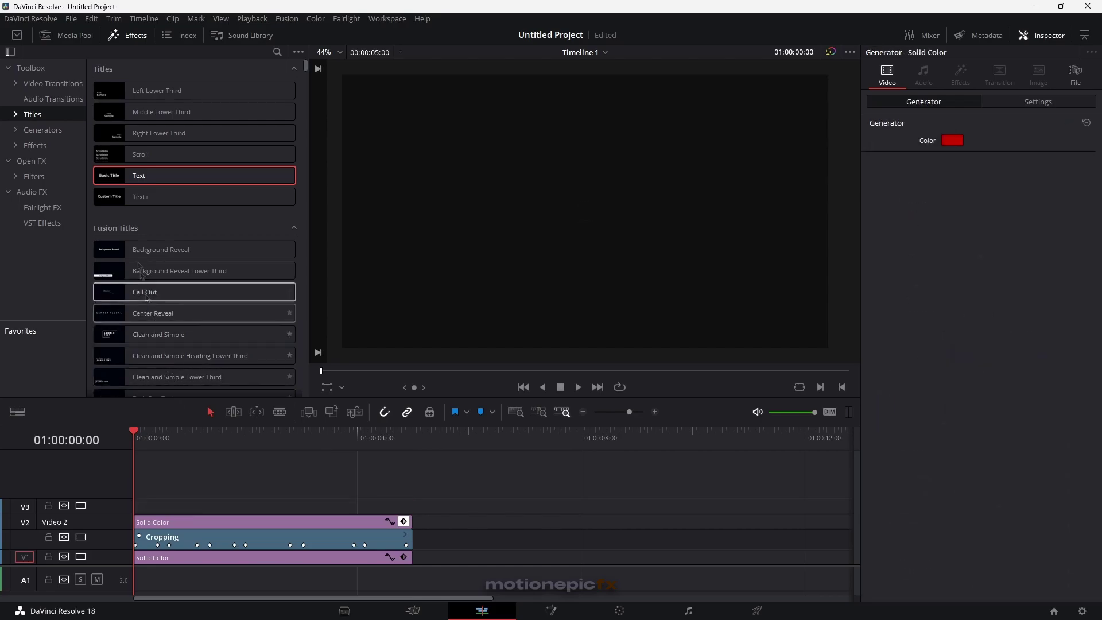
left_click_drag(140, 196, 135, 509)
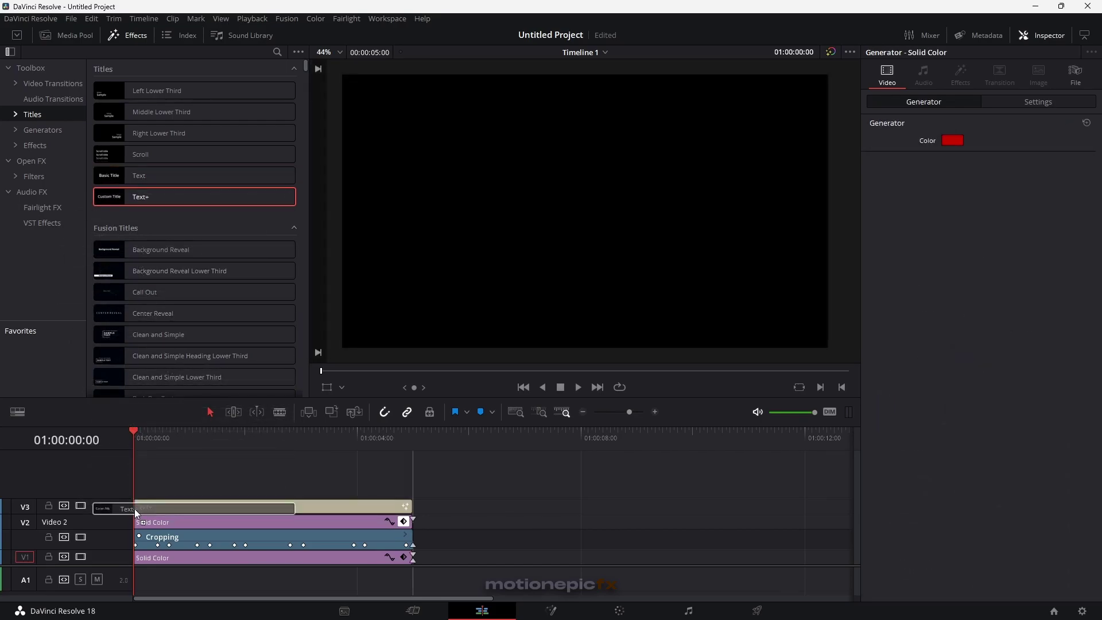
left_click(163, 509)
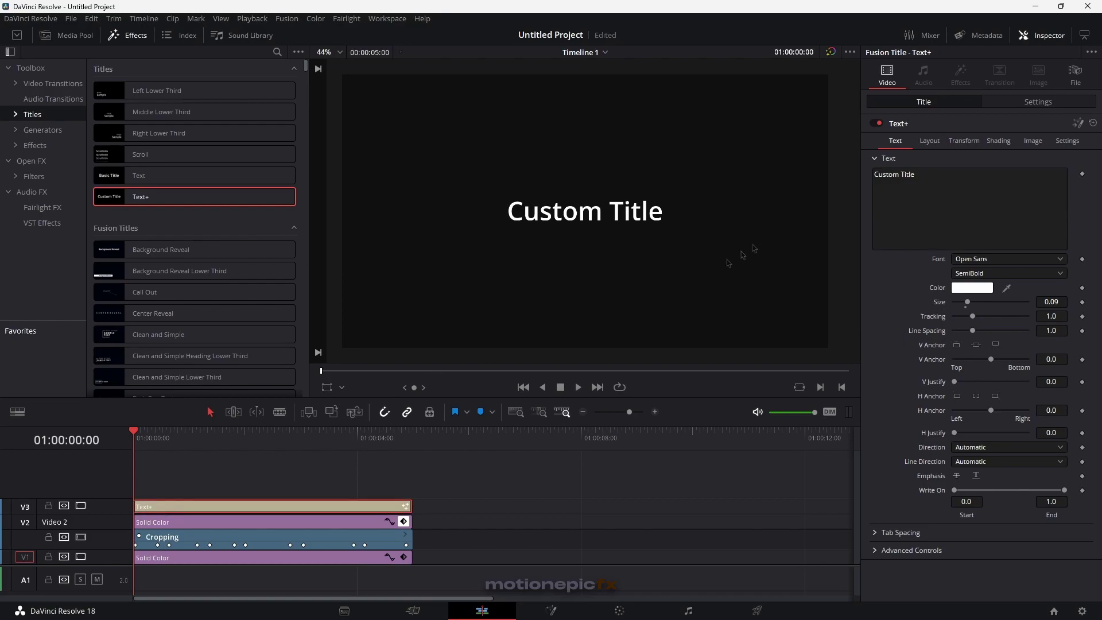
- Set the Text+ title's text to A and keyframe it at the timeline start
left_click(939, 175)
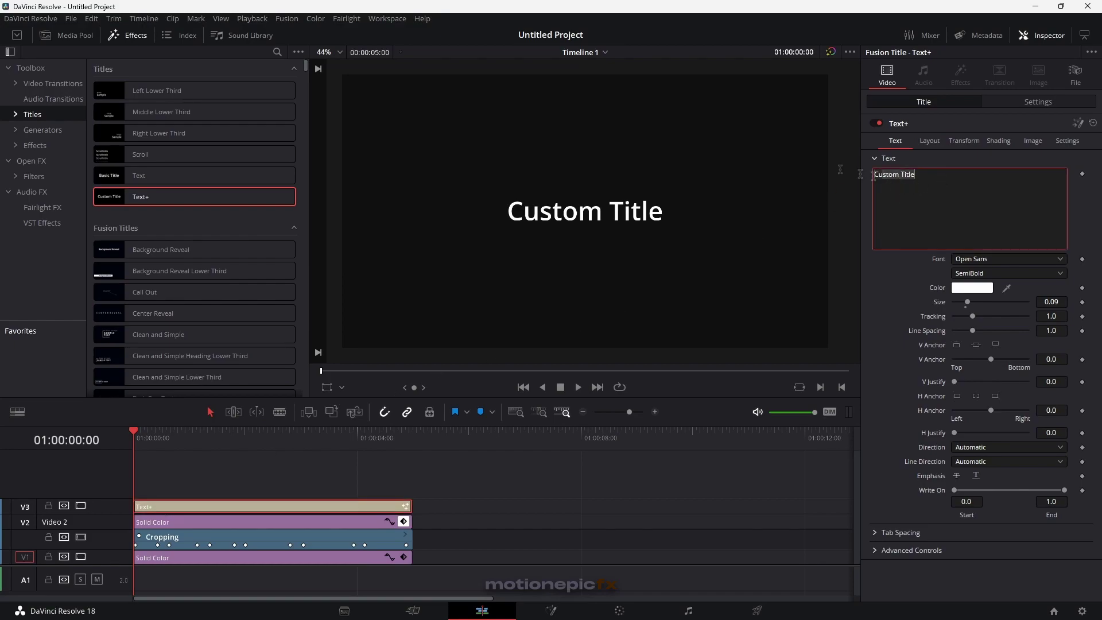
key("ctrl+a")
type("A")
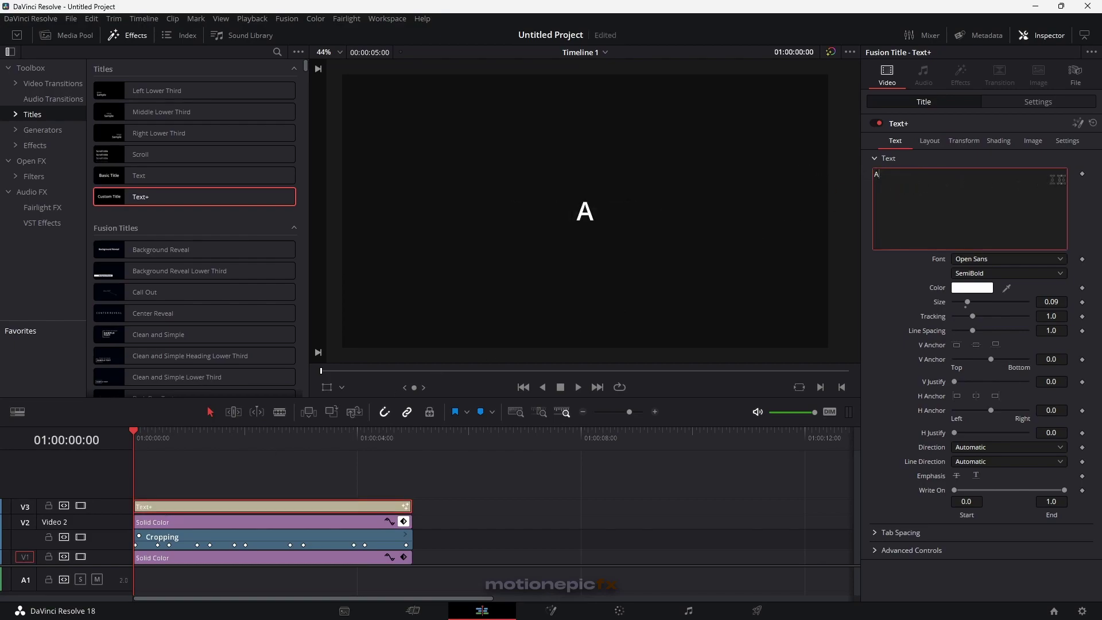
- Change the Text+ title's text to B at 01:00:00:13 and scrub back to the start to check the switch
left_click(158, 439)
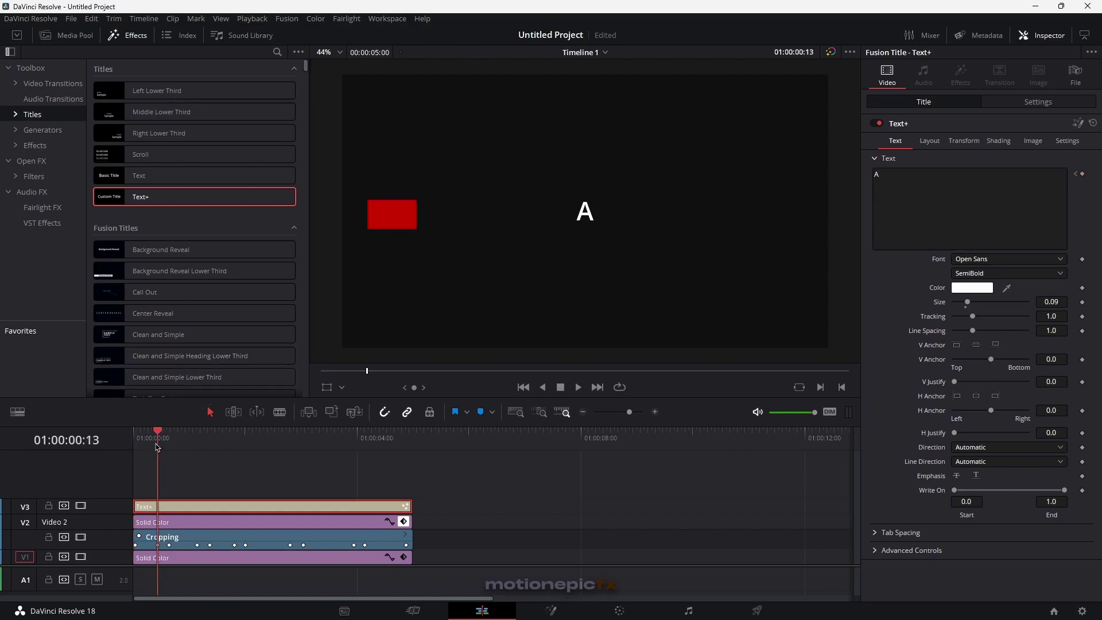
left_click(885, 178)
key("ctrl+a")
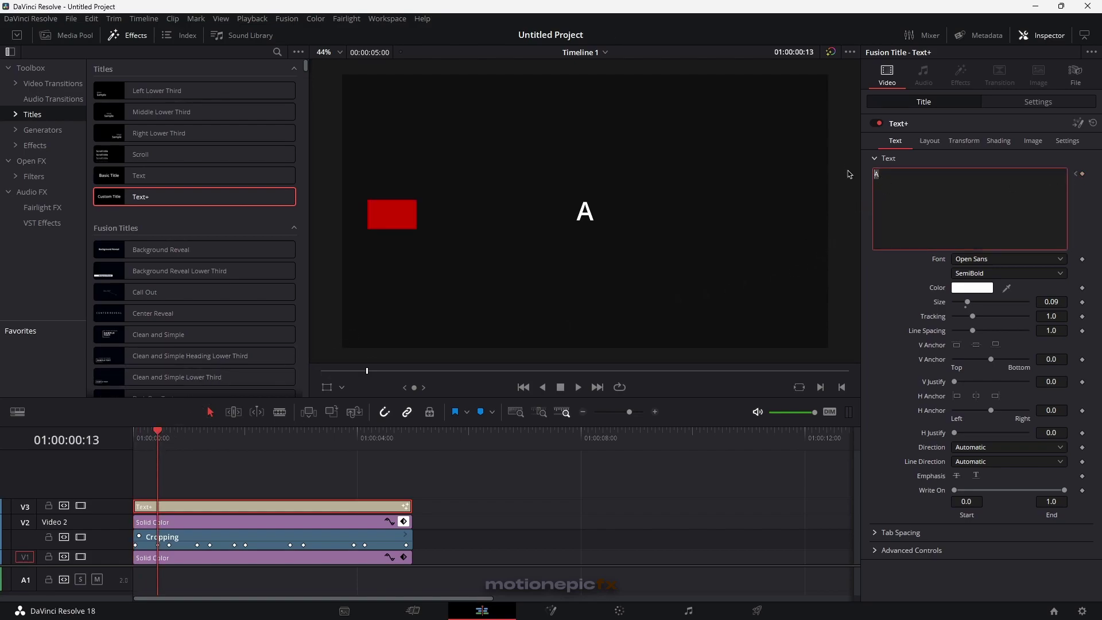
type("B")
left_click(154, 471)
left_click_drag(156, 434, 114, 435)
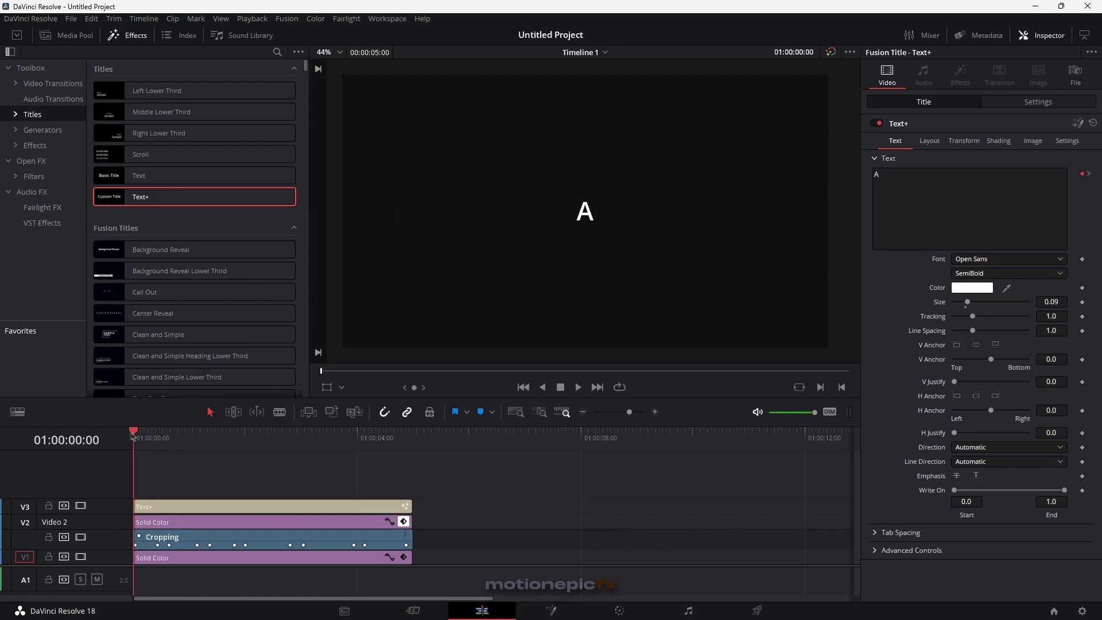
left_click(155, 439)
left_click_drag(158, 441, 106, 442)
- Reset the Text+ title's settings to their defaults and select its default text
left_click(1093, 124)
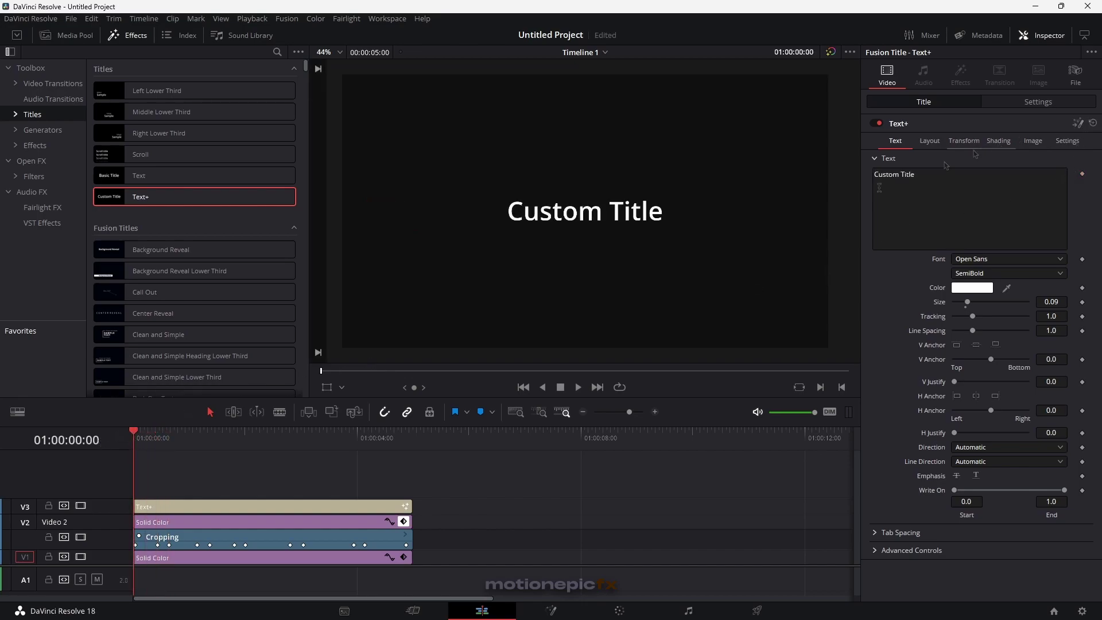
left_click(152, 505)
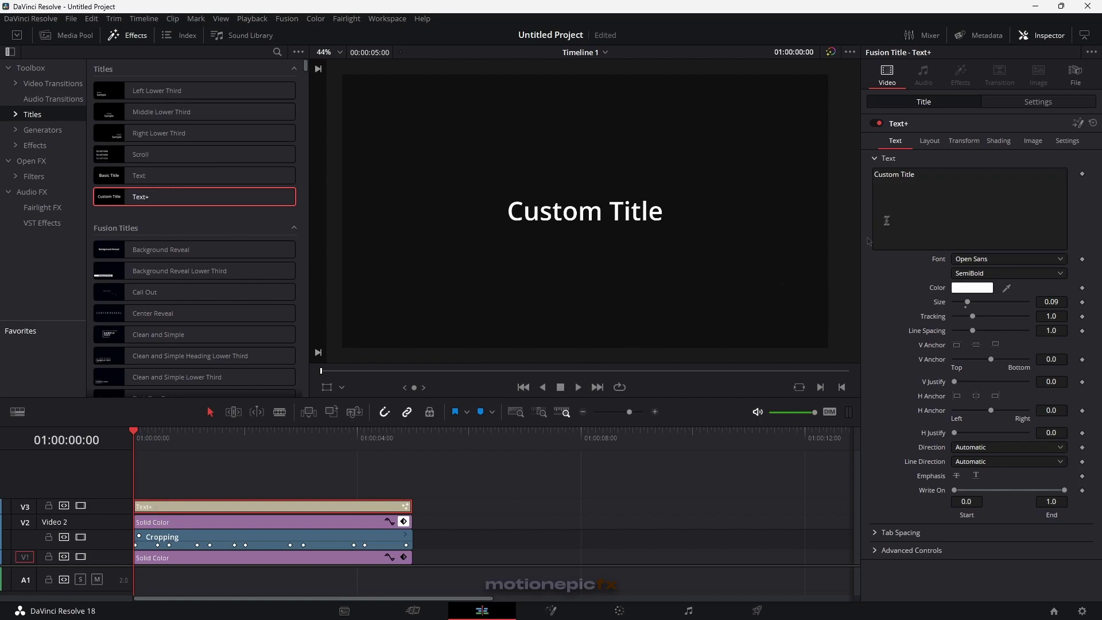
triple_click(934, 175)
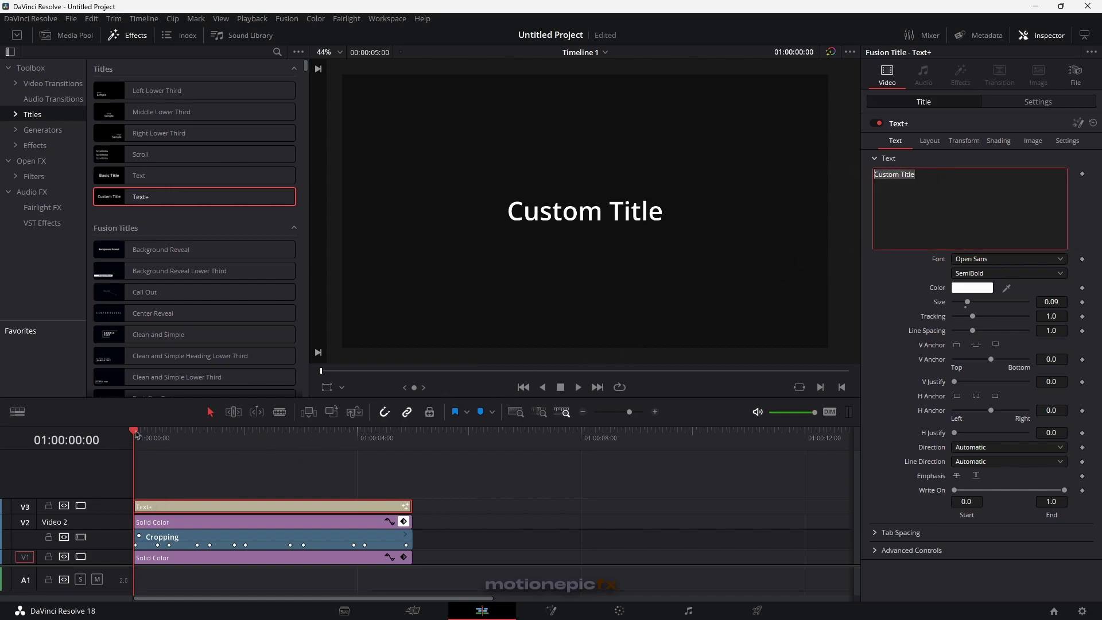
- Trim the Text+ clip on track V3 to start at 01:00:00:03 and end level with the Solid Color clips
left_click_drag(141, 437, 147, 437)
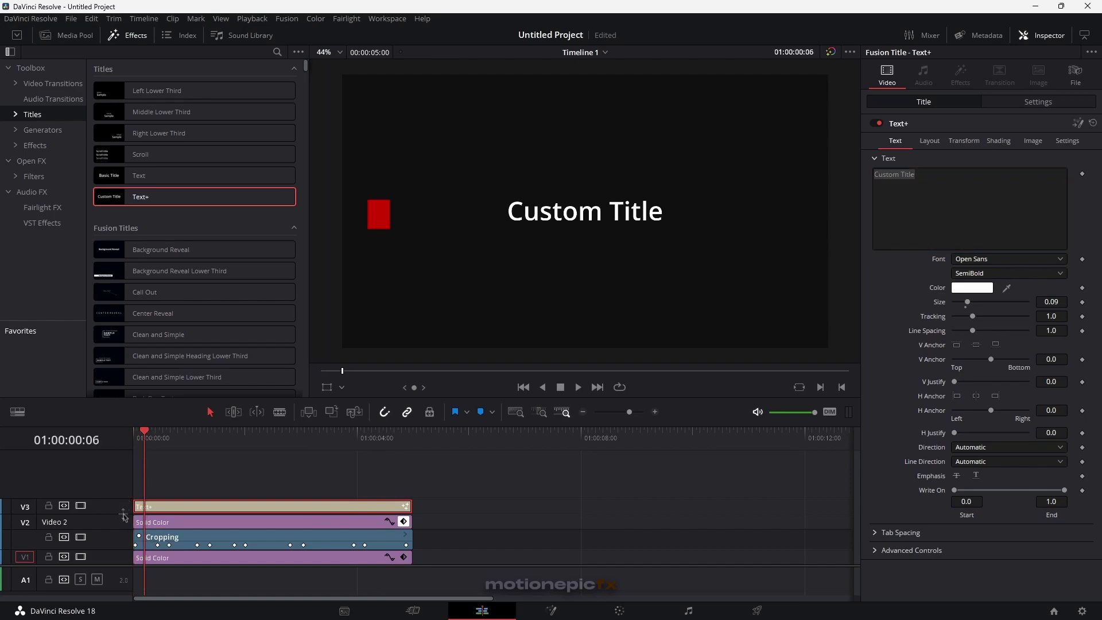
left_click_drag(153, 508, 164, 509)
left_click_drag(423, 508, 412, 508)
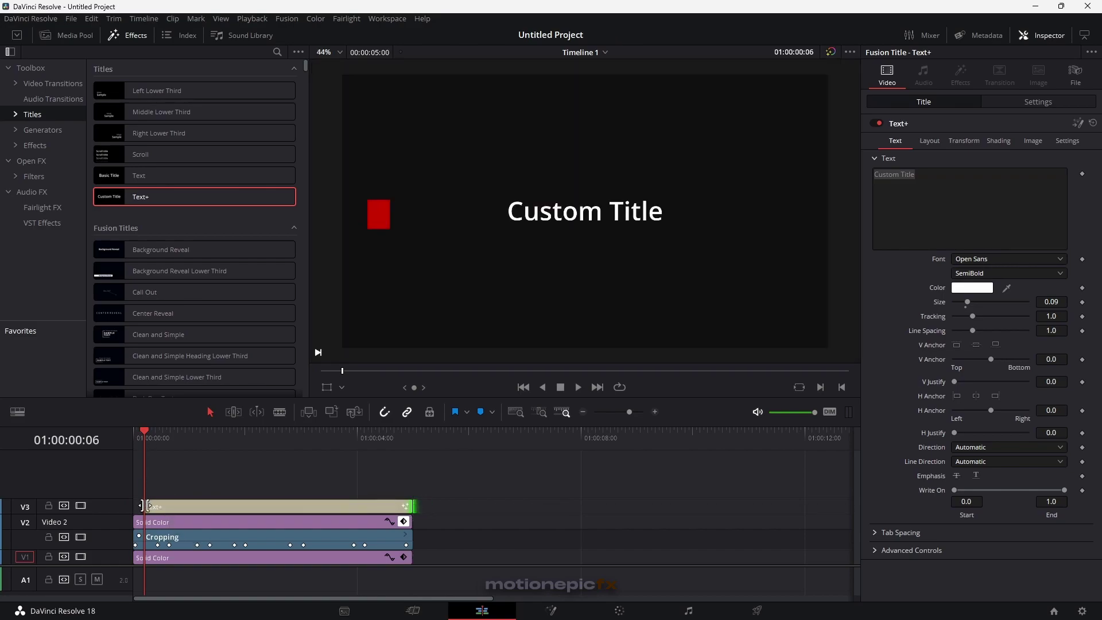
mouse_move(145, 506)
left_mouse_down()
mouse_move(160, 522)
mouse_move(166, 507)
mouse_move(150, 507)
left_mouse_up()
key("ctrl+equal")
left_click(150, 432)
left_click(171, 508)
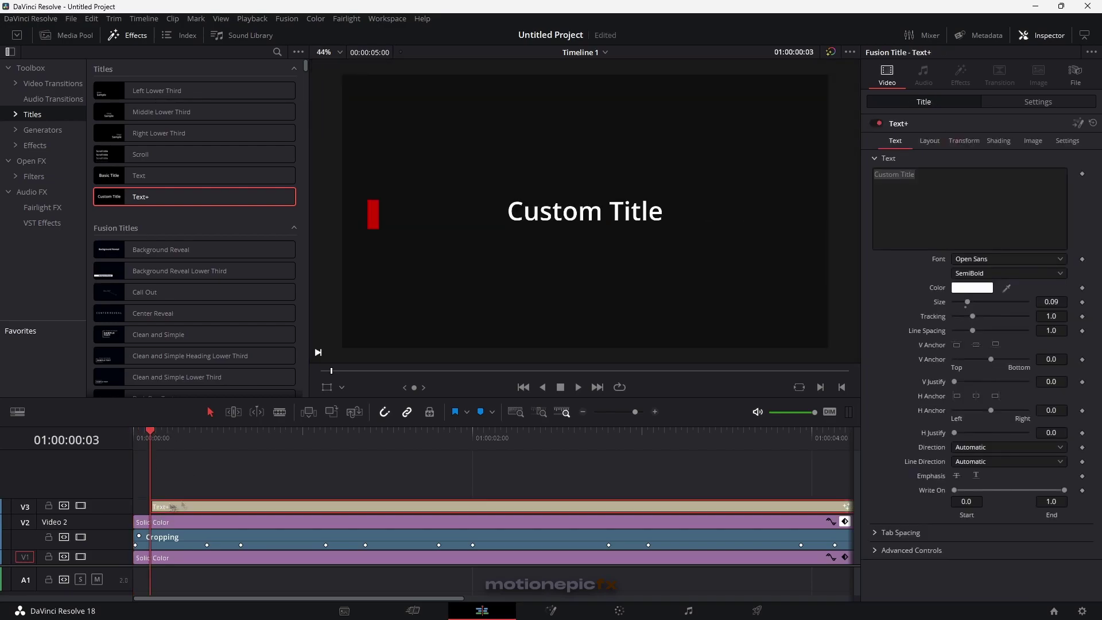
- Replace the Text+ title's text with Initializing..
left_click(916, 198)
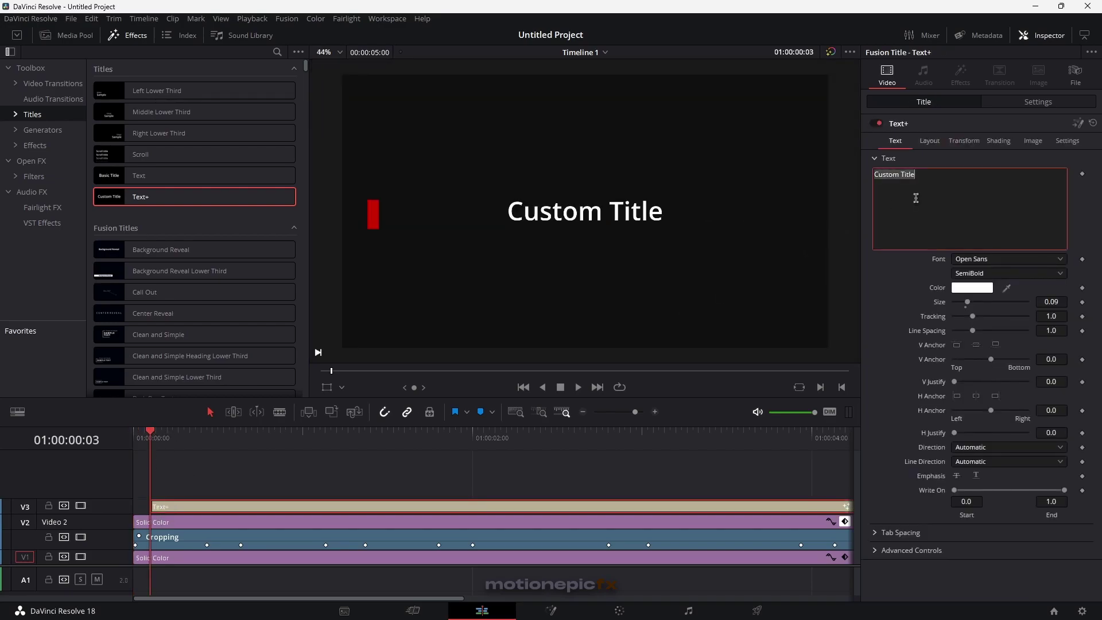
key("BackSpace")
type("Initializing...")
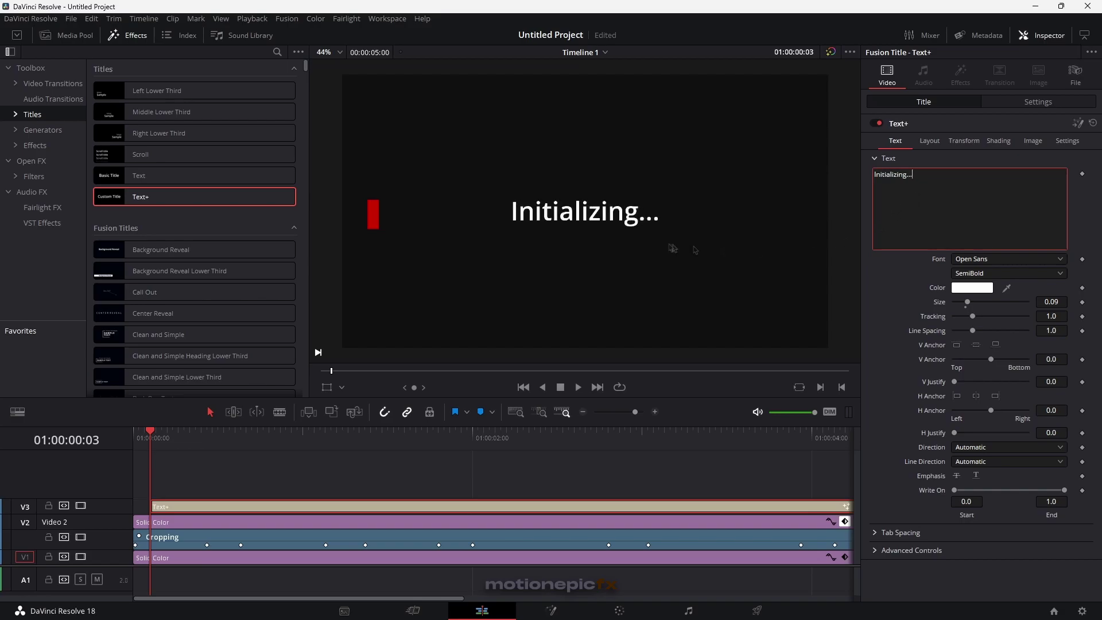
- Set the title's font to JetBrains Mono in Light Italic and reduce its size to 0.0354
left_click(974, 262)
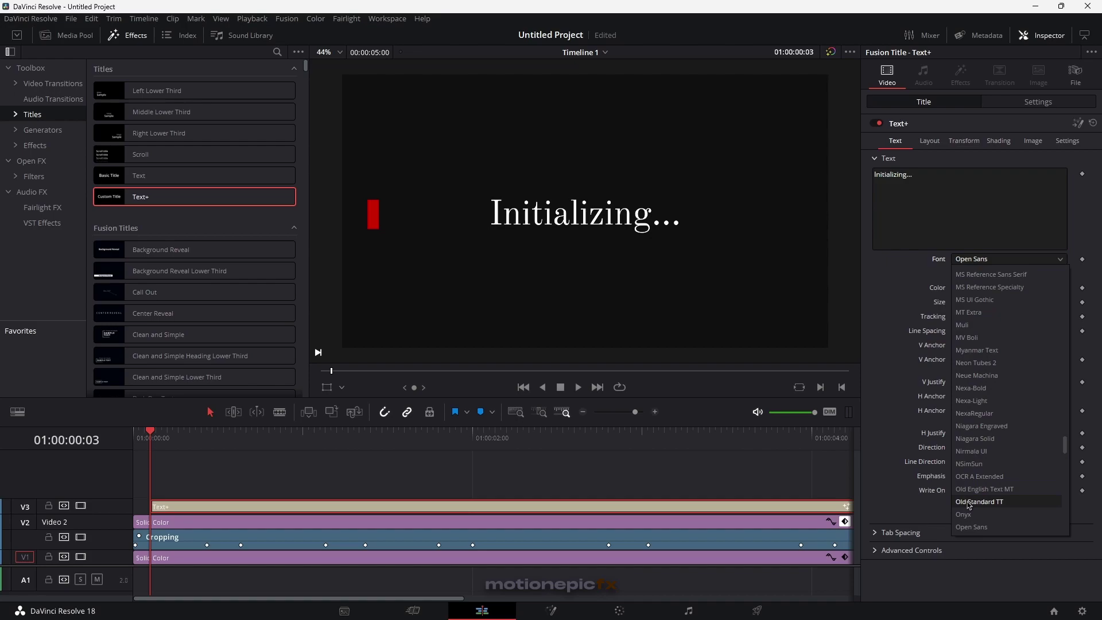
scroll(983, 417, "up", 3)
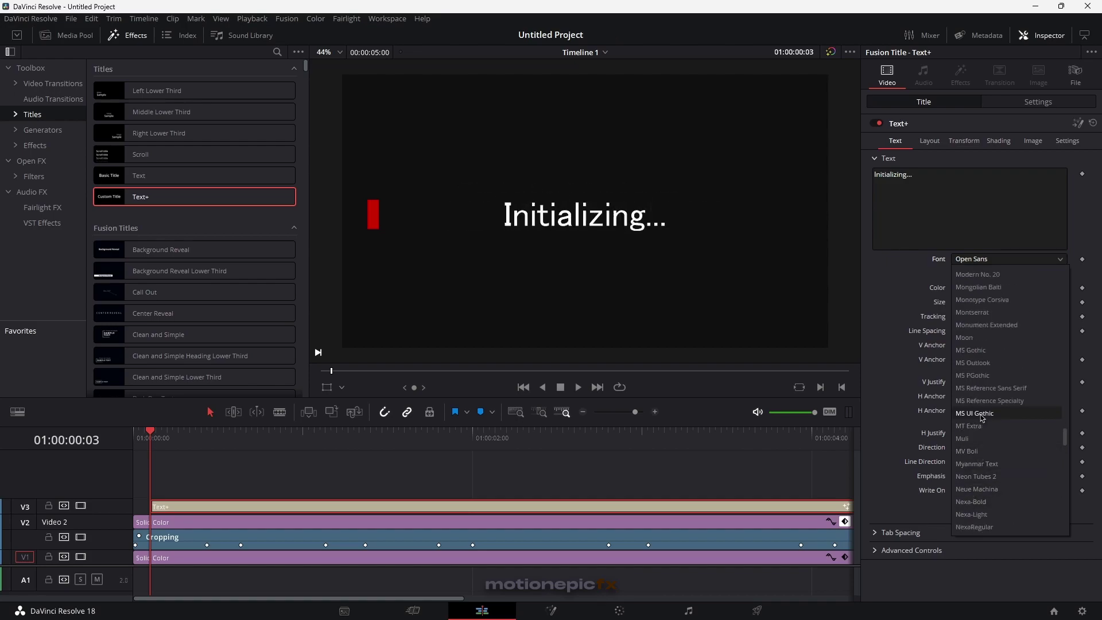
scroll(983, 418, "up", 1)
scroll(985, 419, "up", 8)
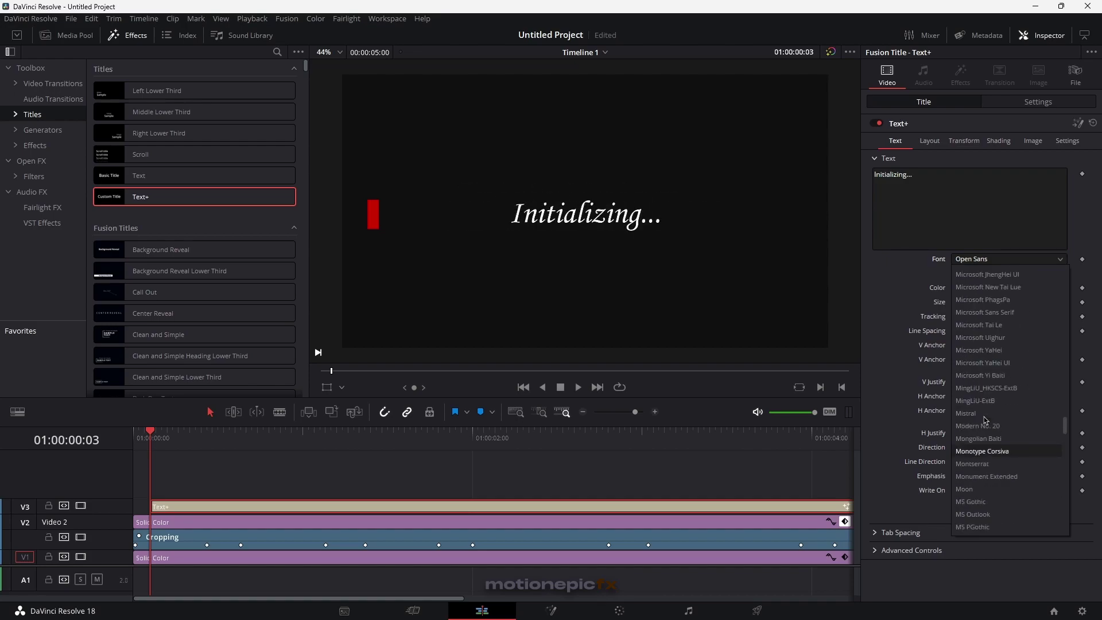
scroll(986, 420, "up", 3)
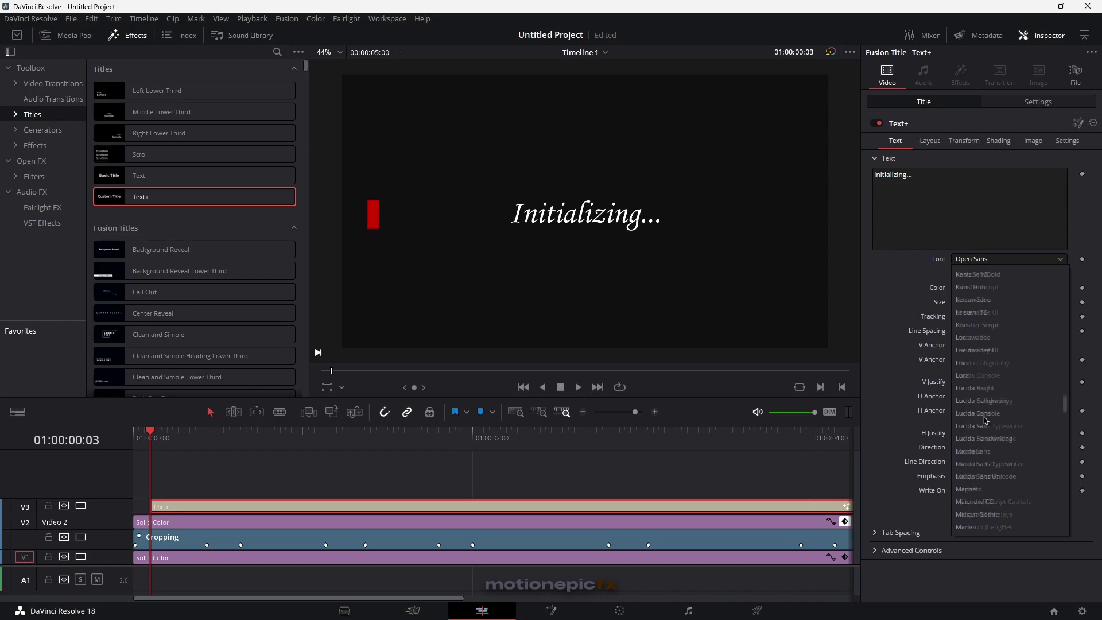
scroll(985, 420, "up", 1)
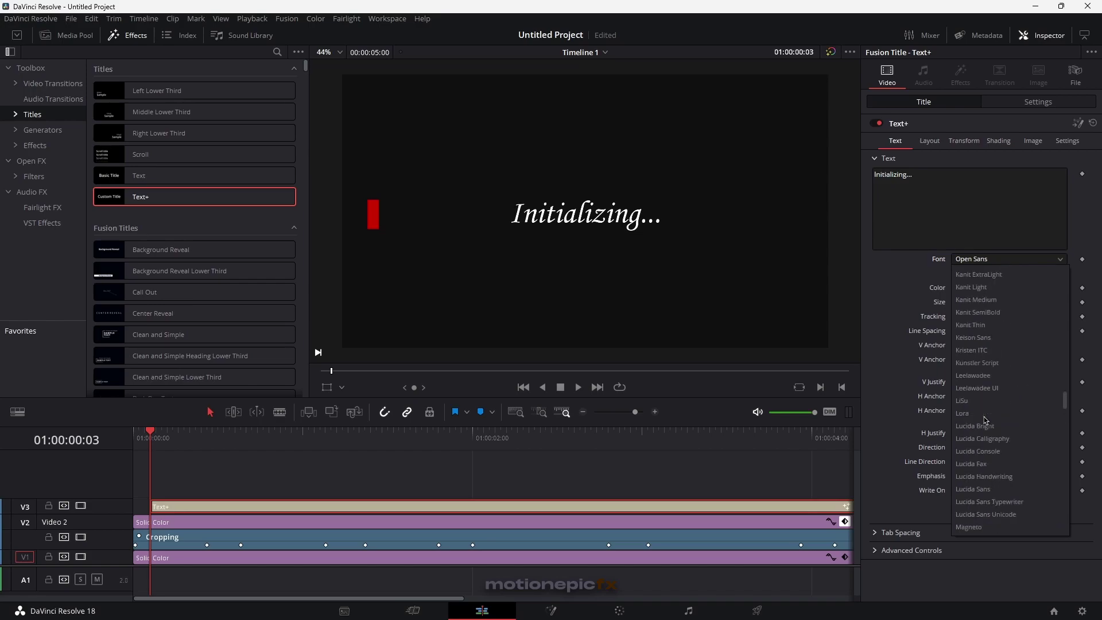
scroll(985, 420, "up", 2)
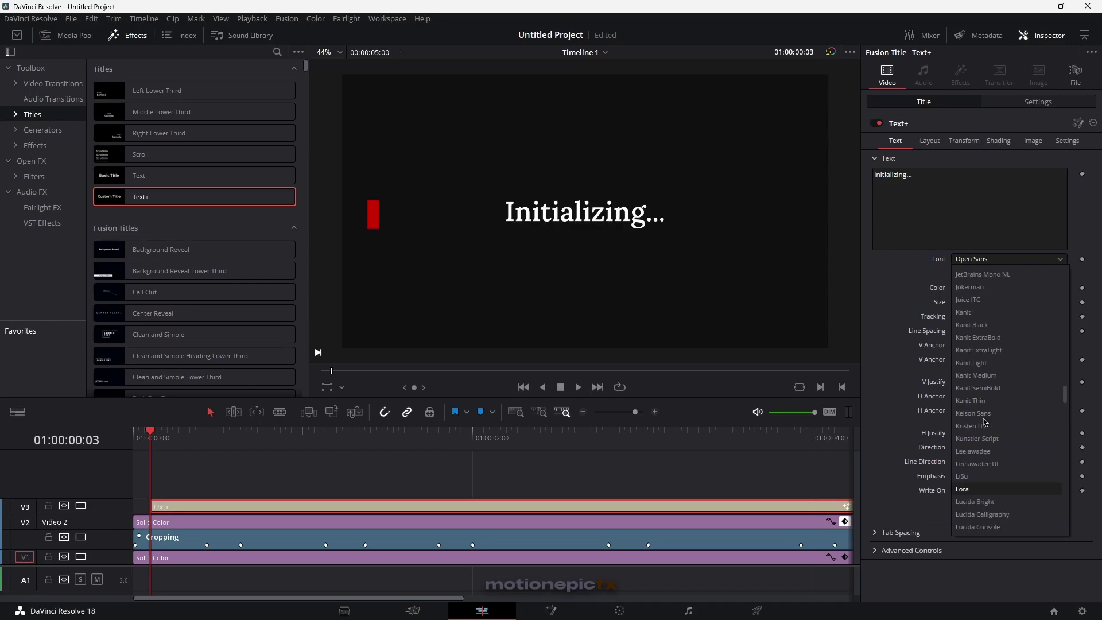
scroll(985, 422, "up", 1)
scroll(986, 423, "up", 1)
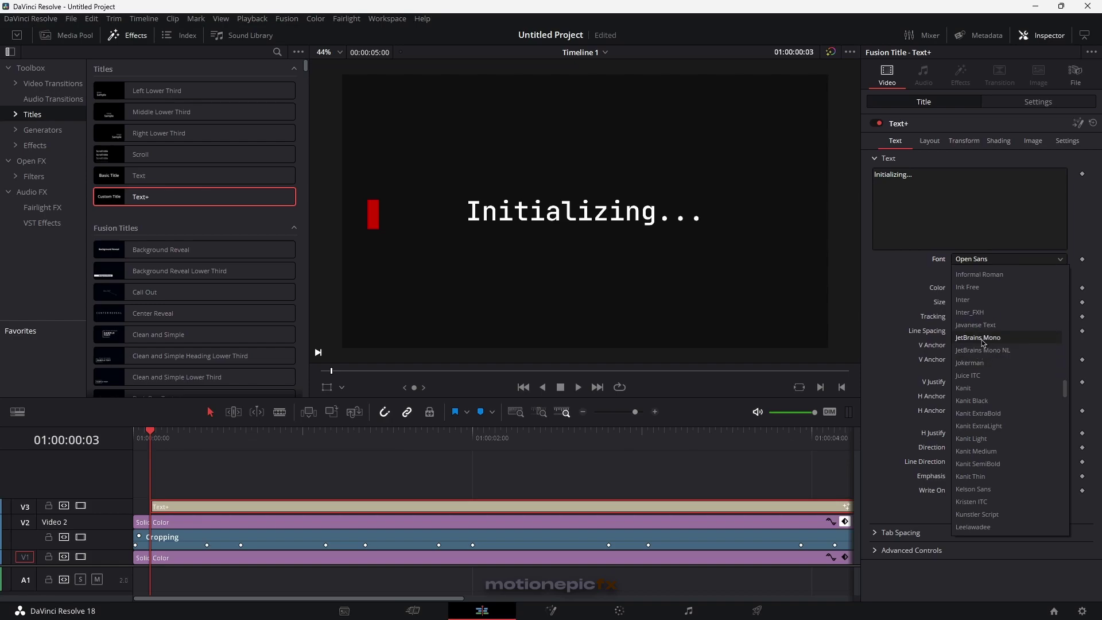
left_click(982, 340)
left_click(980, 273)
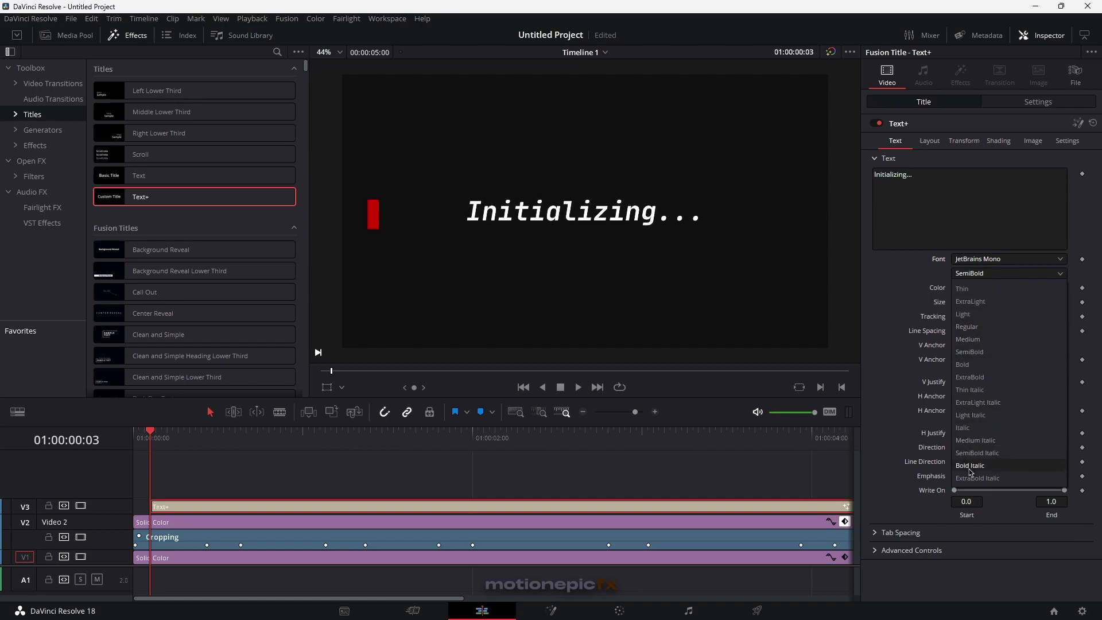
left_click(979, 422)
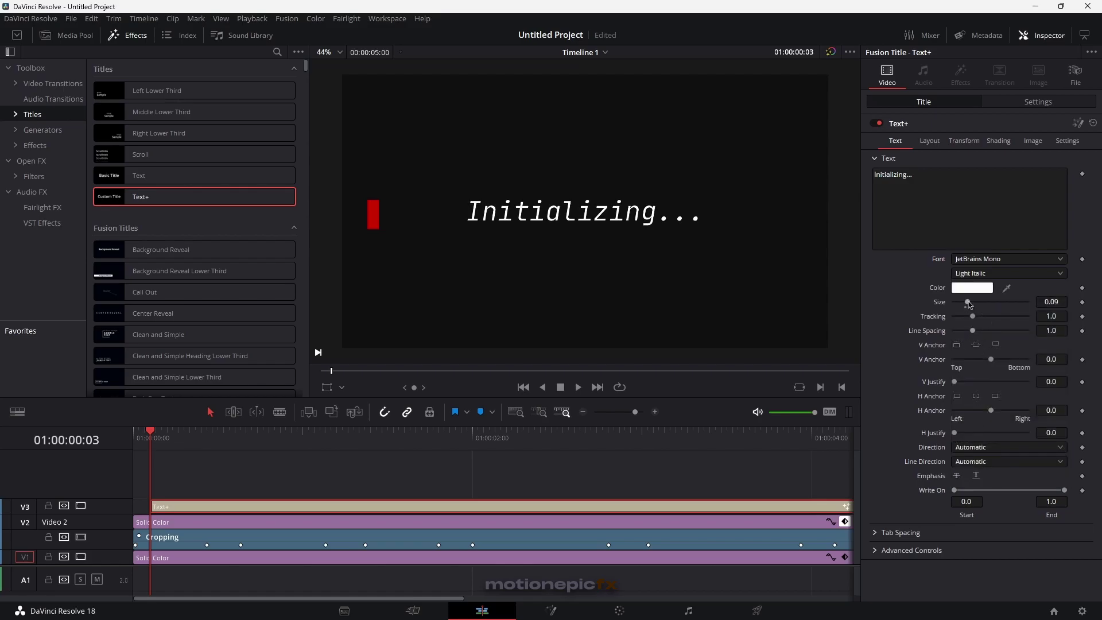
left_click_drag(970, 303, 962, 304)
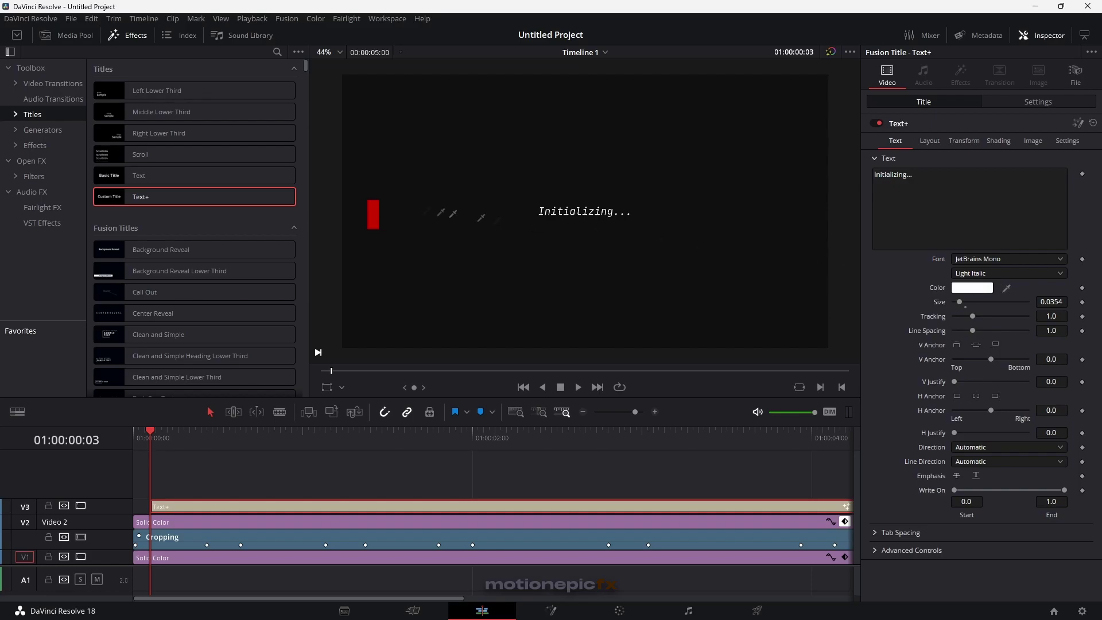
- Change the title's text color to red (#ff0000) to go with the loading bar
left_click(377, 205)
left_click(978, 290)
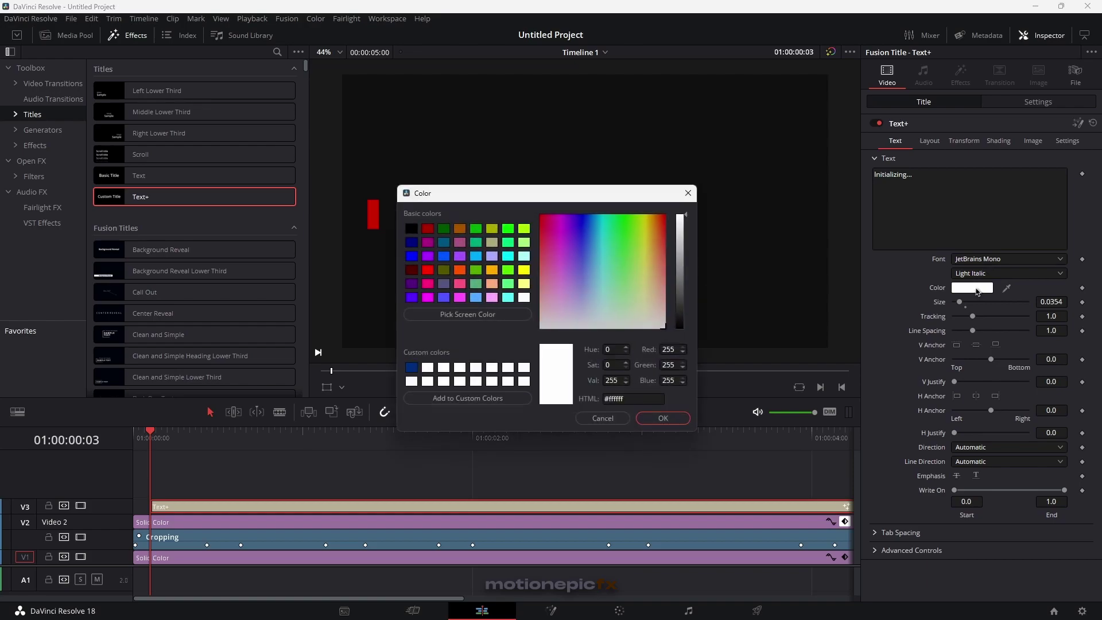
left_click_drag(534, 196, 676, 195)
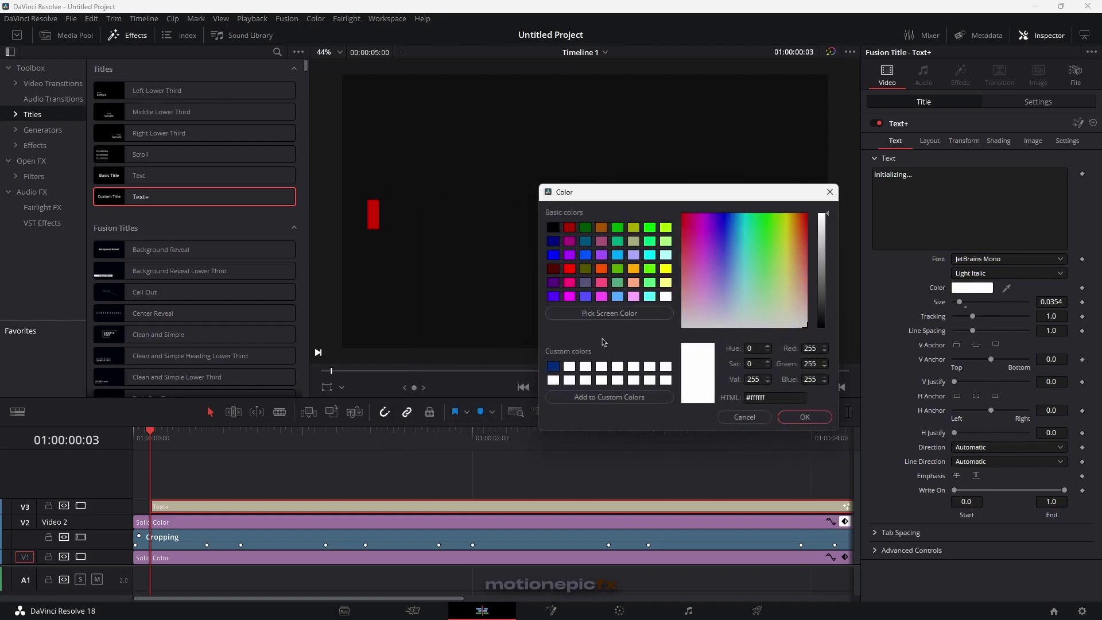
left_click(602, 314)
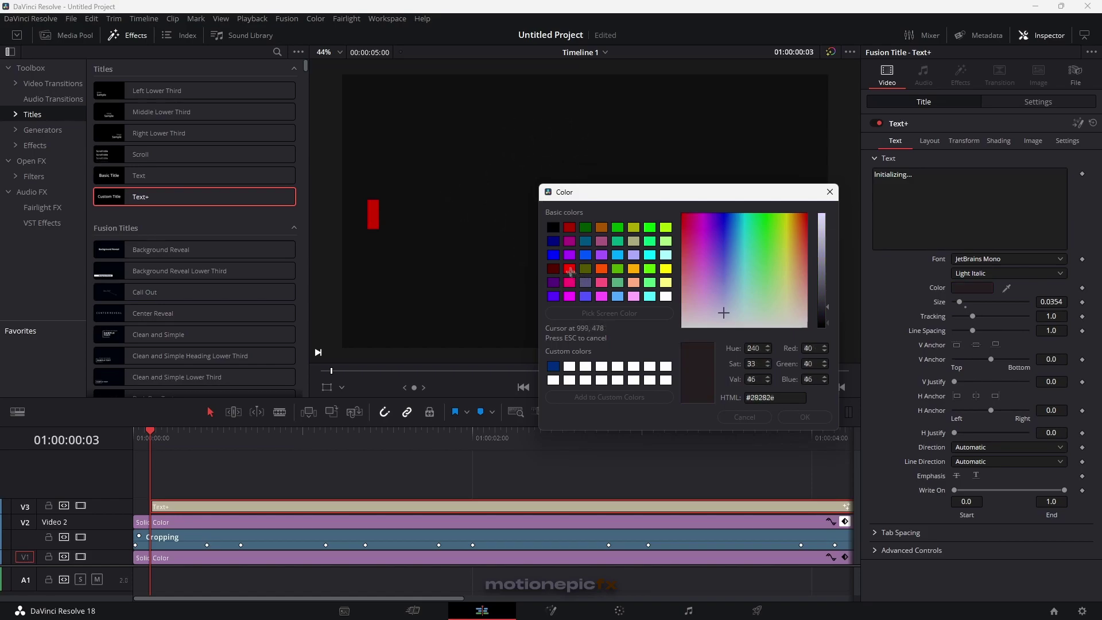
left_click(570, 270)
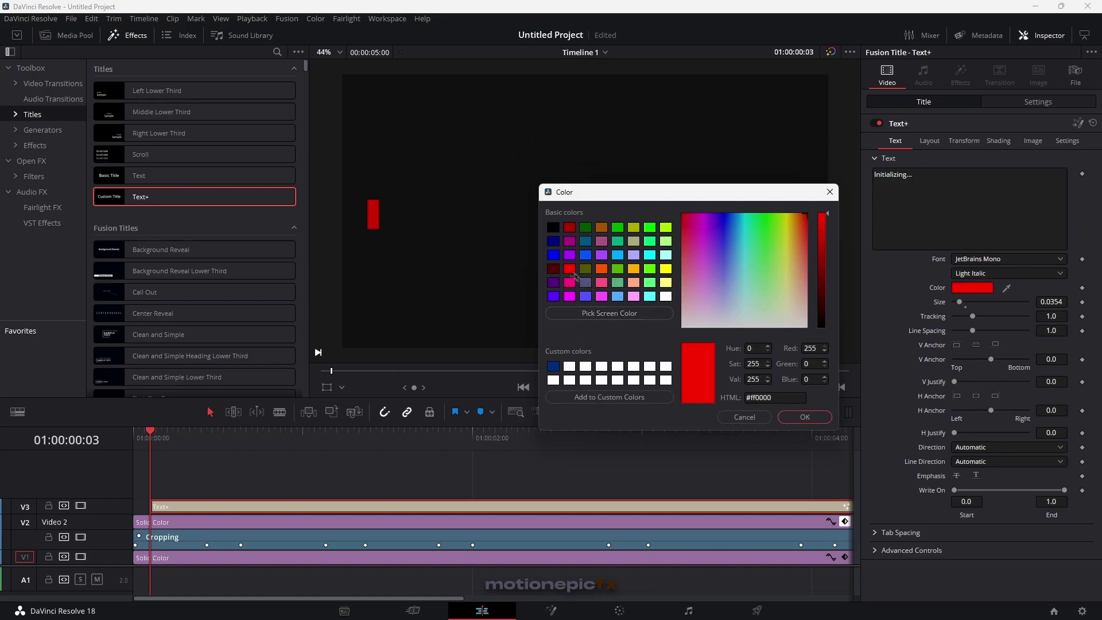
left_click(795, 421)
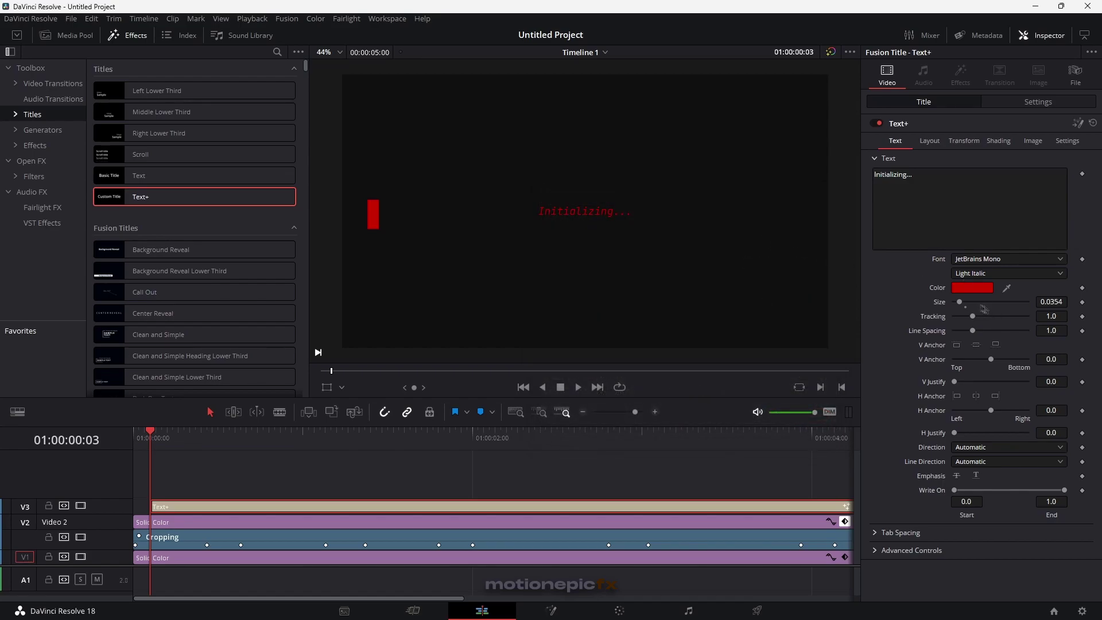
- Lower the title's vertical center to just below the loading bar and scrub the timeline to check its placement
left_click(932, 143)
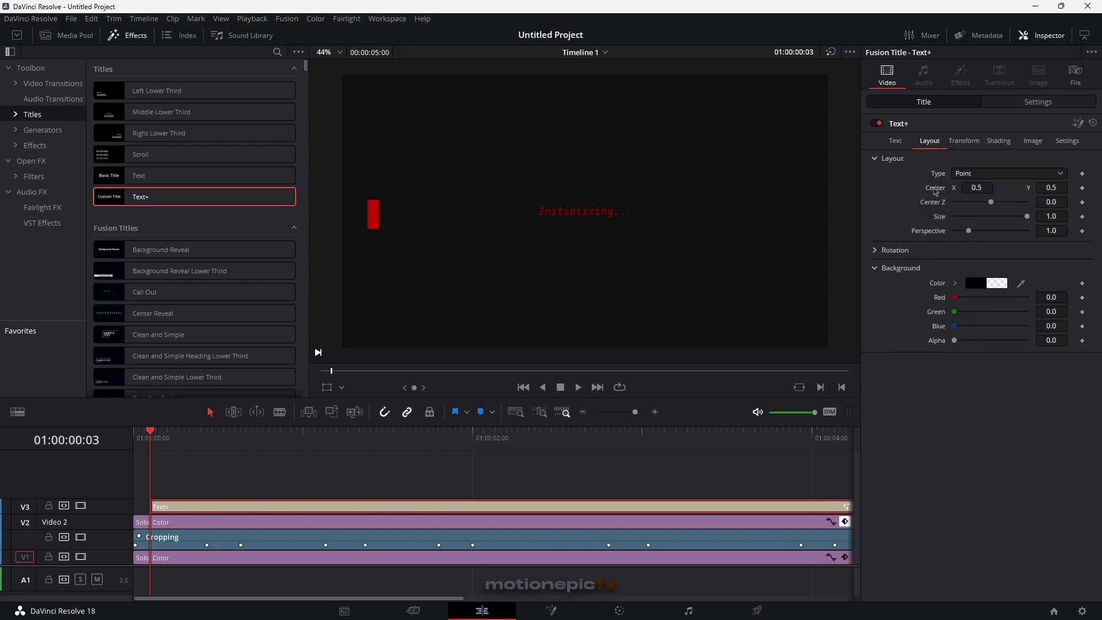
left_click_drag(1053, 189, 1040, 190)
left_click(292, 440)
left_click_drag(296, 443, 151, 441)
- Keyframe the title's text at 01:00:00:03, and change it to Connecting to database... at 01:00:00:13
left_click(897, 142)
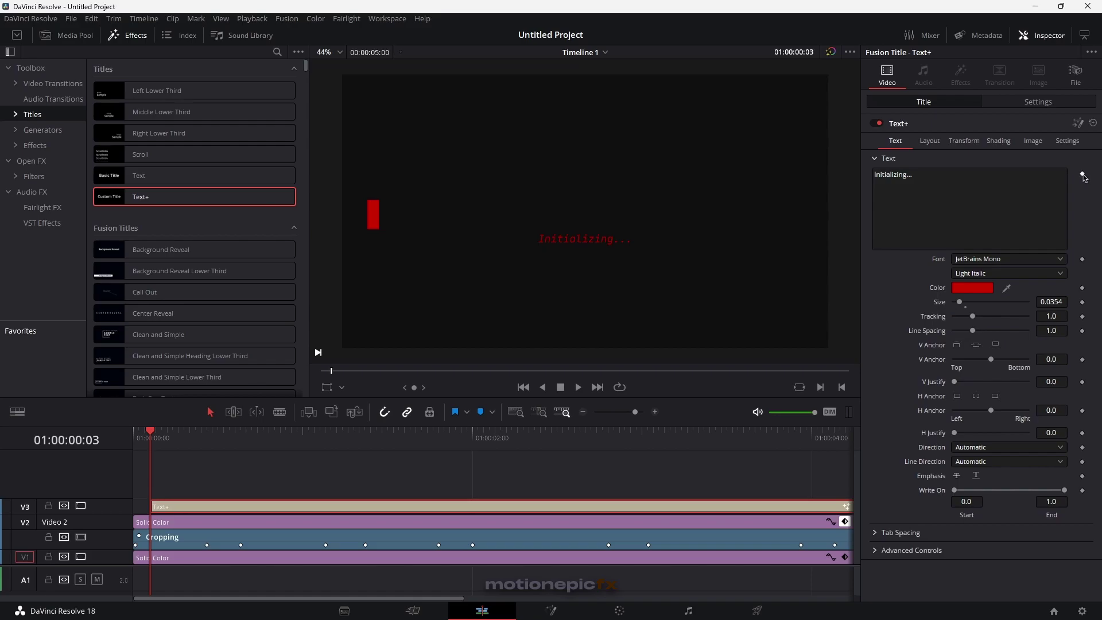
left_click(197, 447)
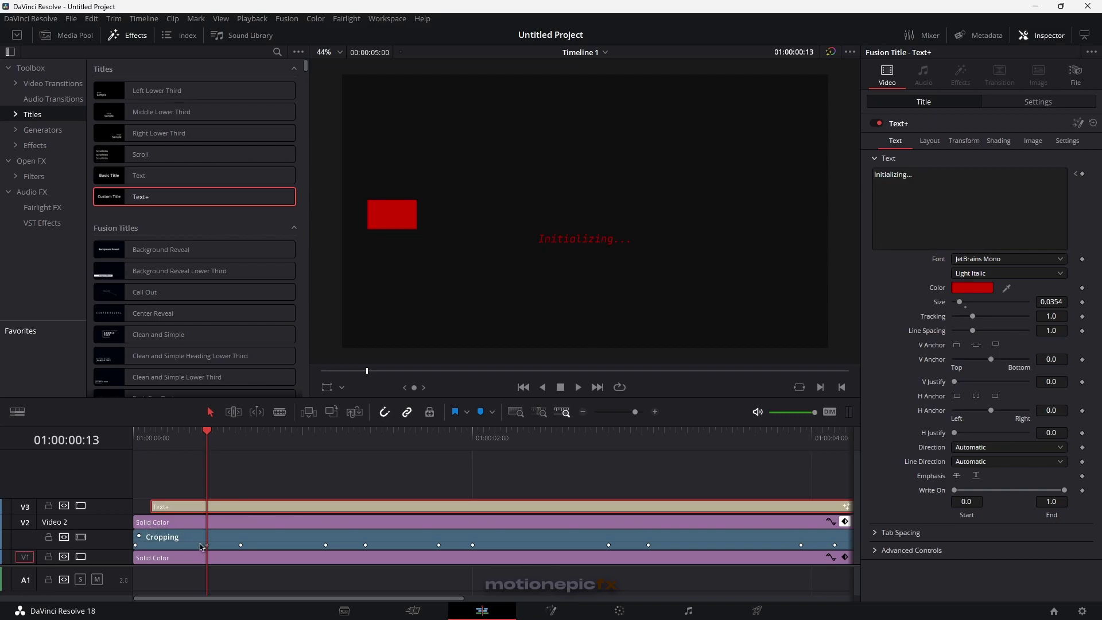
double_click(906, 176)
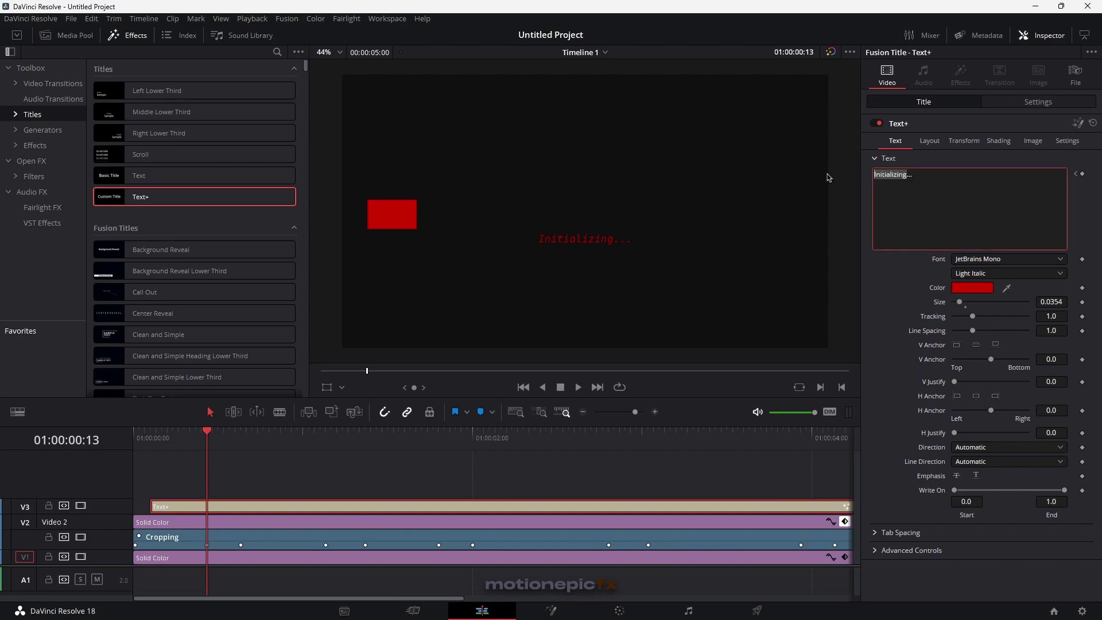
type("Connecting to database...")
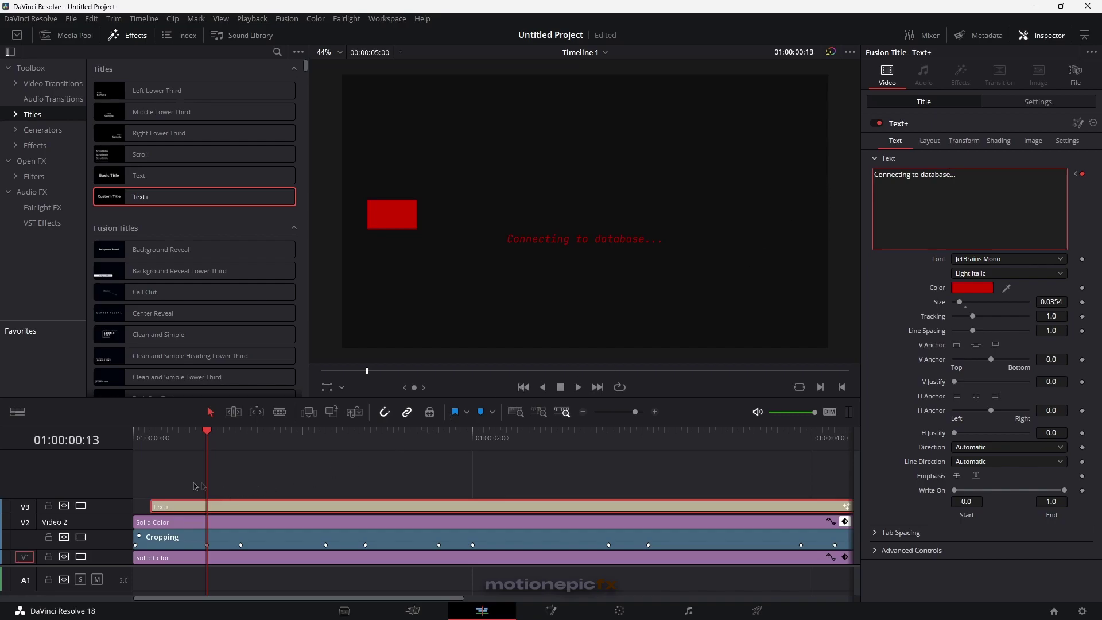
- Change the title's text to Syncing... at 01:00:01:04, level with the bar's crop keyframe
left_click_drag(215, 443, 325, 448)
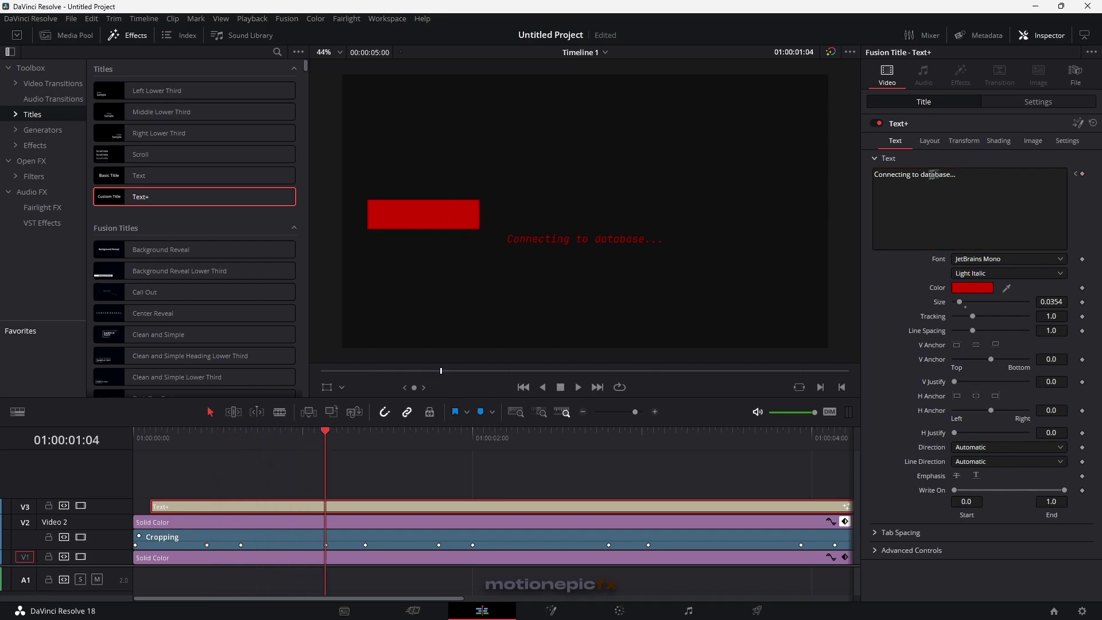
left_click_drag(952, 175, 849, 179)
type("Syncing")
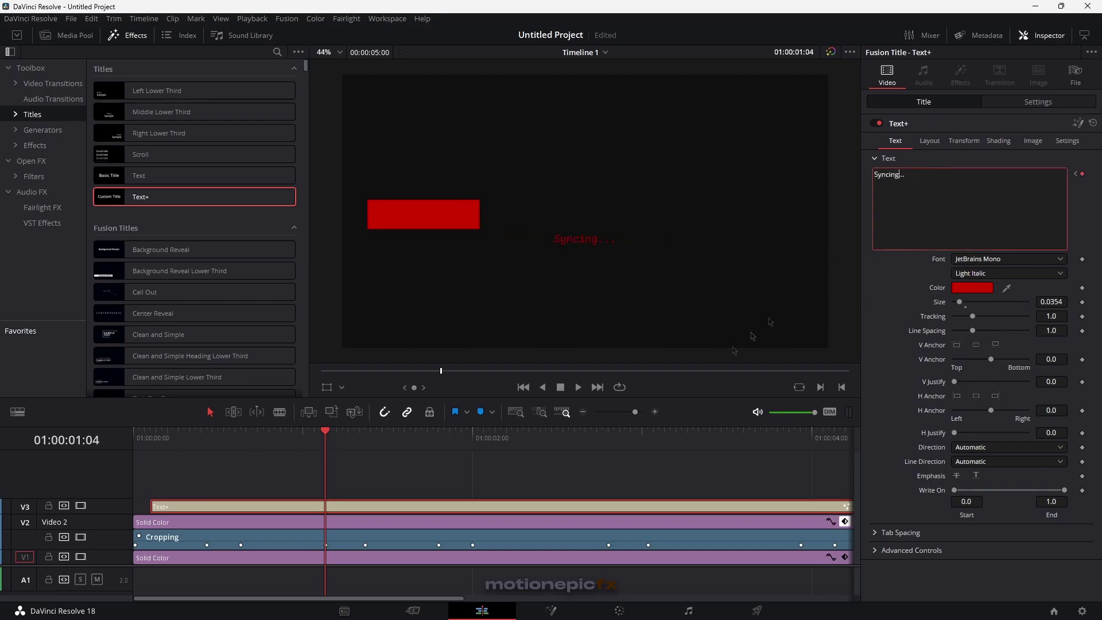
- Change the title's text to Finalizing... at 01:00:01:24 and to Logging In... at 01:00:02:24
left_click_drag(336, 449, 438, 448)
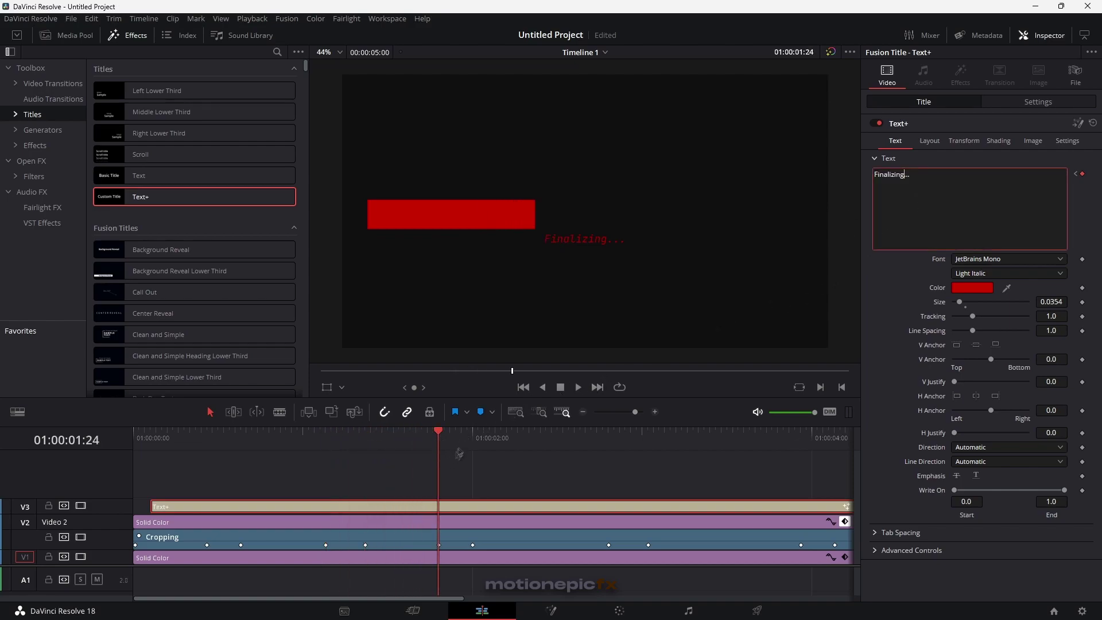
left_click_drag(485, 441, 603, 441)
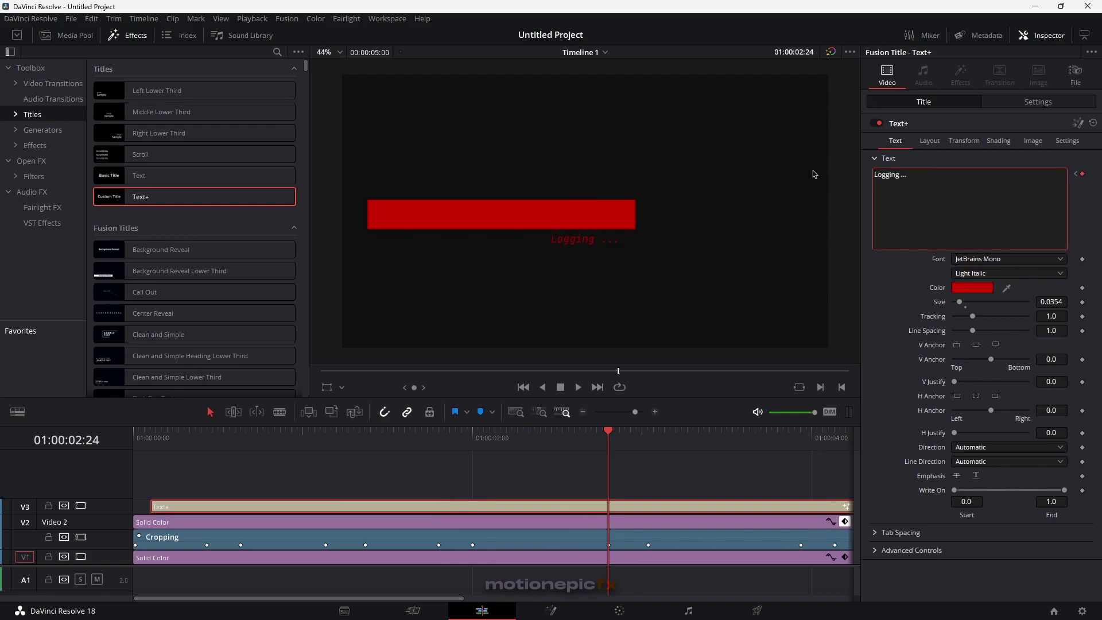
type("In")
- Change the title's text to Done... at 01:00:03:28 and check it at 01:00:04:16
left_click_drag(660, 438, 801, 448)
scroll(632, 482, "right", 5)
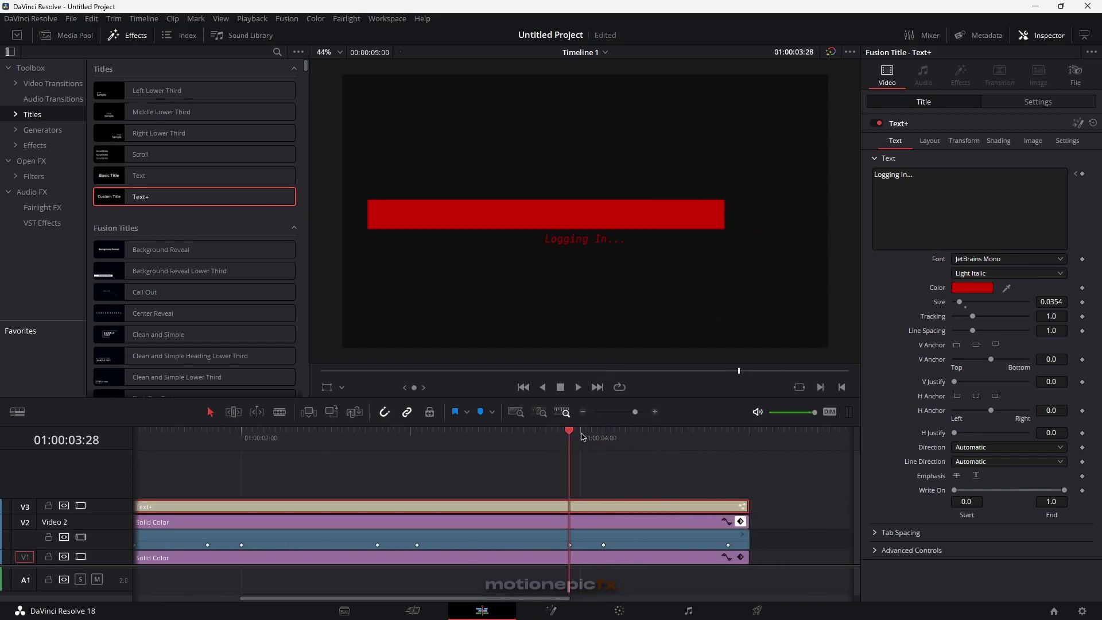
left_click(868, 182)
key("ctrl+a")
type("Don...")
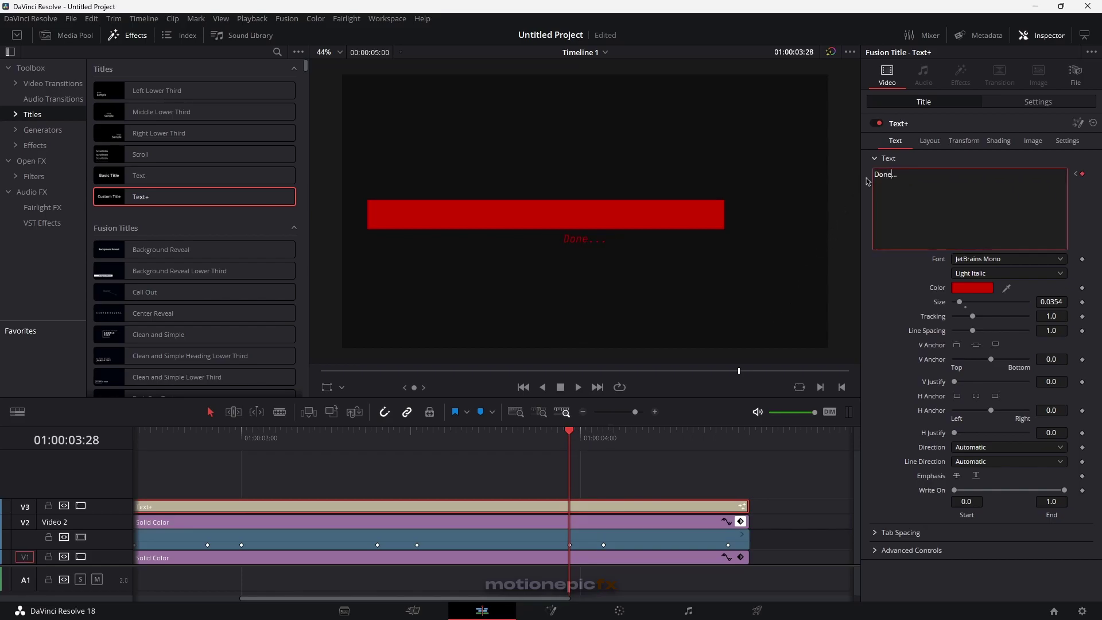
left_click(671, 446)
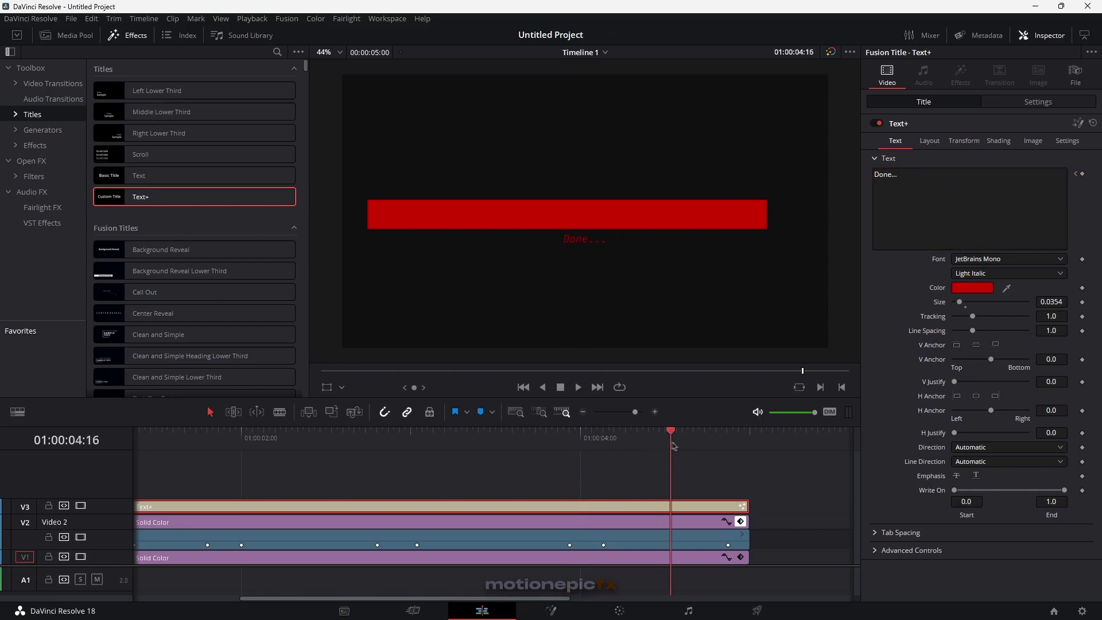
- Change the title's text to Welcome... at 01:00:04:16, and play the timeline from the start to its end
left_click_drag(892, 176, 798, 167)
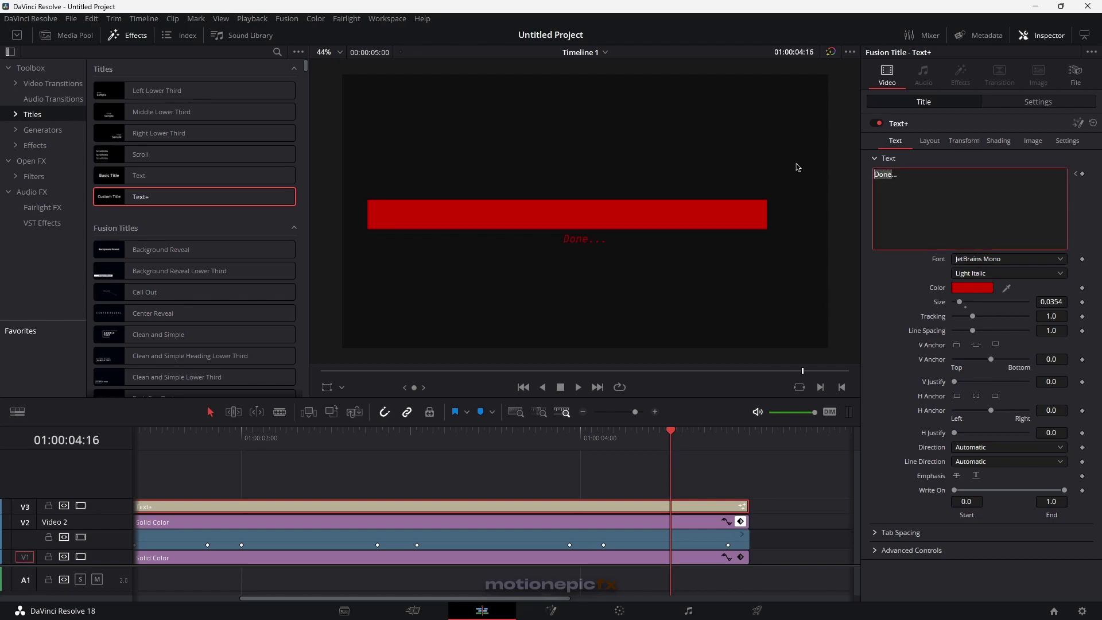
type("Finalizing")
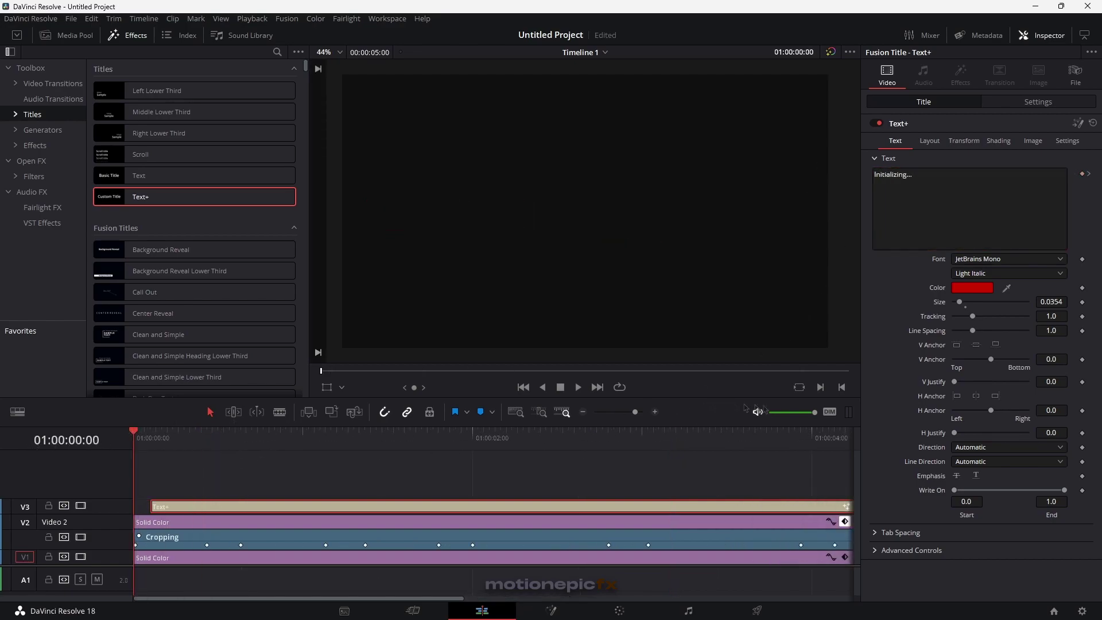
left_click_drag(635, 412, 626, 412)
left_click(361, 515)
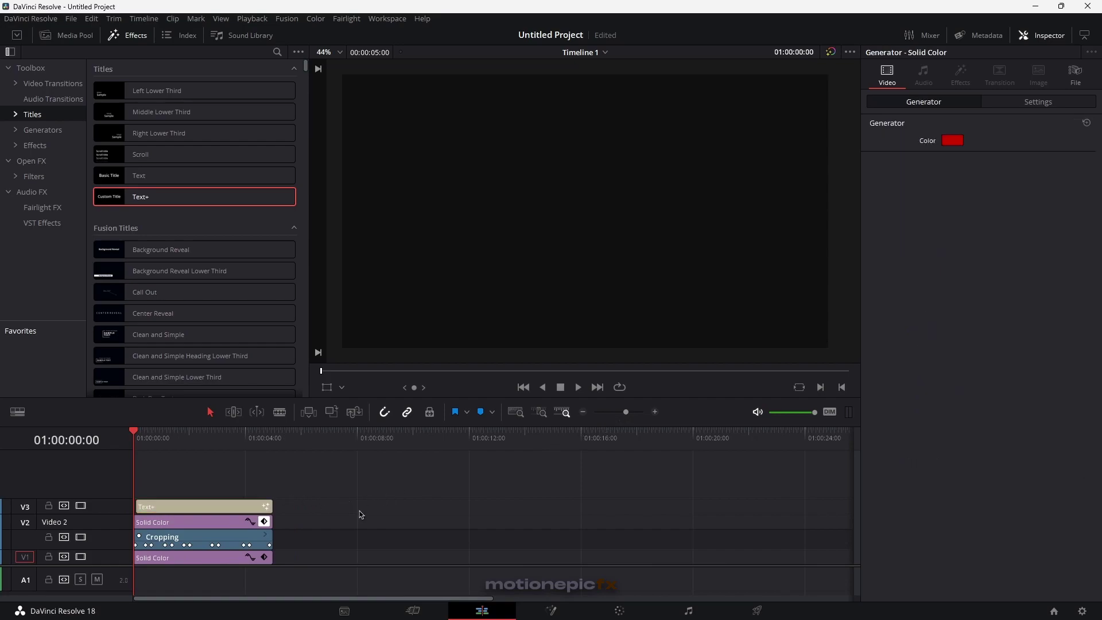
key("space")
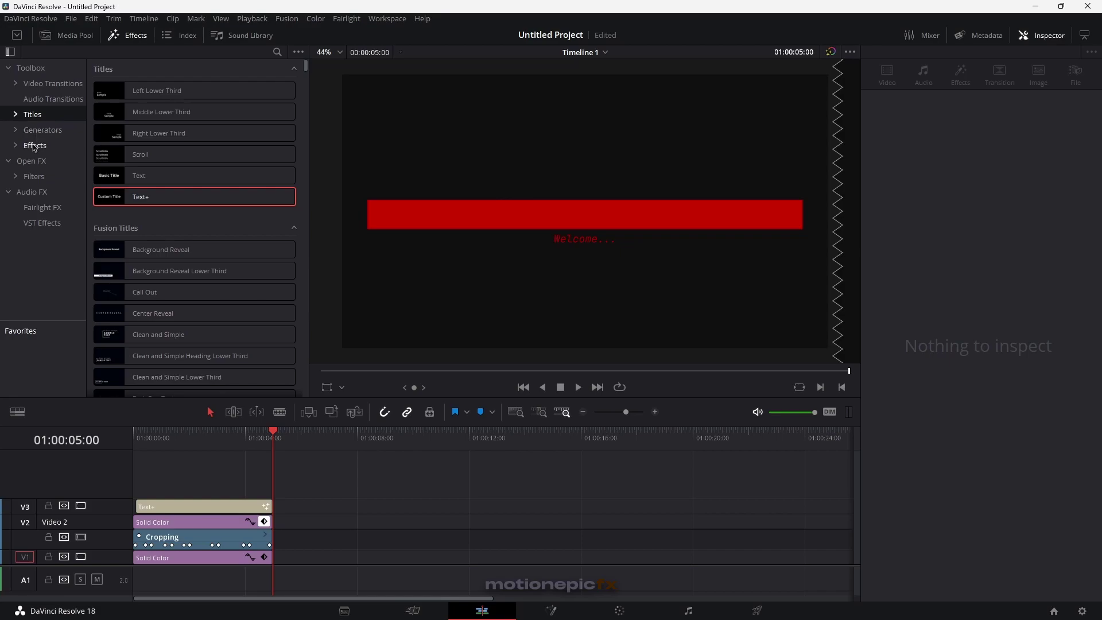
- Place an adjustment clip on a new track above the title, and set its Yaw to -0.492 and Zoom to 1.520
left_click(35, 146)
left_click_drag(155, 90, 155, 497)
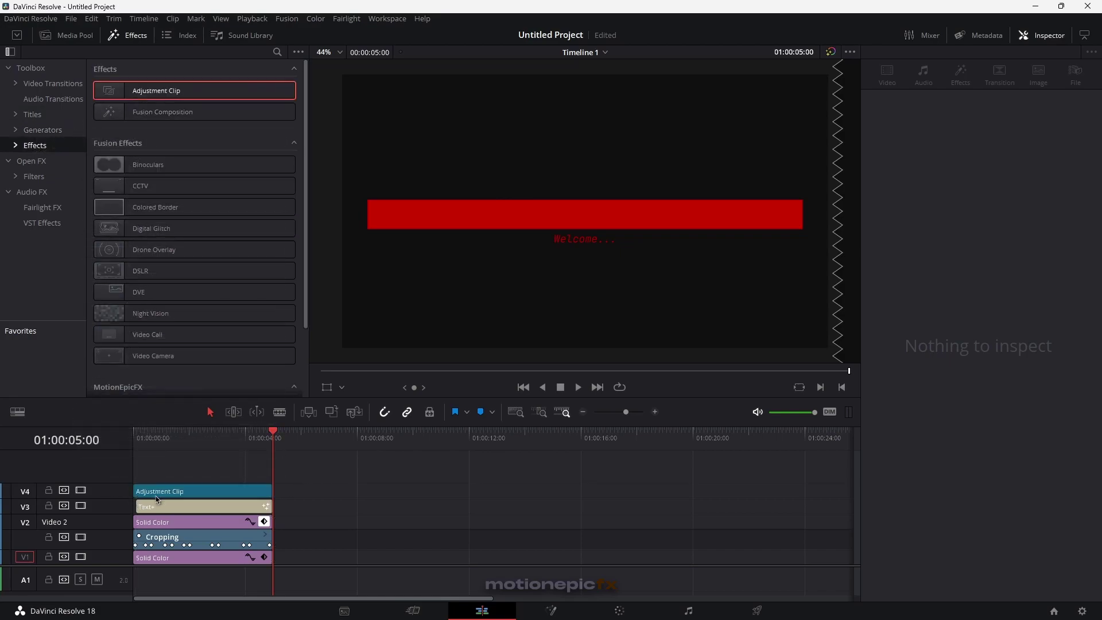
left_click(171, 446)
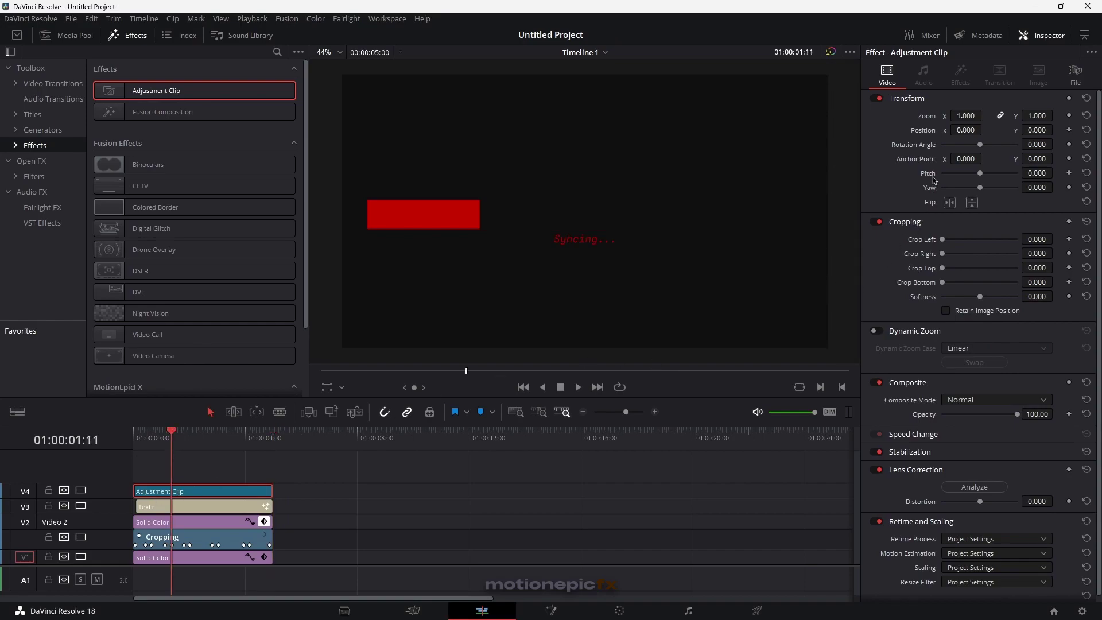
mouse_move(980, 189)
left_mouse_down()
mouse_move(995, 194)
mouse_move(970, 187)
left_mouse_up()
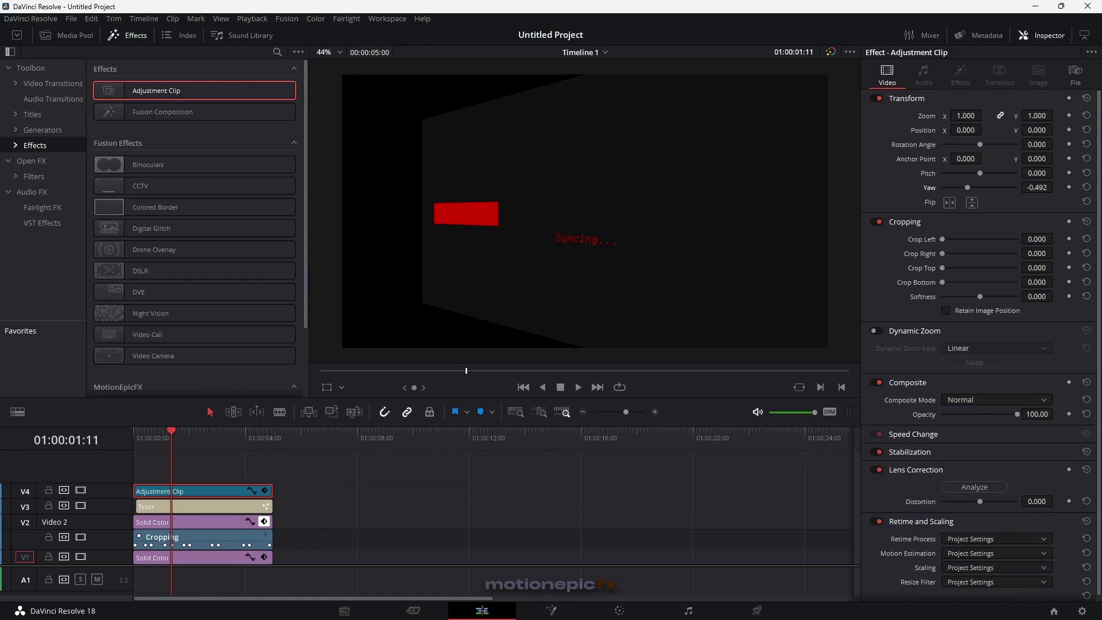
left_click_drag(966, 115, 986, 115)
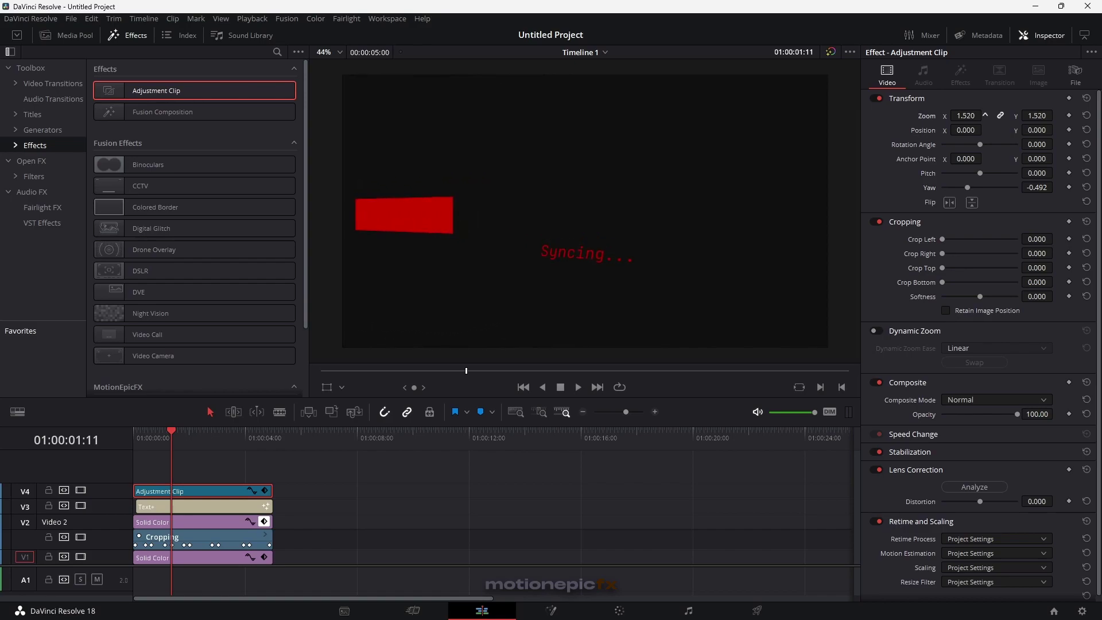
- Keyframe the adjustment clip's Zoom and Yaw at 01:00:00:00, set them to 1 and 0 at 01:00:05:00, and play the animation
left_click_drag(153, 448, 115, 446)
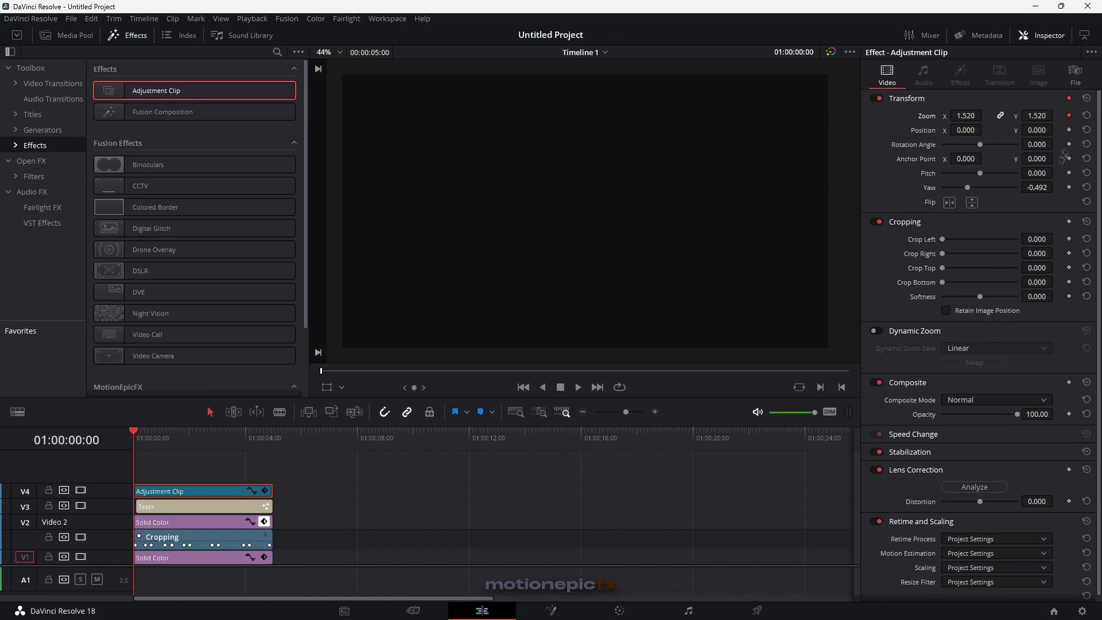
left_click(1070, 188)
left_click_drag(242, 448, 286, 443)
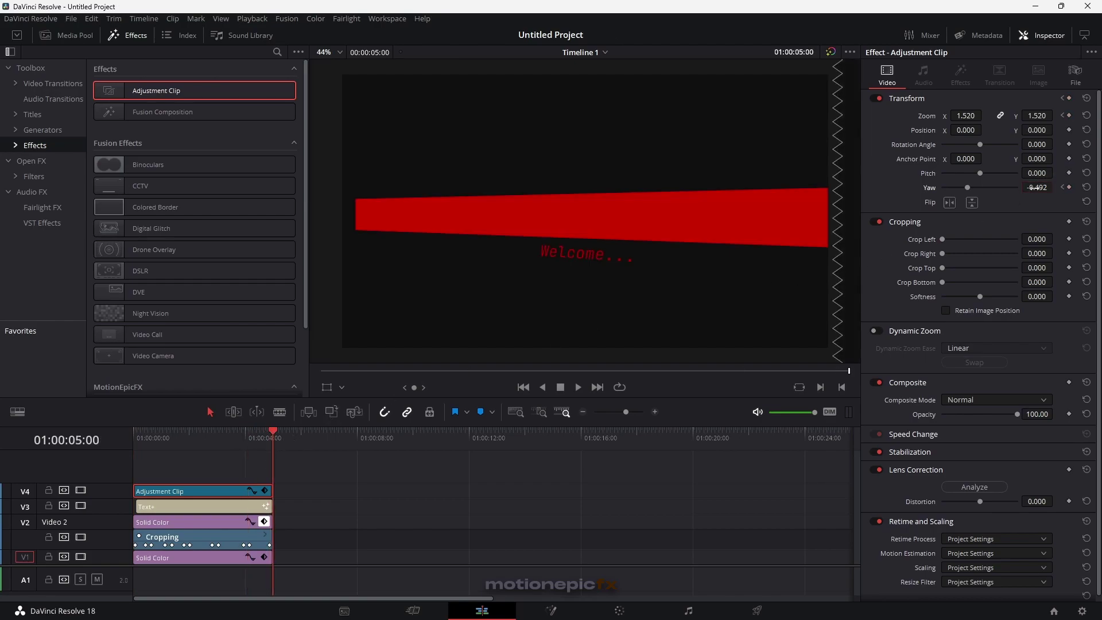
left_click(1034, 187)
type("0")
key("Return")
left_click(1043, 116)
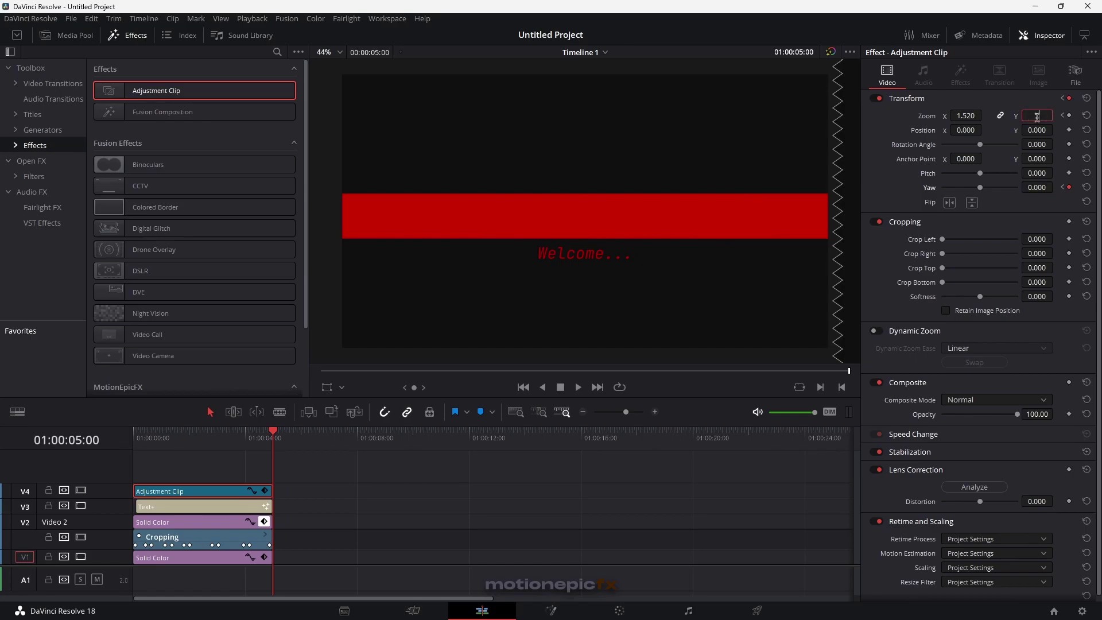
key("ctrl+z")
key("Home")
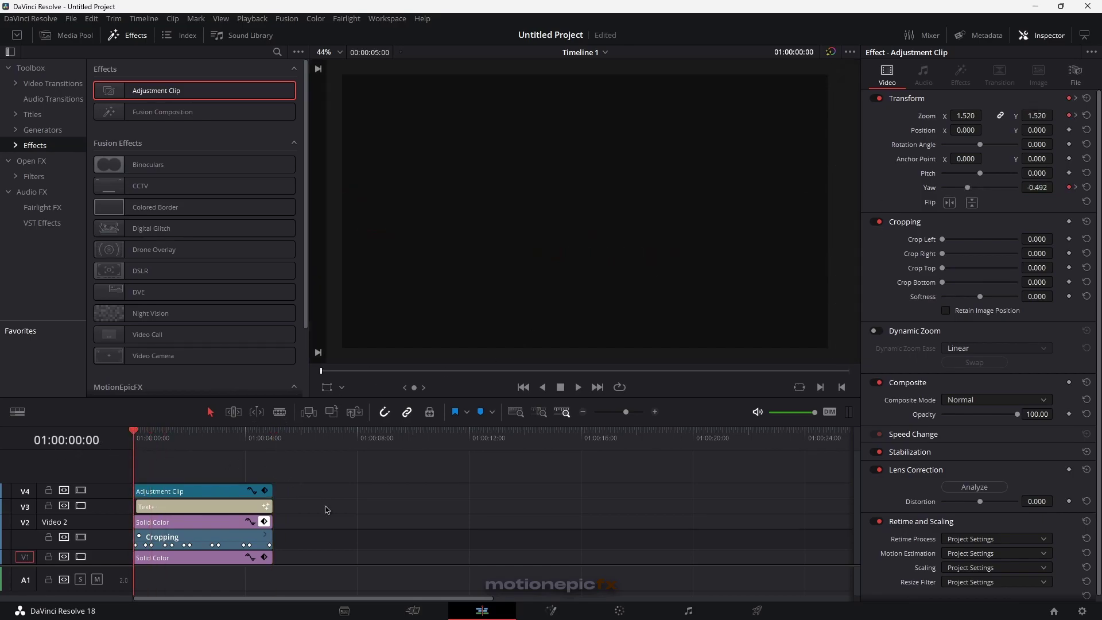
key("space")
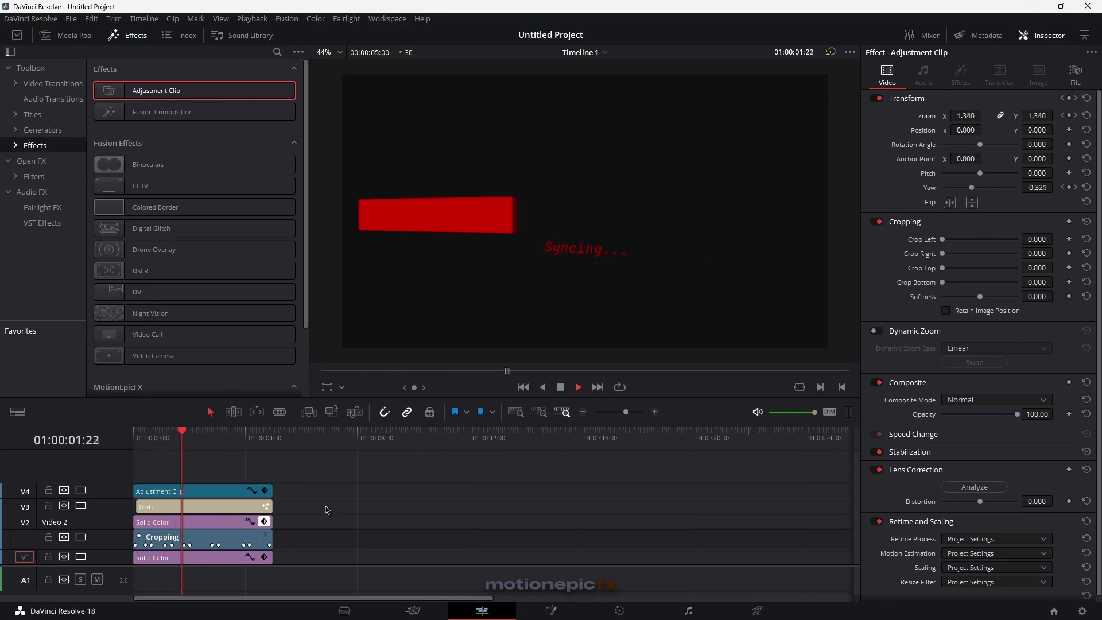
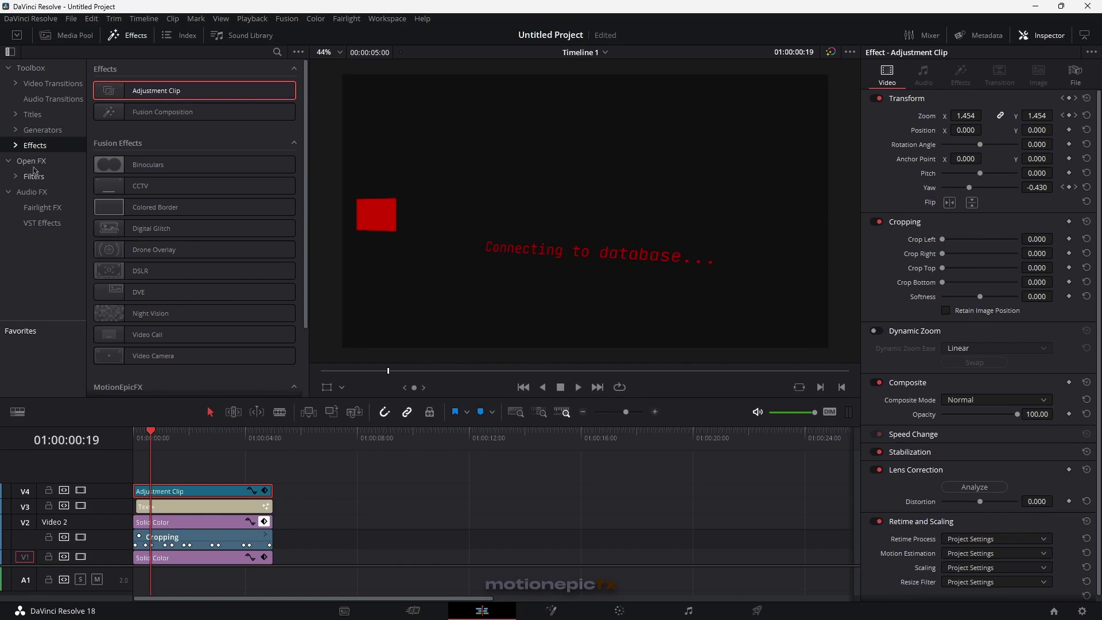
- Search the effects for scan and apply Scanlines to the adjustment clip
left_click(278, 52)
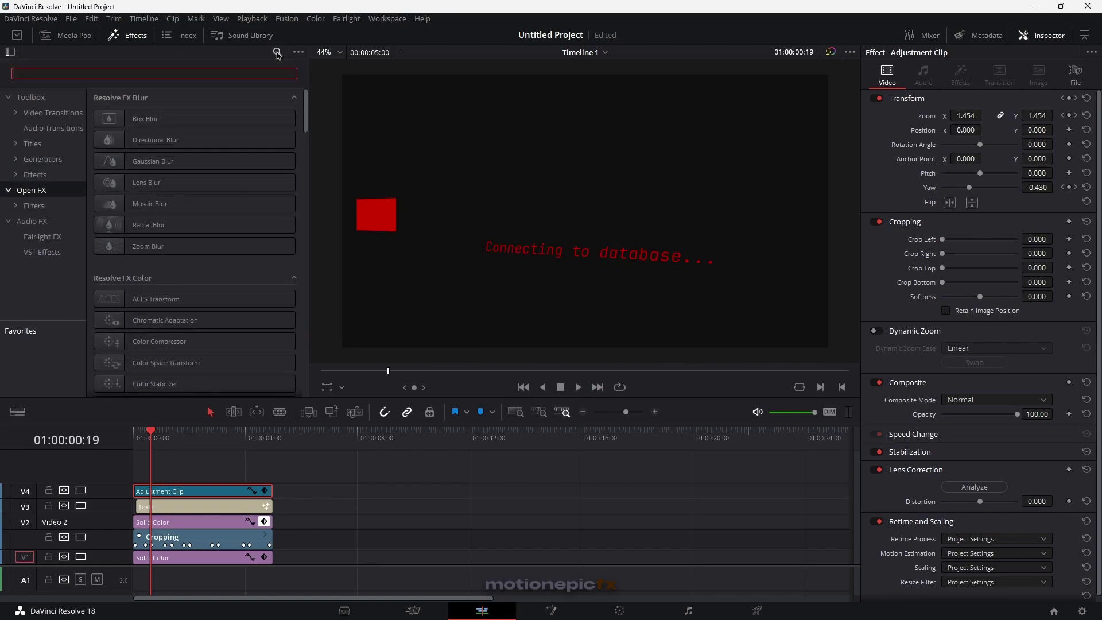
type("scan")
left_click_drag(148, 118, 181, 494)
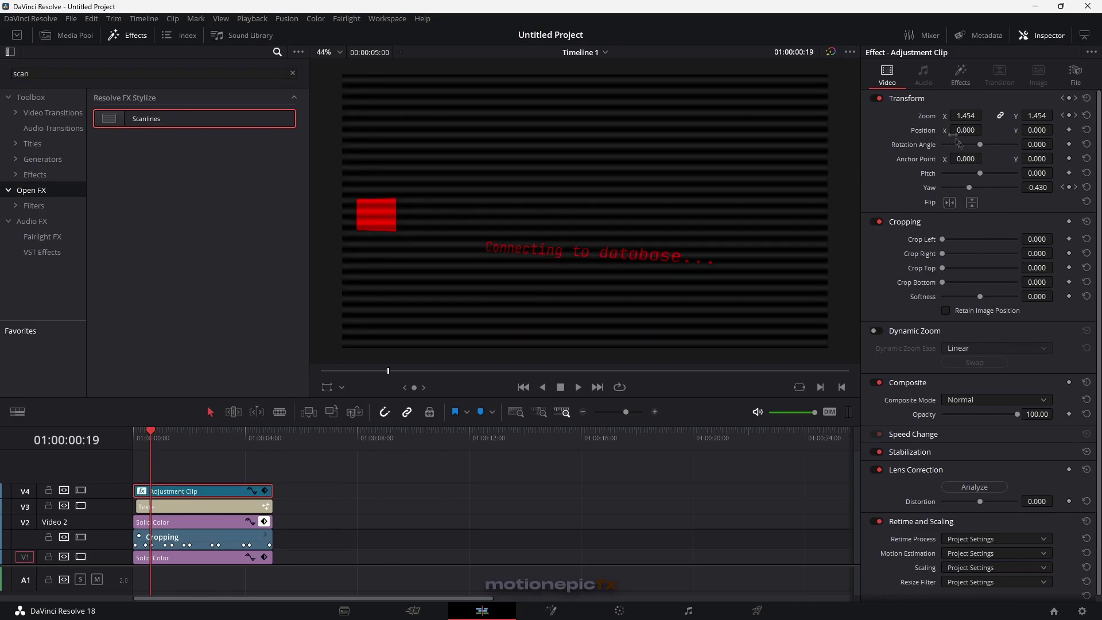
- Set the Scanlines effect's Line Frequency to 20 and Line Sharpness to 2.000
left_click(962, 76)
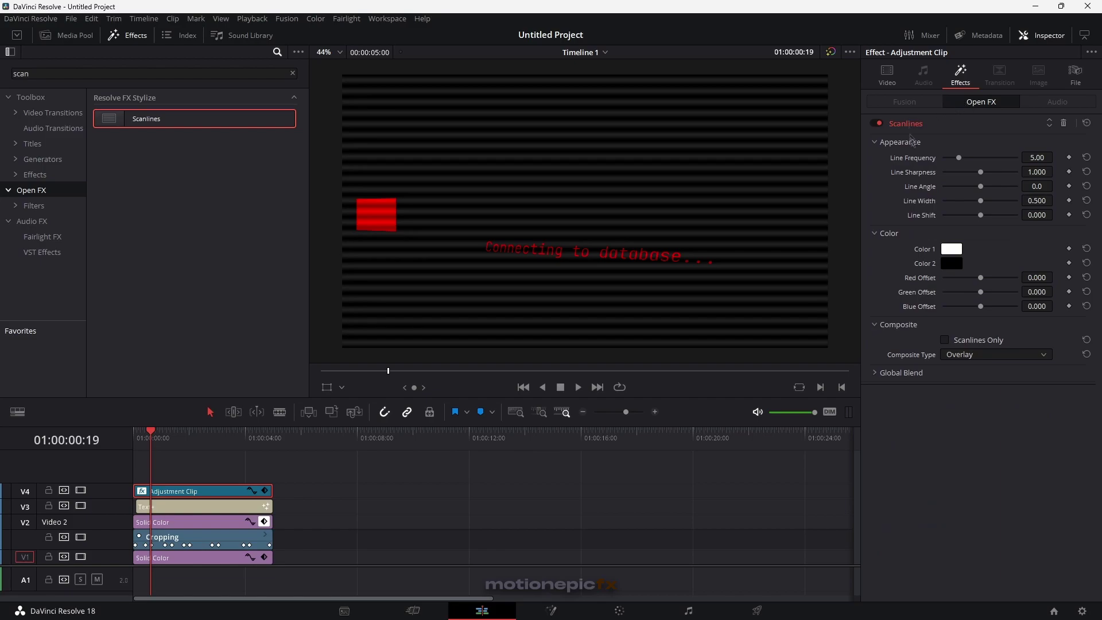
left_click(1038, 157)
type("20")
key("Return")
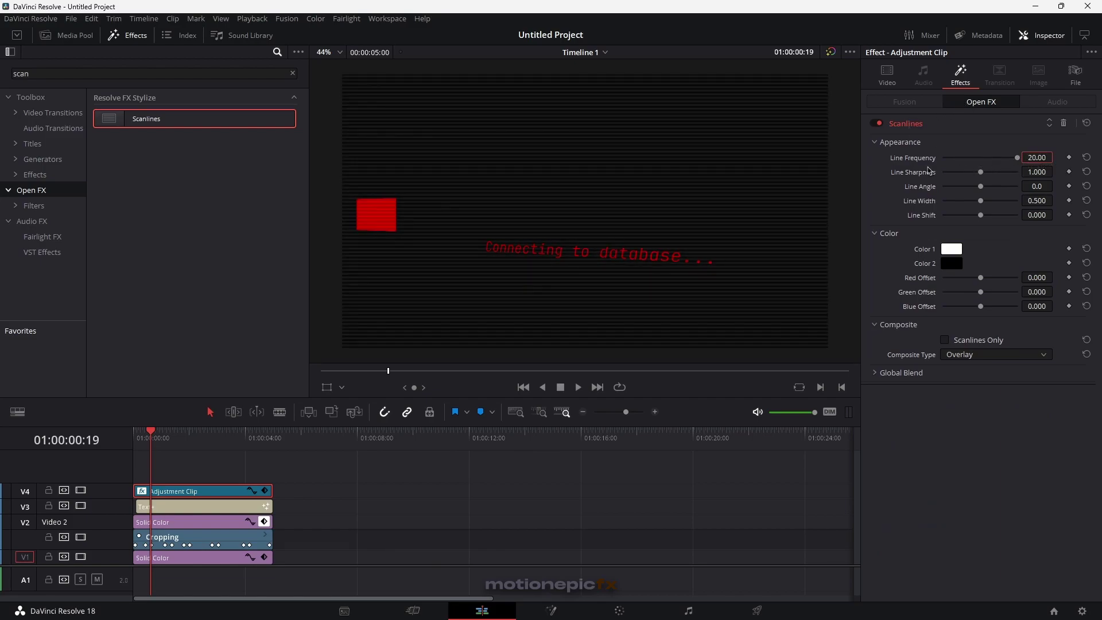
left_click_drag(980, 173, 1018, 172)
- Try Scanlines colour offsets of 0.473 for red and -0.426 for green, inspect the title up close, and reset both offsets
mouse_move(986, 282)
left_mouse_down()
mouse_move(1000, 282)
mouse_move(968, 293)
left_mouse_up()
scroll(502, 270, "up", 3)
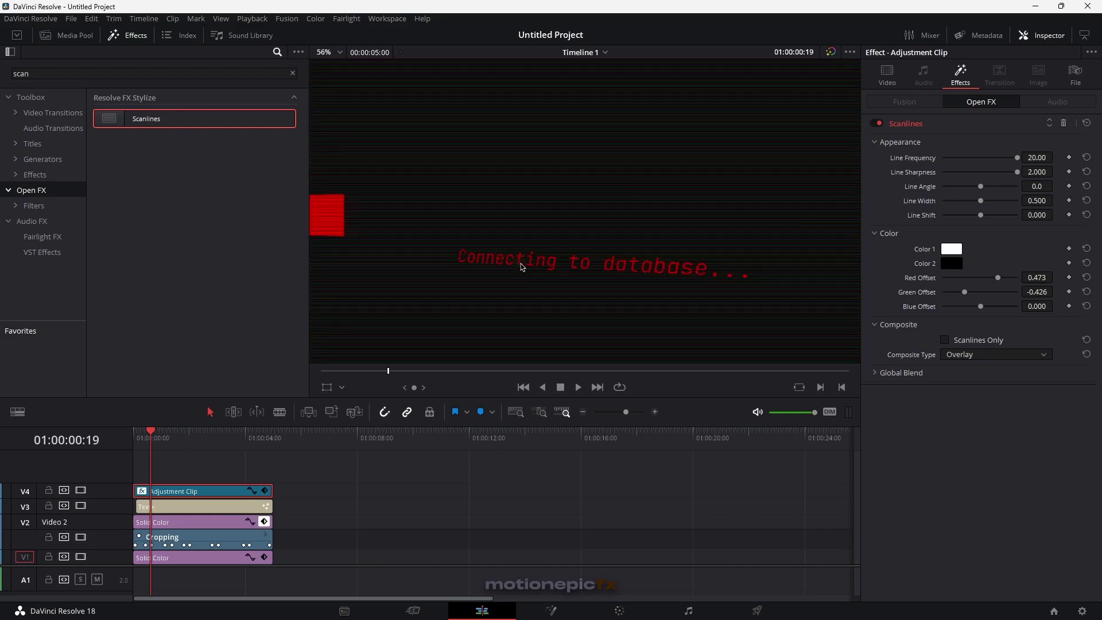
scroll(507, 296, "up", 5)
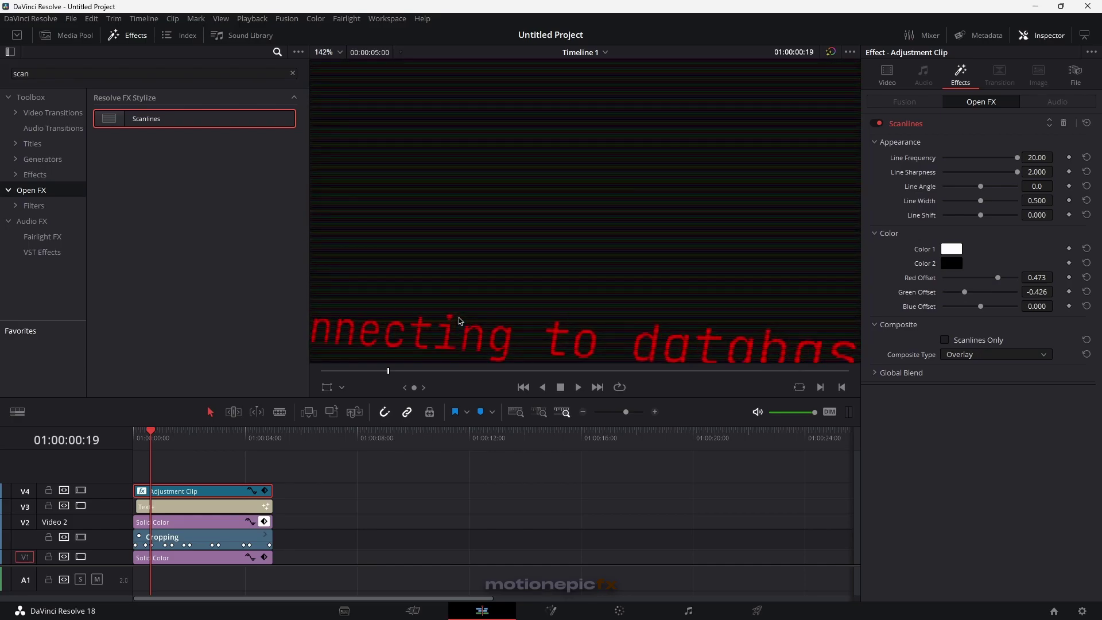
scroll(459, 321, "down", 7)
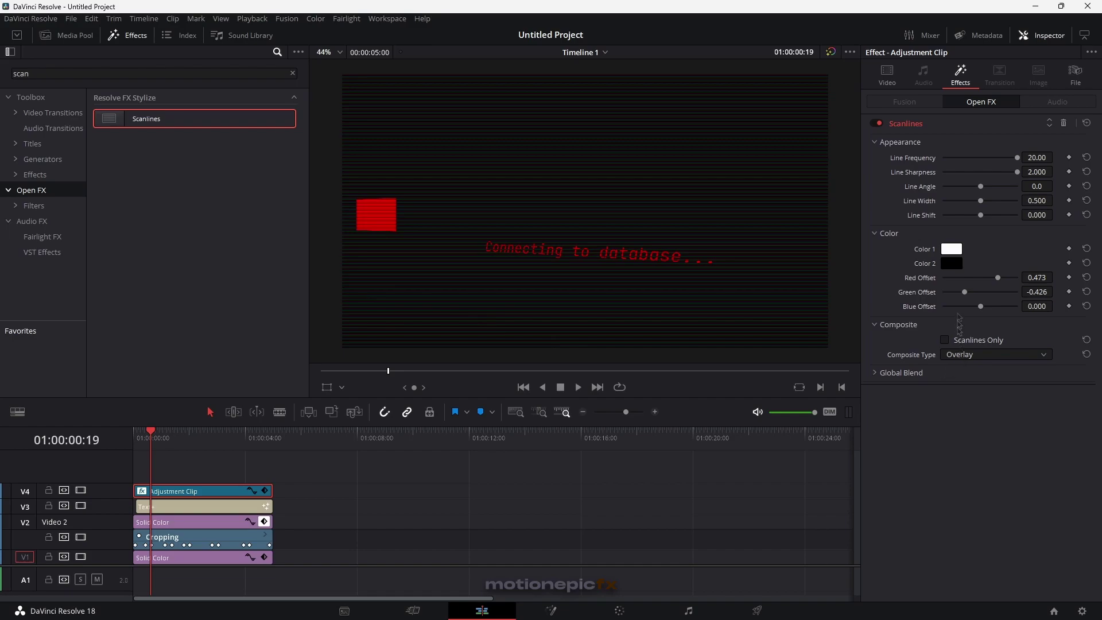
double_click(928, 282)
double_click(925, 294)
- Apply Prism Blur to the adjustment clip and move it above Scanlines in the effect order
double_click(101, 77)
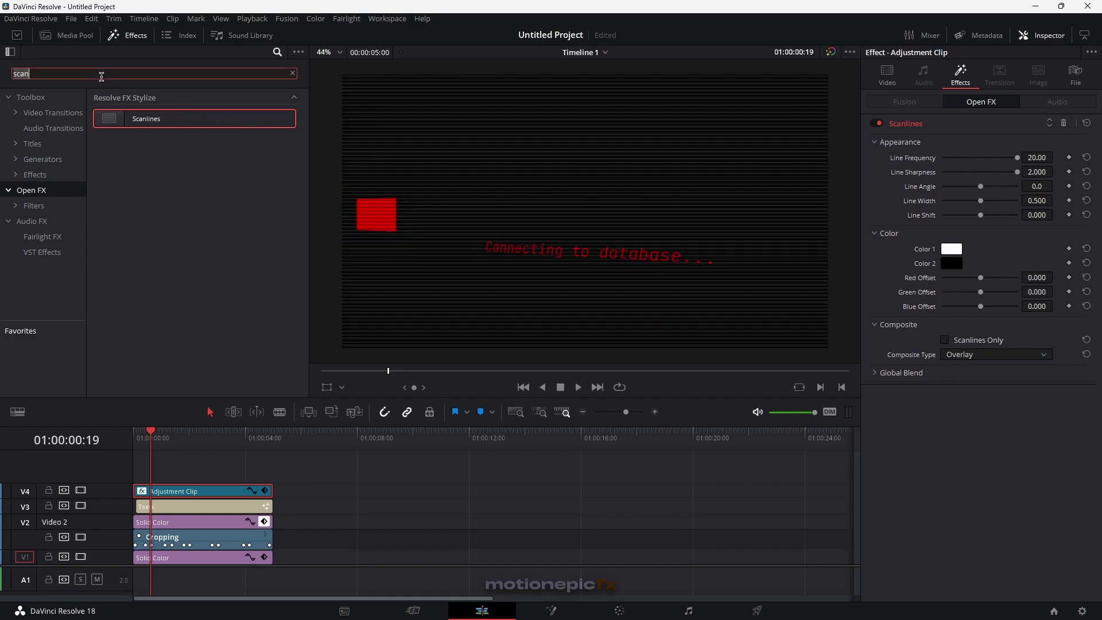
type("pris")
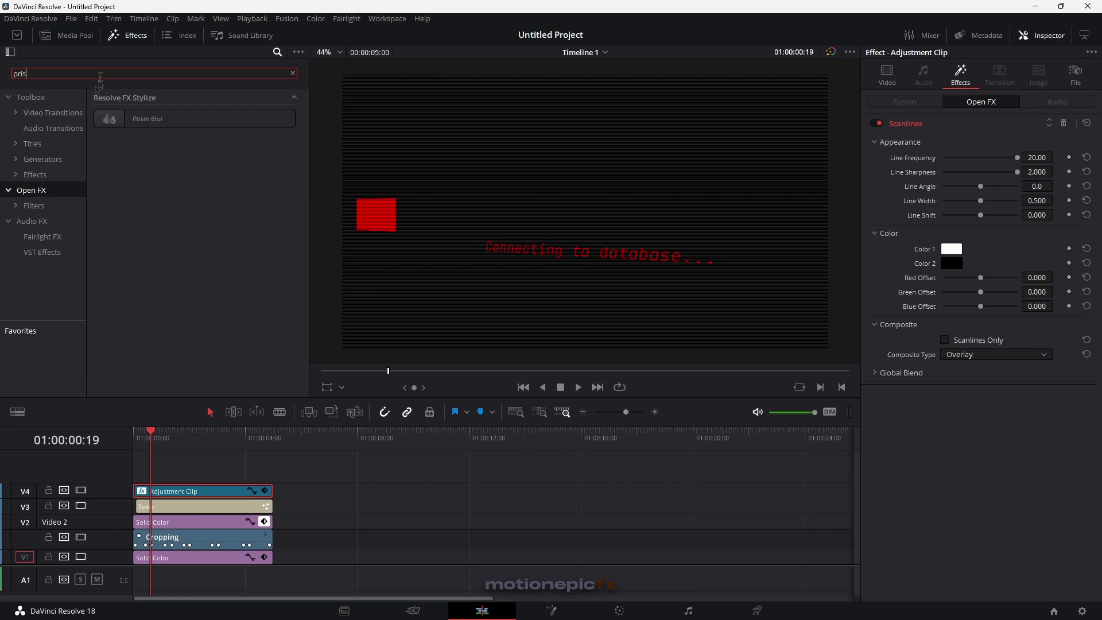
left_click_drag(144, 119, 183, 492)
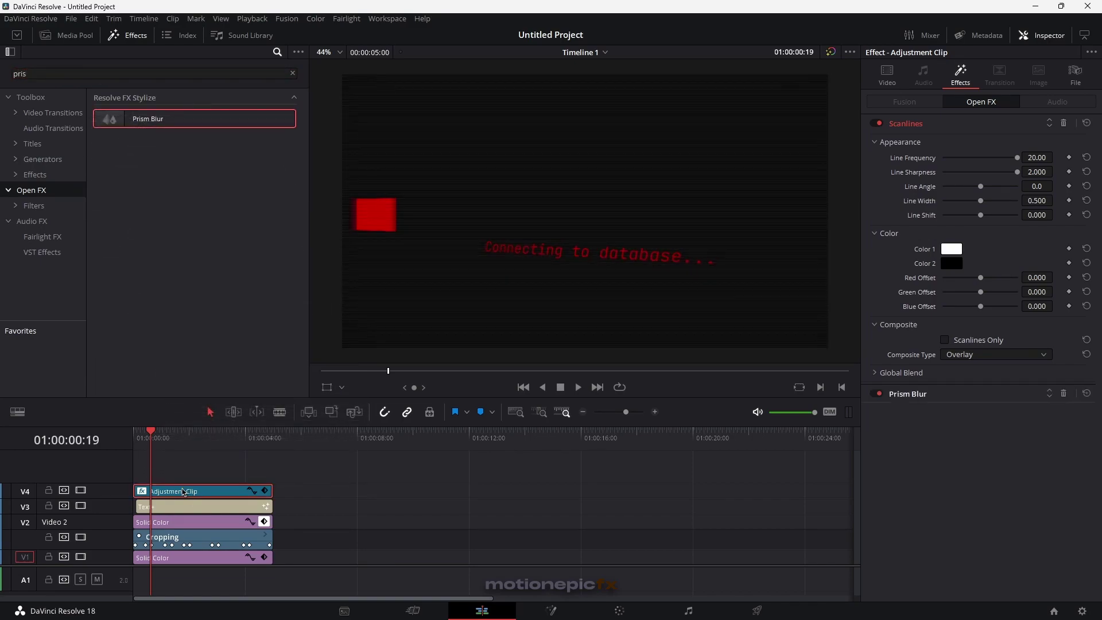
left_click(1050, 390)
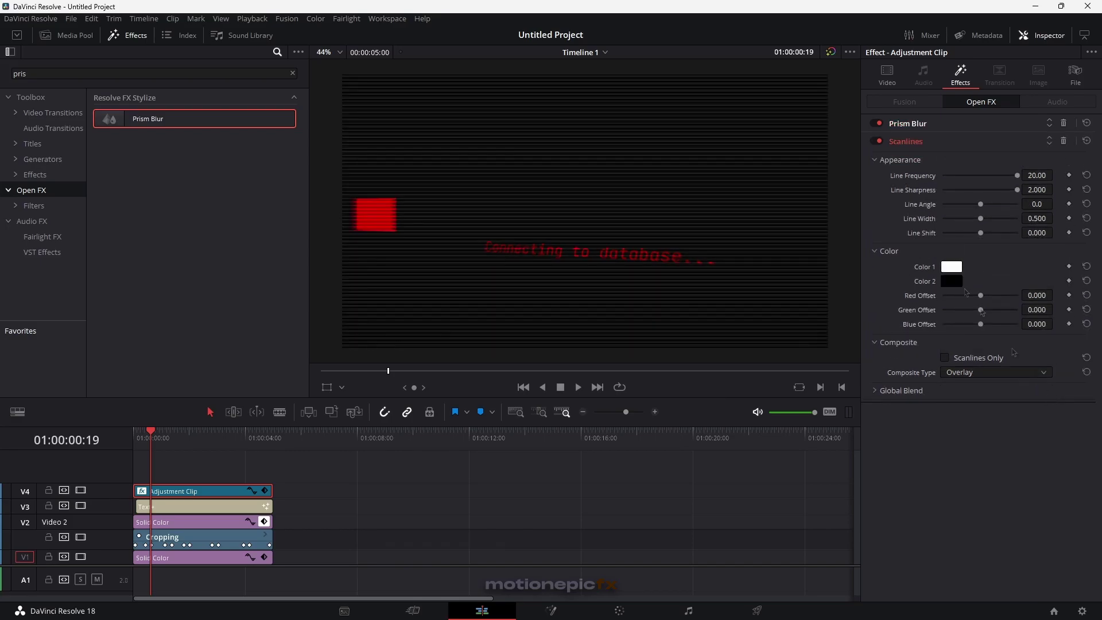
- Set Prism Blur's Blur Strength to 0.000 and Aberration Distance to 0.124, and inspect the title up close
left_click(908, 144)
left_click(912, 127)
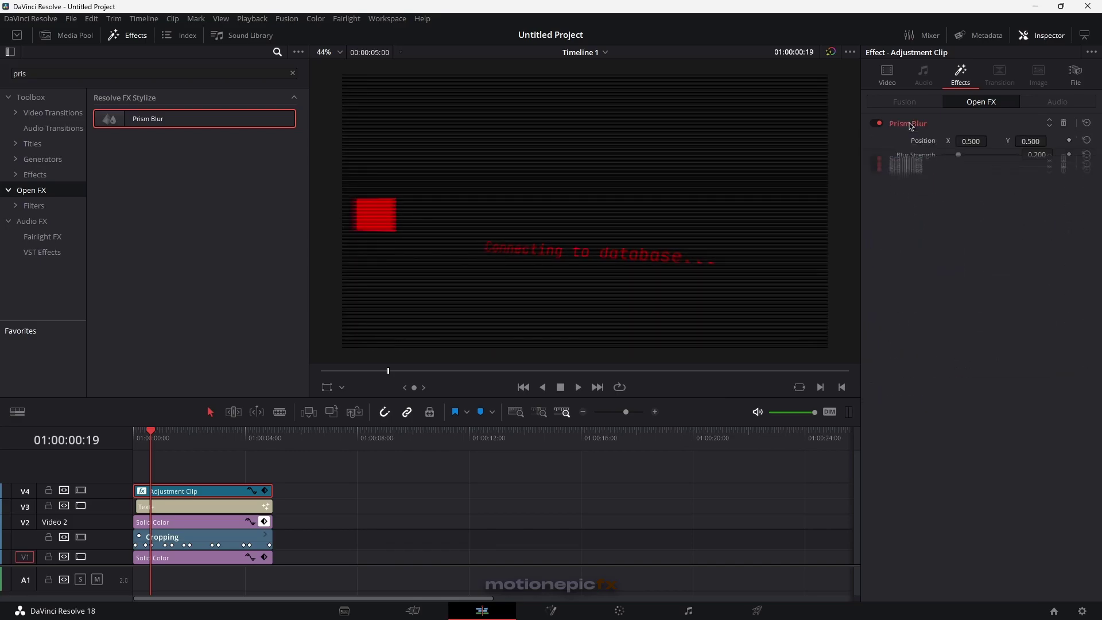
mouse_move(965, 161)
left_mouse_down()
mouse_move(913, 151)
mouse_move(954, 171)
left_mouse_up()
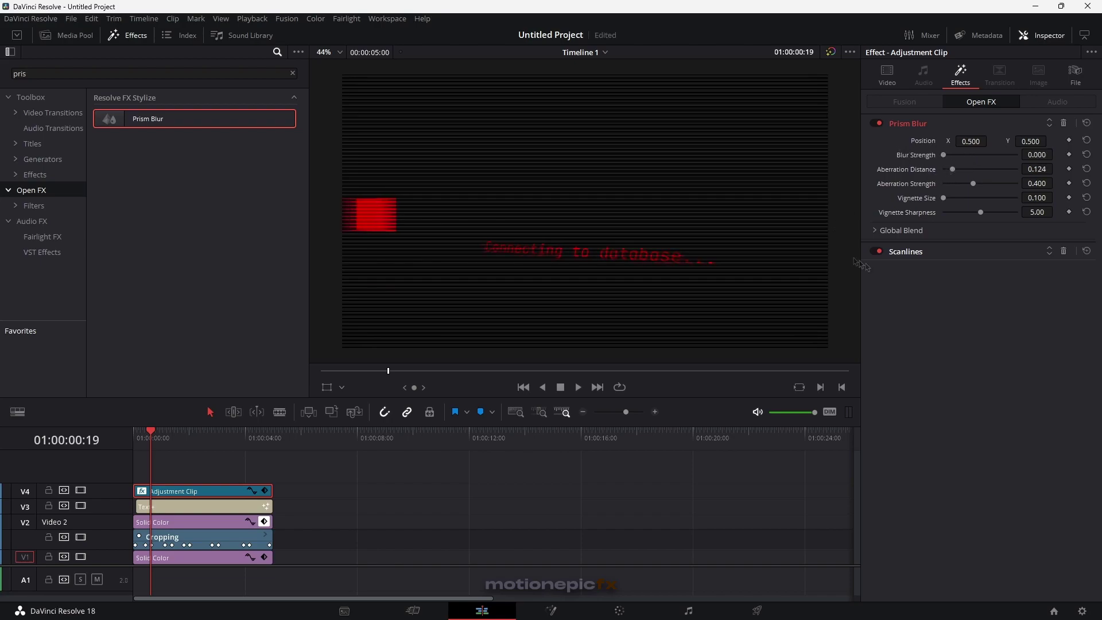
scroll(557, 285, "up", 5)
scroll(557, 285, "up", 1)
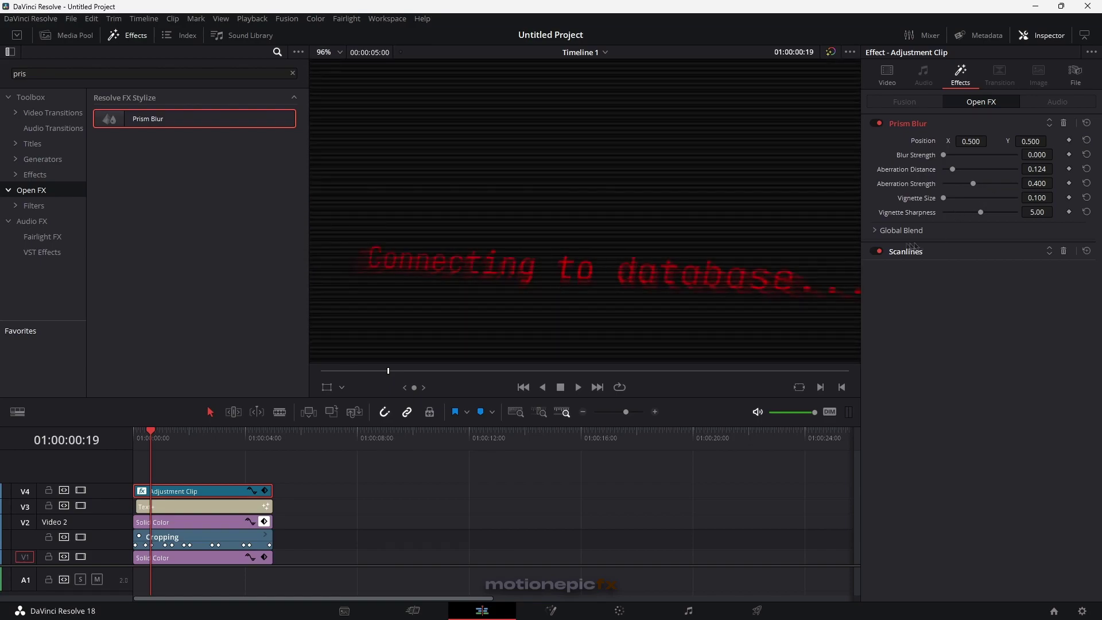
- Turn Scanlines off and set Prism Blur's Aberration Strength to 1.000
left_click(879, 253)
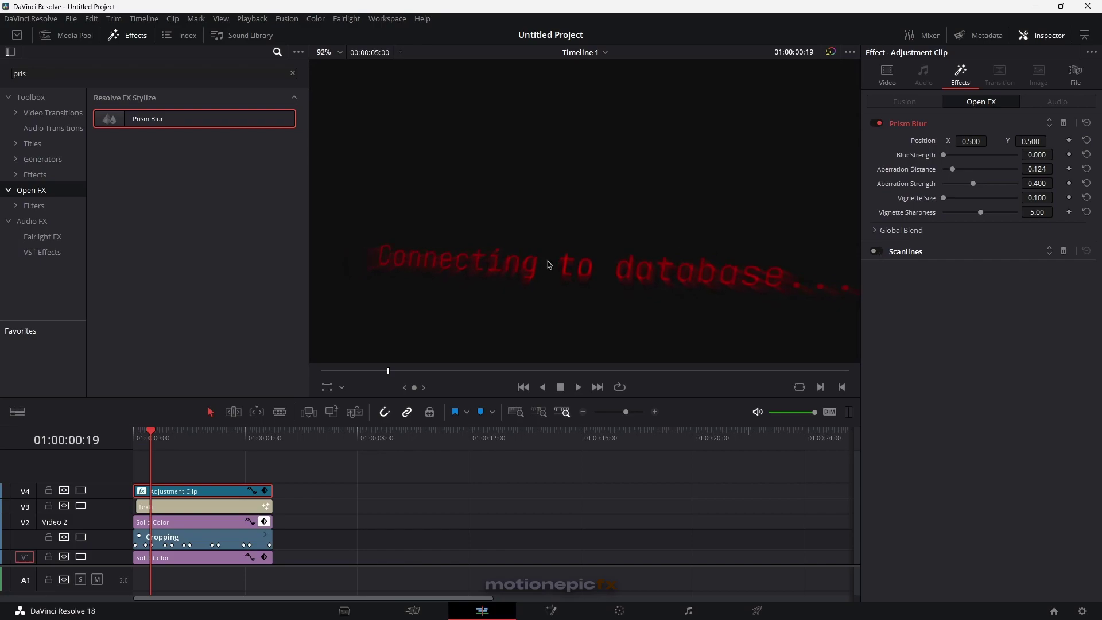
scroll(545, 261, "down", 5)
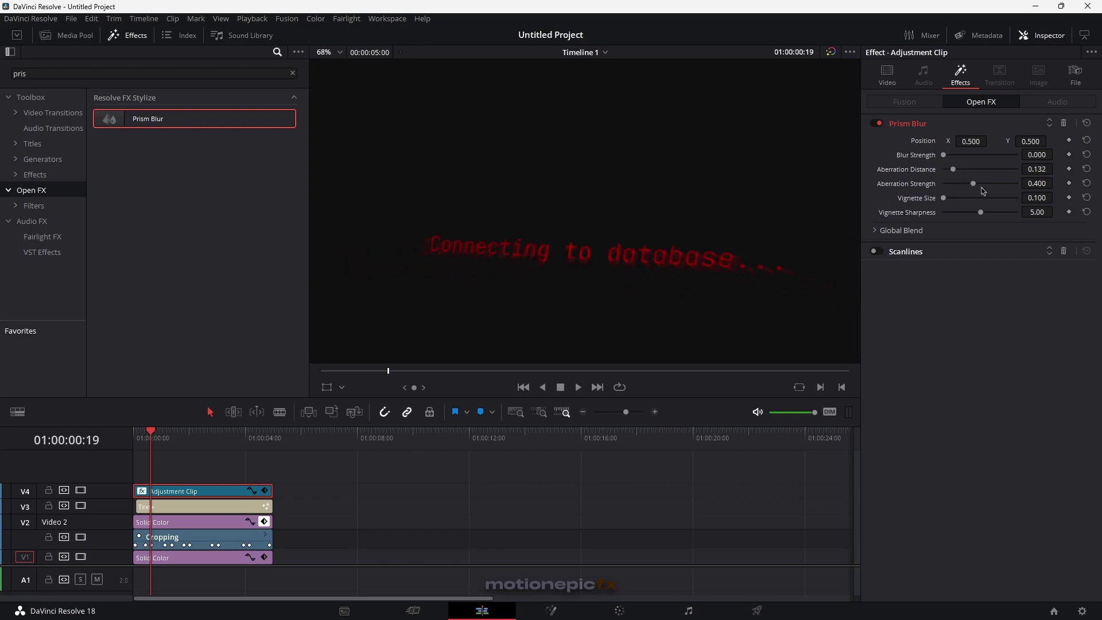
left_click_drag(980, 186, 1045, 194)
scroll(610, 210, "down", 2)
scroll(610, 209, "down", 2)
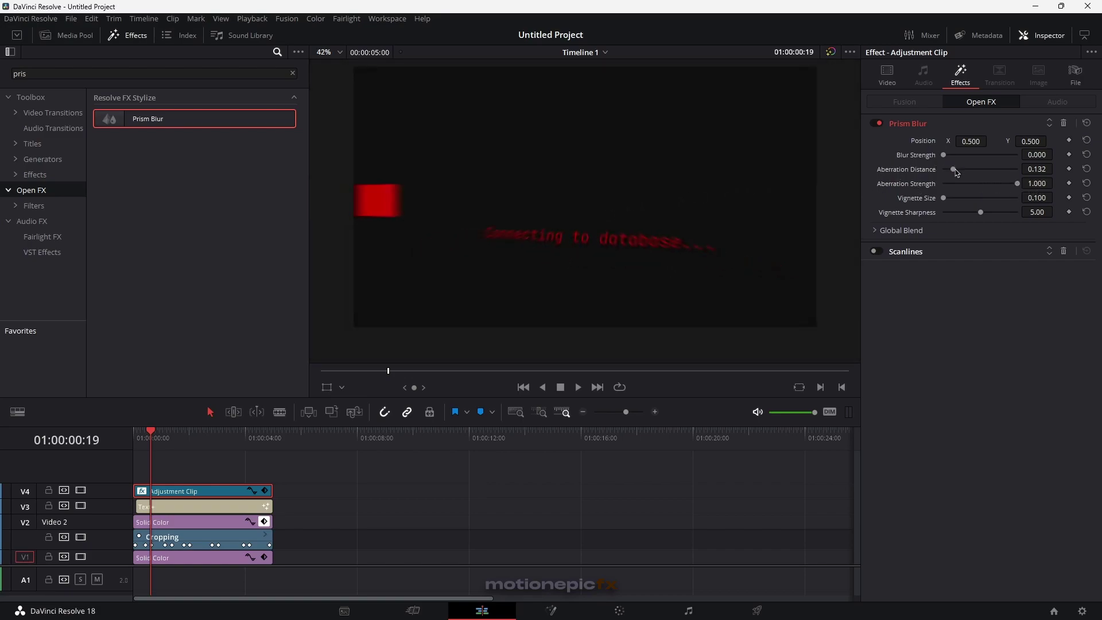
- Set Prism Blur's Aberration Distance to 0.070, check the title up close, and turn Scanlines back on
left_click_drag(956, 172, 953, 171)
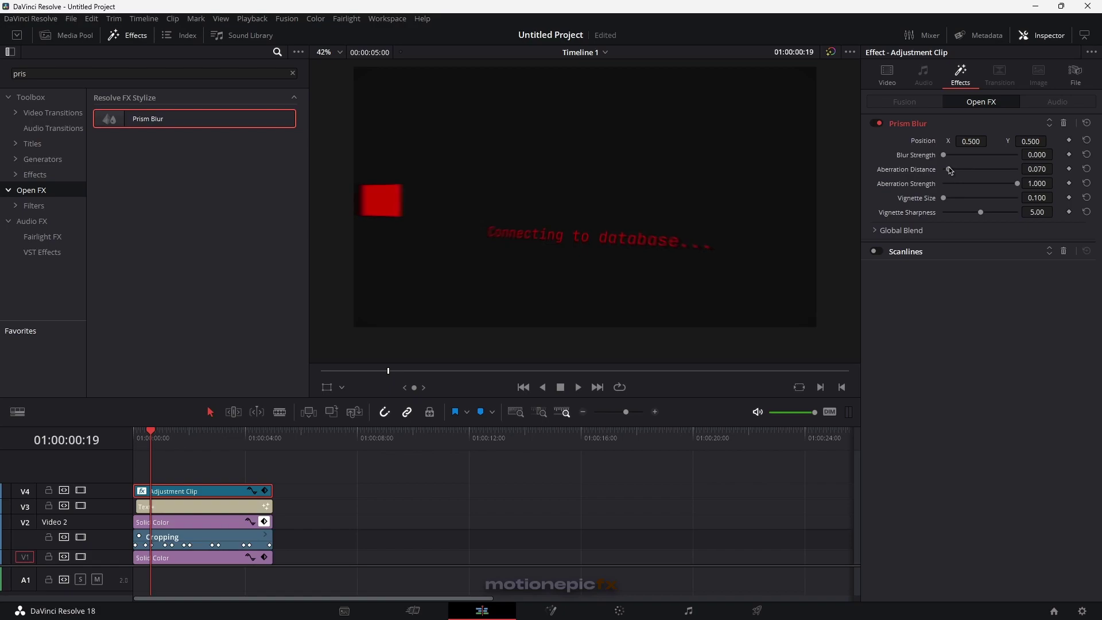
scroll(600, 253, "up", 9)
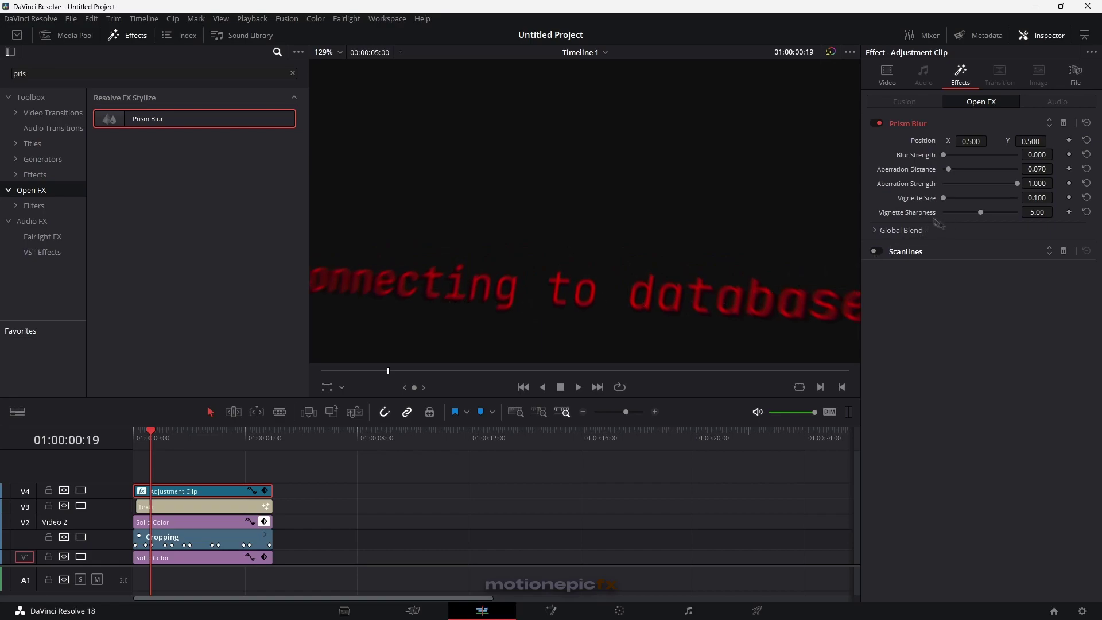
scroll(480, 258, "down", 4)
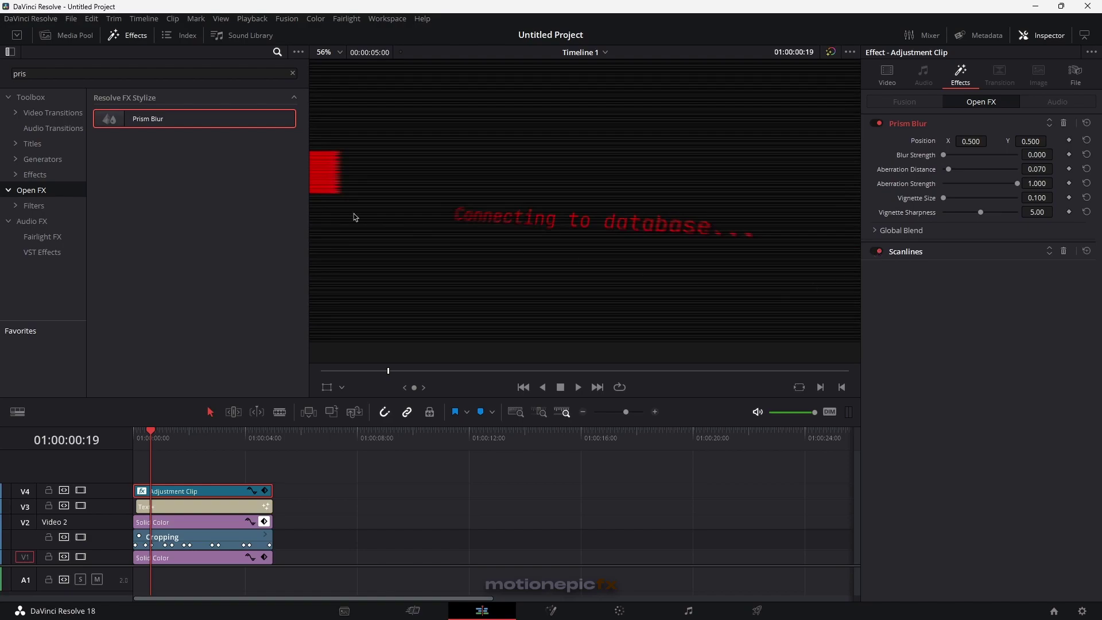
- Find the Scanlines effect and apply a second instance of it to the adjustment clip
left_click(102, 76)
key("BackSpace")
key("BackSpace")
key("BackSpace")
key("BackSpace")
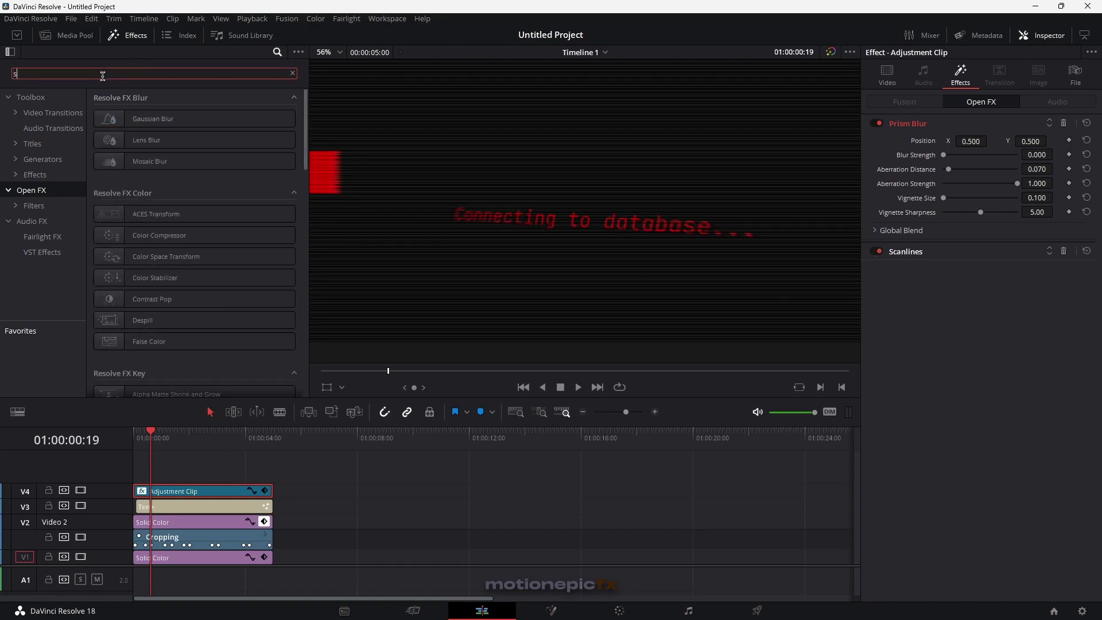
type("sca")
left_click_drag(147, 119, 187, 497)
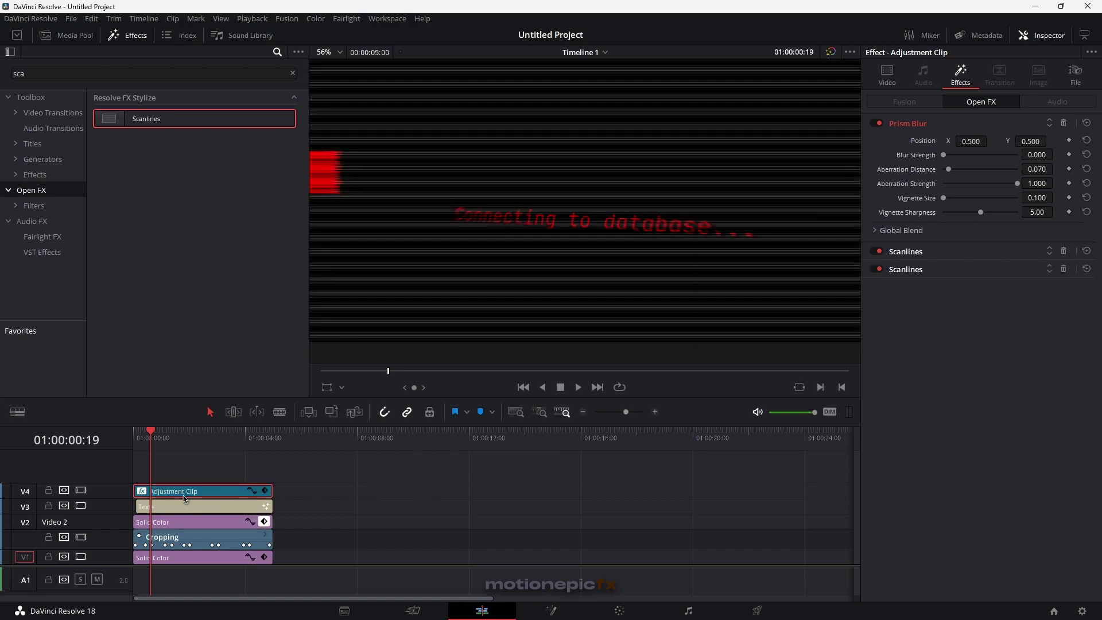
- Set the second Scanlines' Line Frequency to 20.00 and Line Angle to 90.0, and inspect the title up close
left_click(917, 269)
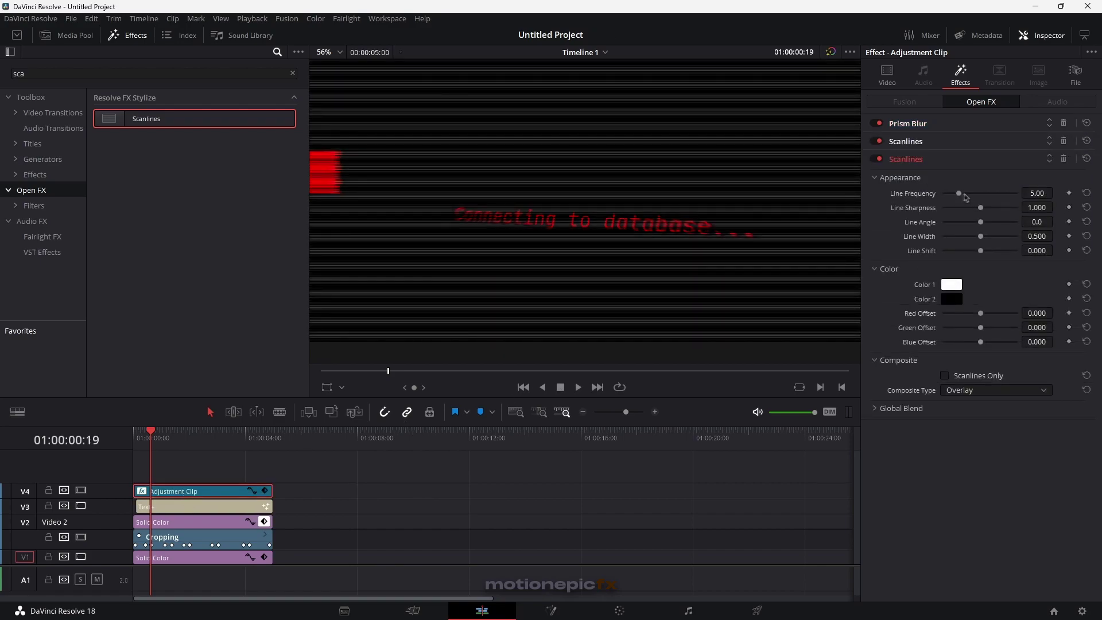
left_click_drag(960, 197, 1012, 217)
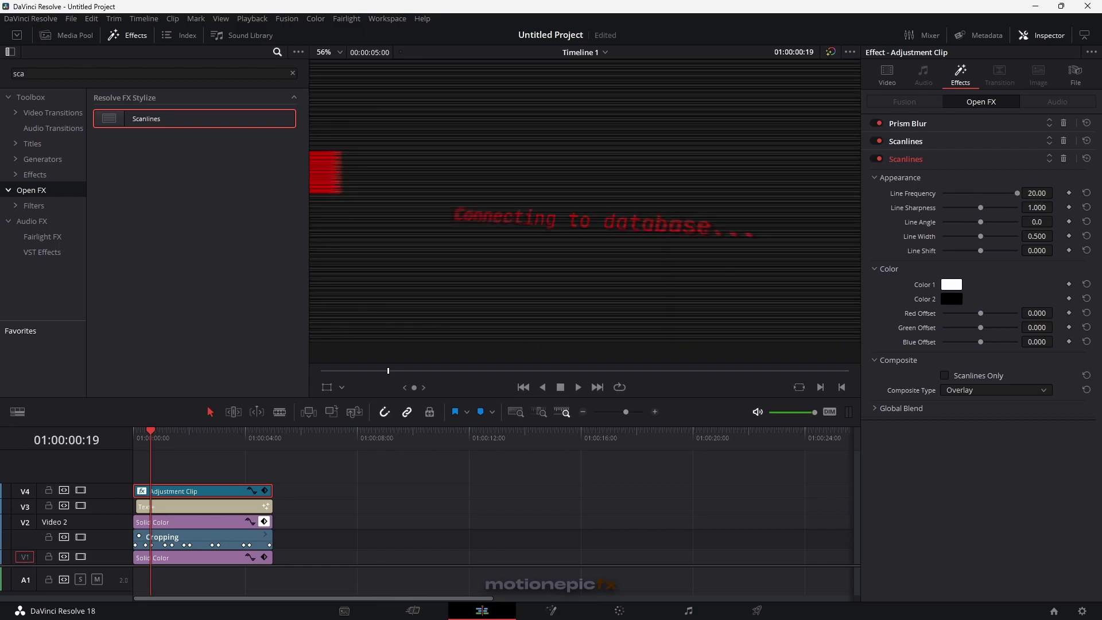
left_click(1036, 222)
type("90")
key("Return")
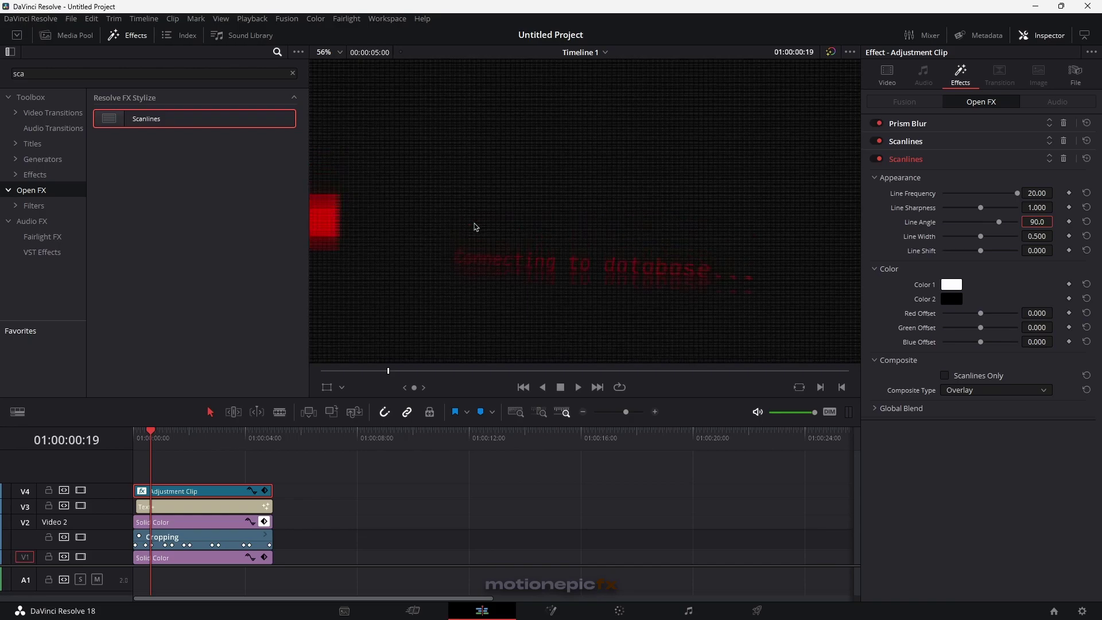
scroll(550, 293, "up", 5)
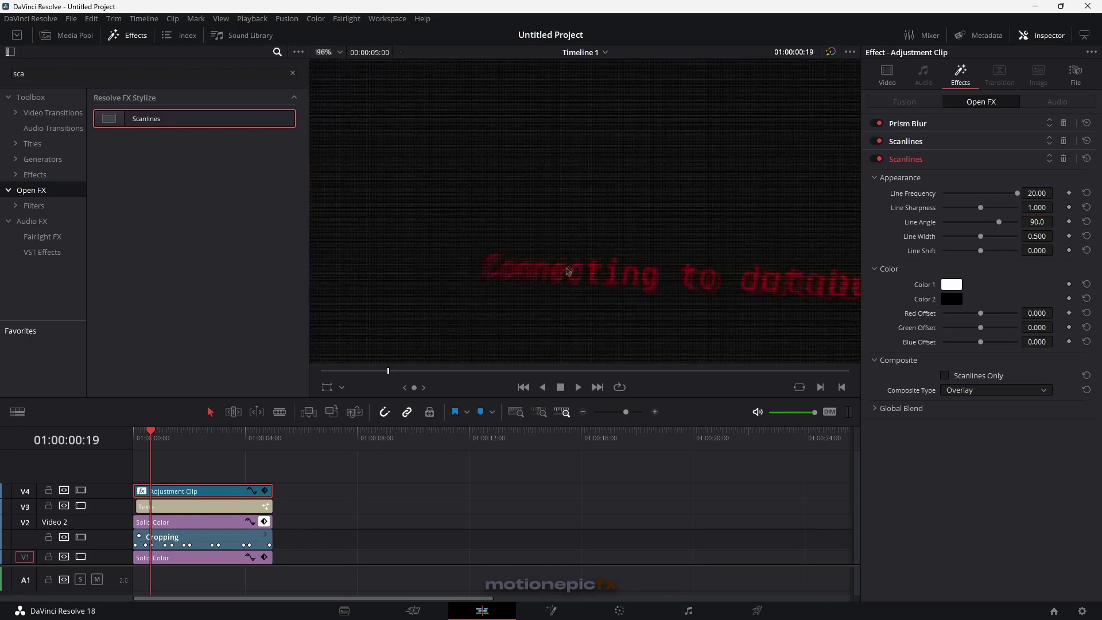
scroll(550, 293, "down", 6)
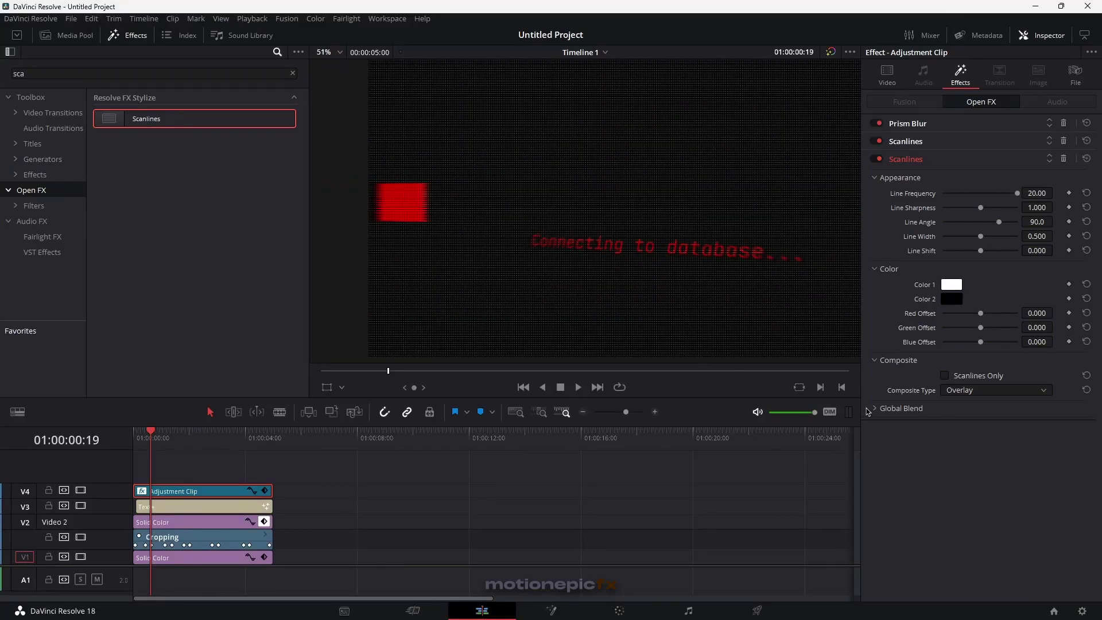
- Reduce the Global Blend to 0.496 on the second Scanlines and to 0.465 on the first one
left_click(880, 409)
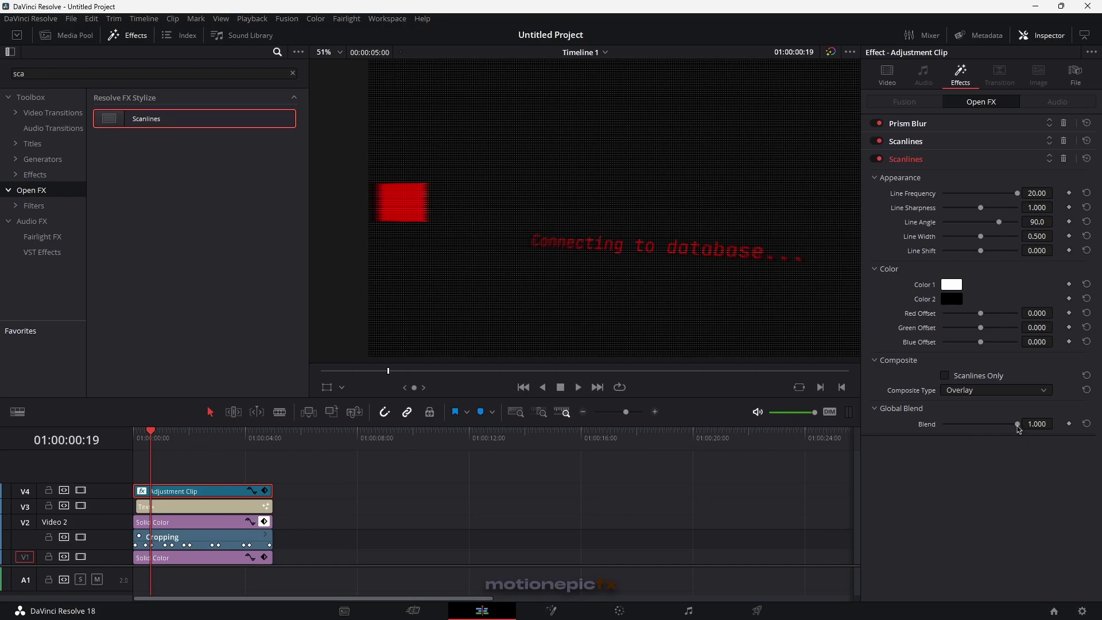
left_click_drag(1018, 426, 981, 425)
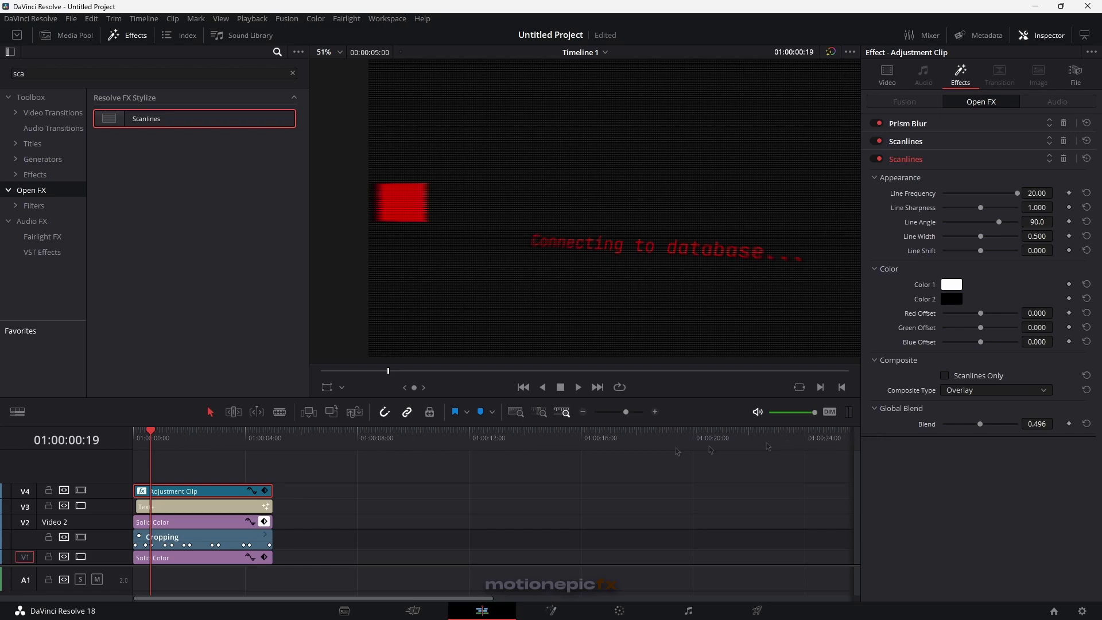
left_click(907, 145)
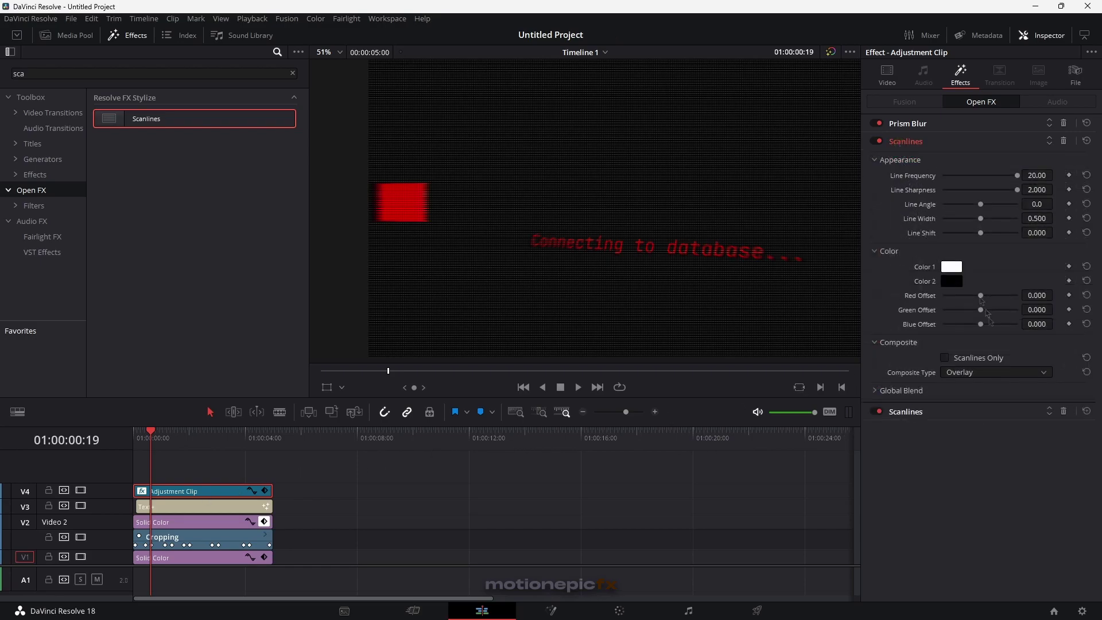
left_click(887, 391)
left_click_drag(1016, 407, 980, 411)
scroll(511, 230, "down", 3)
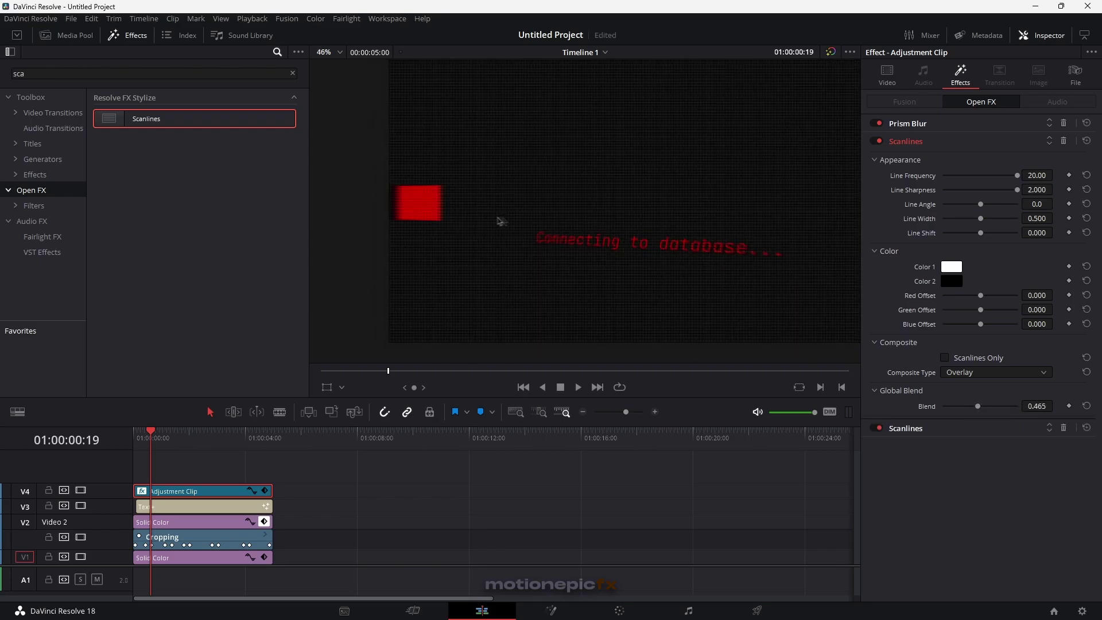
- Play the timeline from the start in full screen to review the stylized loading animation
left_click(138, 444)
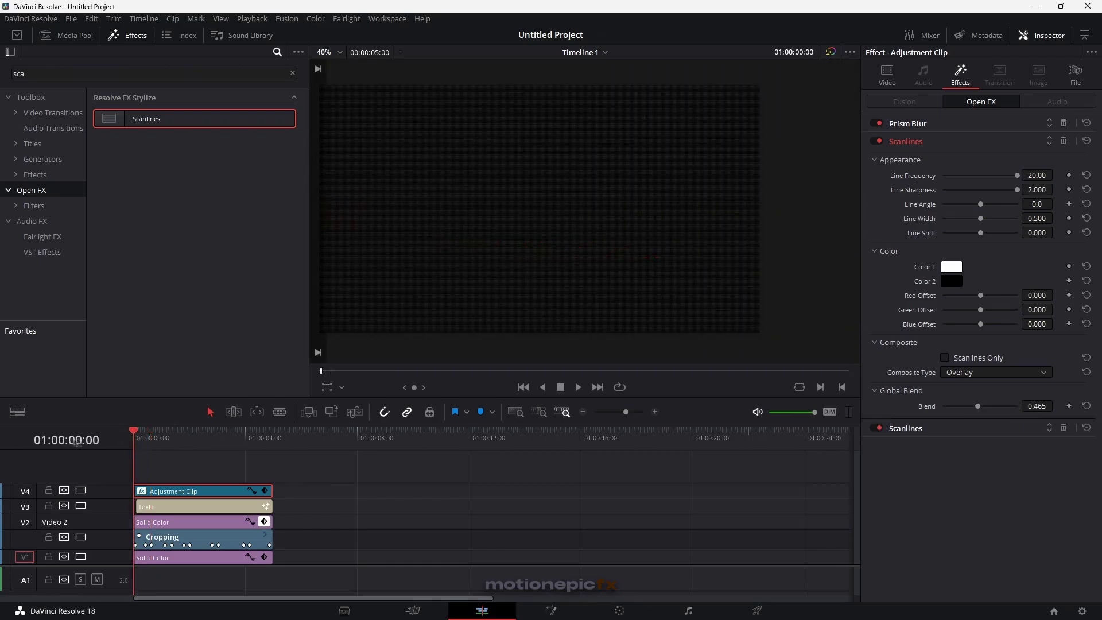
key("space")
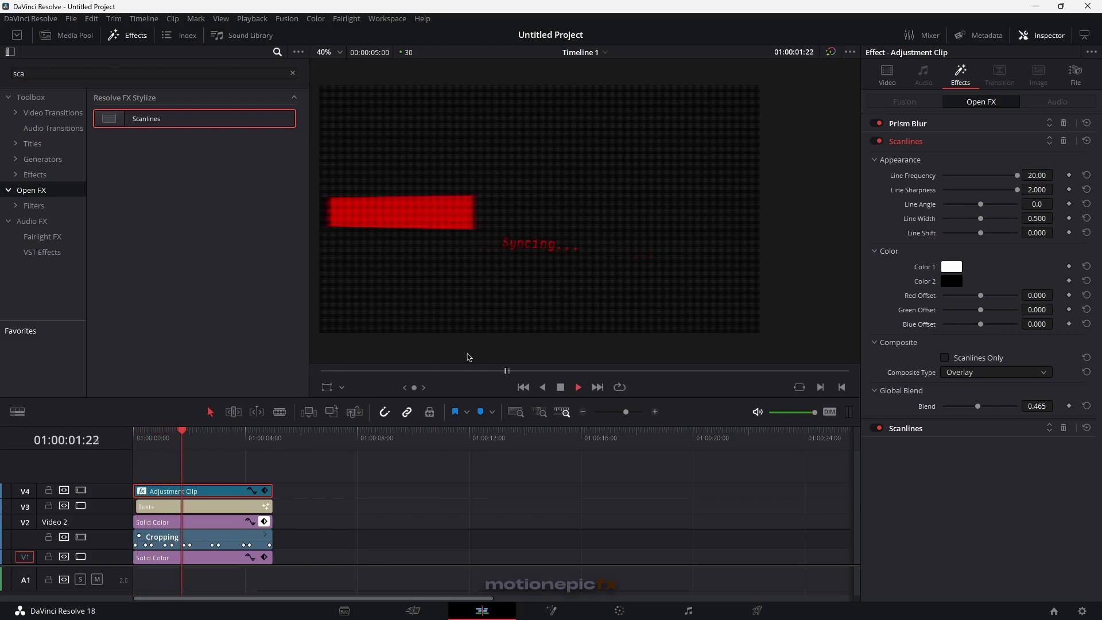
key("space")
key("ctrl+f")
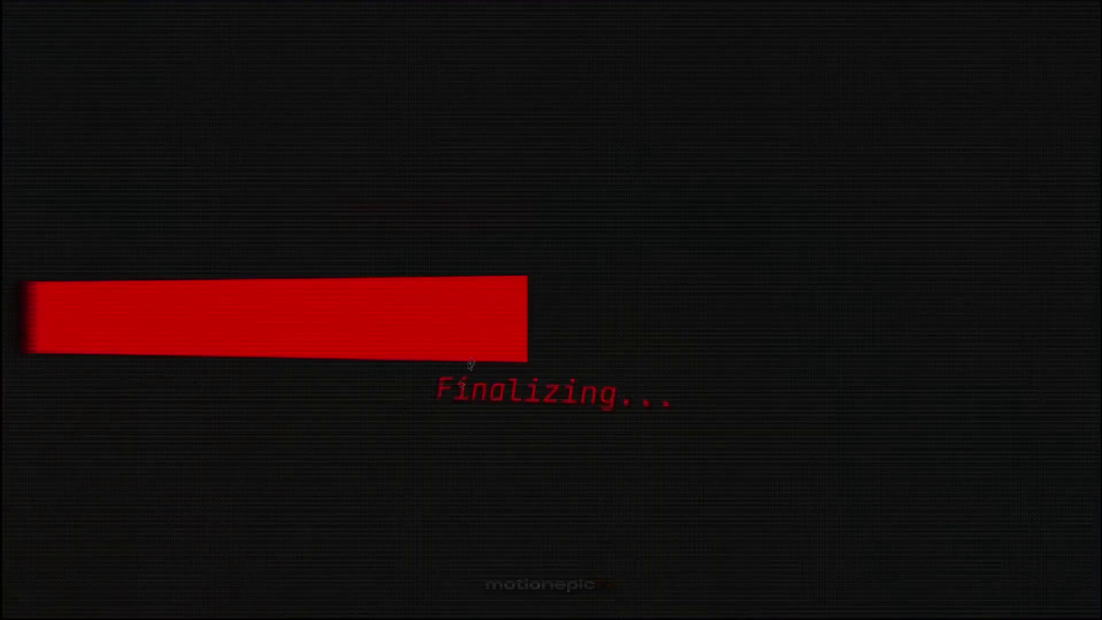
key("Home")
key("space")
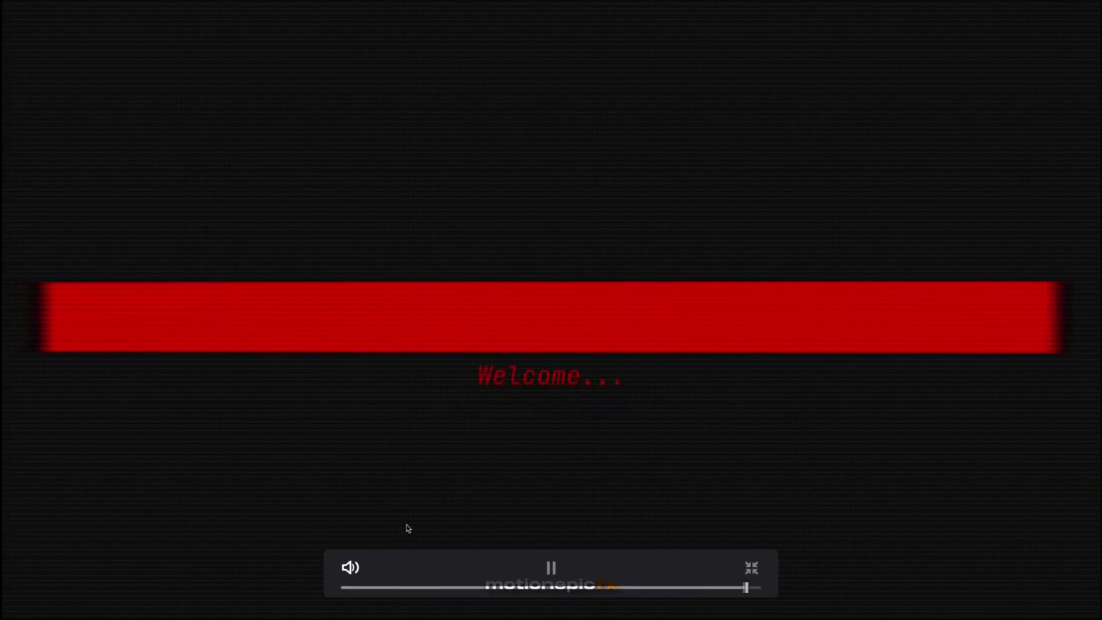
key("ctrl+f")
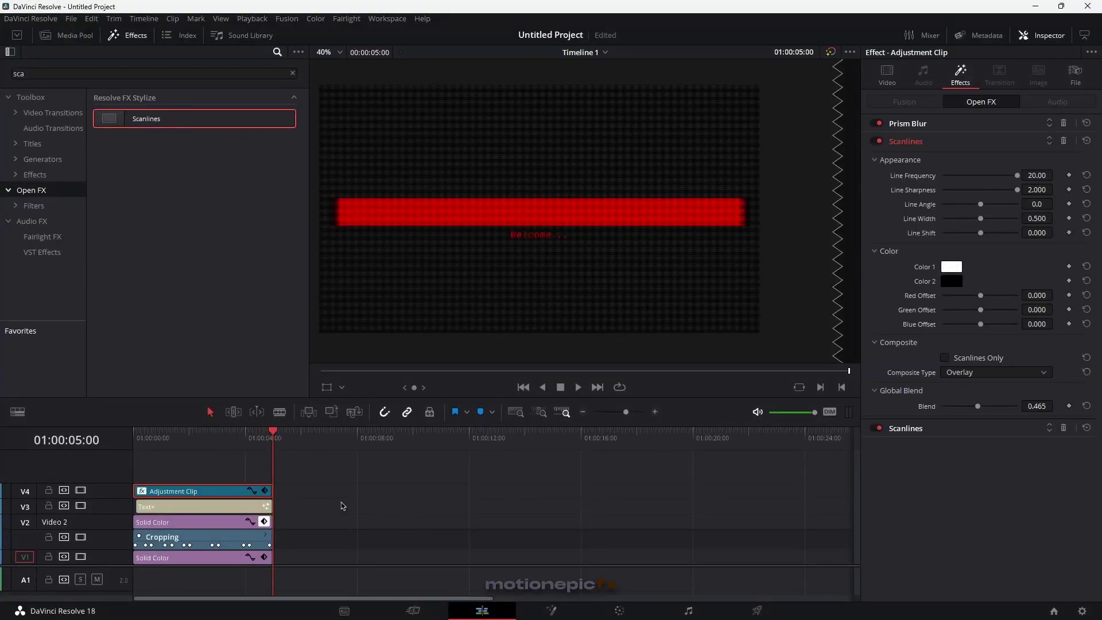
- Open Glitch Overlay.mp4 from the media pool and mark its in point at 00:00:03:20 and out point at 00:00:04:01
left_click(67, 35)
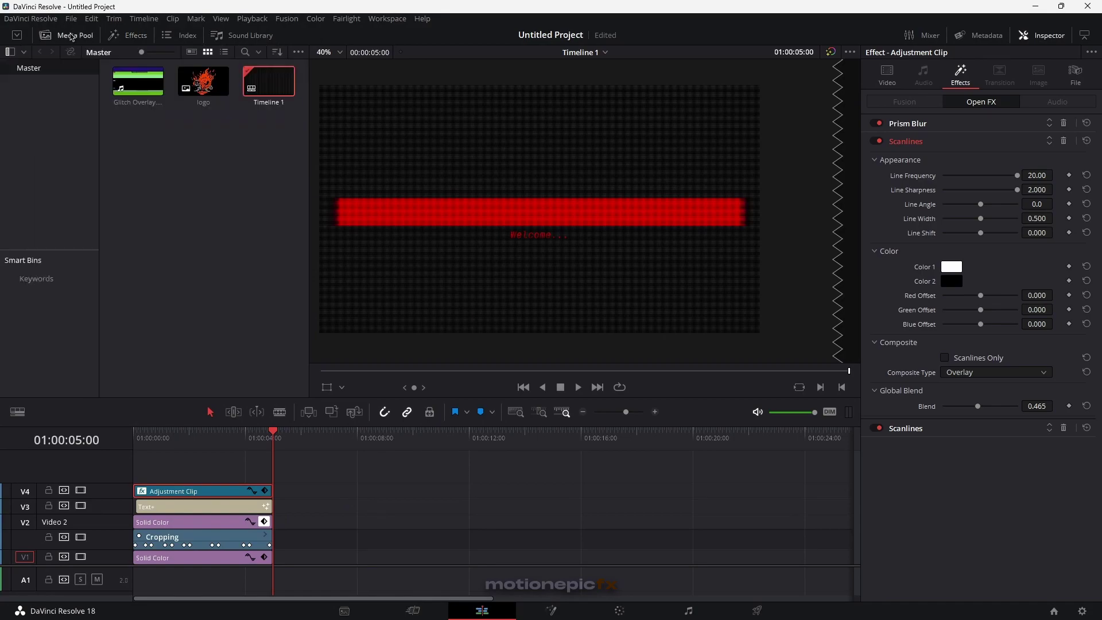
left_click(148, 89)
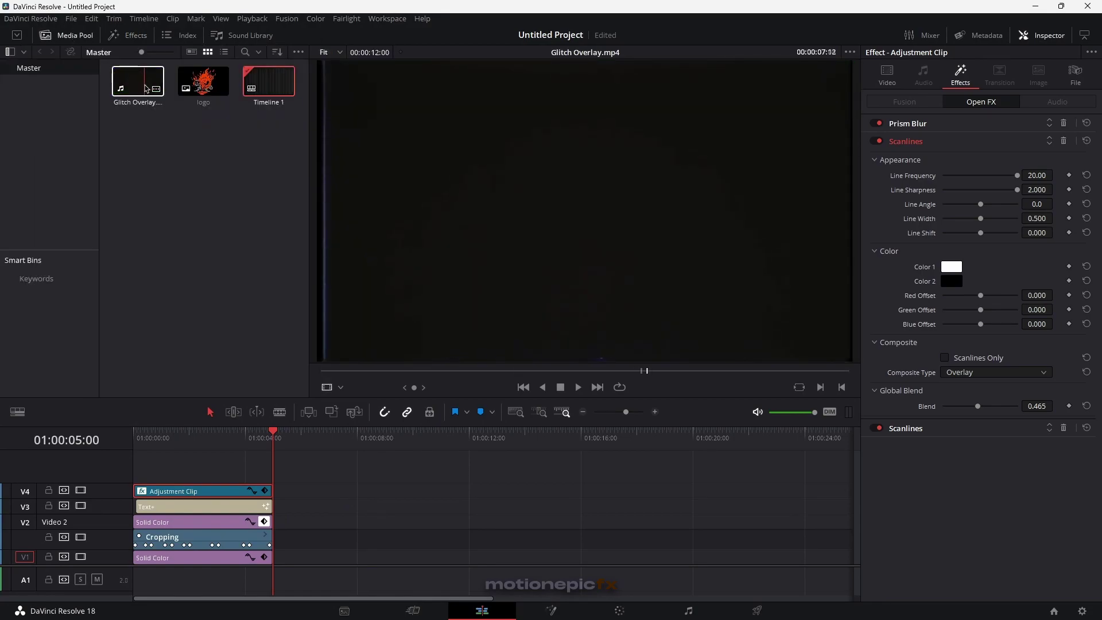
left_click(137, 88)
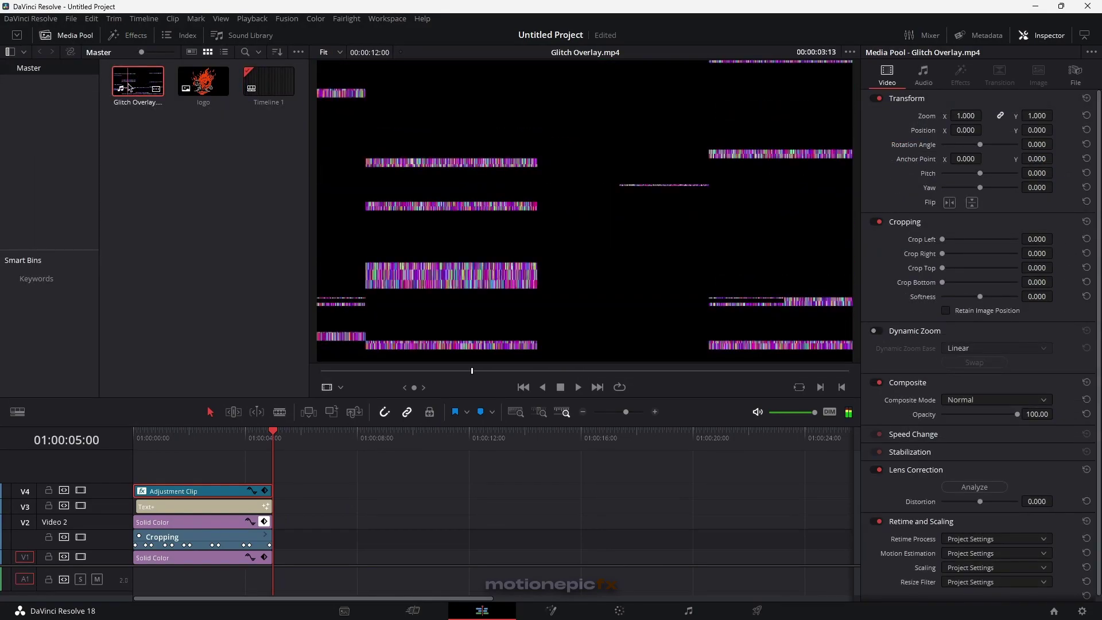
mouse_move(489, 375)
left_mouse_down()
mouse_move(475, 372)
mouse_move(484, 373)
left_mouse_up()
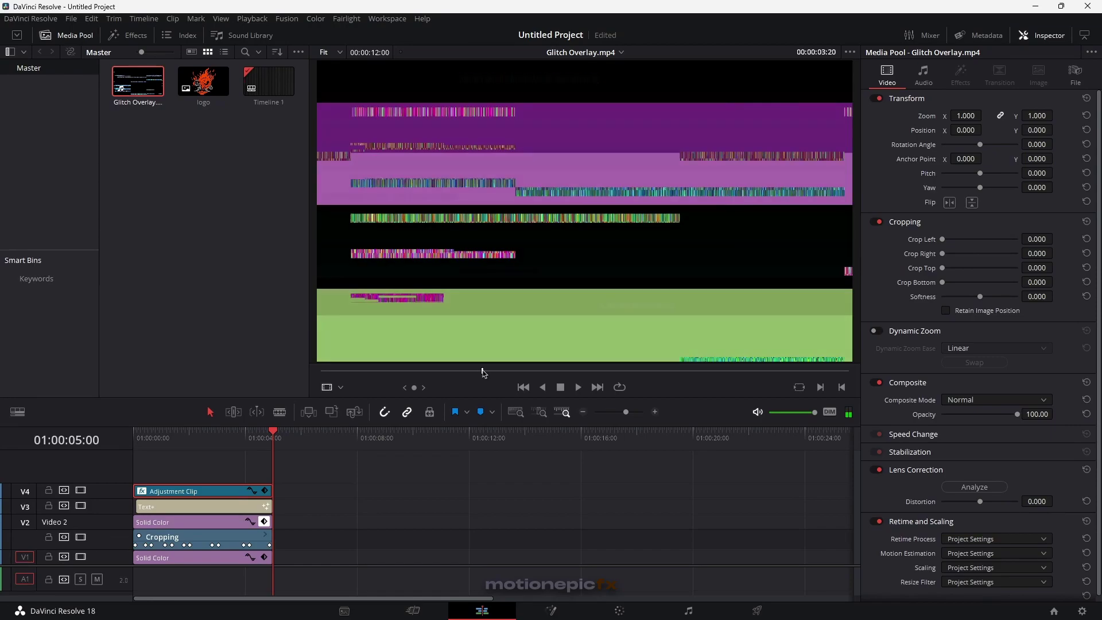
left_click(820, 387)
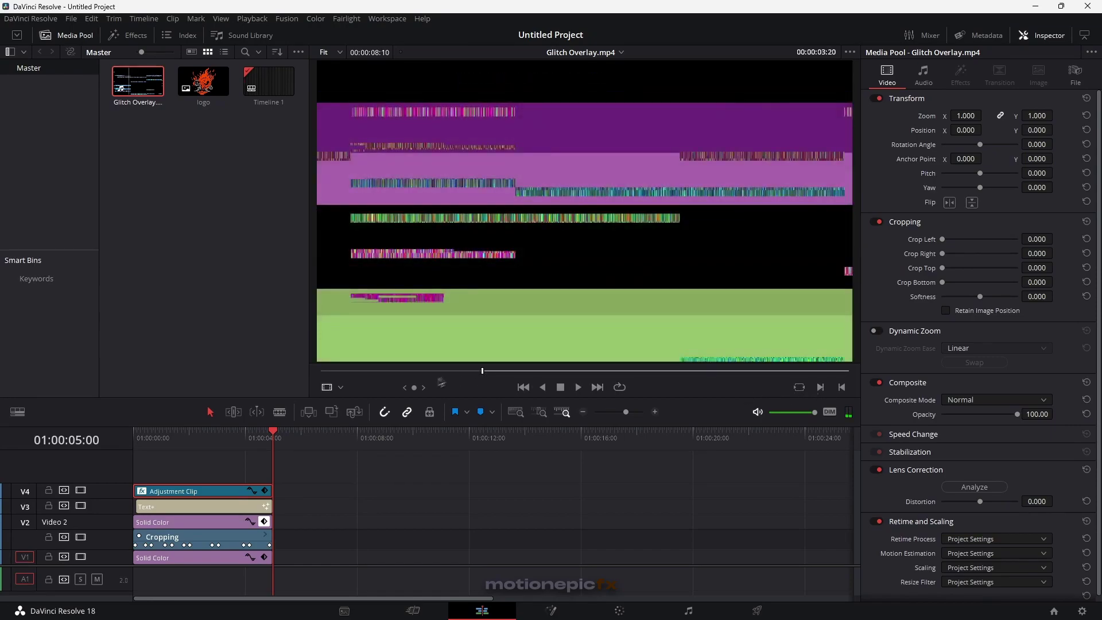
left_click_drag(485, 374, 499, 373)
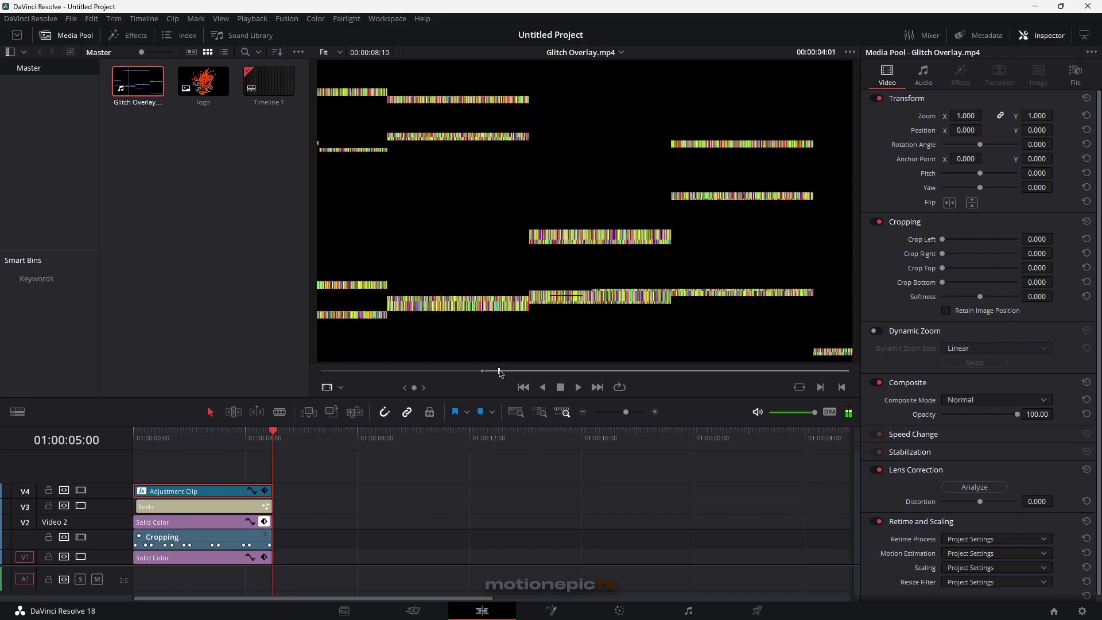
left_click(842, 387)
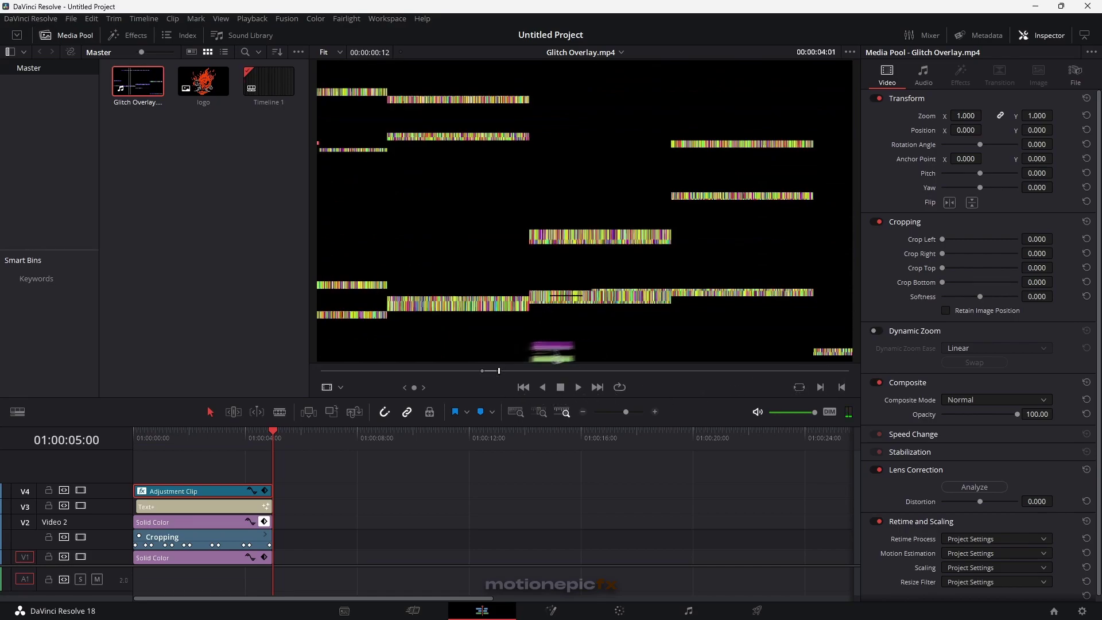
- Place only the video of the marked glitch section above the adjustment clip near 01:00:00:19, set its Composite Mode to Darken, and play it back
left_click_drag(552, 351, 154, 454)
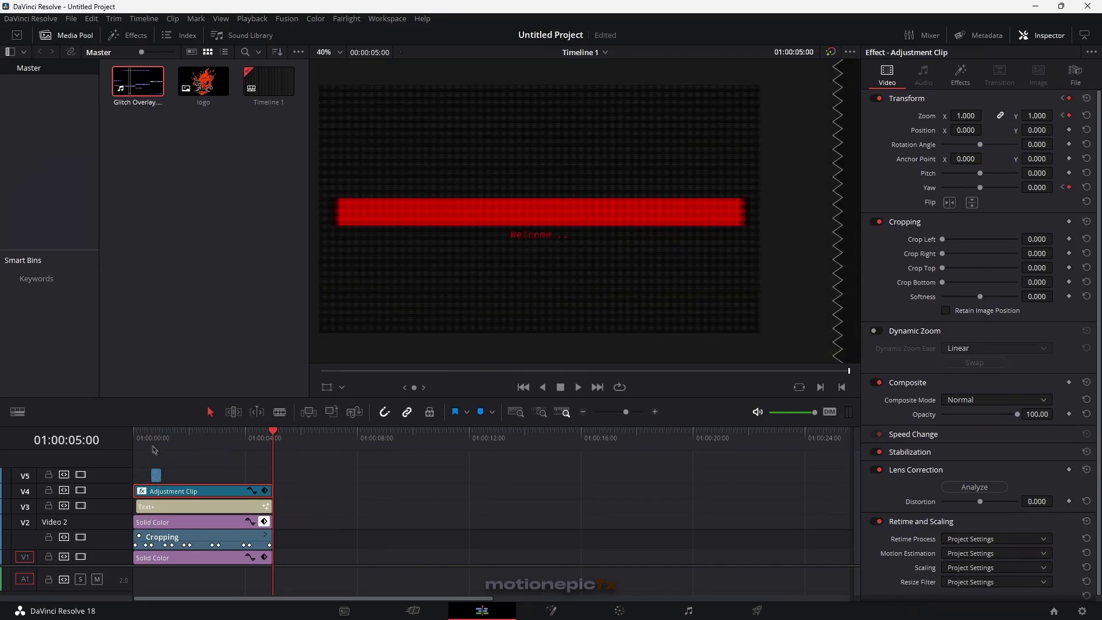
left_click(152, 451)
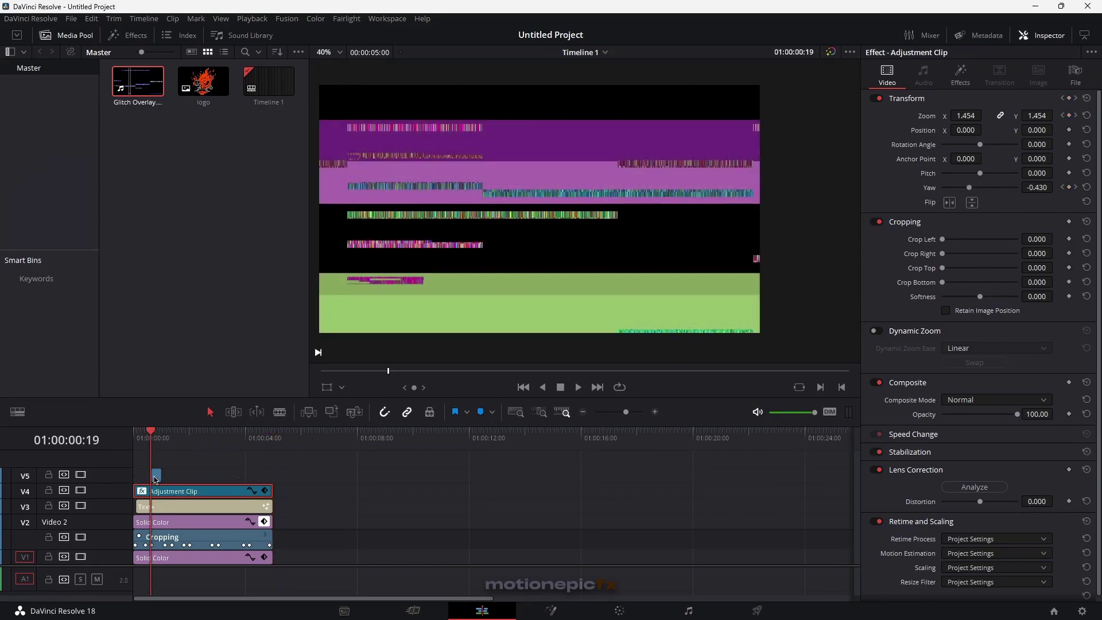
left_click(155, 476)
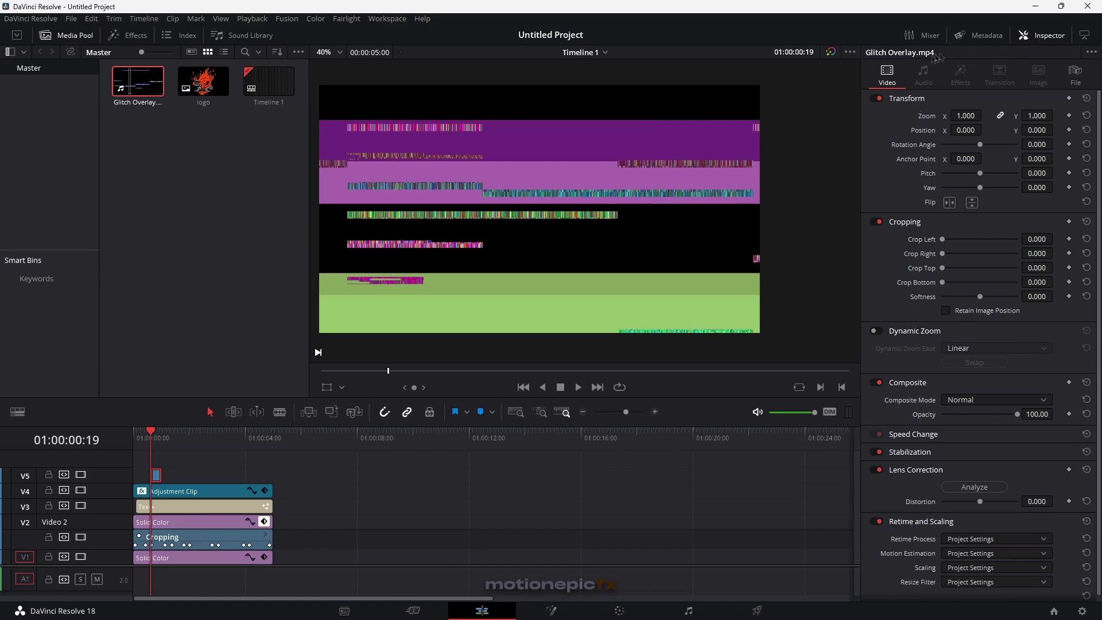
left_click(980, 401)
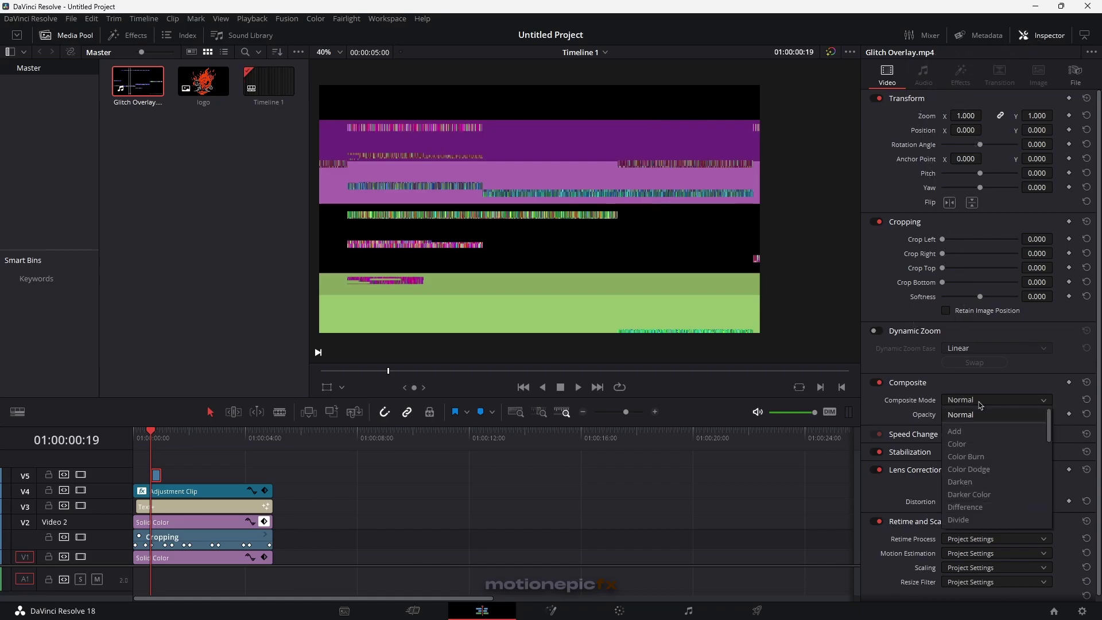
left_click(968, 483)
left_click_drag(626, 413, 630, 415)
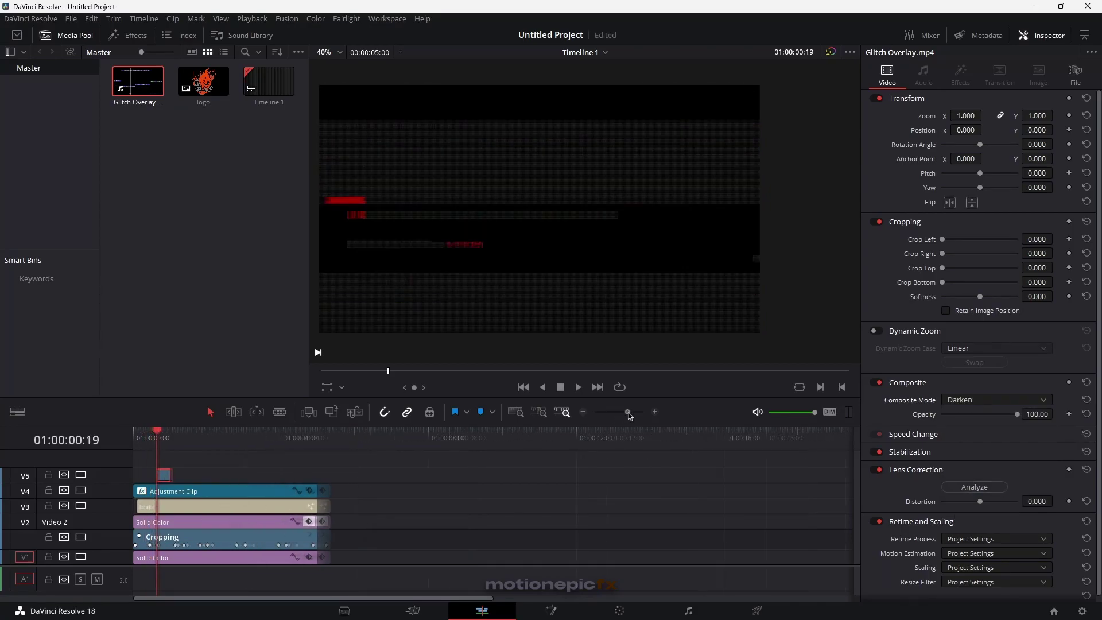
key("space")
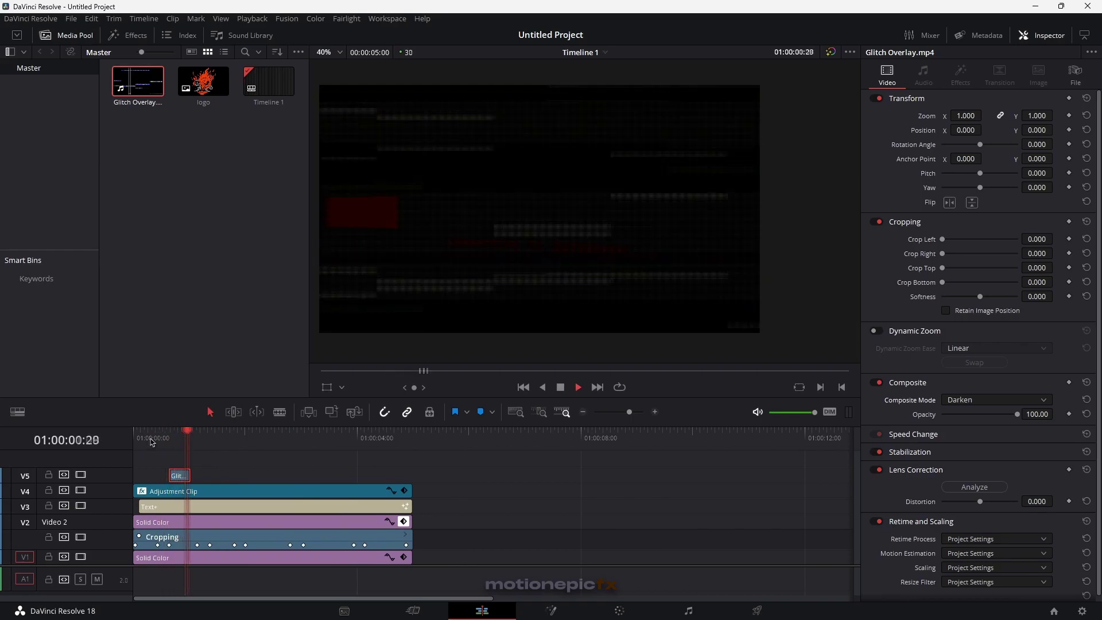
key("space")
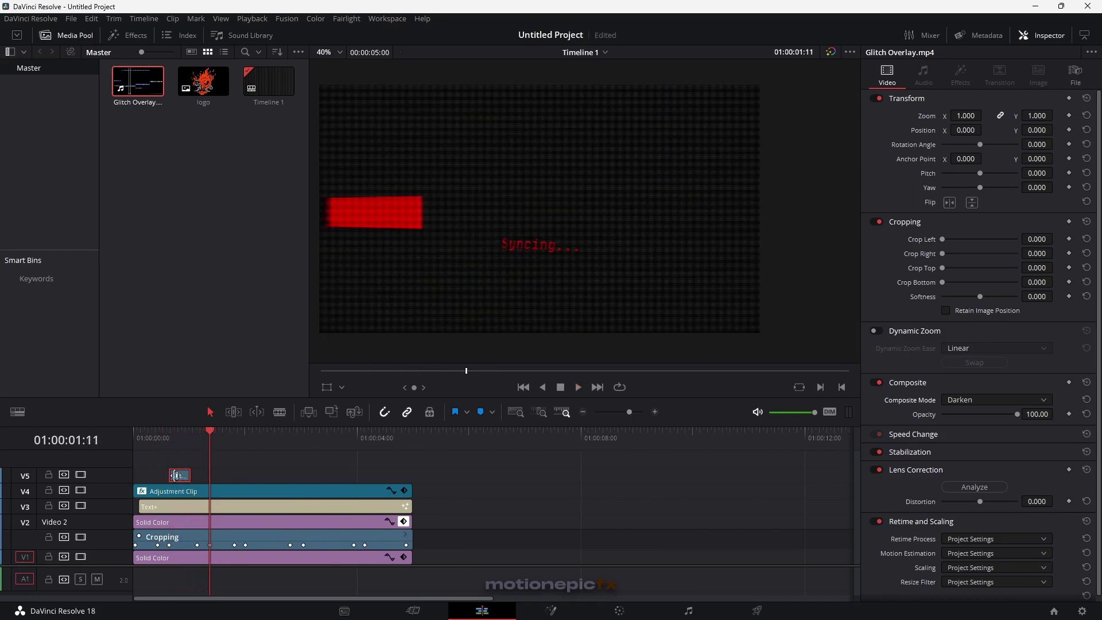
- Duplicate the glitch clip to 01:00:02:00 on the same track and set the copy's Composite Mode to Color Dodge
left_click_drag(179, 477, 259, 480)
left_click(257, 441)
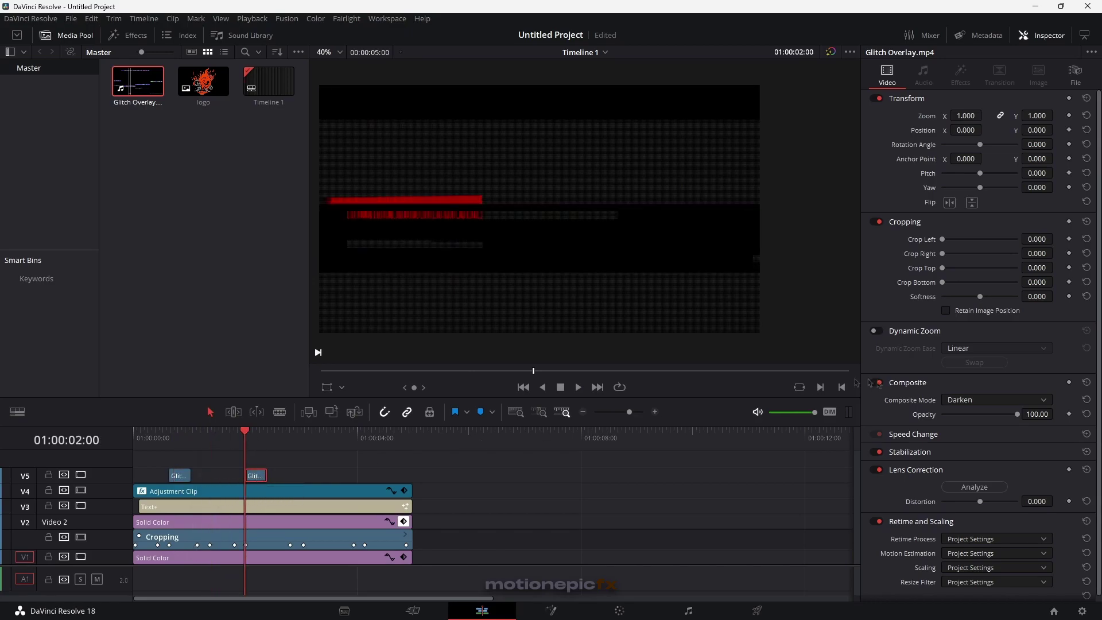
left_click(967, 400)
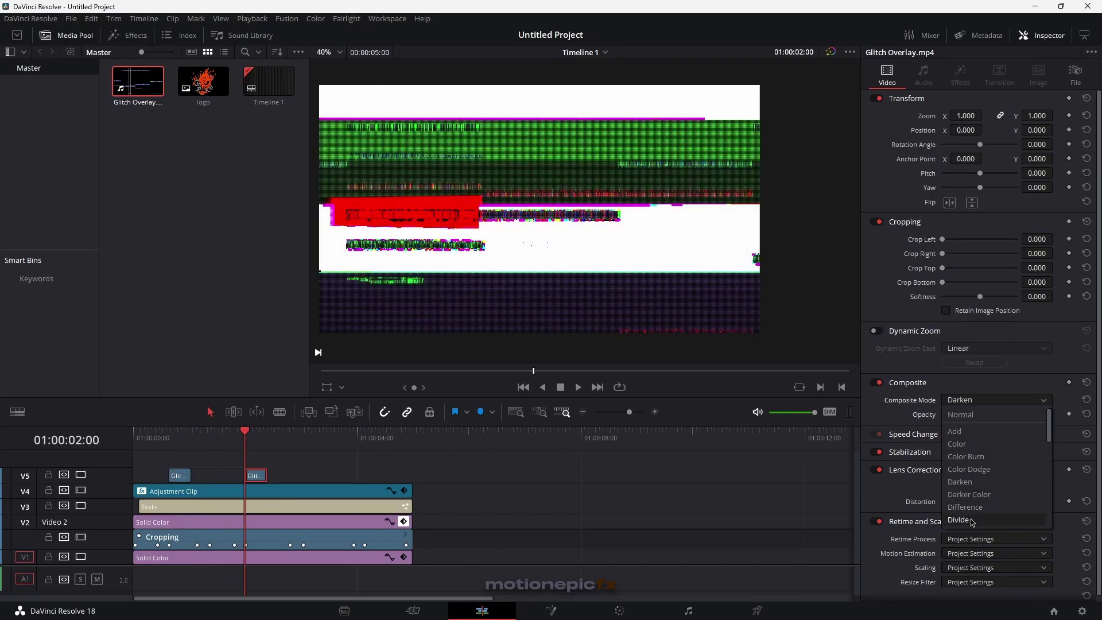
scroll(972, 521, "down", 4)
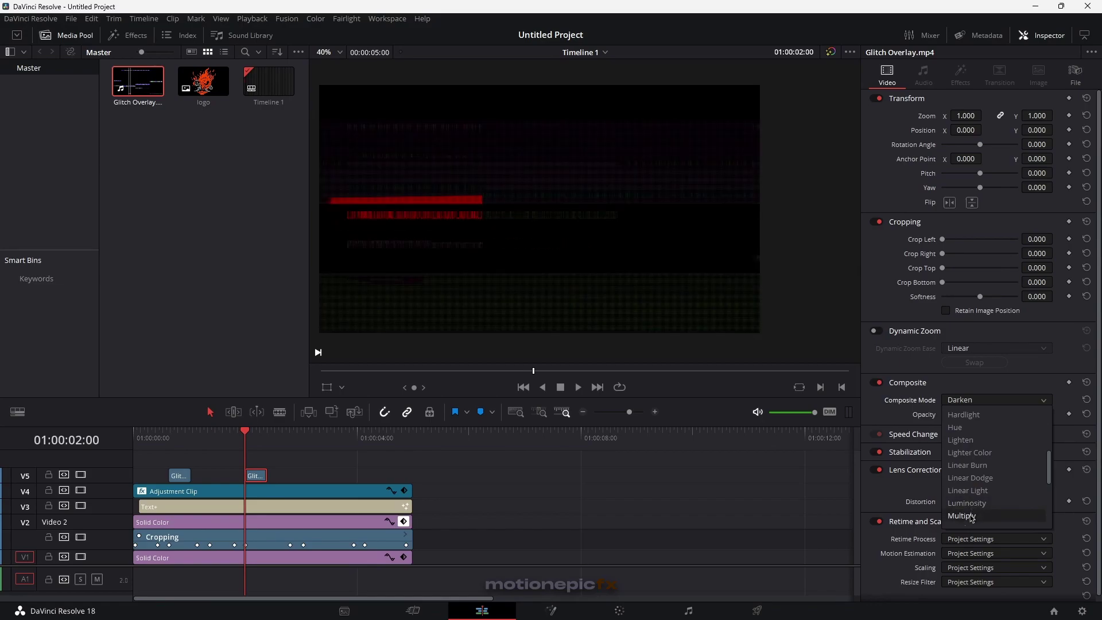
scroll(974, 505, "down", 4)
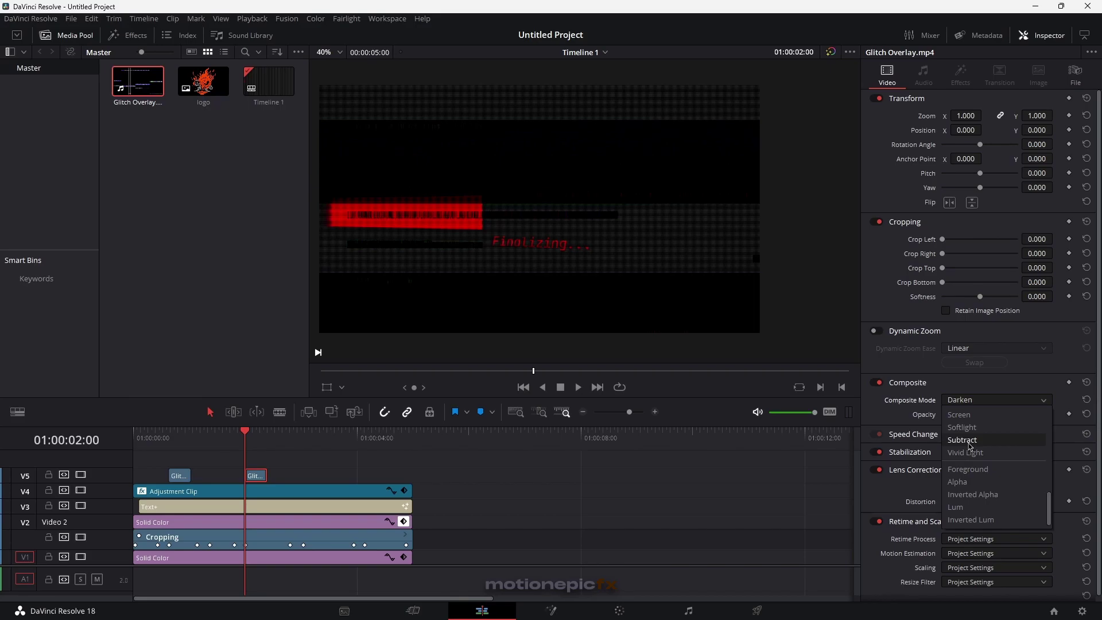
scroll(972, 451, "up", 2)
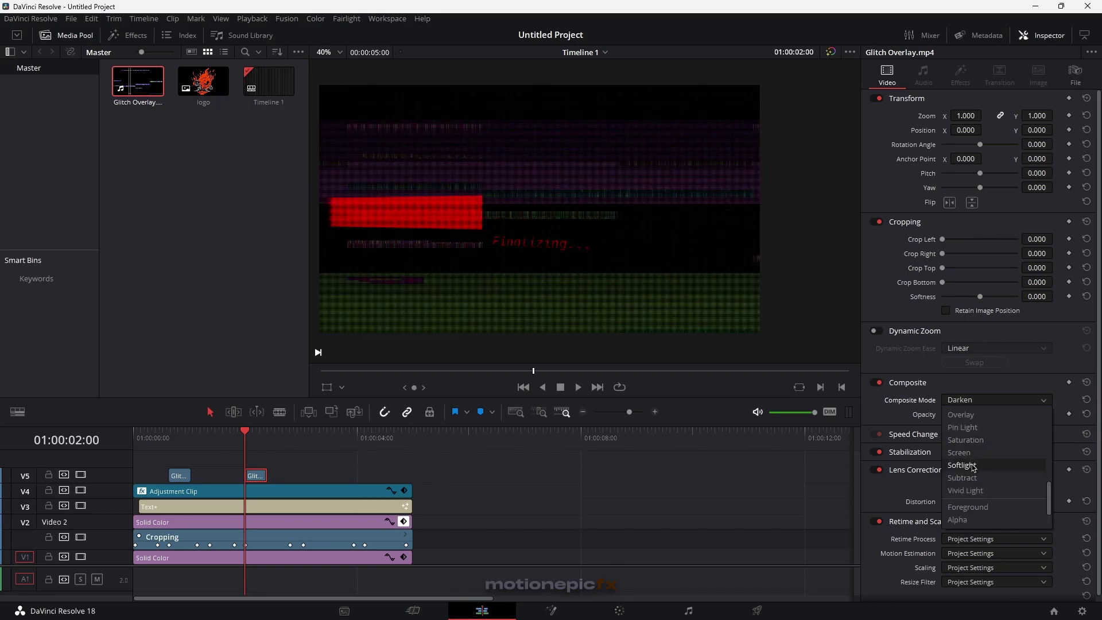
scroll(964, 437, "up", 10)
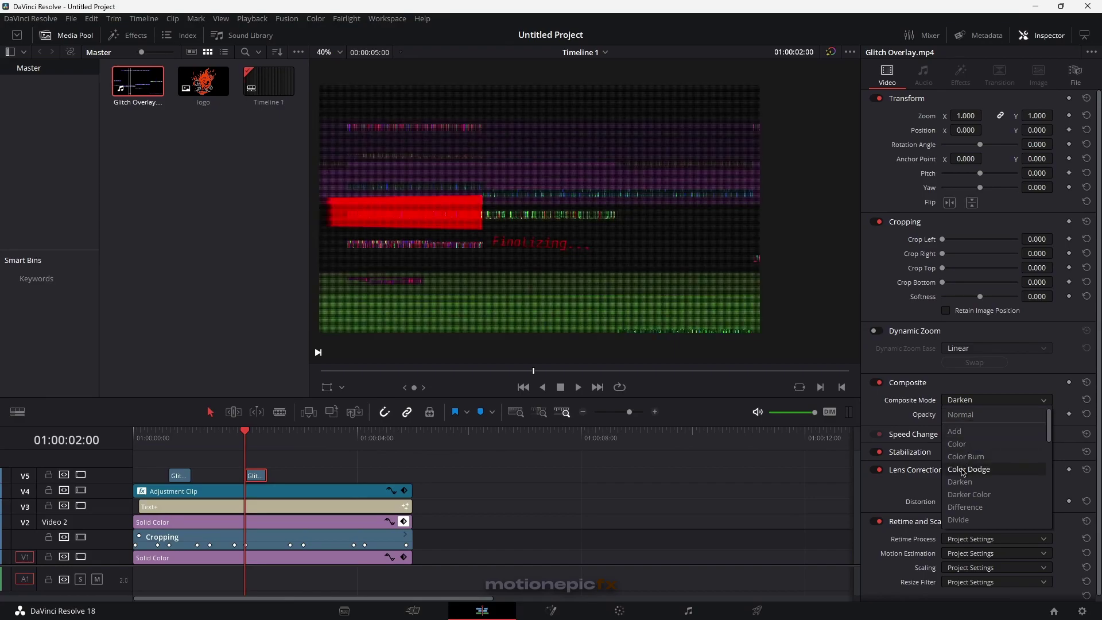
left_click(964, 471)
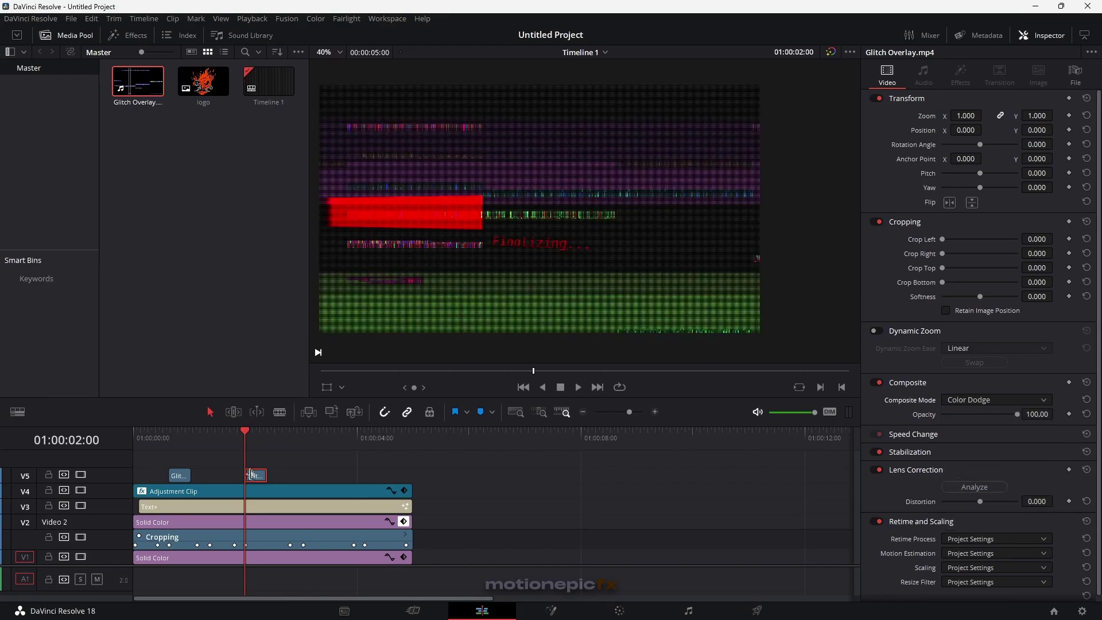
- Shorten the second glitch clip to about half its length from its end and flip it vertically
left_click_drag(263, 475, 252, 477)
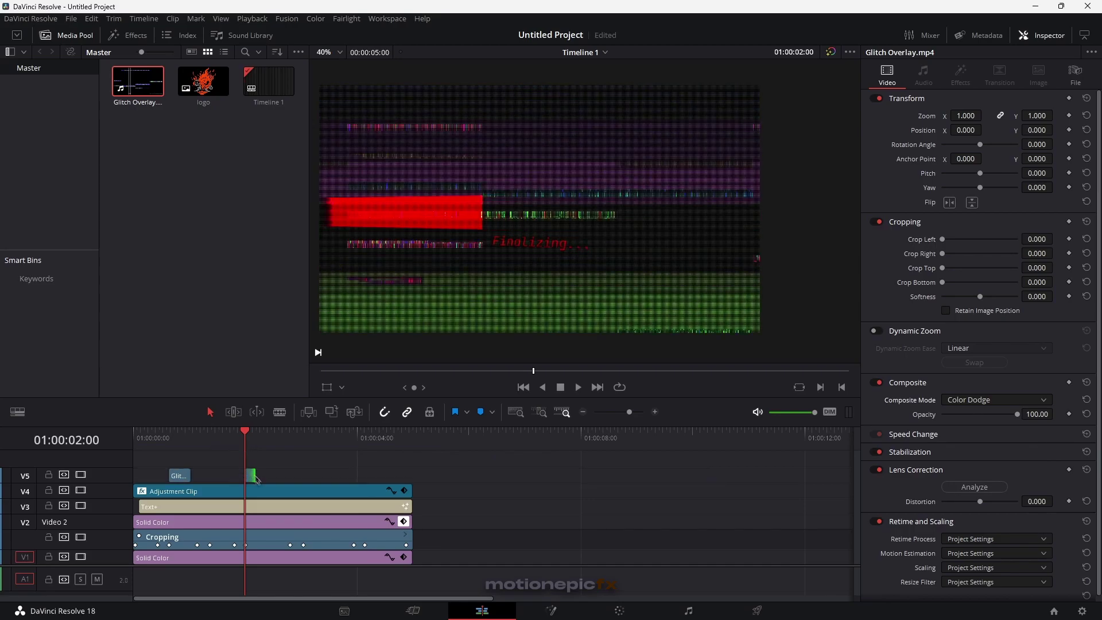
left_click(656, 413)
left_click(510, 477)
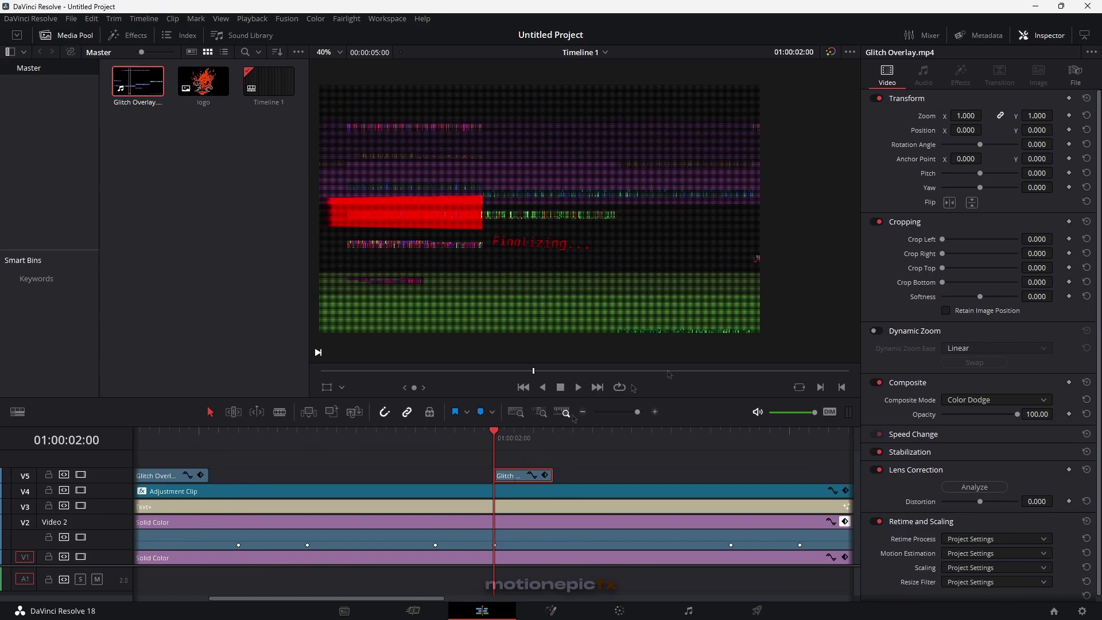
left_click(970, 206)
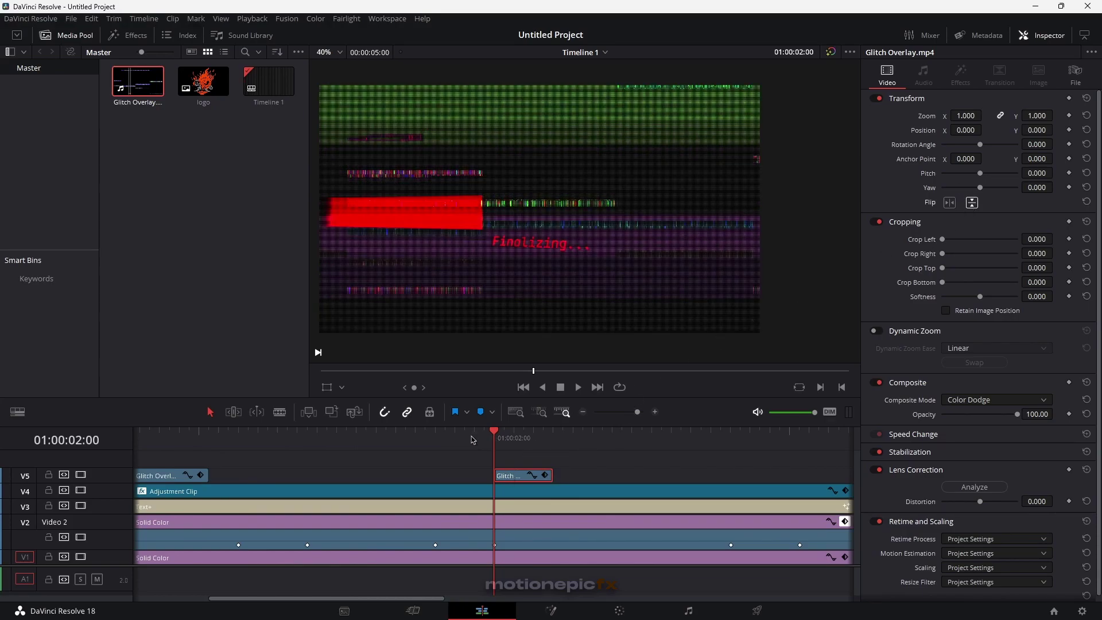
- Play back the timeline to review the second glitch clip over the loading bar
key("Left")
left_click(626, 412)
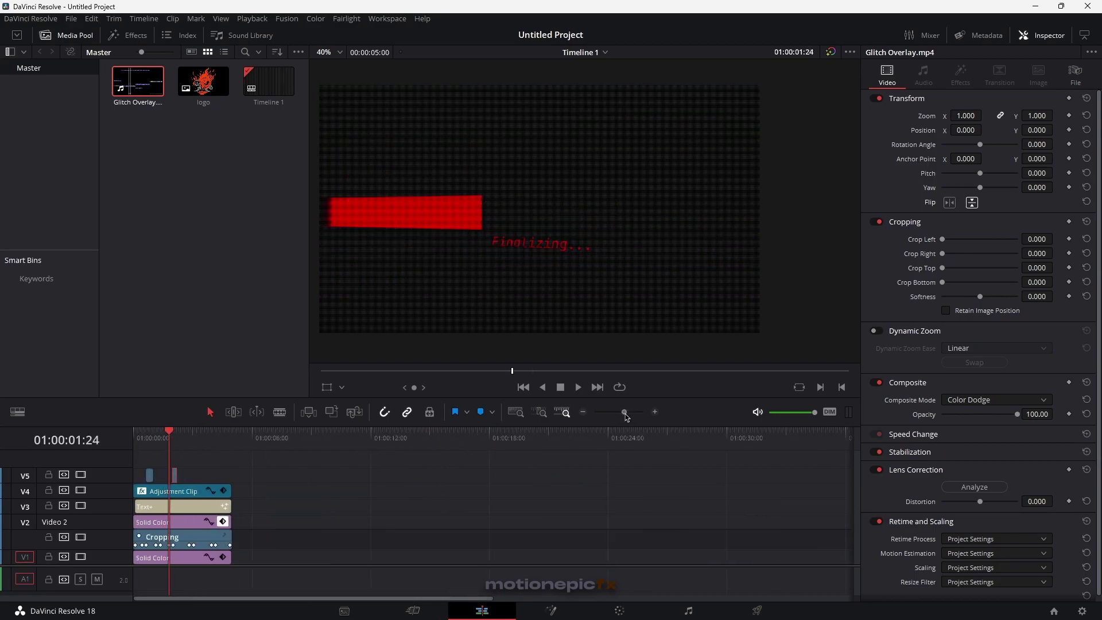
key("space")
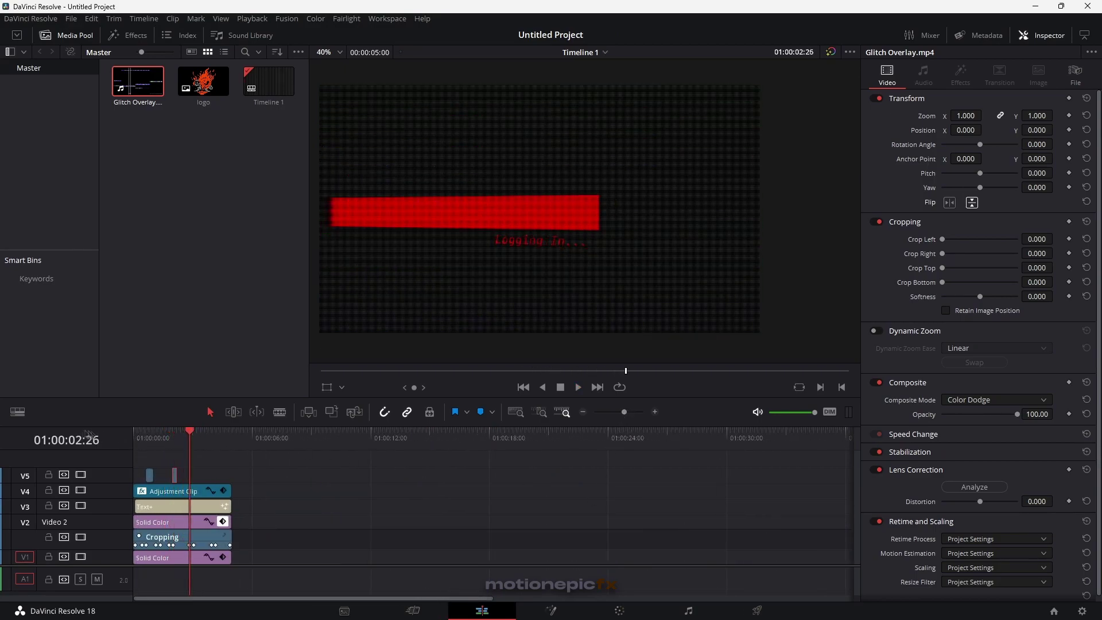
key("Home")
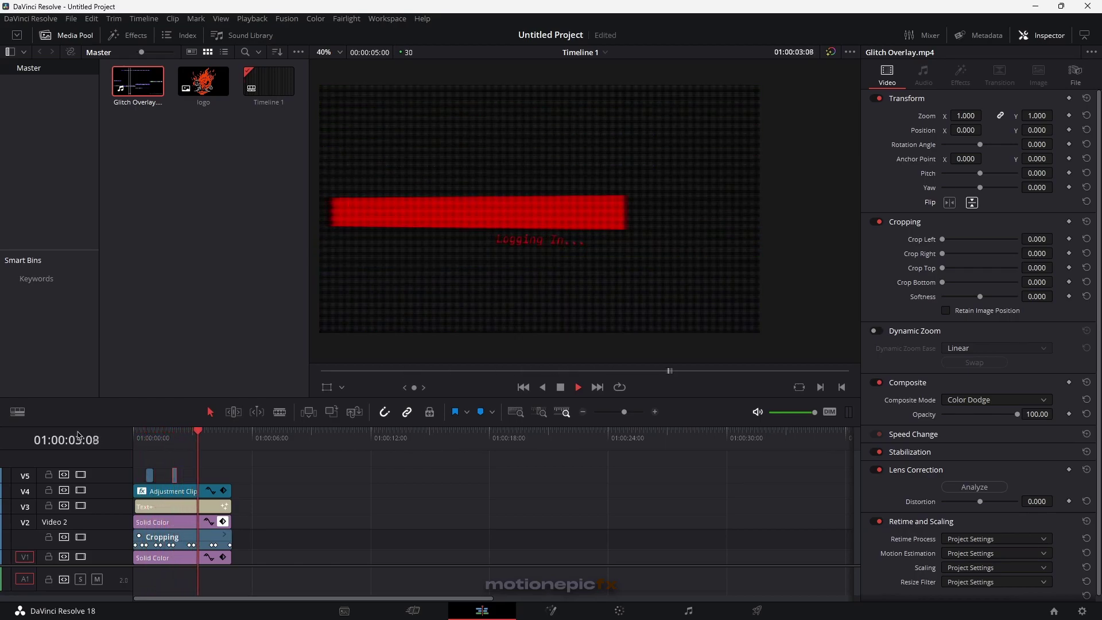
key("space")
- Place the logo image on V1 directly after the solid color background and set its Zoom to 0.350
left_click_drag(203, 84, 248, 560)
left_click(252, 434)
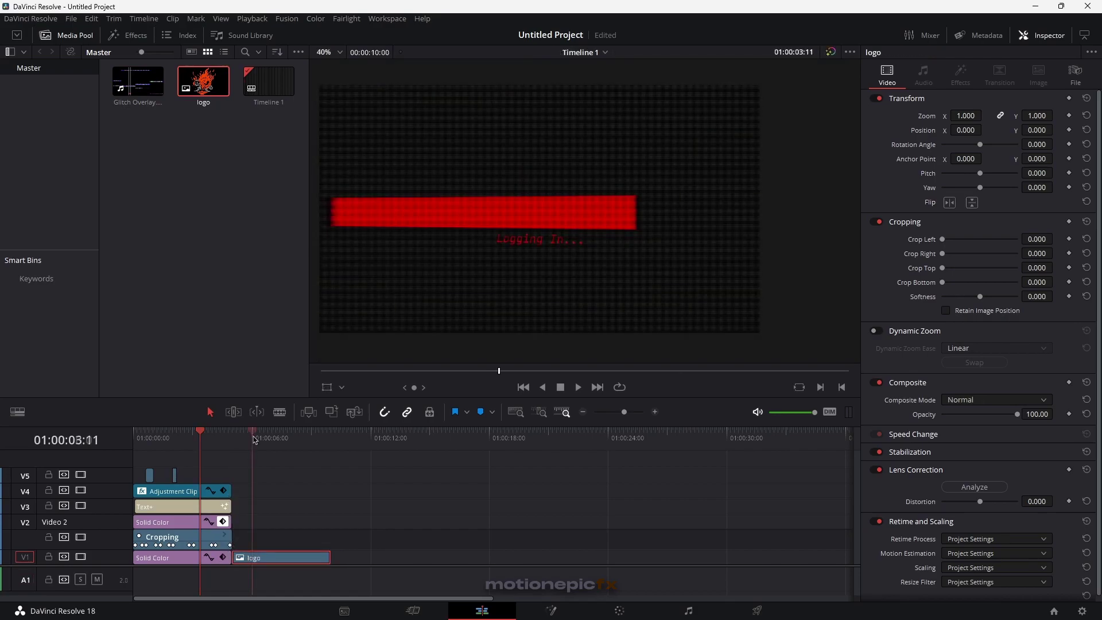
mouse_move(977, 114)
left_mouse_down()
mouse_move(934, 113)
mouse_move(976, 114)
left_mouse_up()
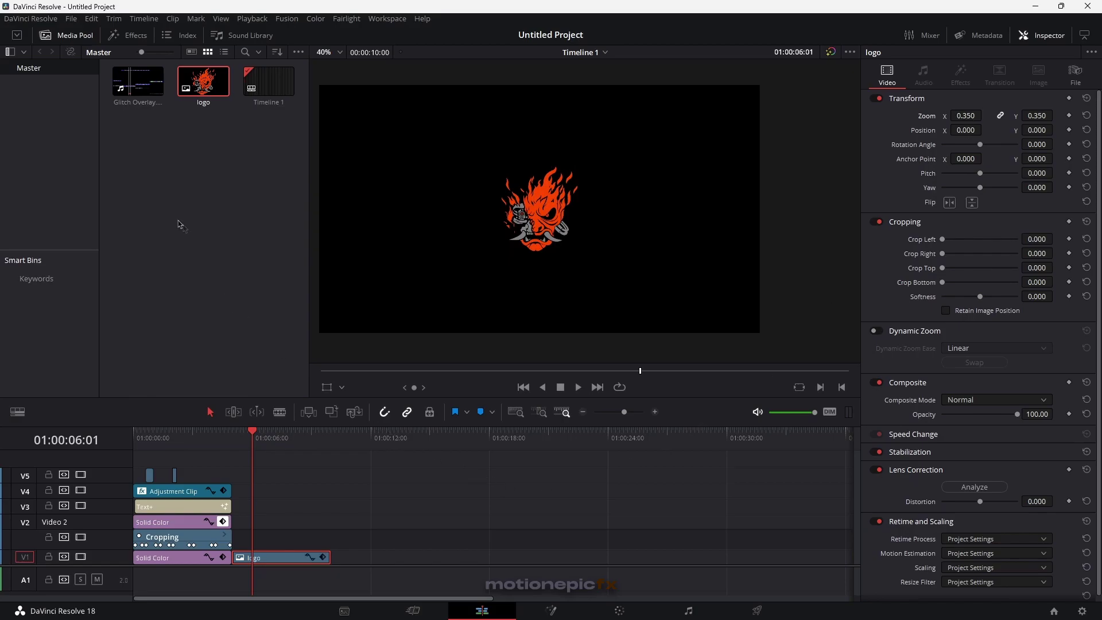
- Extend the adjustment clip over the logo, split it near 01:00:04:26, and move the second part onto V2 above the logo
left_click(167, 492)
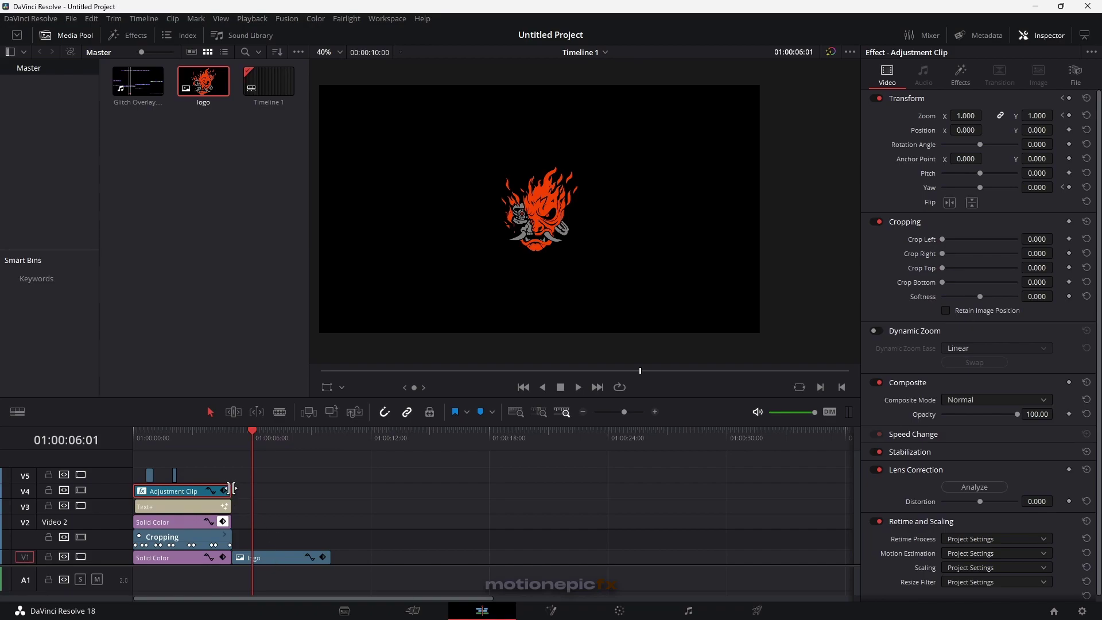
left_click_drag(231, 492, 331, 492)
key("b")
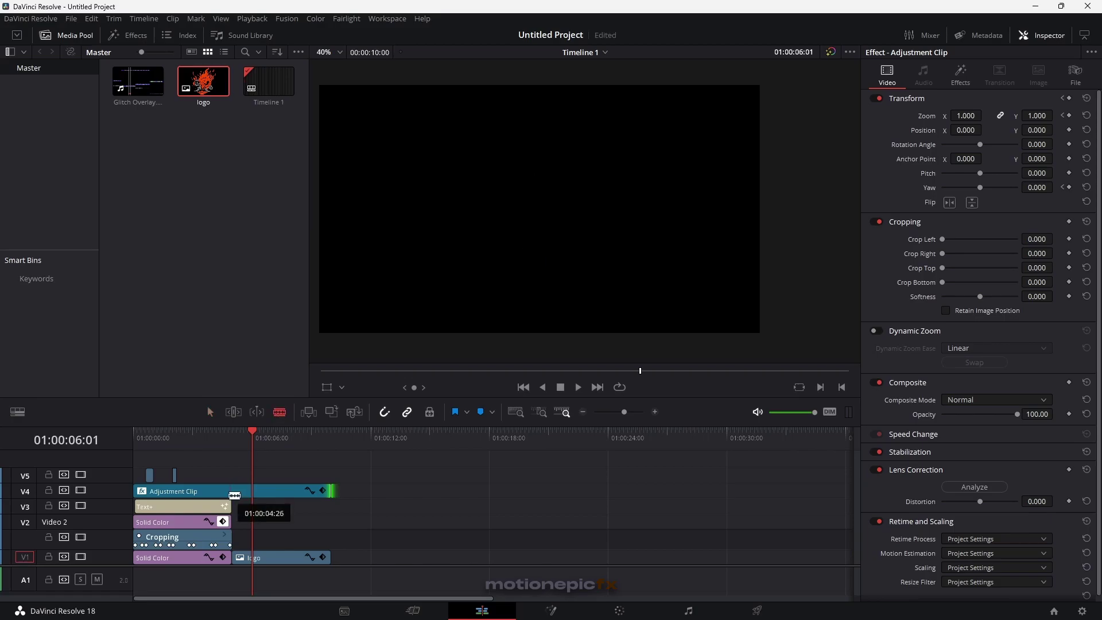
left_click(235, 492)
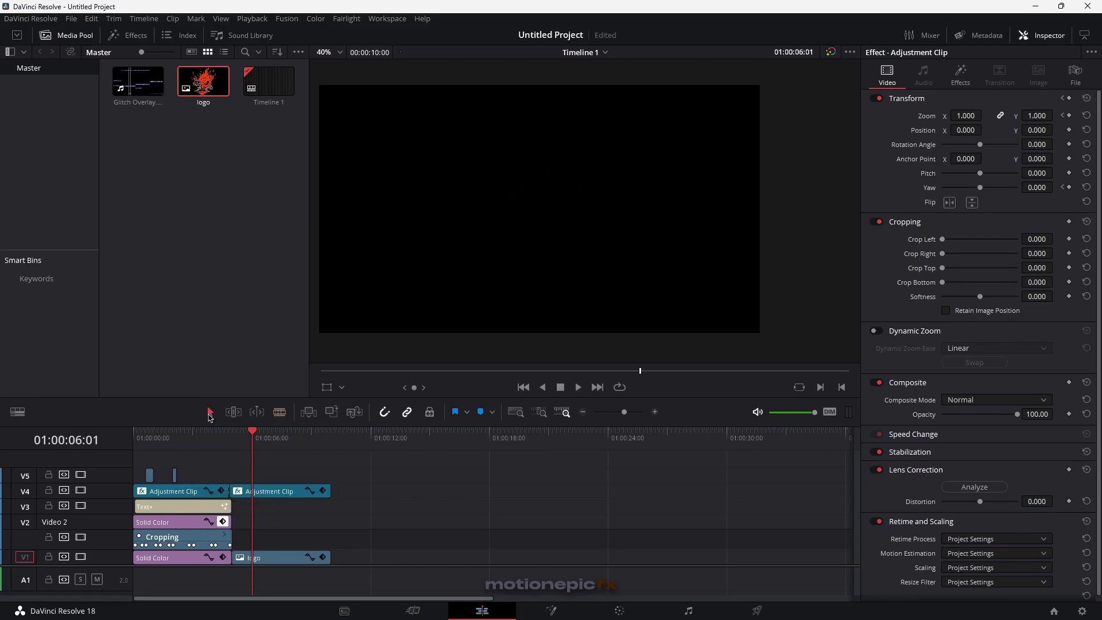
key("a")
left_click_drag(271, 495, 263, 523)
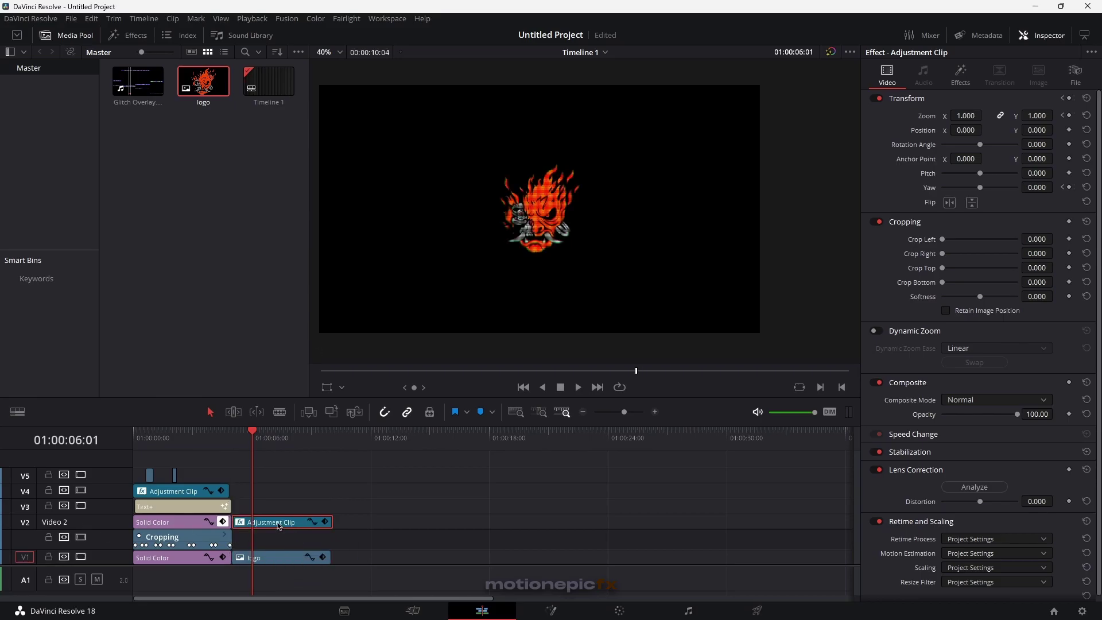
- Examine the logo in full screen and review the Prism Blur and Scanlines settings on its adjustment clip
left_click(961, 74)
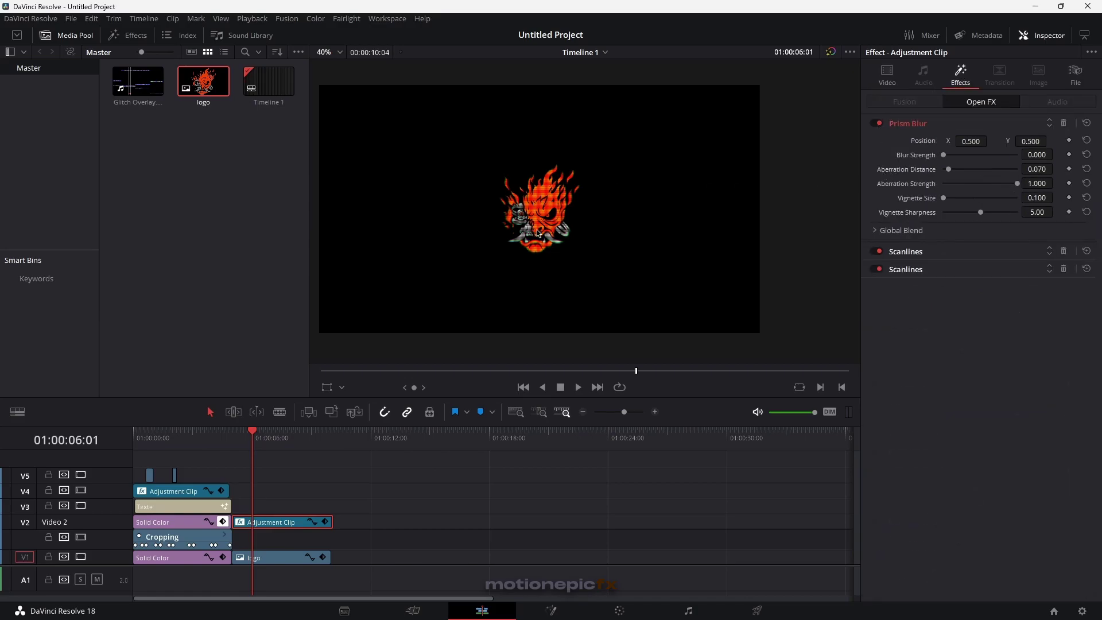
key("ctrl+f")
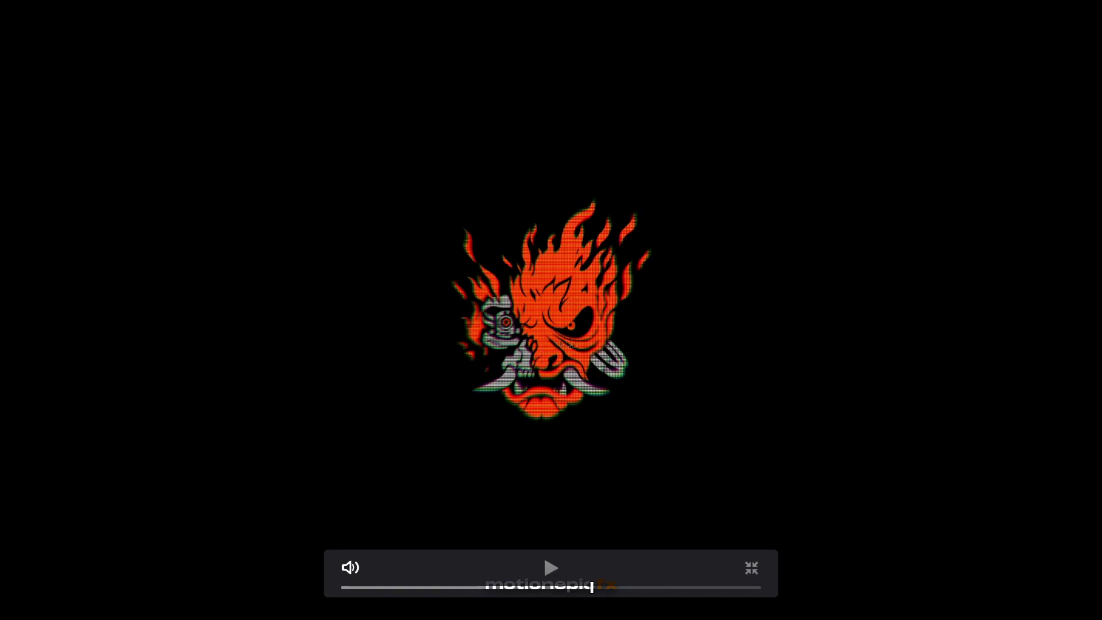
left_click_drag(592, 587, 634, 586)
key("Escape")
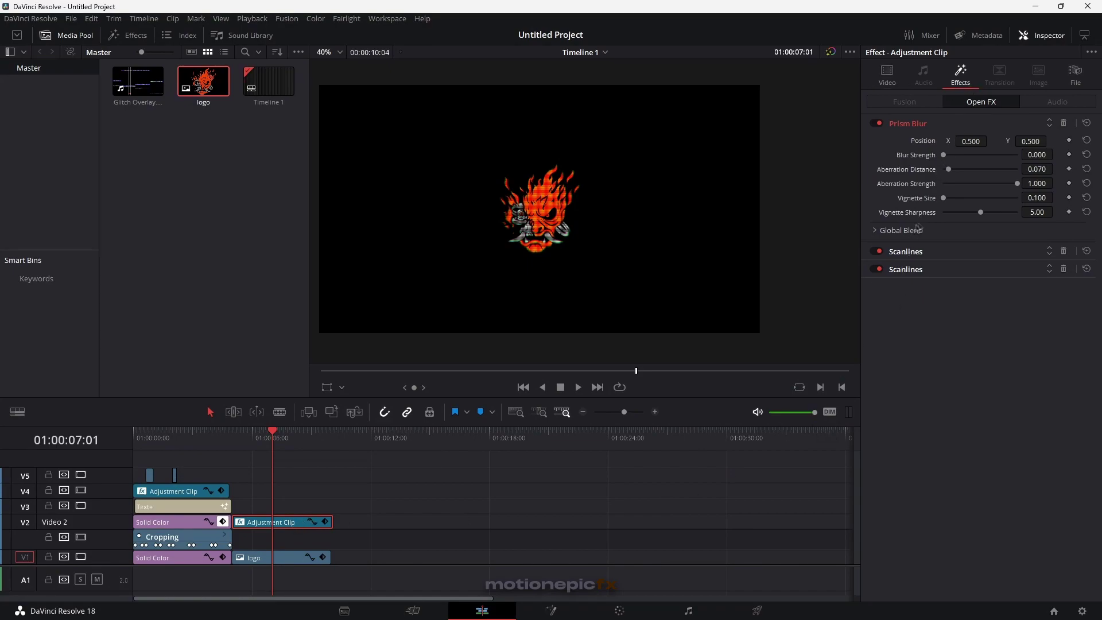
left_click(915, 253)
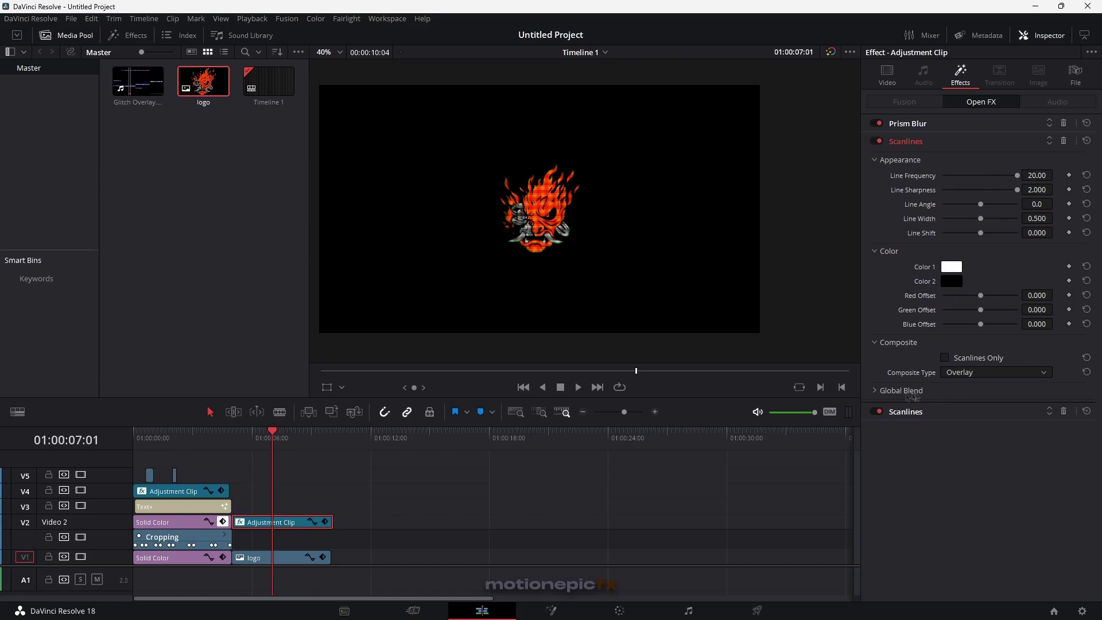
- Try an Opacity of about 50 on the logo's adjustment clip, check it in full screen, and return it to 100
left_click(887, 74)
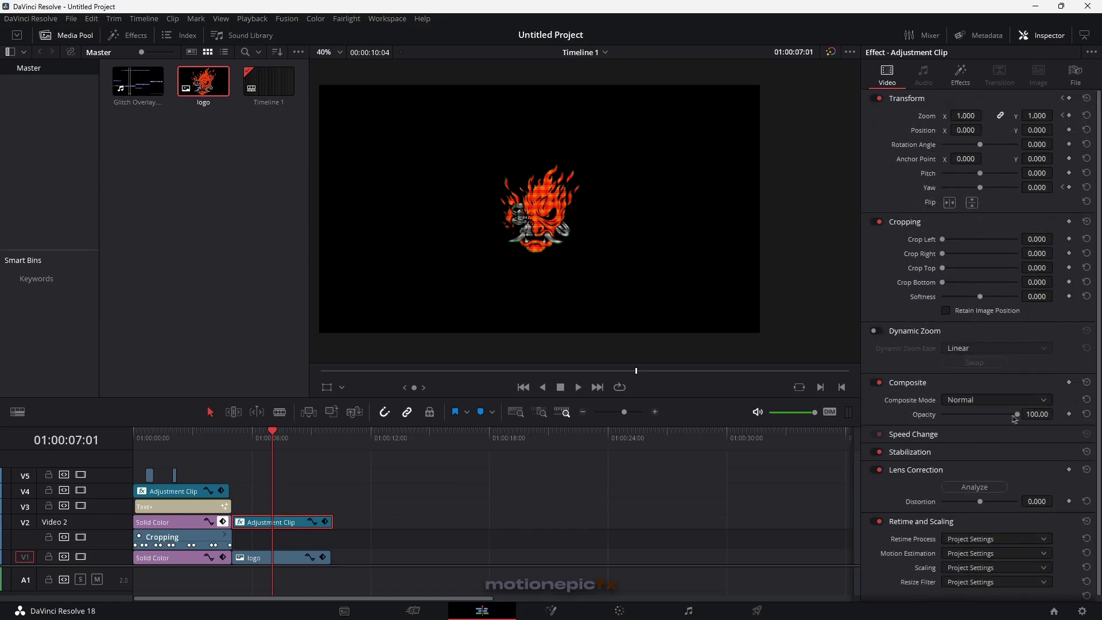
left_click_drag(1017, 415, 983, 419)
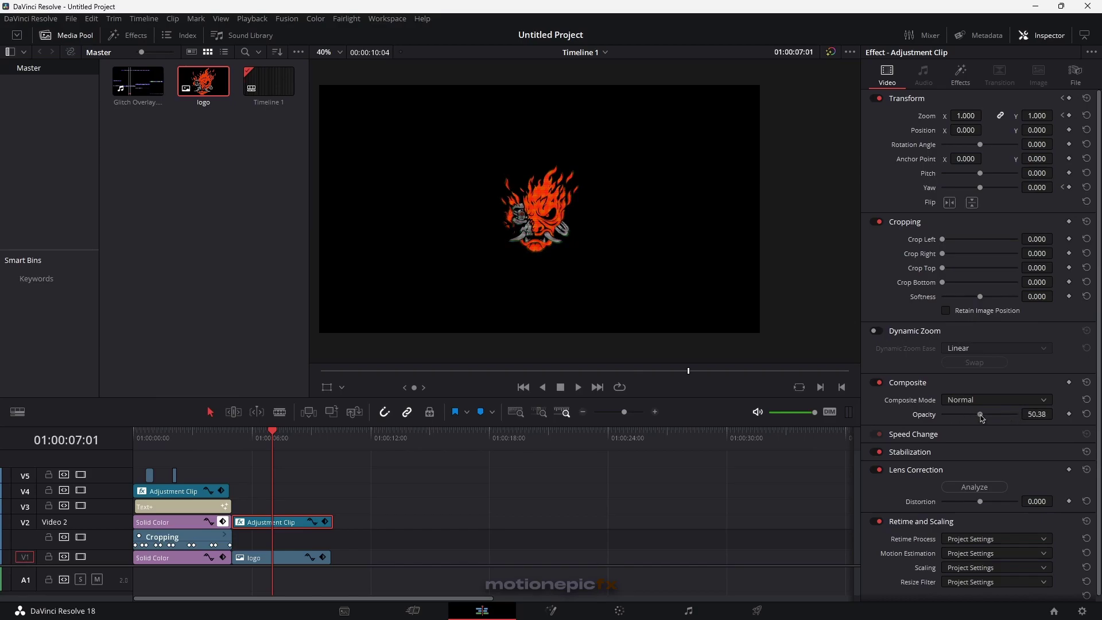
key("ctrl+f")
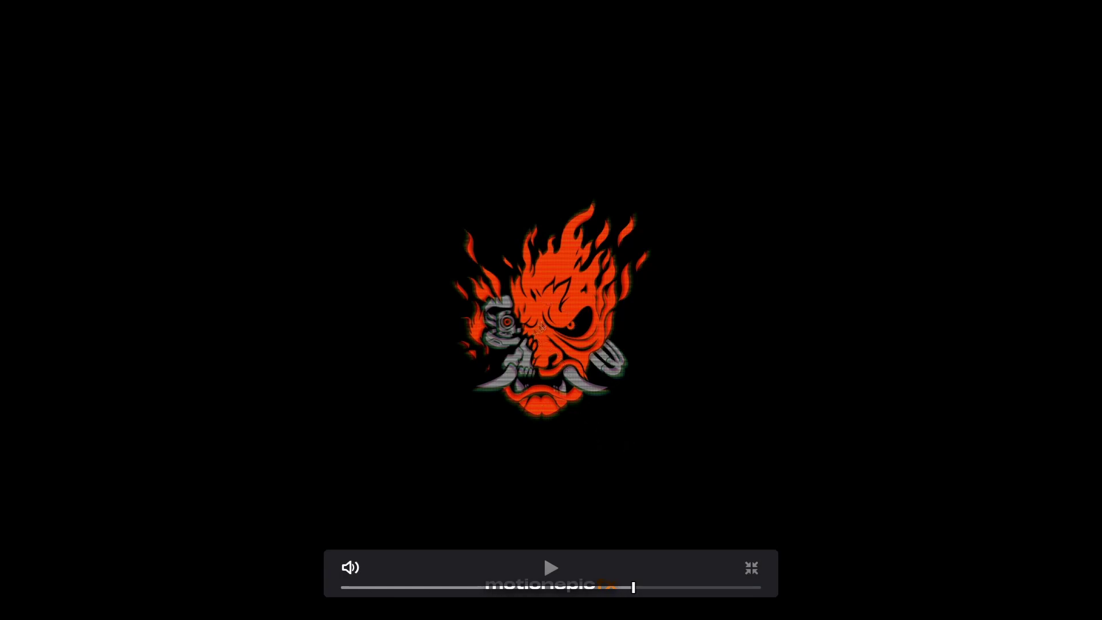
key("Escape")
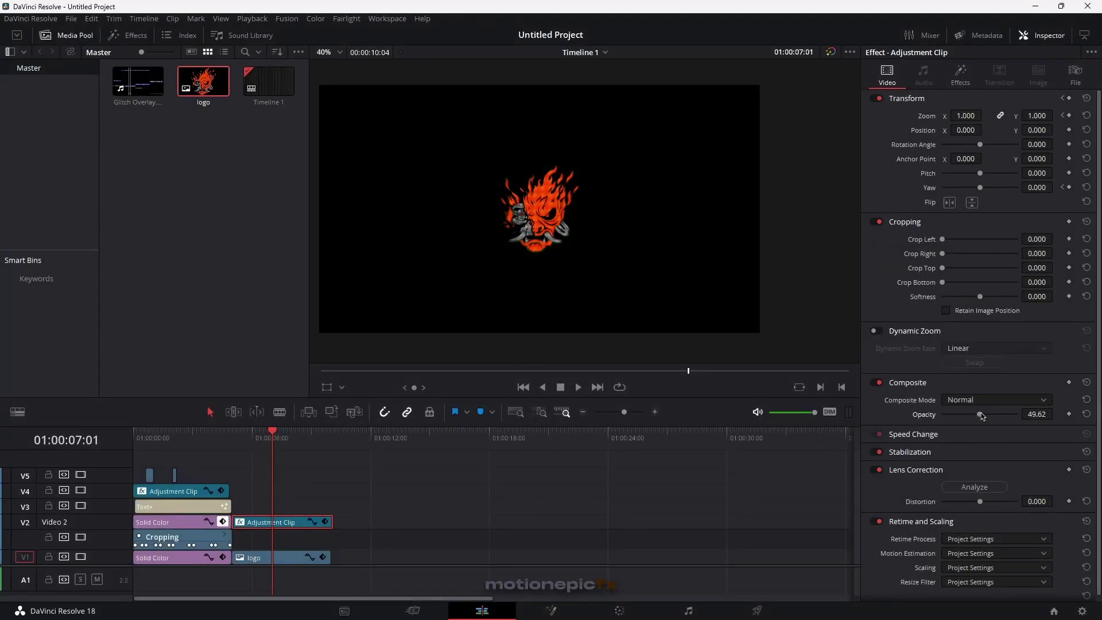
left_click_drag(983, 417, 1058, 424)
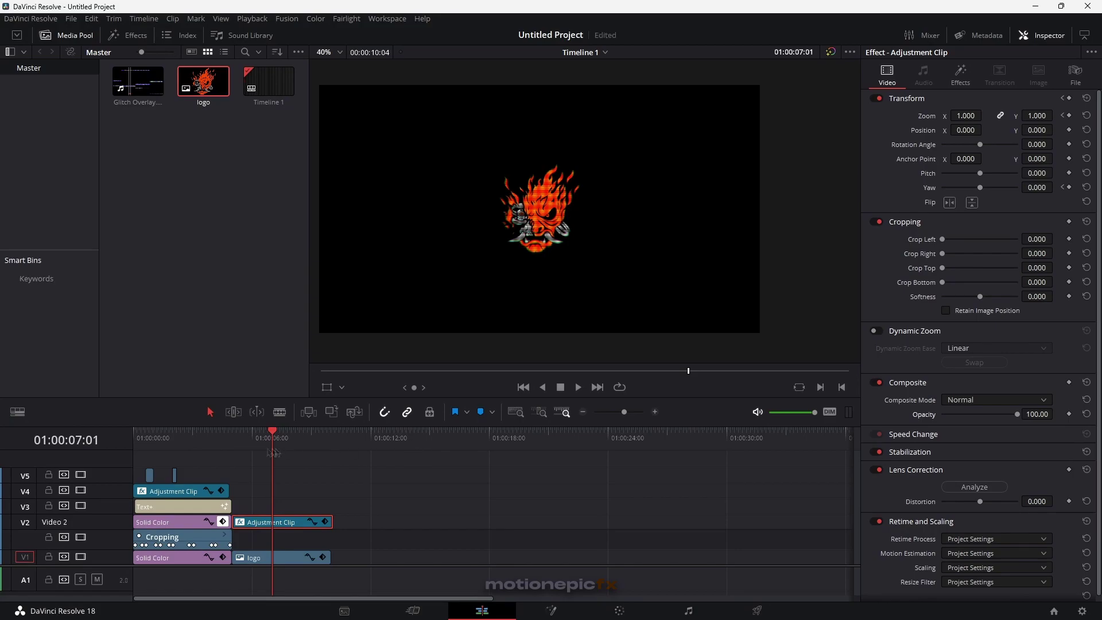
- Play back the transition from the finished loading bar to the logo
left_click(216, 446)
key("space")
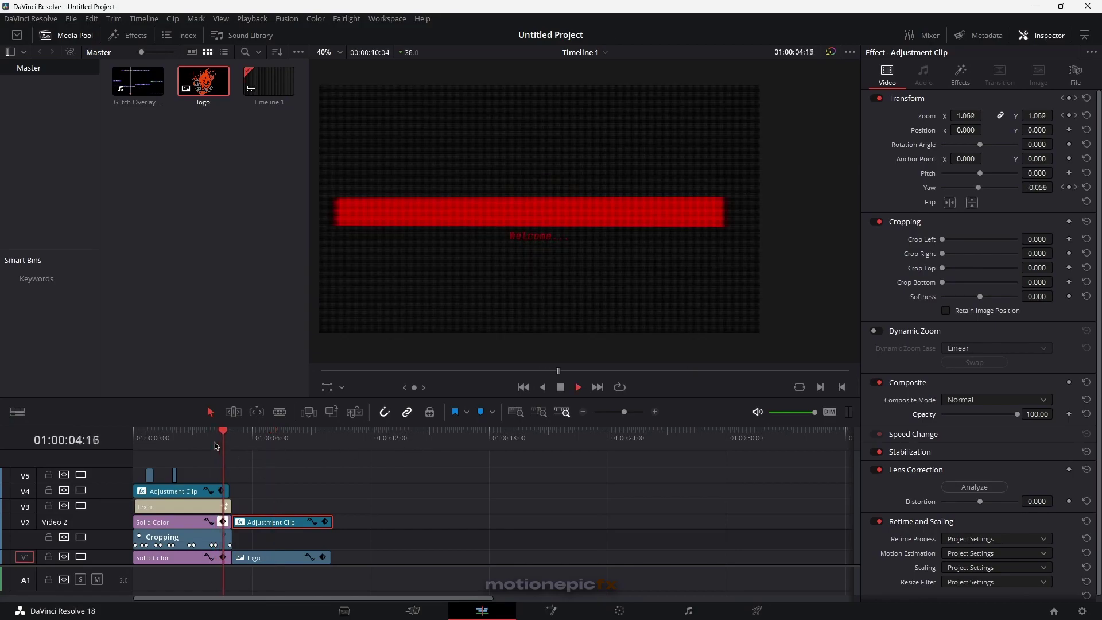
left_click(197, 441)
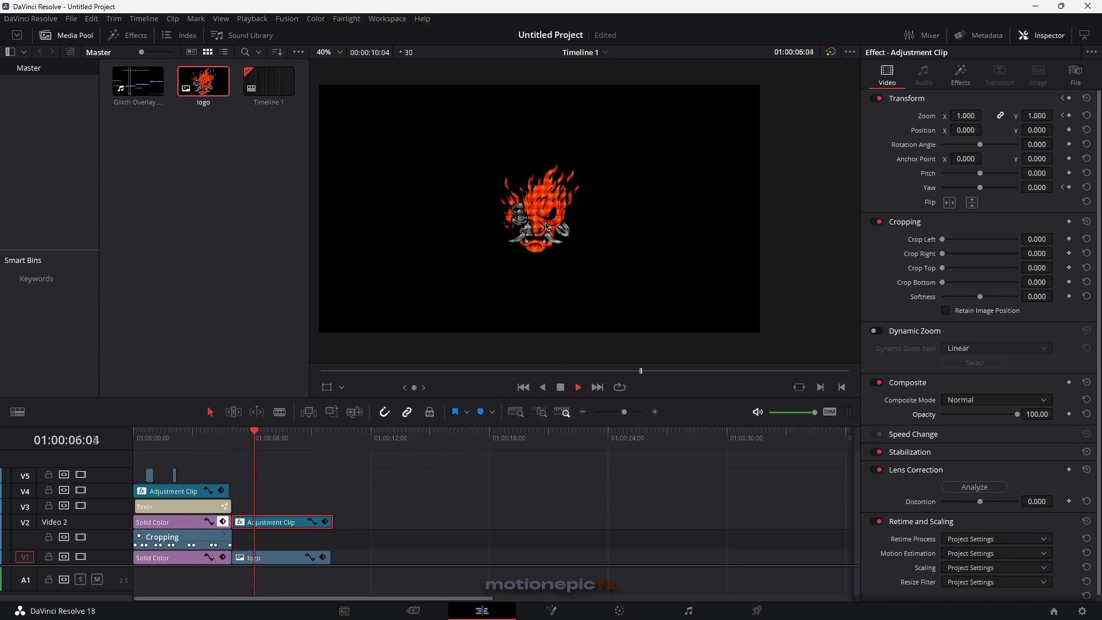
key("space")
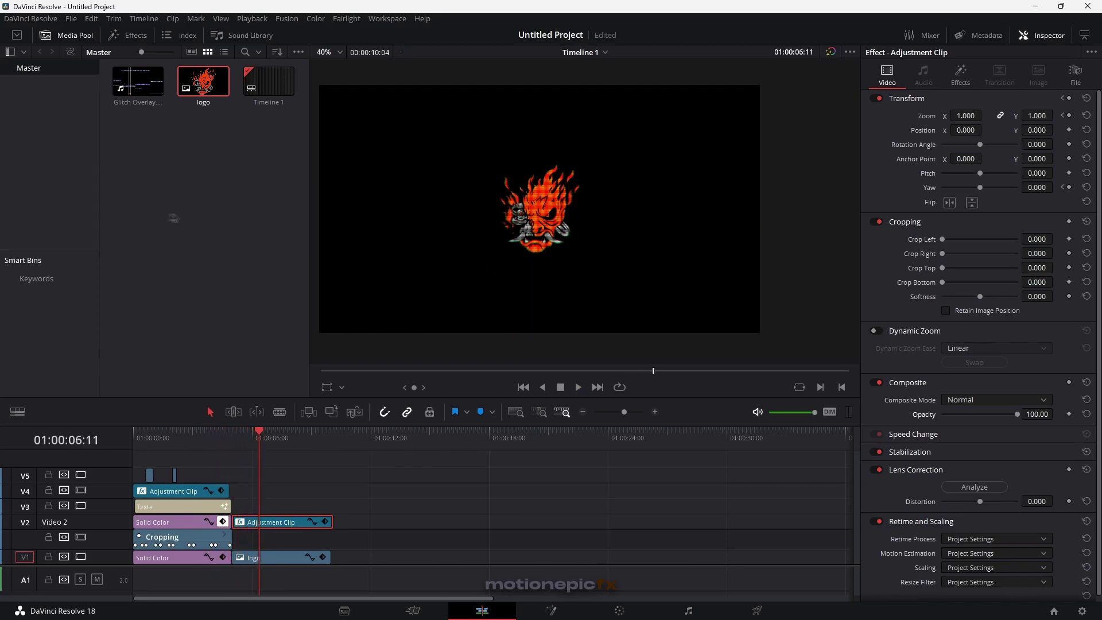
- Mark a short Glitch Overlay.mp4 section ending at 00:00:01:29 and place only its video on V5 at the first adjustment clip's end
left_click_drag(138, 81, 195, 287)
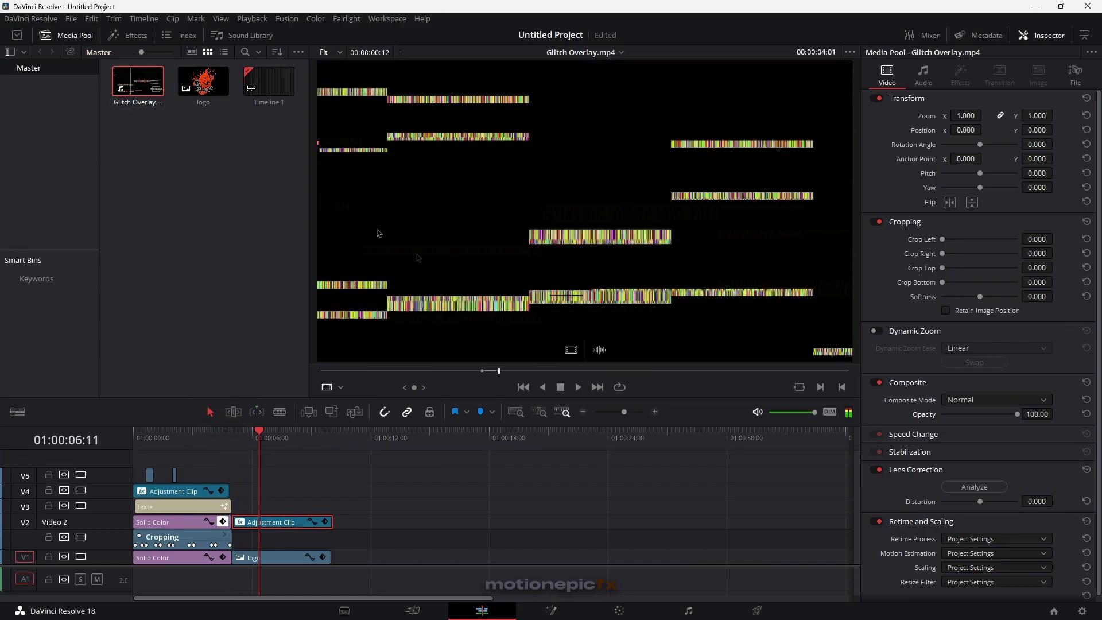
left_click_drag(517, 370, 409, 374)
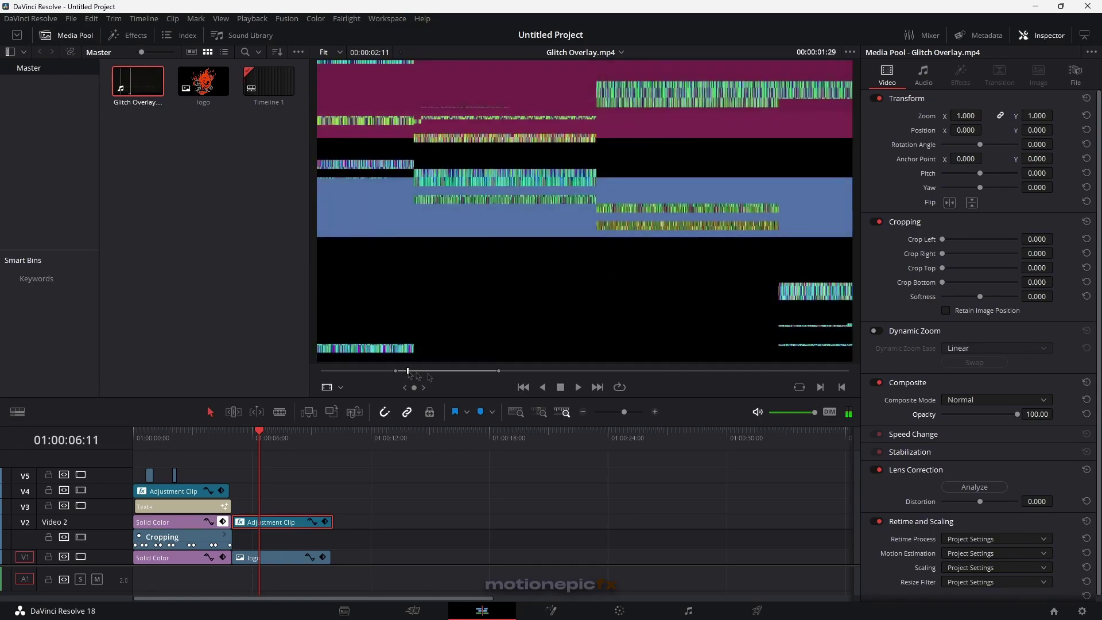
key("o")
left_click_drag(569, 348, 223, 474)
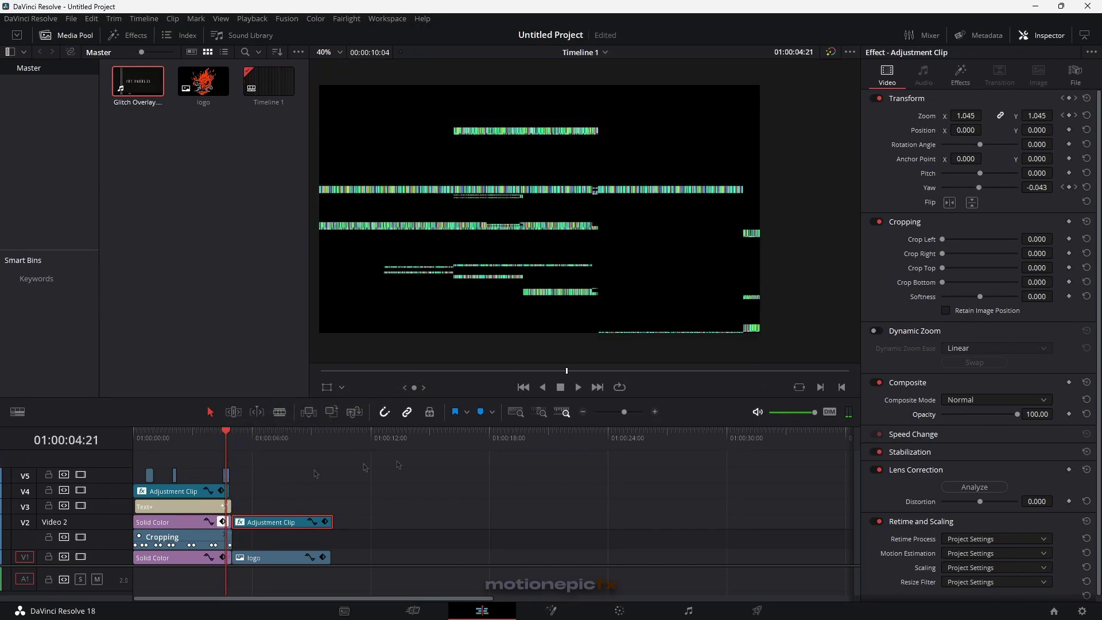
left_click_drag(625, 413, 633, 417)
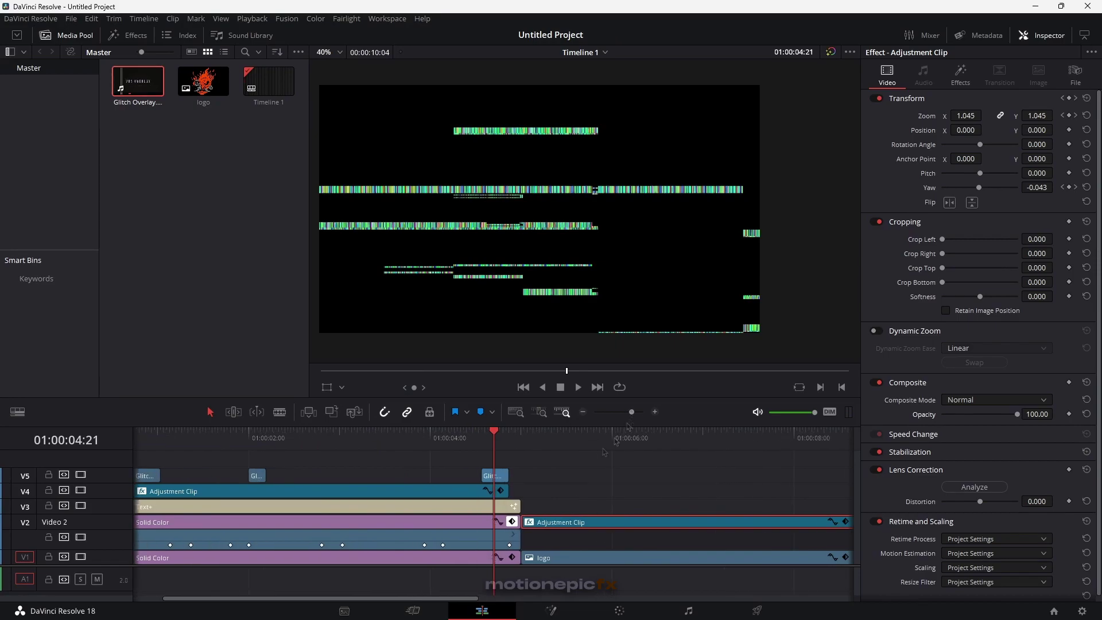
- Move the last Glitch Overlay clip on V5 so it straddles the loading bar-to-logo cut, and play back the transition
left_click_drag(501, 479, 467, 444)
left_click(505, 440)
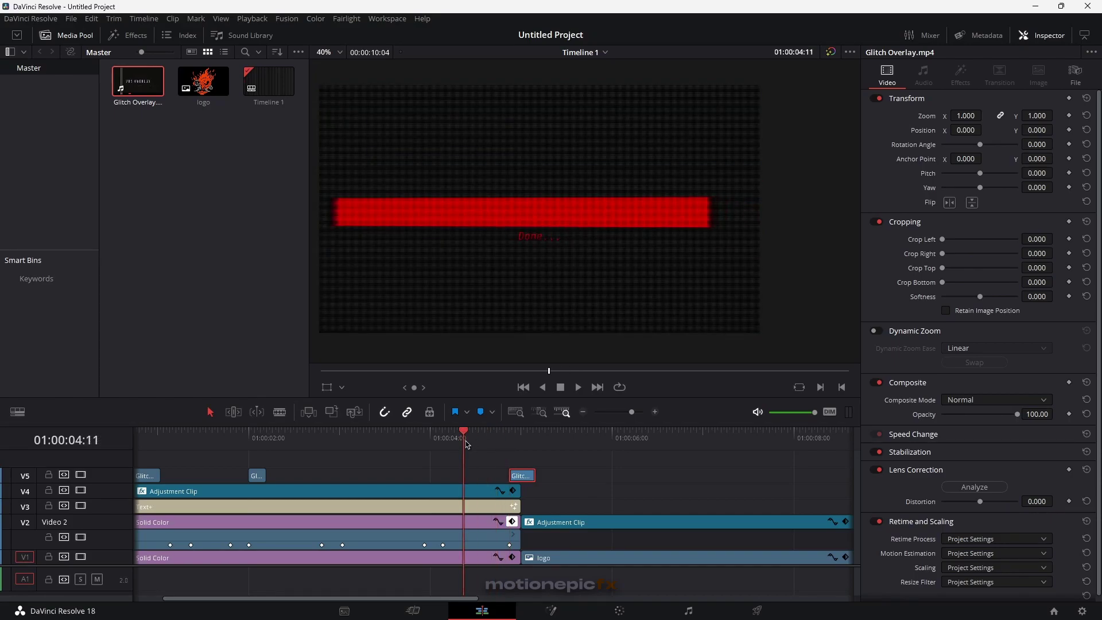
key("space")
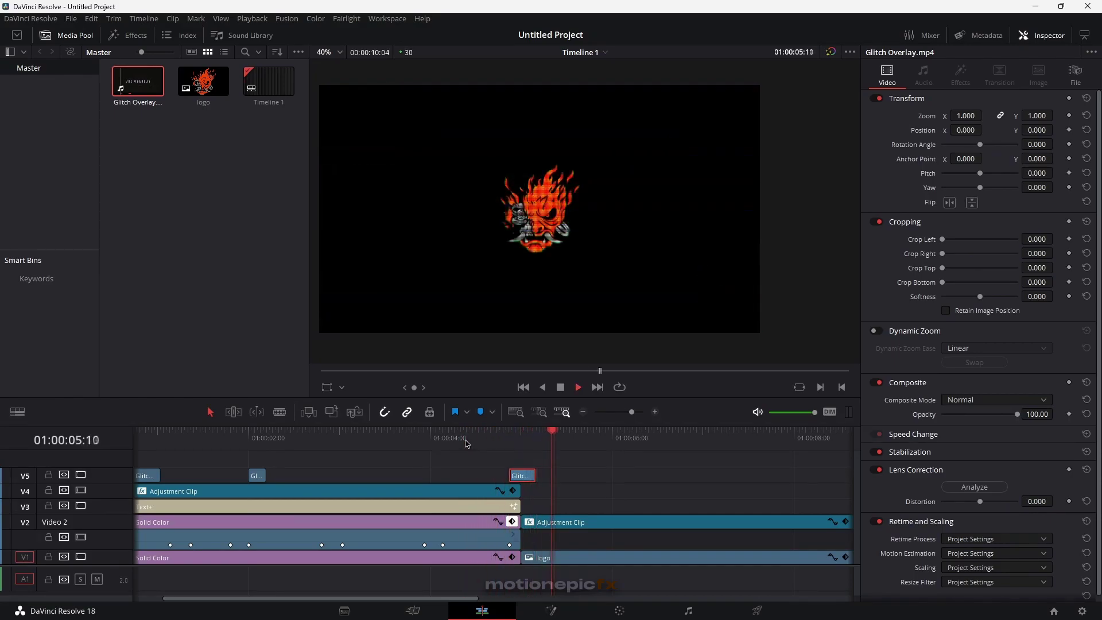
left_click(481, 441)
left_click(481, 441)
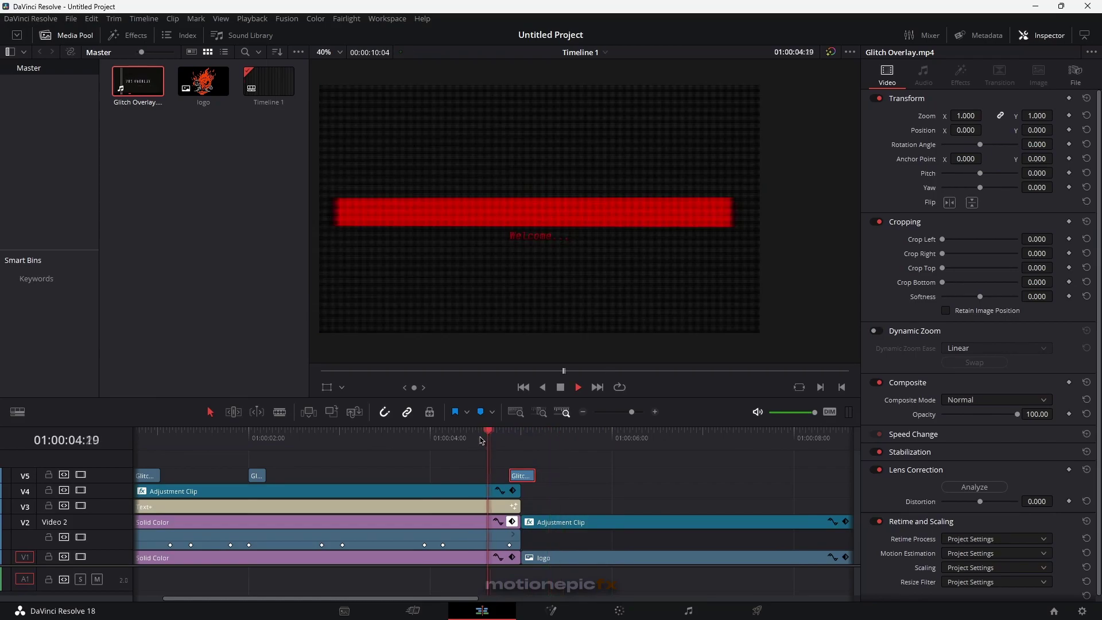
key("space")
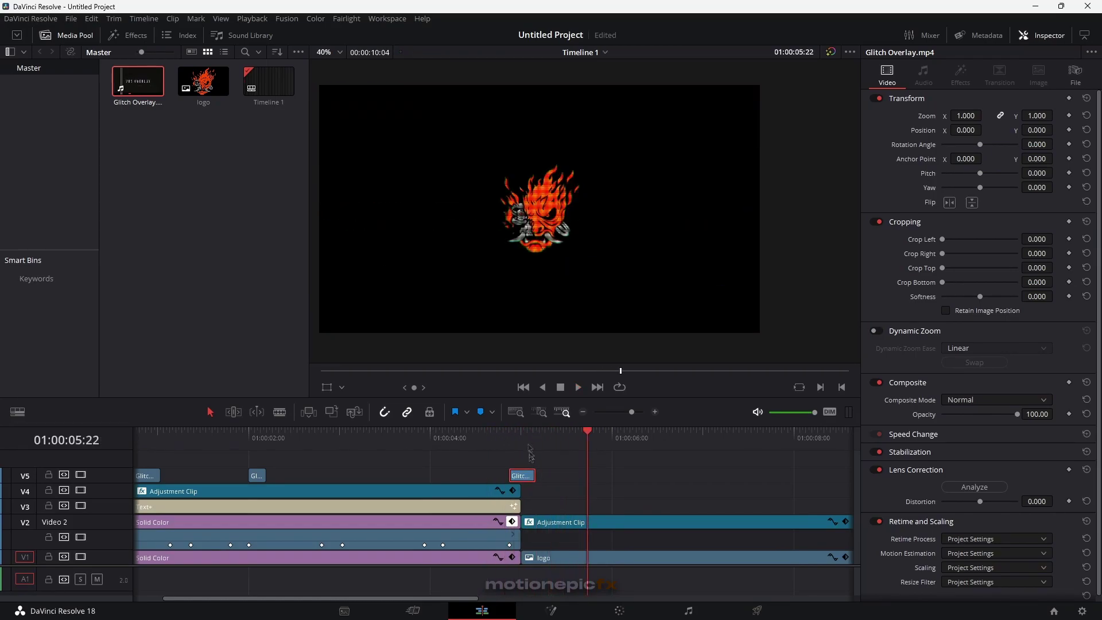
- Set the transition glitch clip's Composite Mode to Color Burn and play back the change from loading bar to logo
left_click(524, 439)
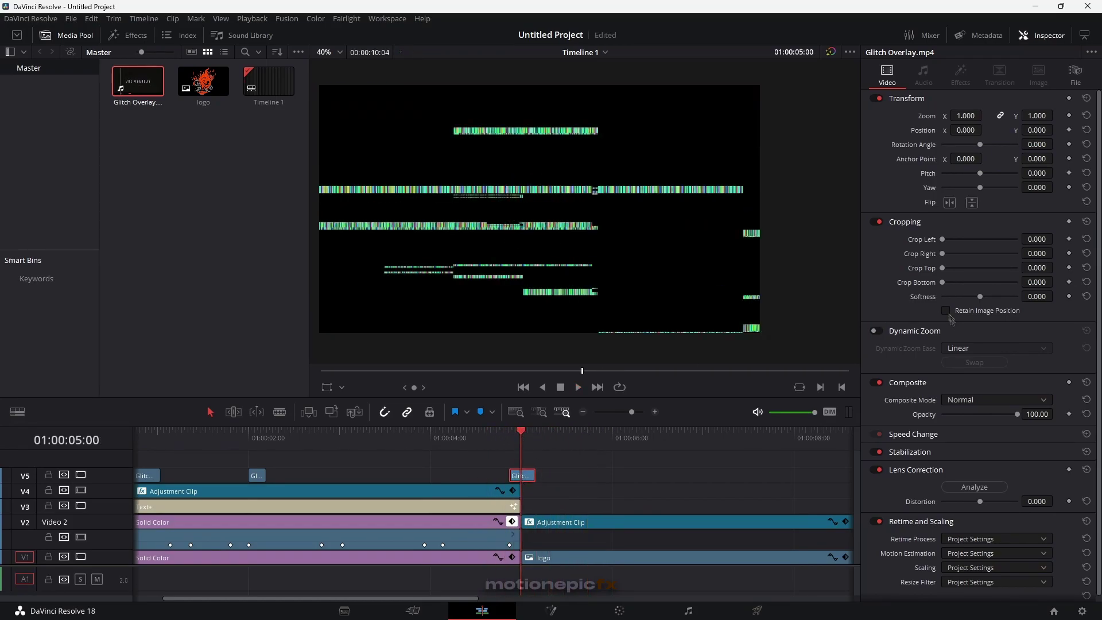
left_click(977, 402)
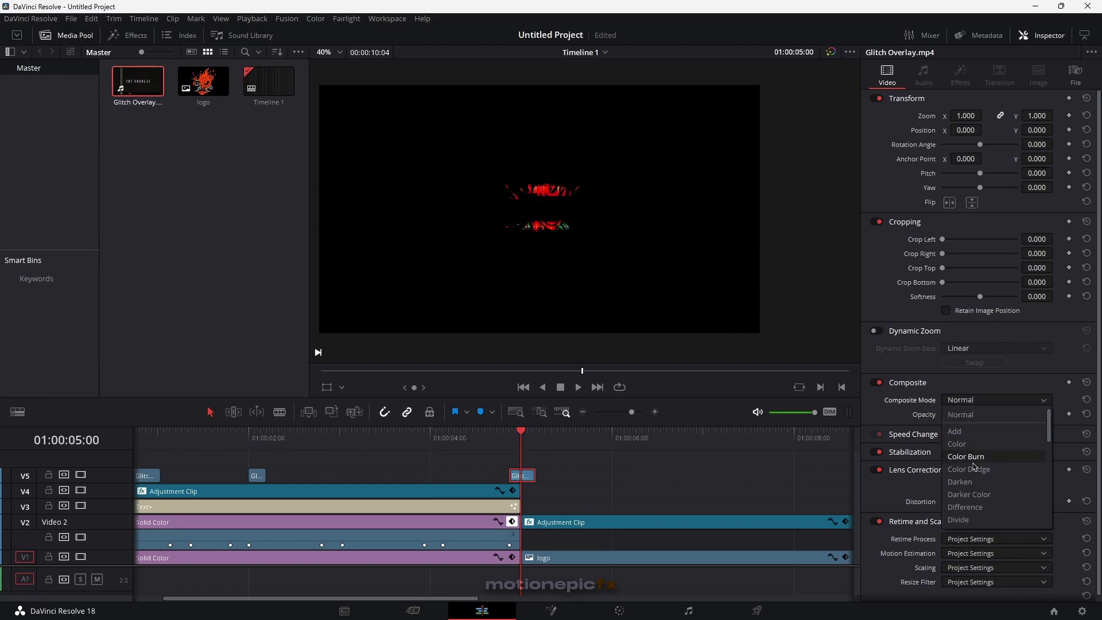
left_click(947, 460)
left_click(473, 440)
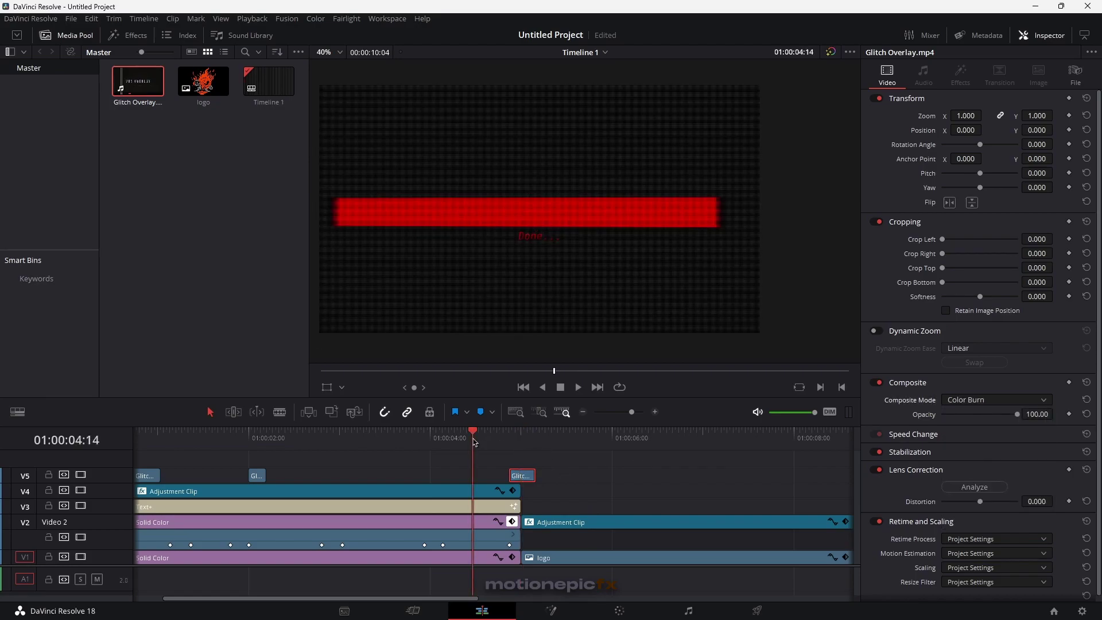
key("space")
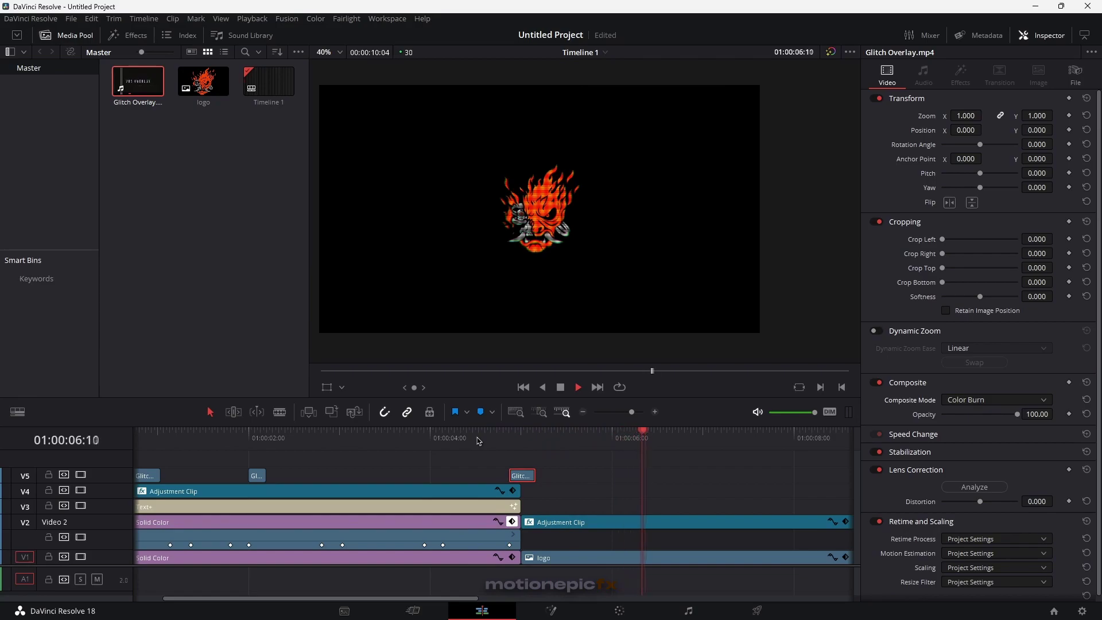
key("space")
- Duplicate the glitch clip onto V3 over the logo at 01:00:05:24, play it back, and set its Composite Mode to Add
left_click_drag(522, 480, 607, 510)
left_click(585, 439)
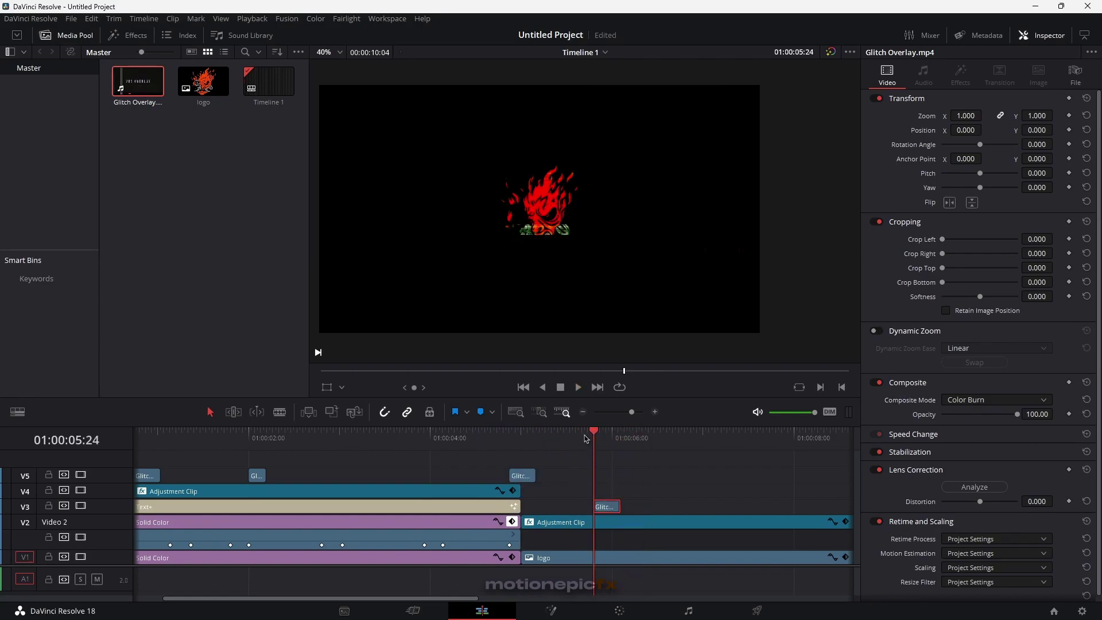
key("space")
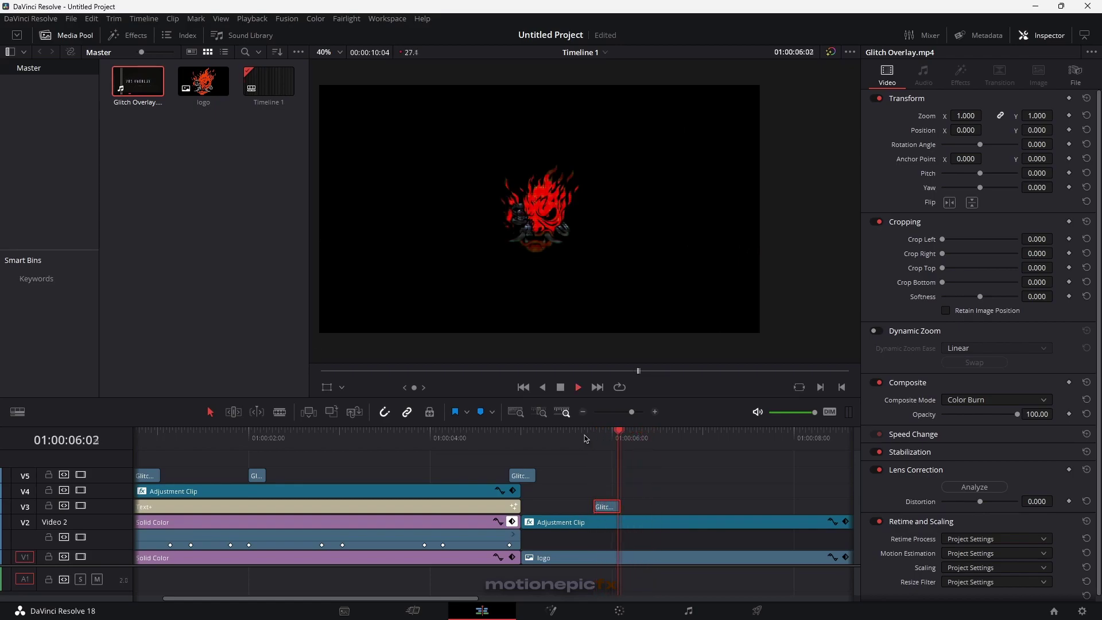
key("space")
left_click(606, 484)
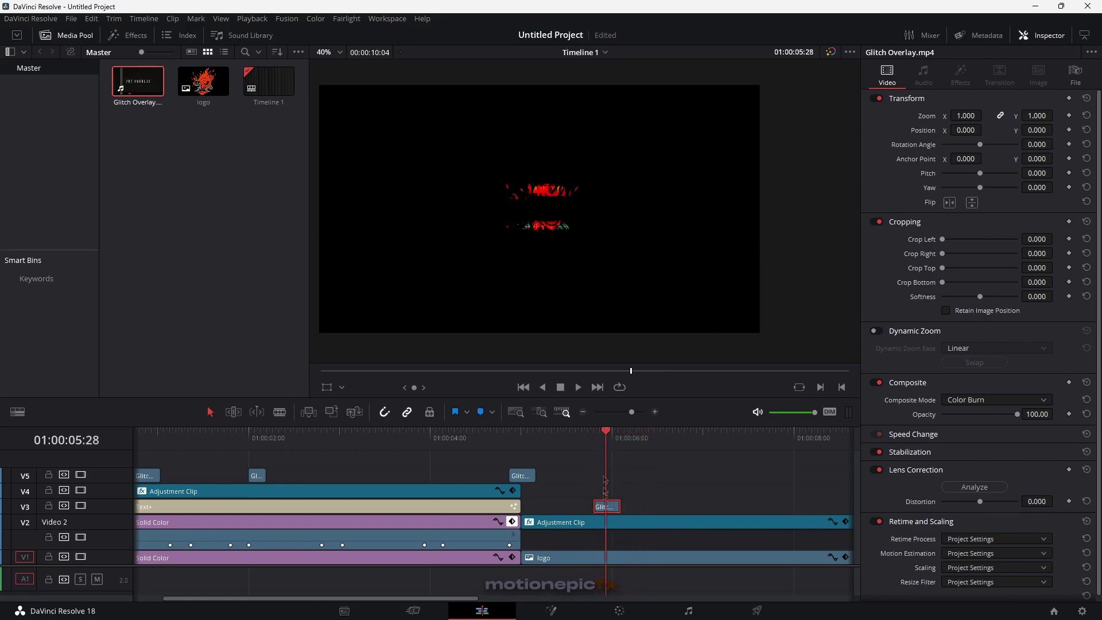
left_click(946, 402)
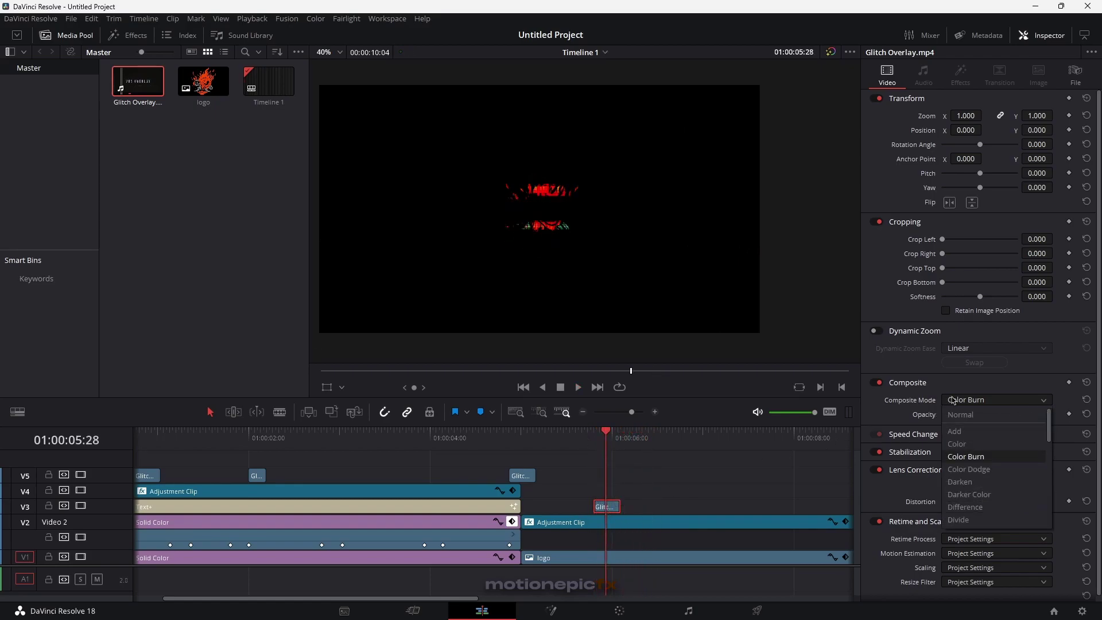
left_click(955, 434)
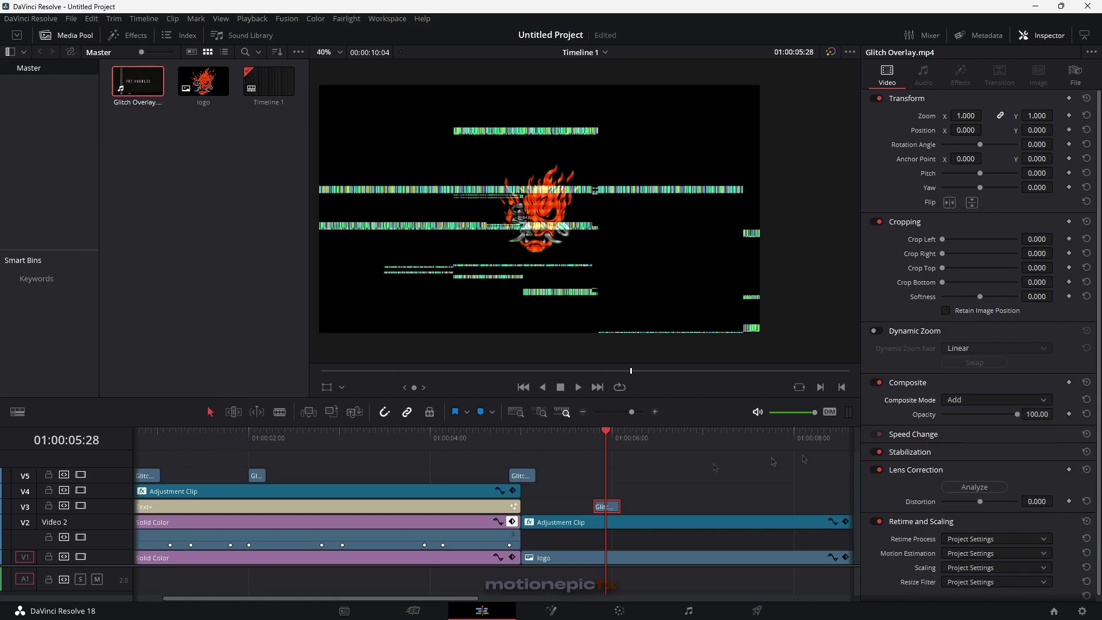
- Split the logo clip on V1 at the start of the V3 glitch clip and again a few frames after it
left_click(280, 411)
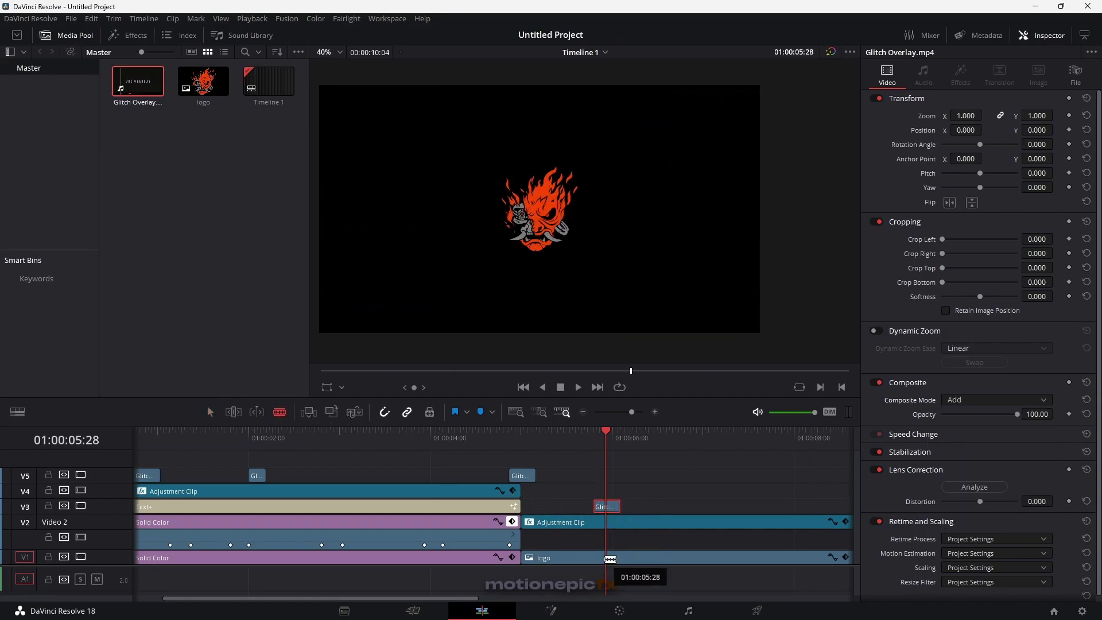
scroll(633, 414, "down", 1)
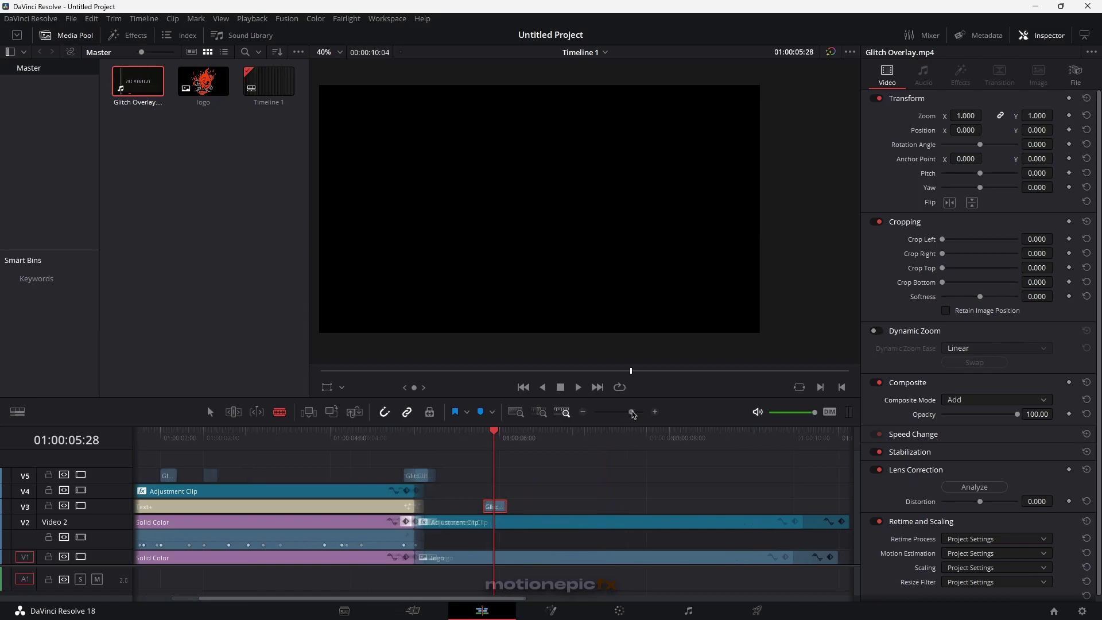
left_click(461, 439)
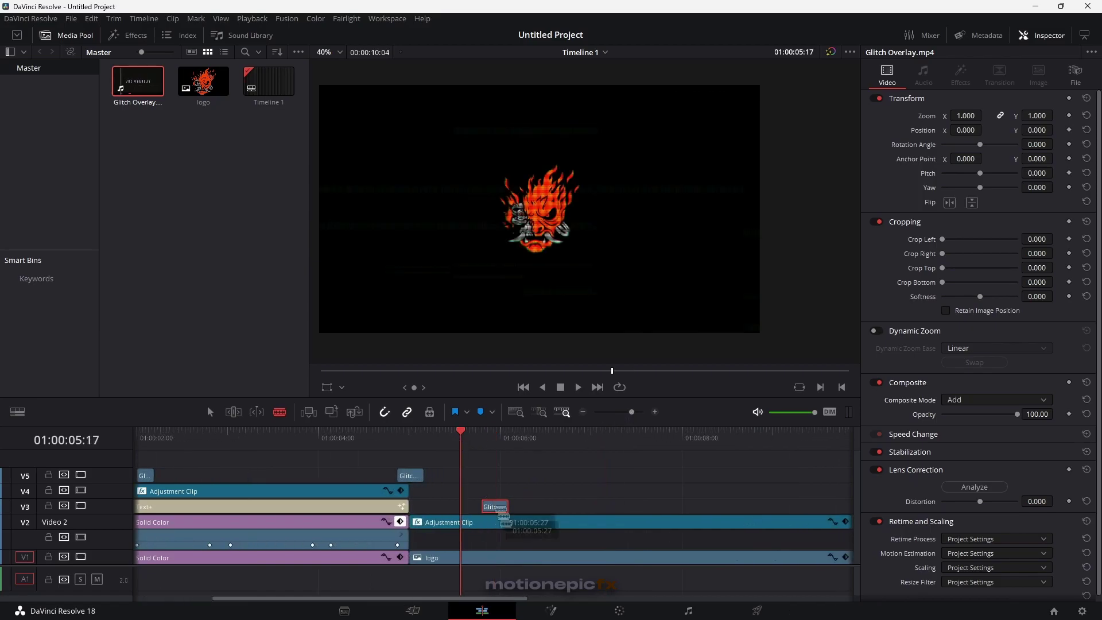
left_click(493, 558)
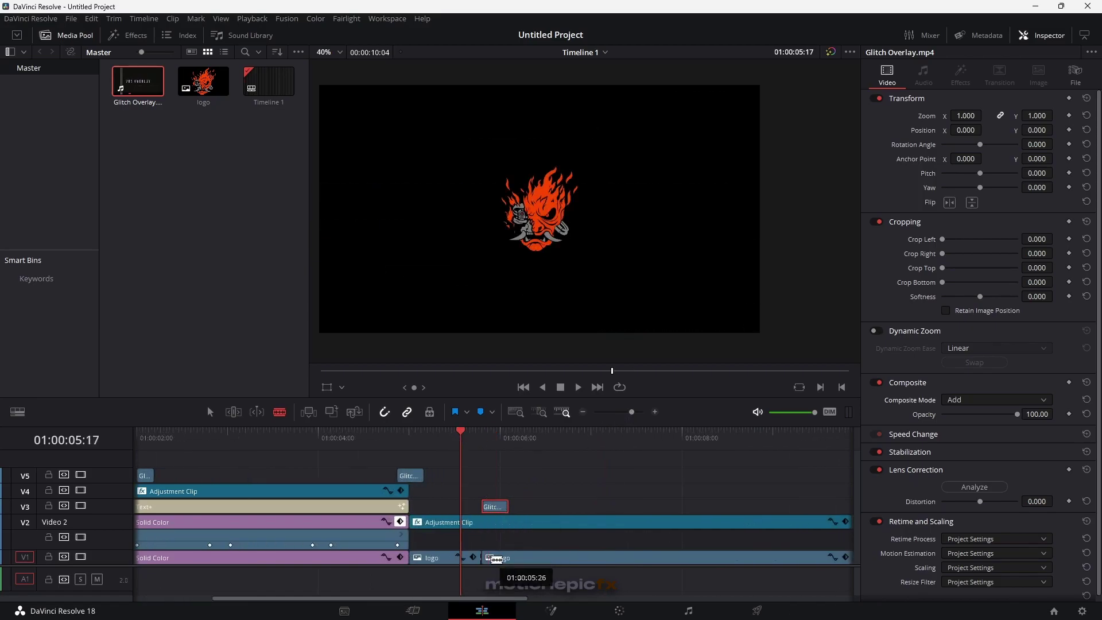
left_click(495, 558)
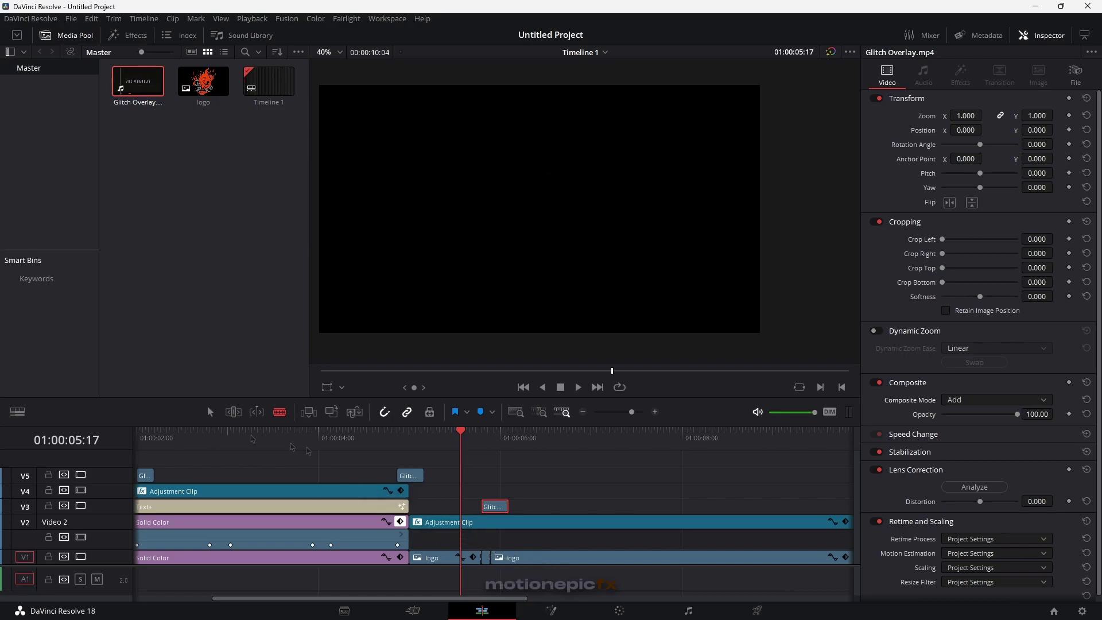
- Flip the short logo piece vertically, set its Position X to -174 and Rotation Angle to 35.73, and play back the result
left_click(489, 560)
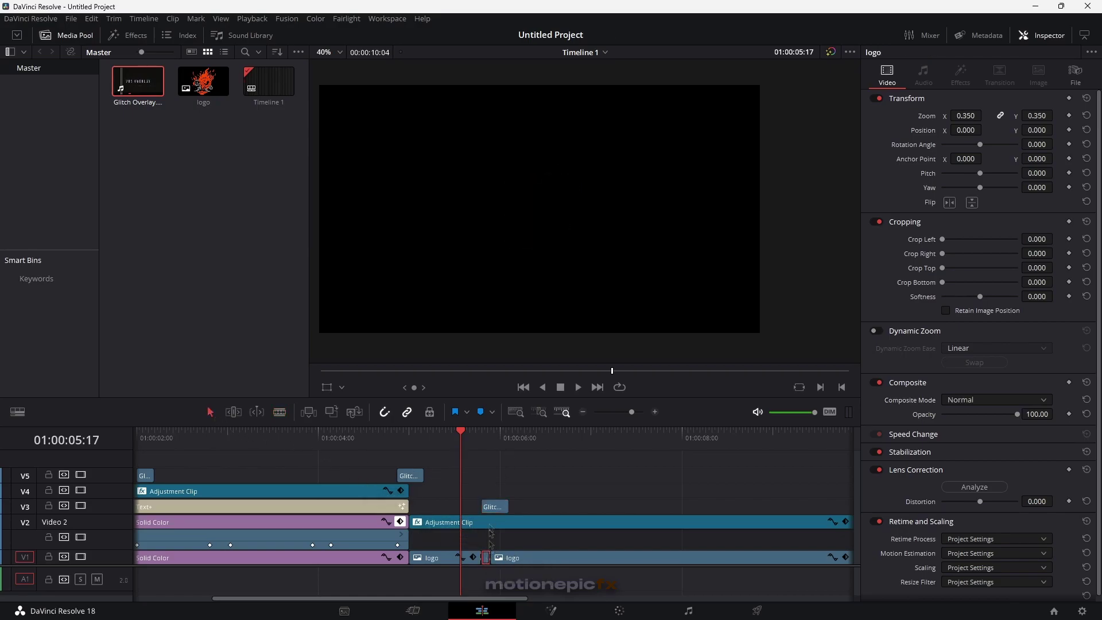
key("Down")
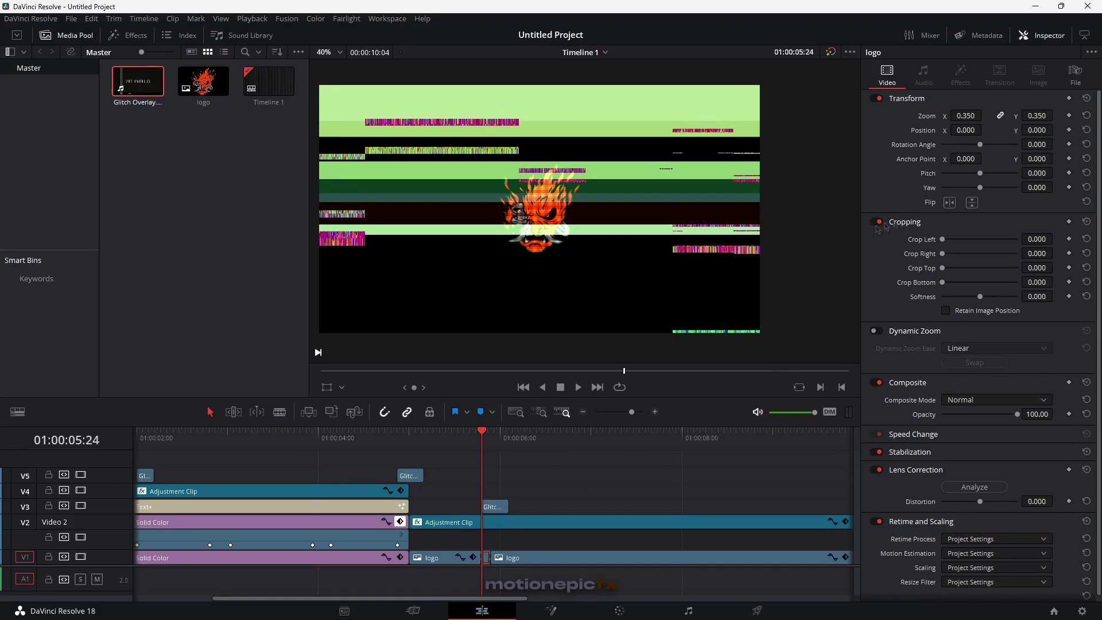
left_click(973, 204)
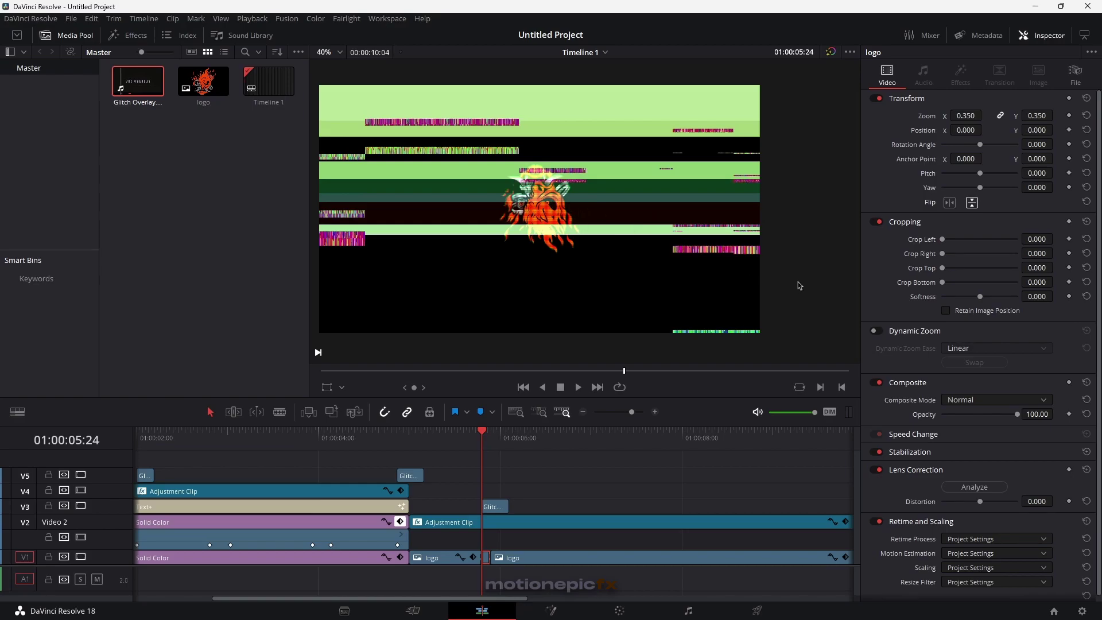
left_click_drag(970, 130, 919, 130)
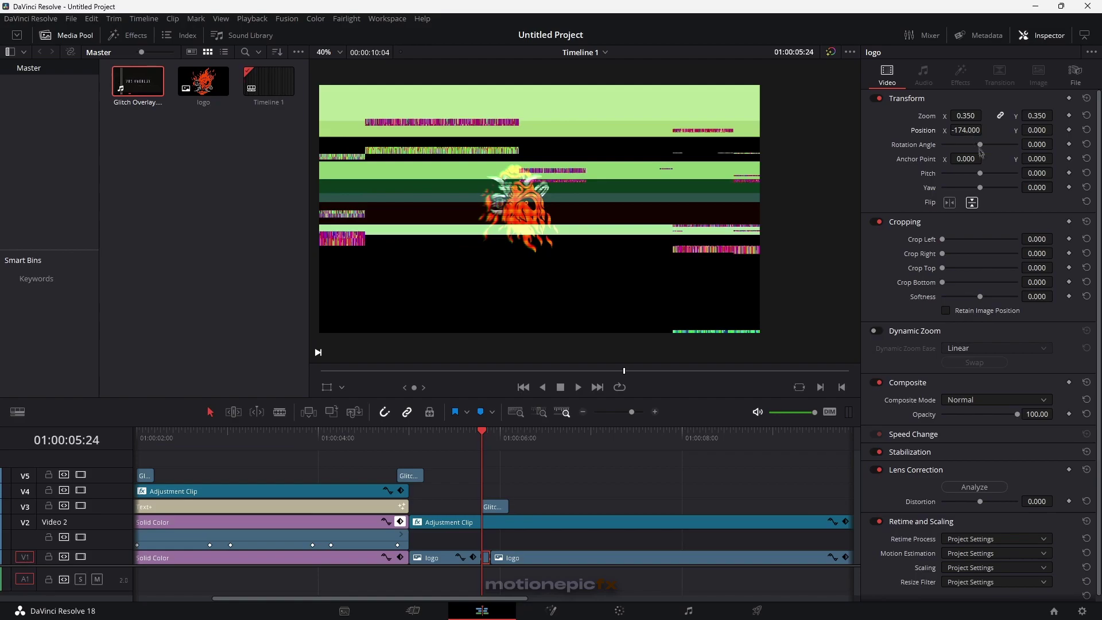
left_click_drag(982, 150, 984, 148)
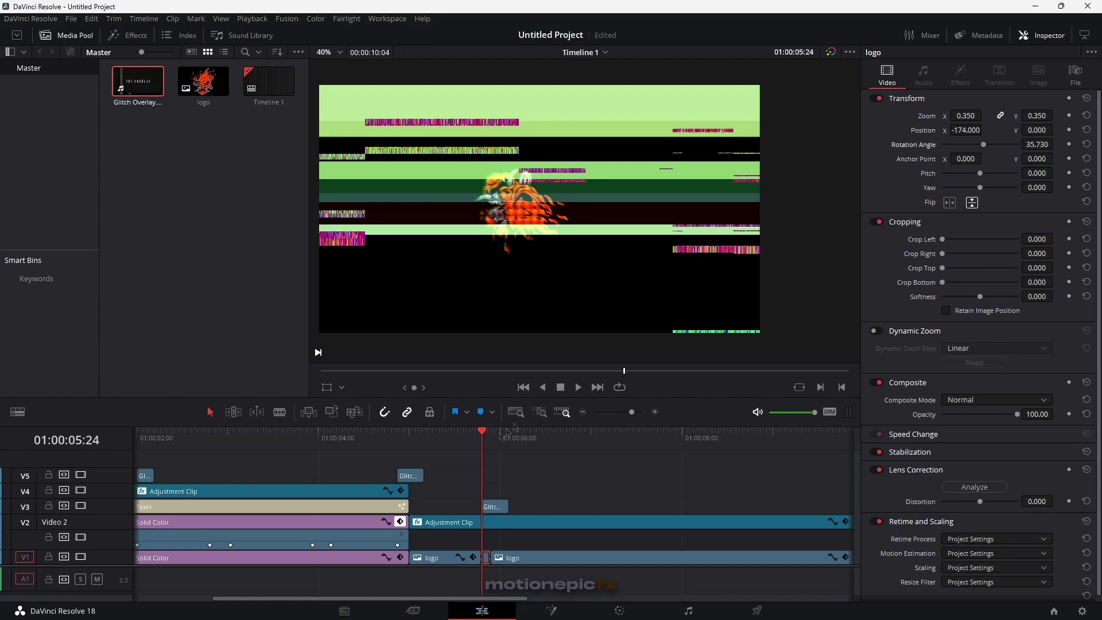
left_click(464, 441)
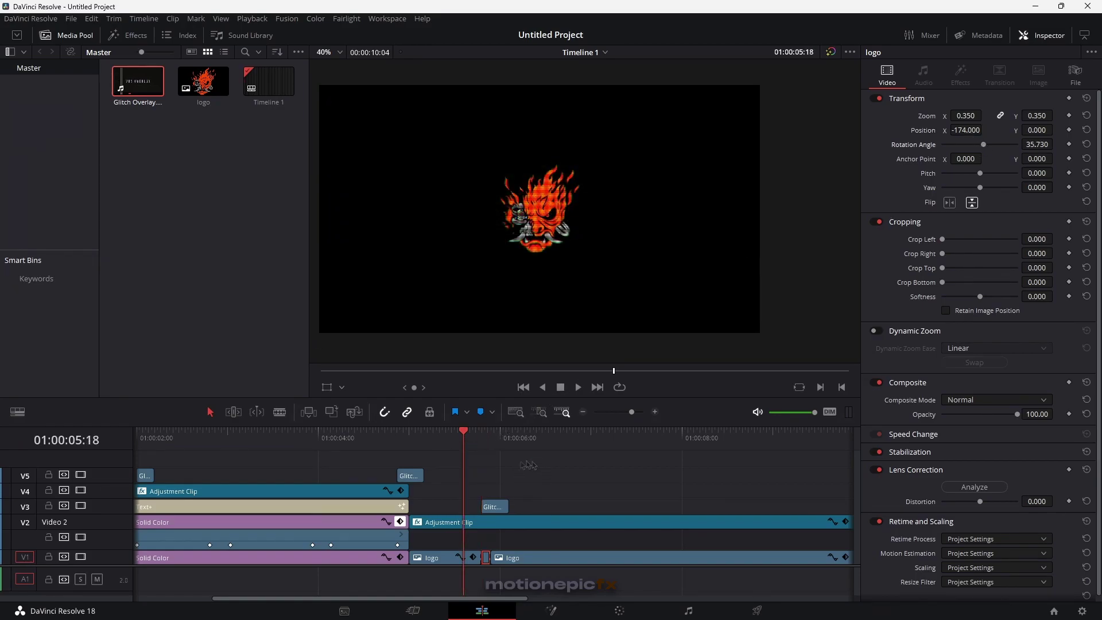
key("space")
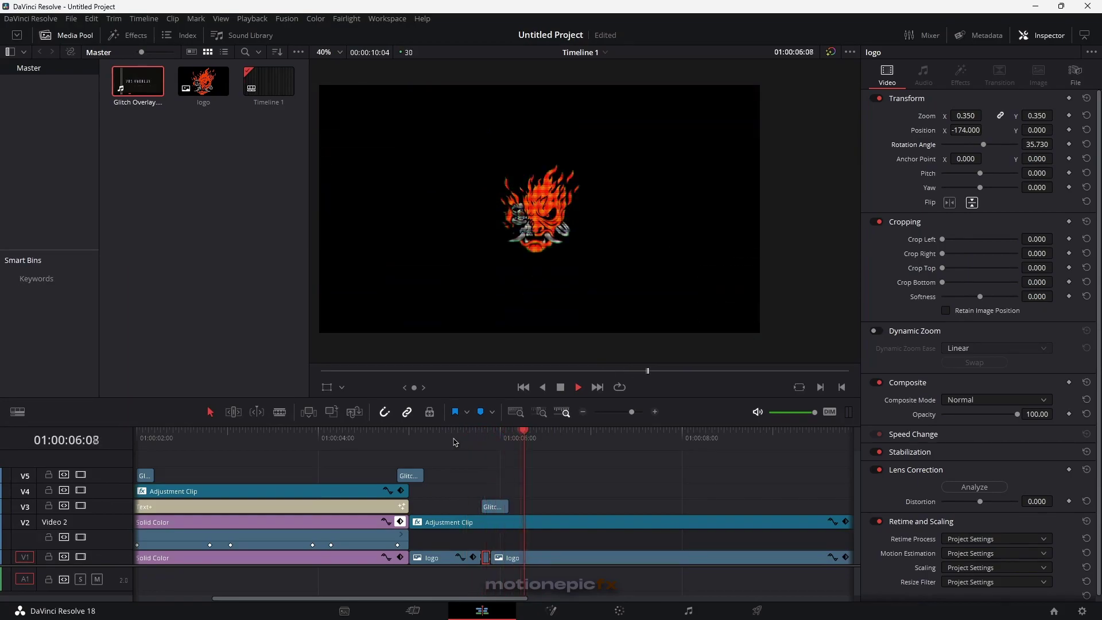
key("space")
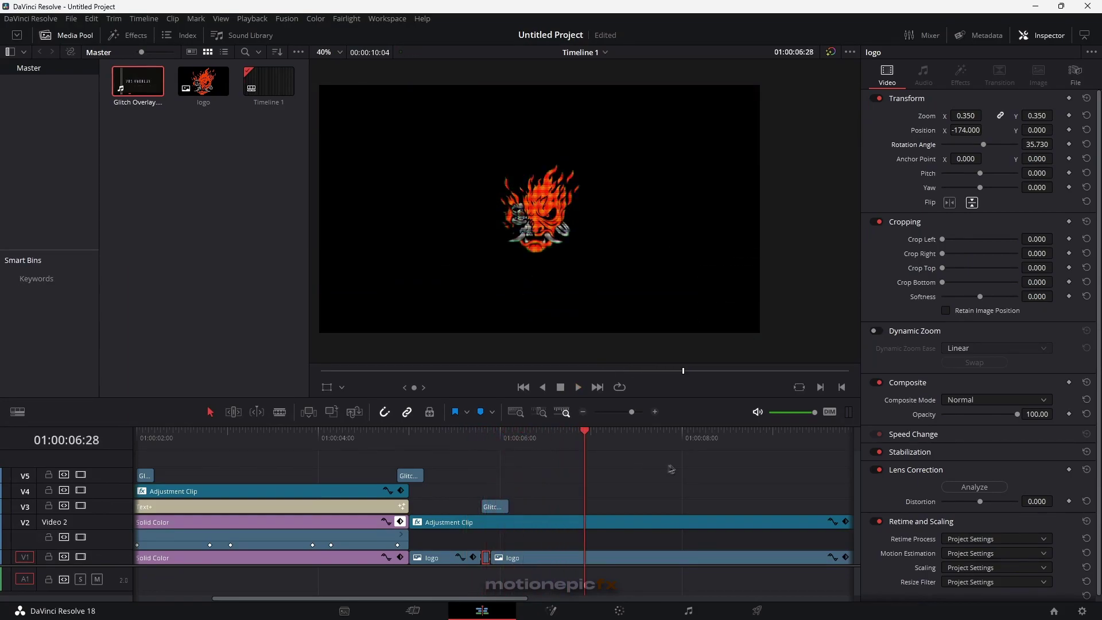
- Duplicate the V3 glitch clip to 01:00:06:28 on the same track and set the copy's Composite Mode to Hard Mix
left_click(496, 507)
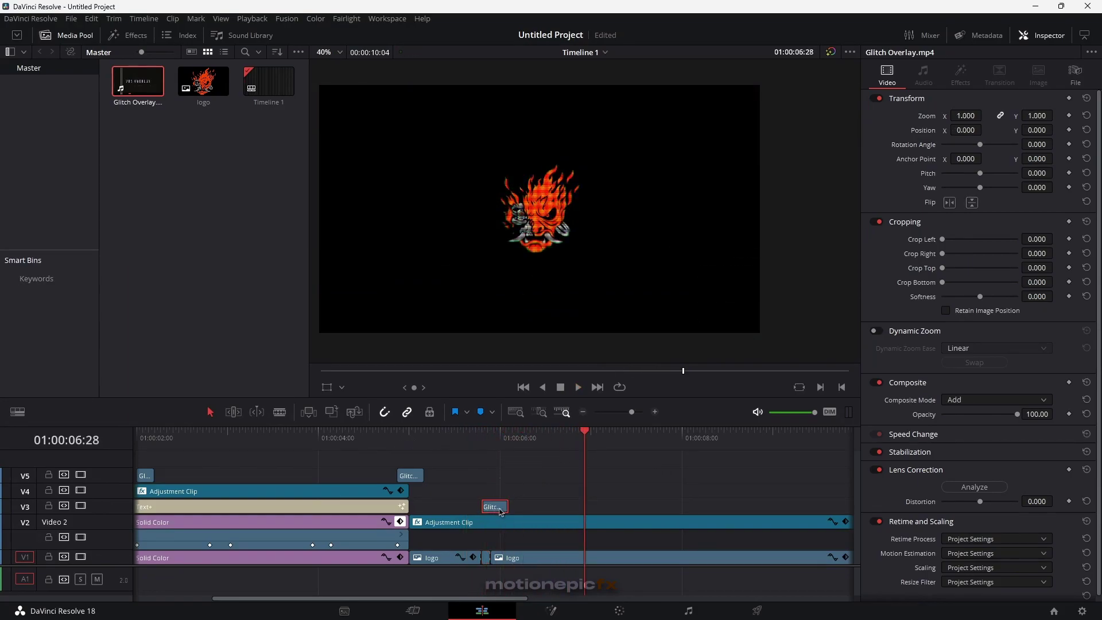
left_click_drag(497, 510, 597, 513)
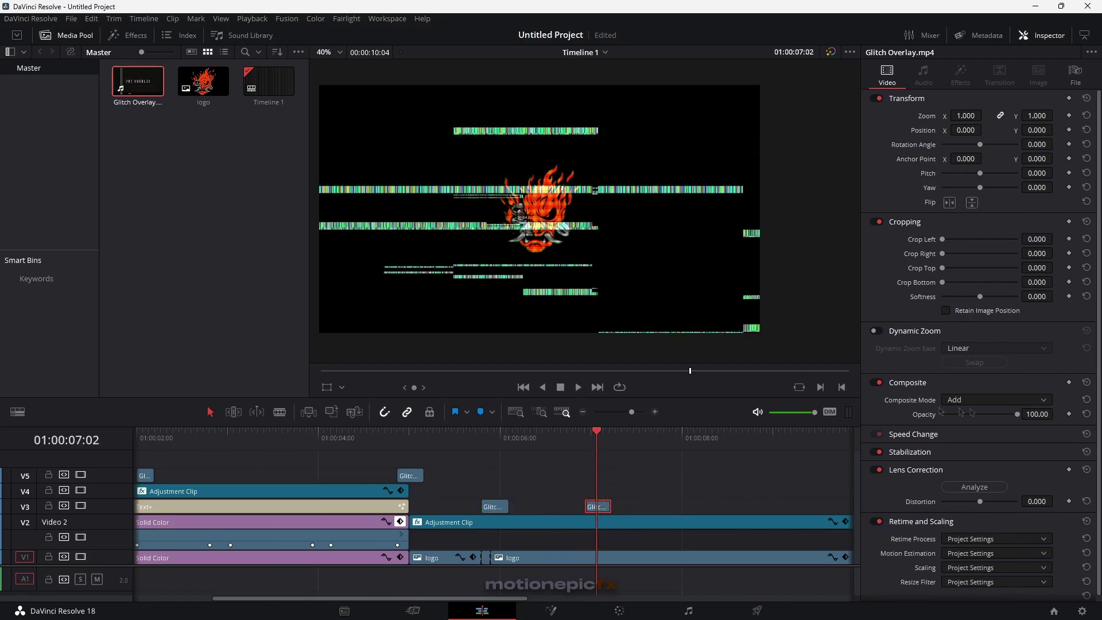
left_click(988, 400)
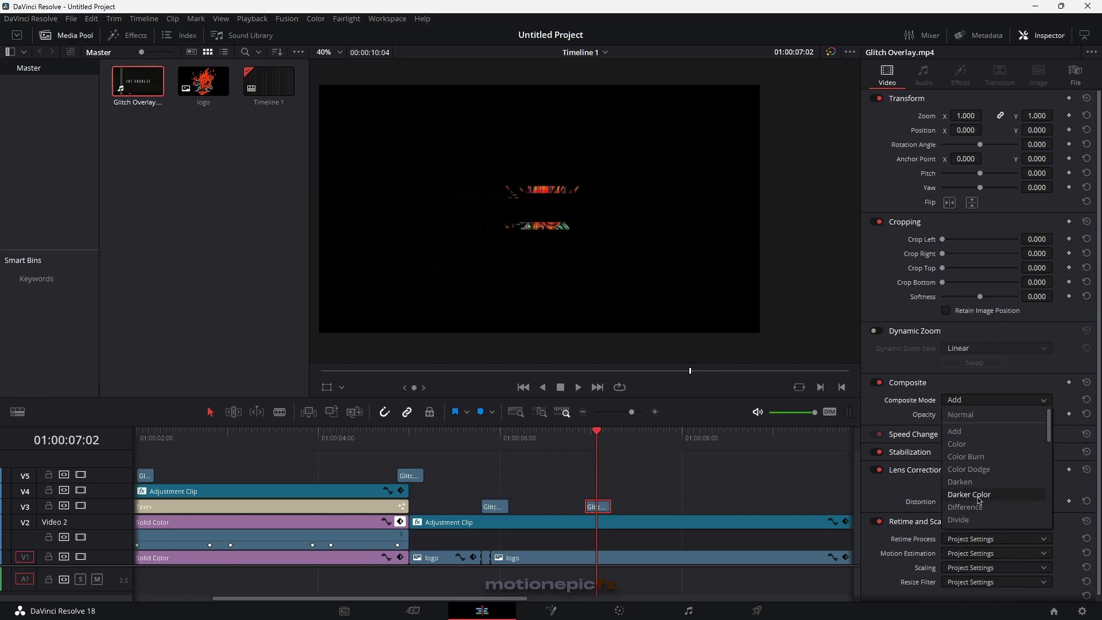
scroll(976, 492, "down", 2)
left_click(969, 484)
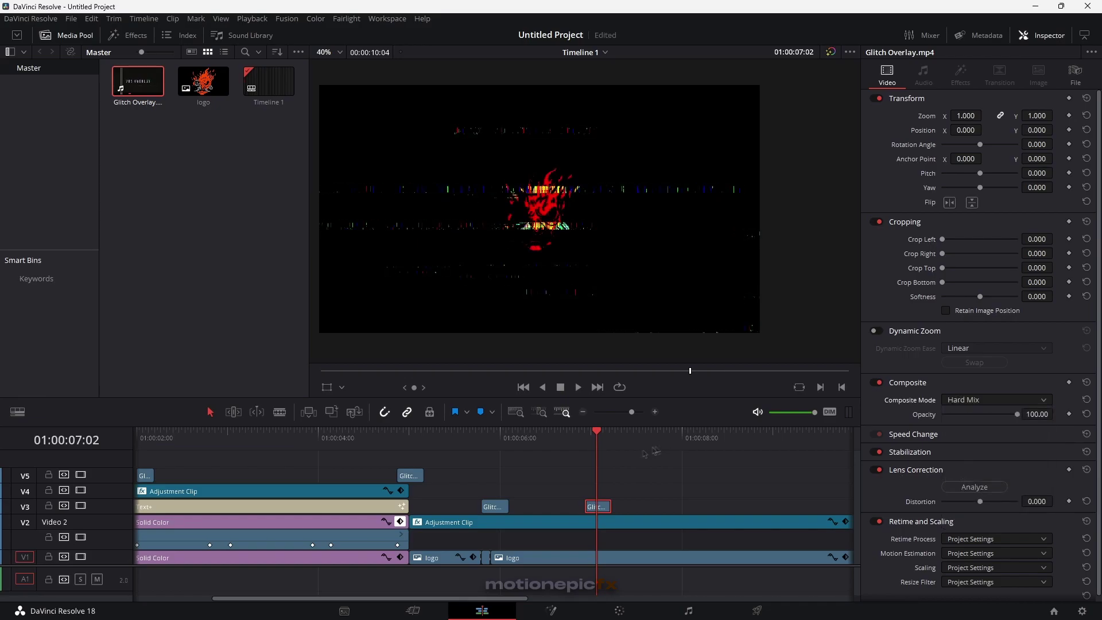
- Trim the end of the Hard Mix glitch clip to about 01:00:07:02 and play back that part of the logo
left_click_drag(612, 508, 605, 506)
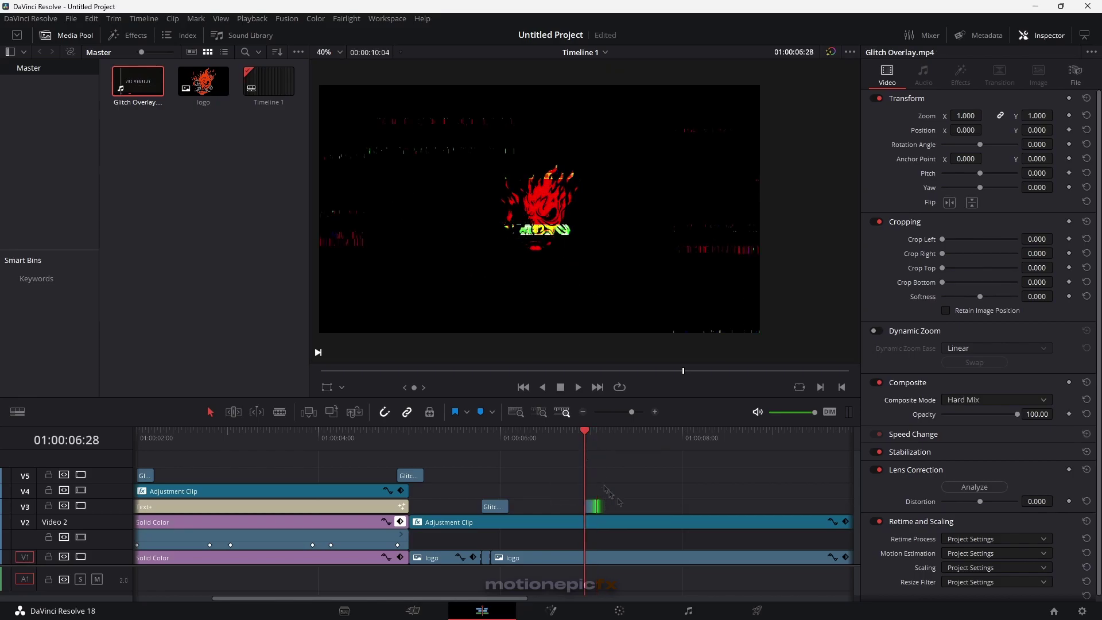
left_click(570, 441)
key("space")
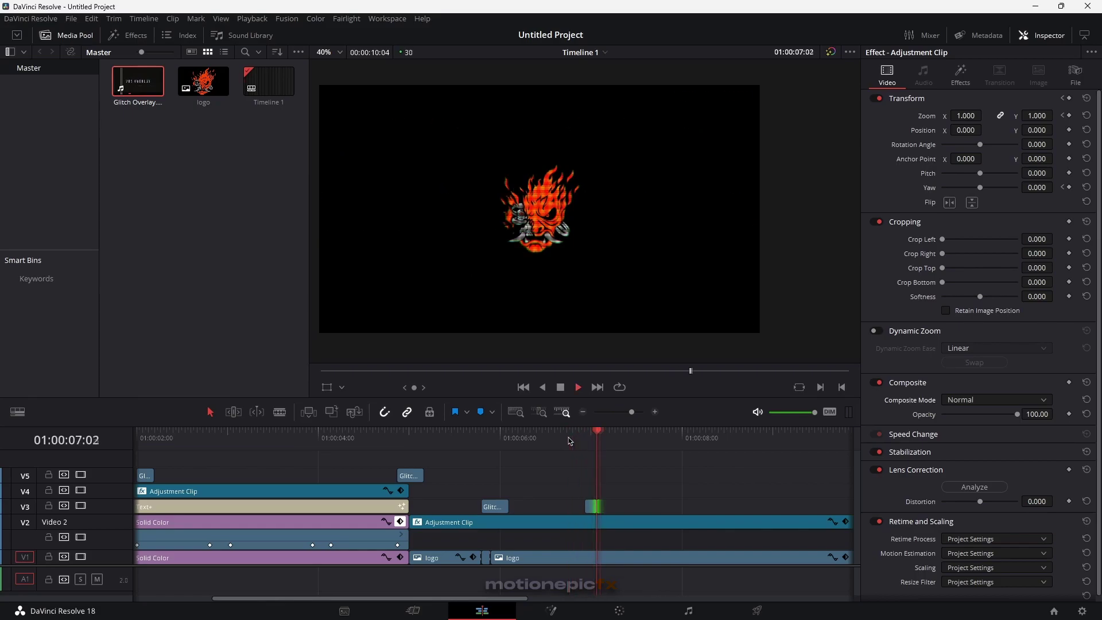
key("space")
- Split the logo clip on V1 at the start and end of the Hard Mix glitch clip and select the short piece between
key("b")
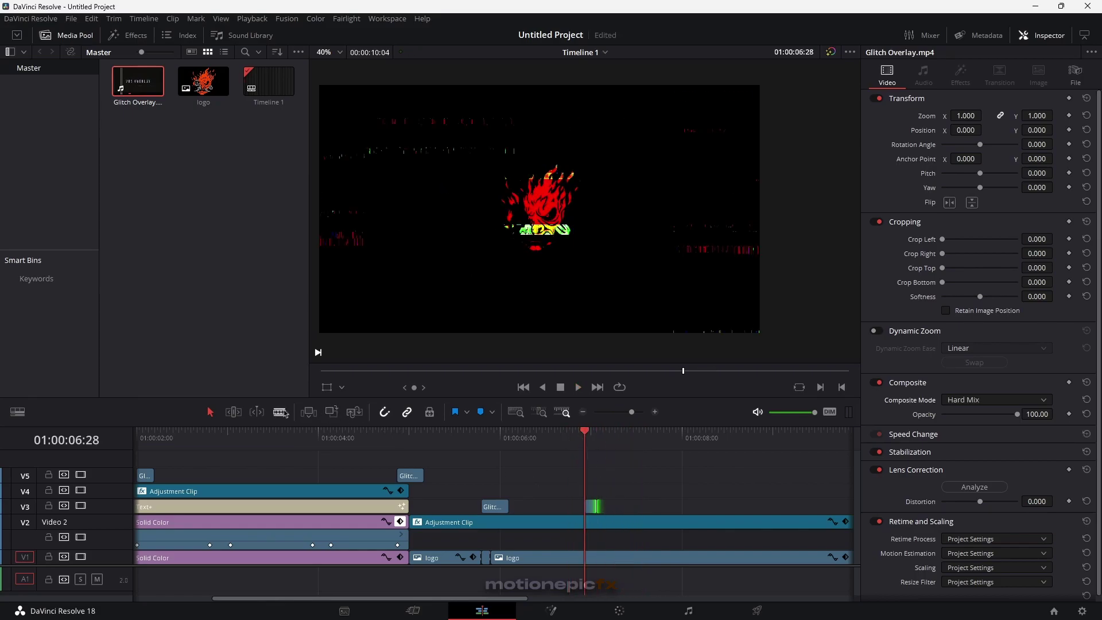
left_click(597, 558)
key("a")
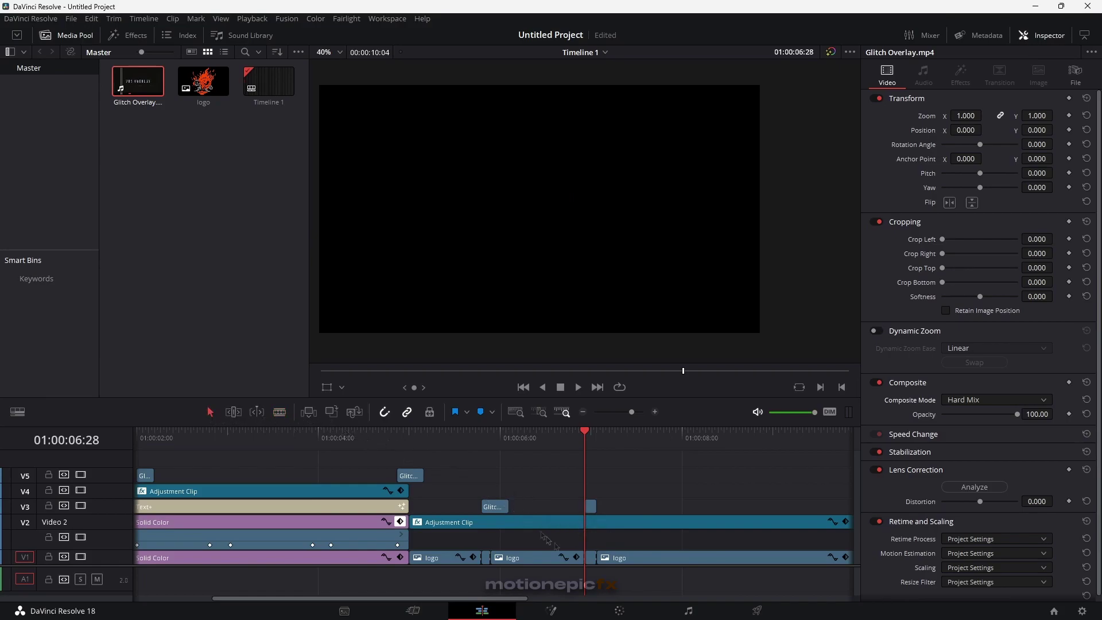
left_click(593, 559)
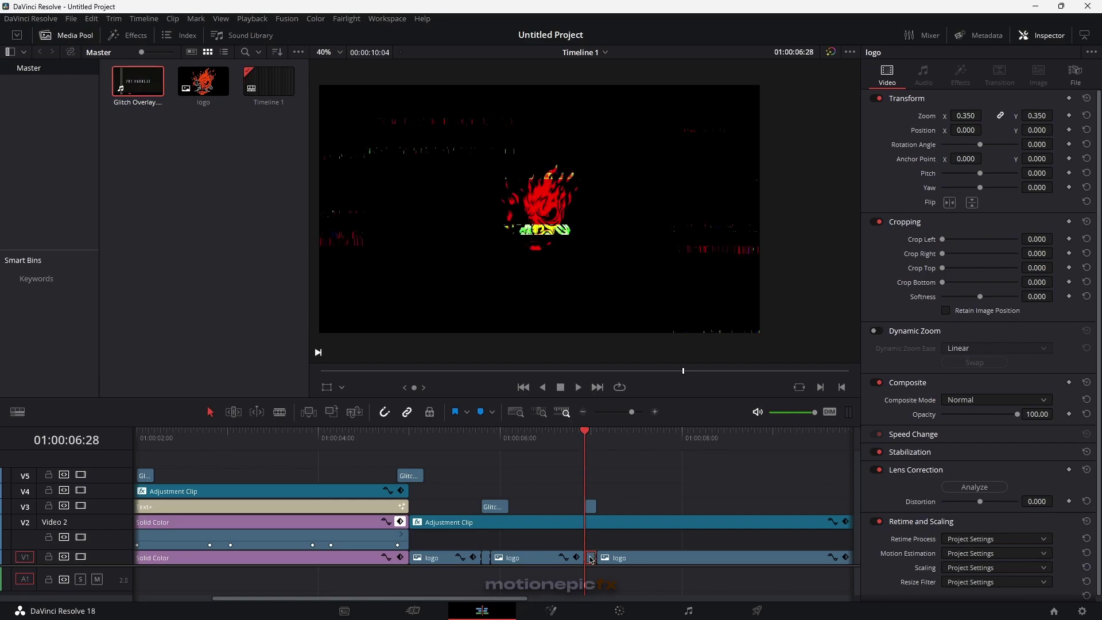
- Set the short logo piece's Zoom to 0.550, flip it horizontally, set Position X to 114, and play back the result
left_click_drag(969, 118, 1003, 116)
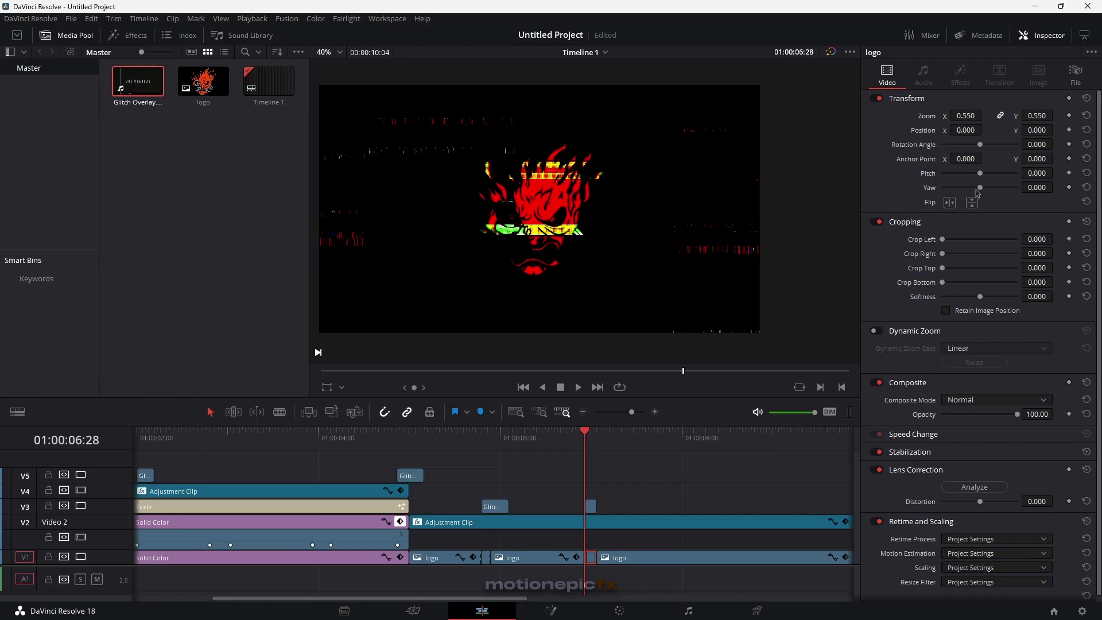
left_click(955, 204)
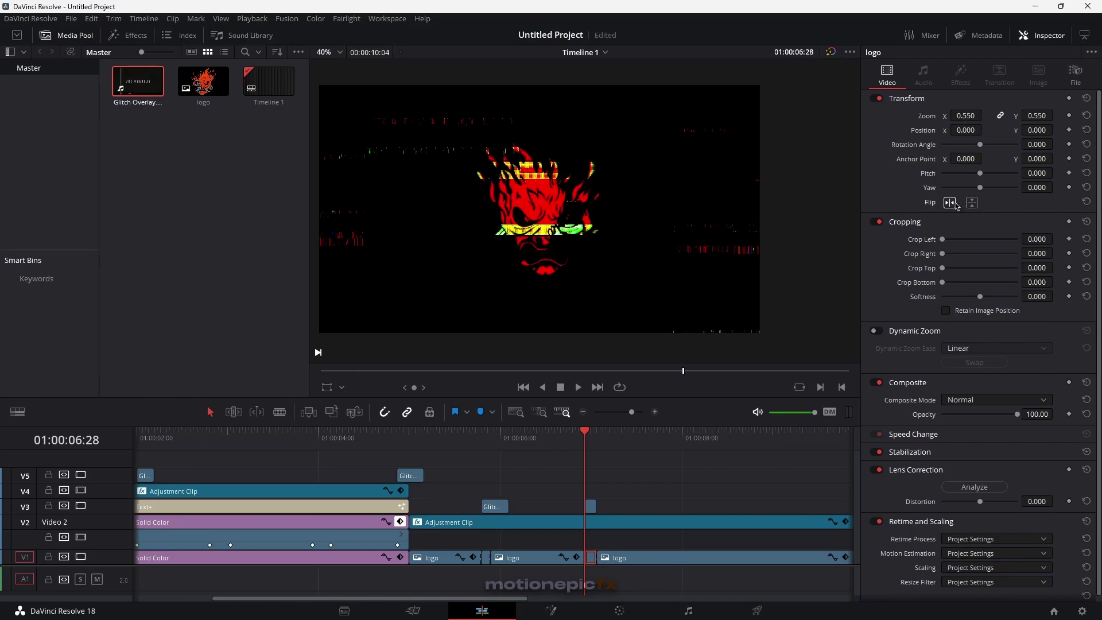
left_click_drag(966, 130, 989, 131)
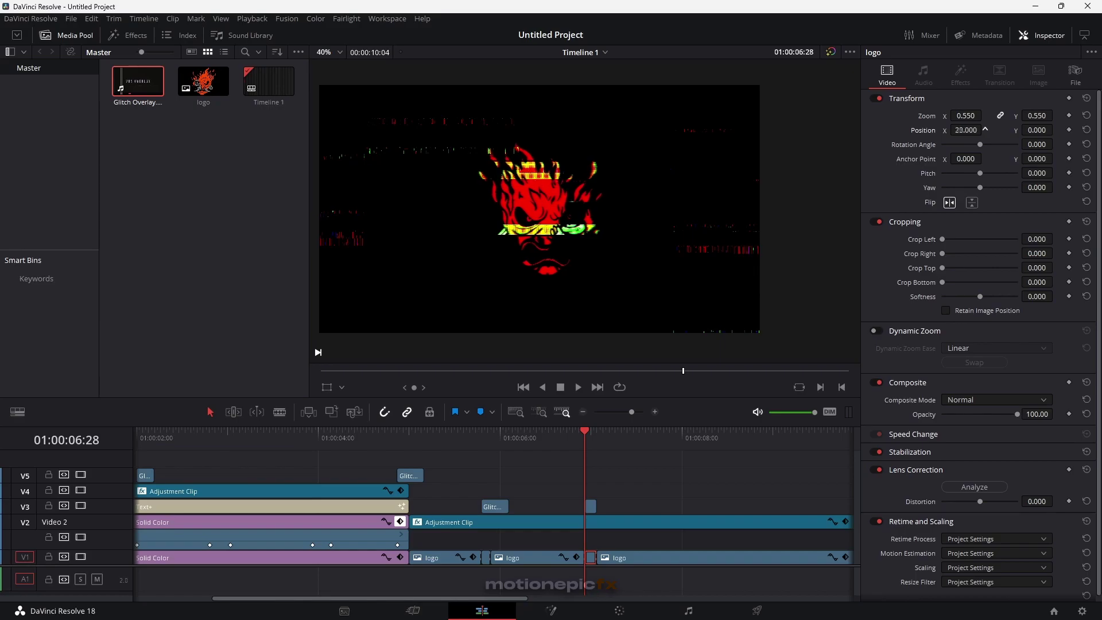
left_click(539, 433)
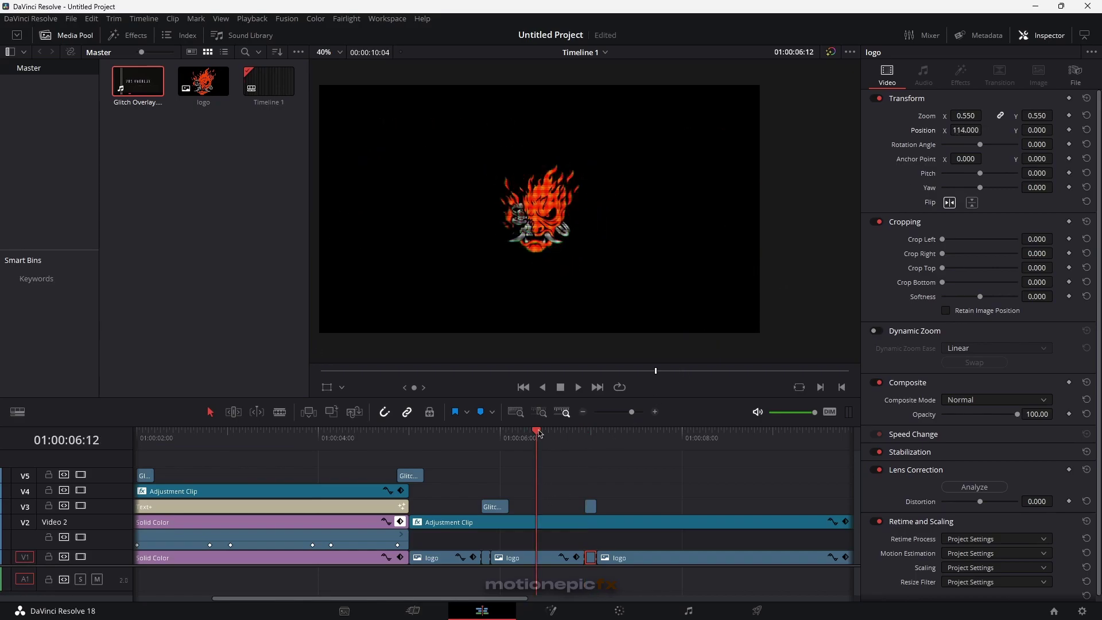
key("space")
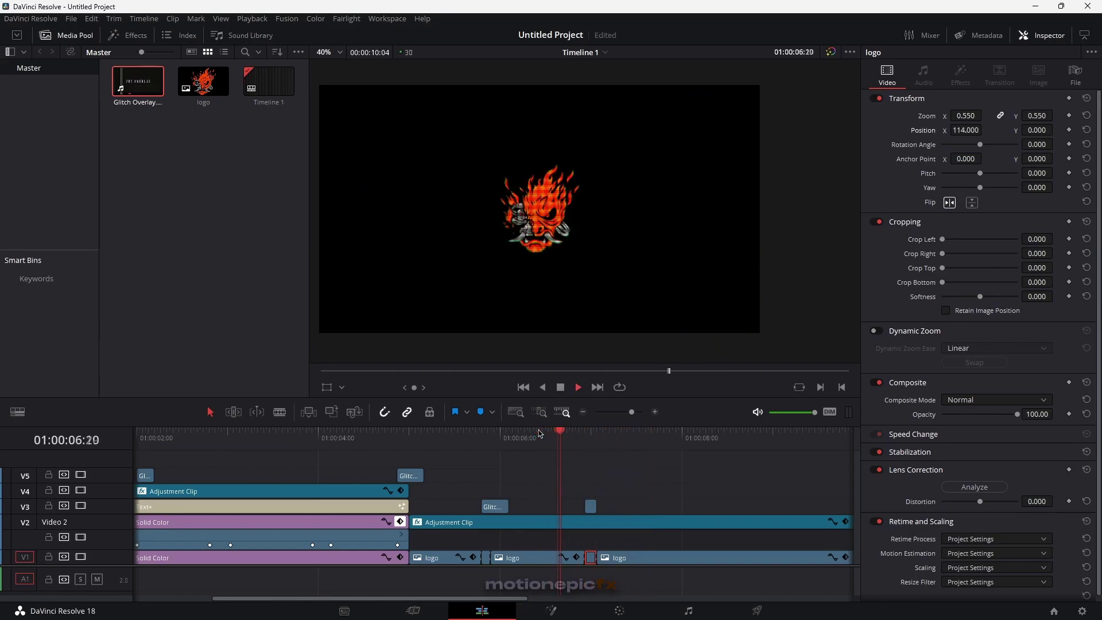
left_click(540, 433)
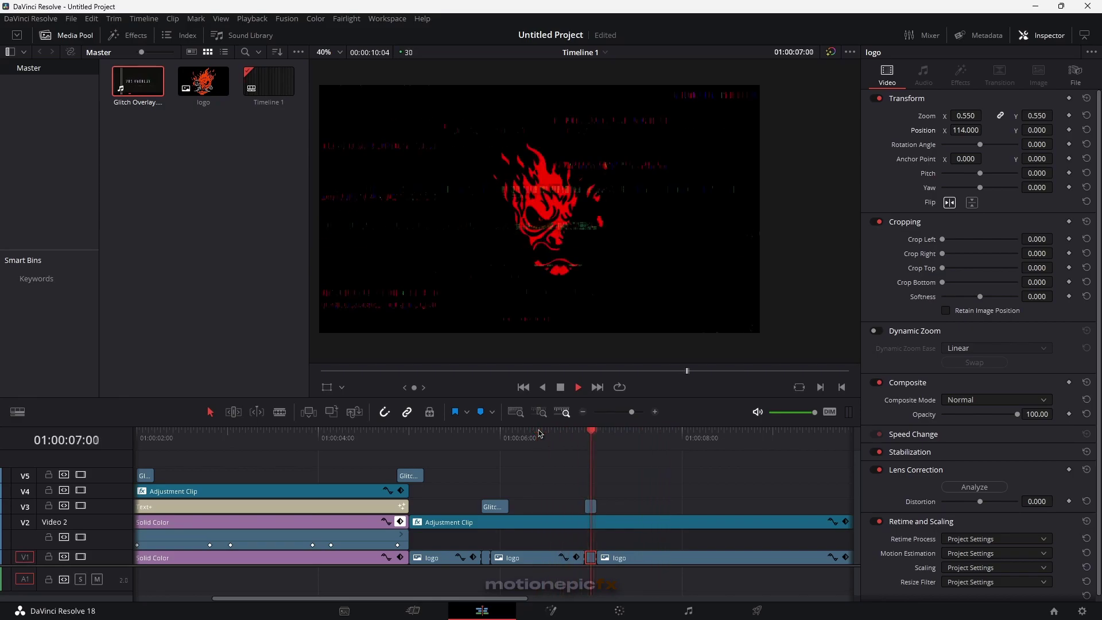
key("space")
- Move the two glitch clips over the logo from V3 to V4 and add a basic Text title on V3 above the logo
left_click_drag(447, 473, 595, 498)
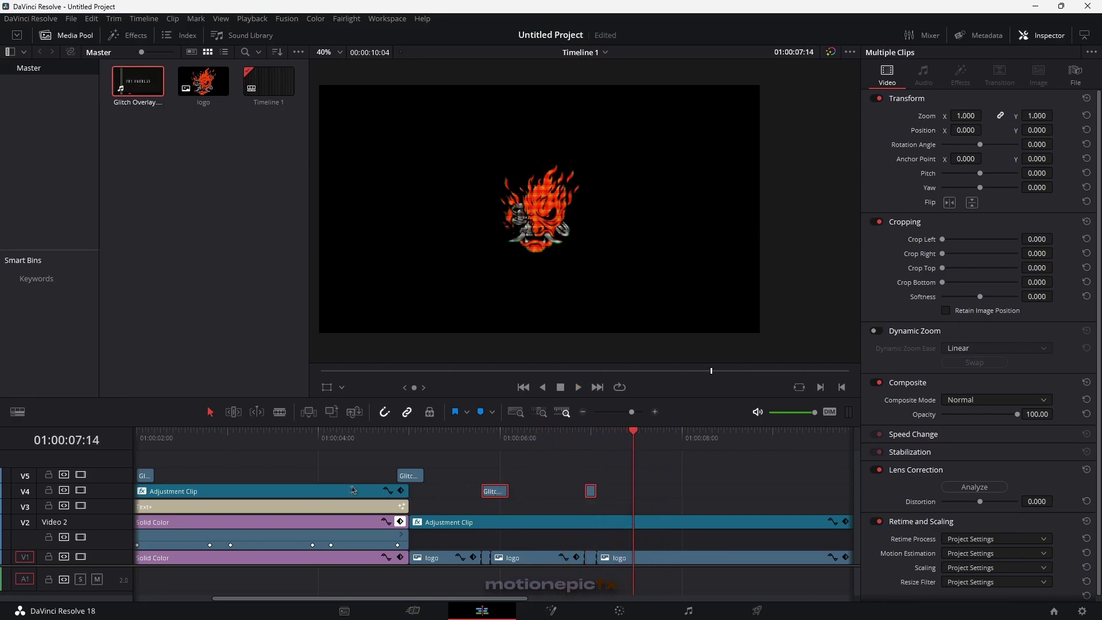
left_click(128, 34)
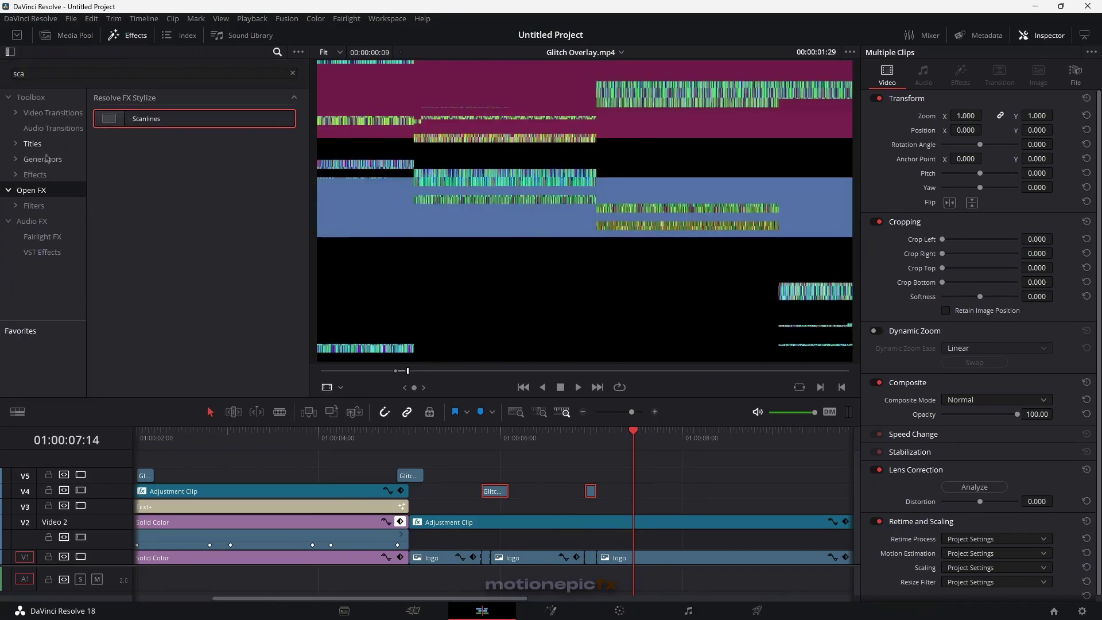
left_click(32, 144)
left_click(293, 73)
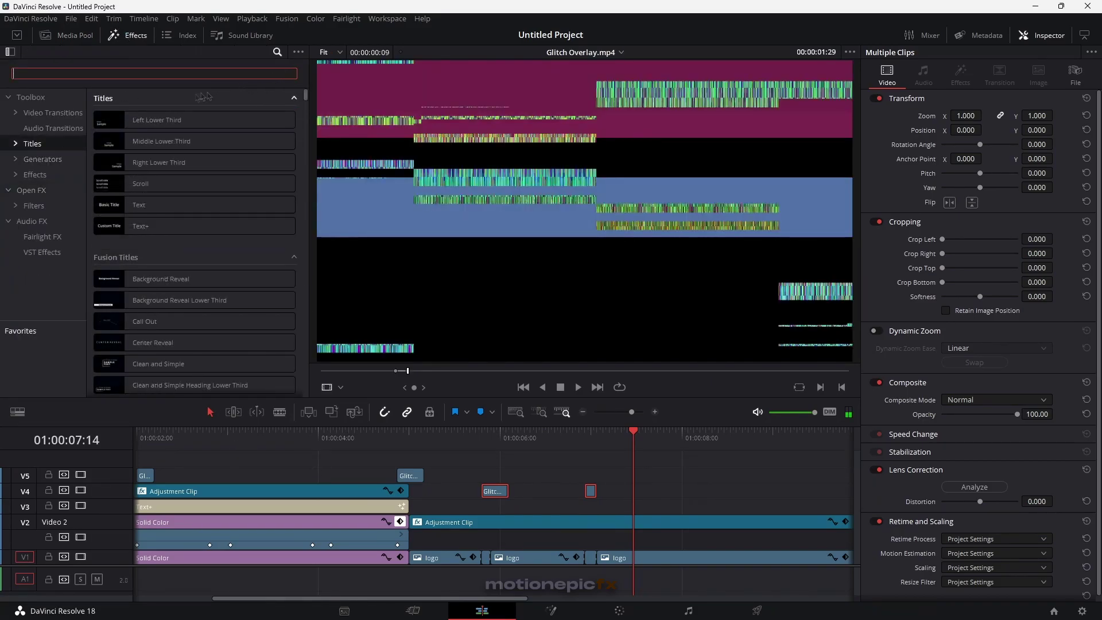
left_click_drag(190, 205, 412, 507)
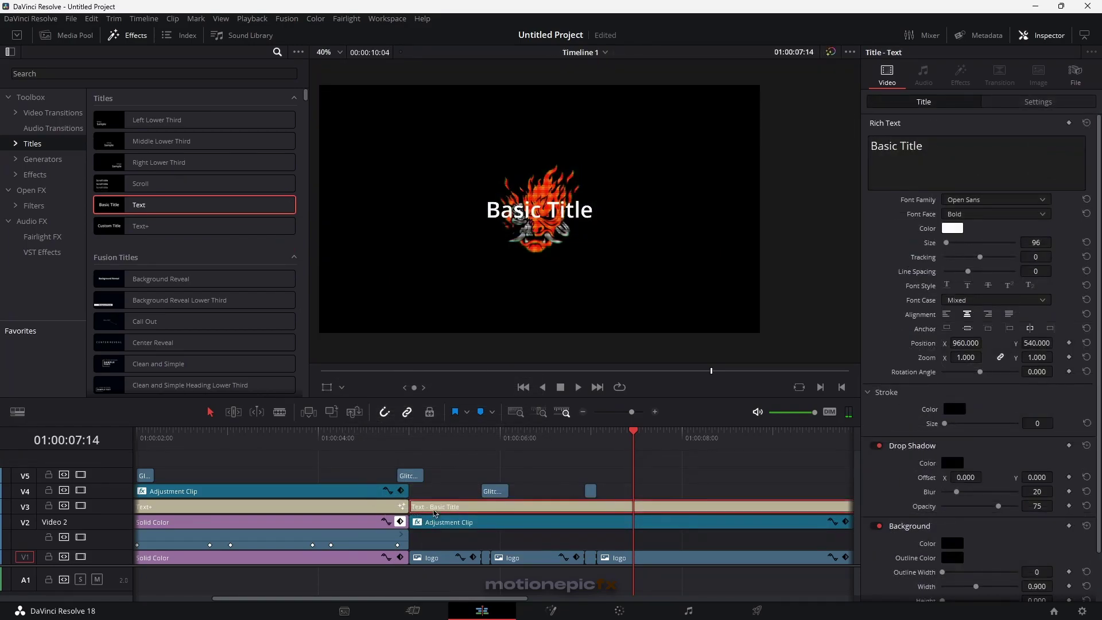
- Replace the title's text with CYBERSAMURAI
left_click(451, 438)
triple_click(933, 151)
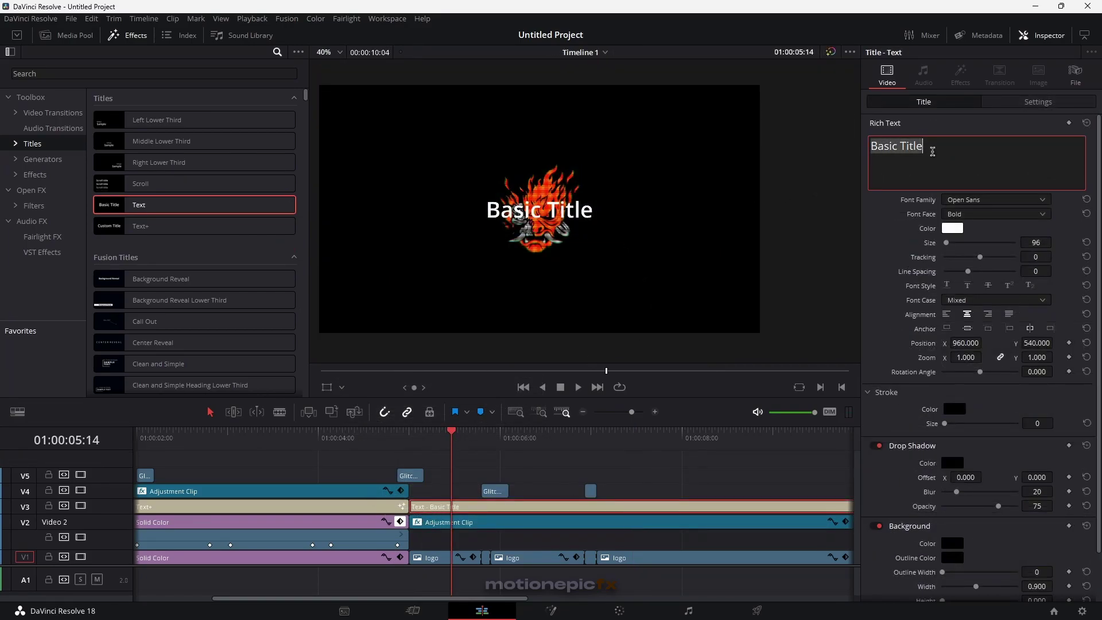
type("CYBERSAMURAI")
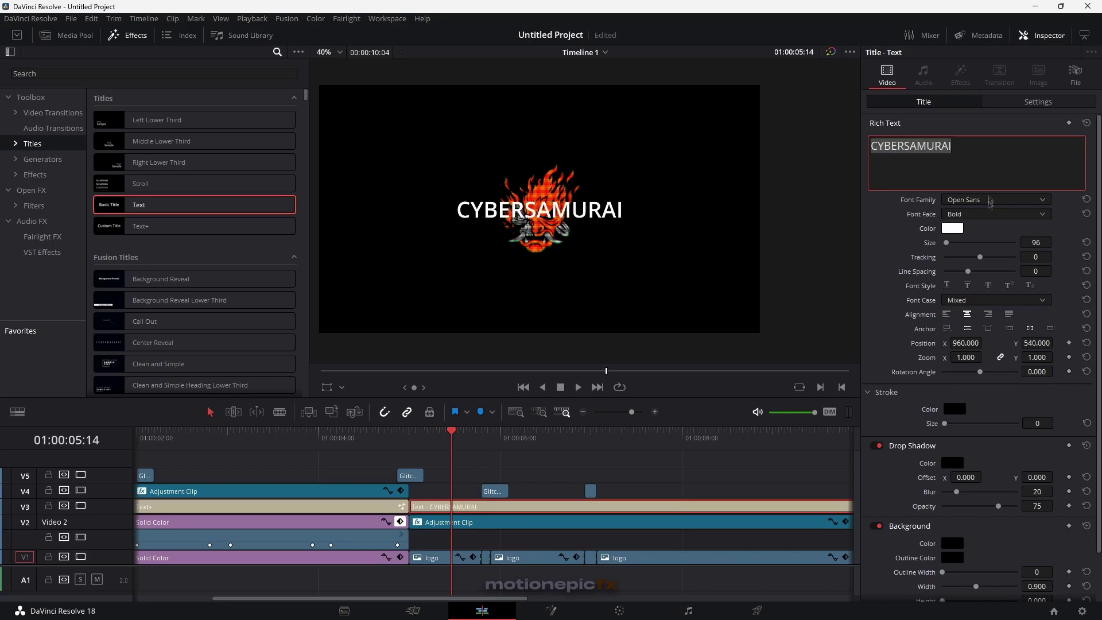
- Set the title's font to JetBrains Mono with Tracking 20 and Size 45, and lower it to Position Y 290
left_click(988, 200)
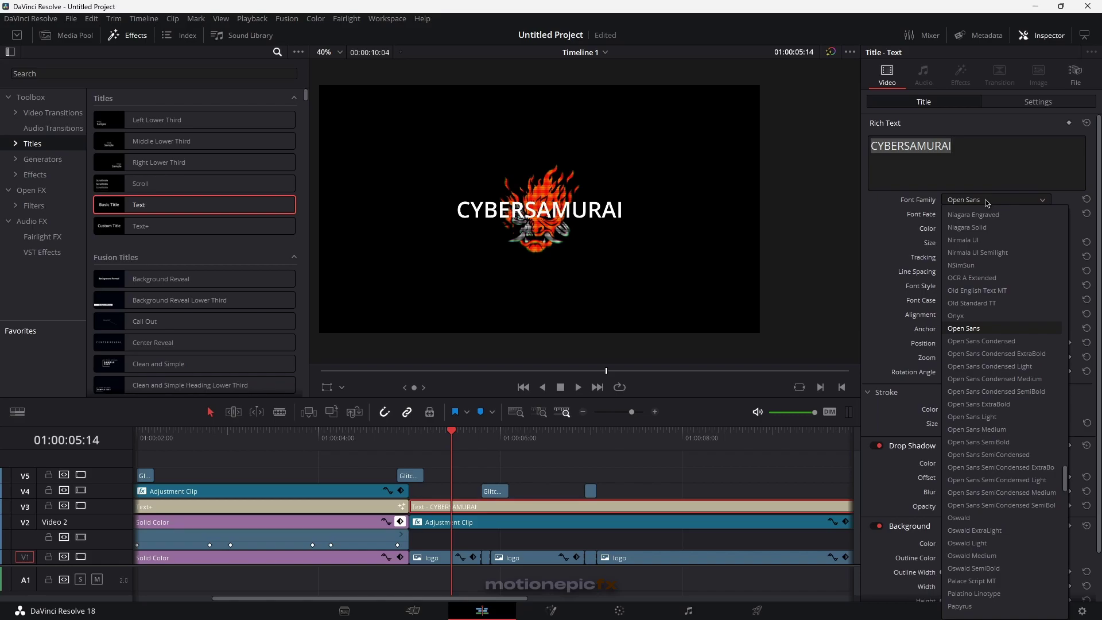
key("j")
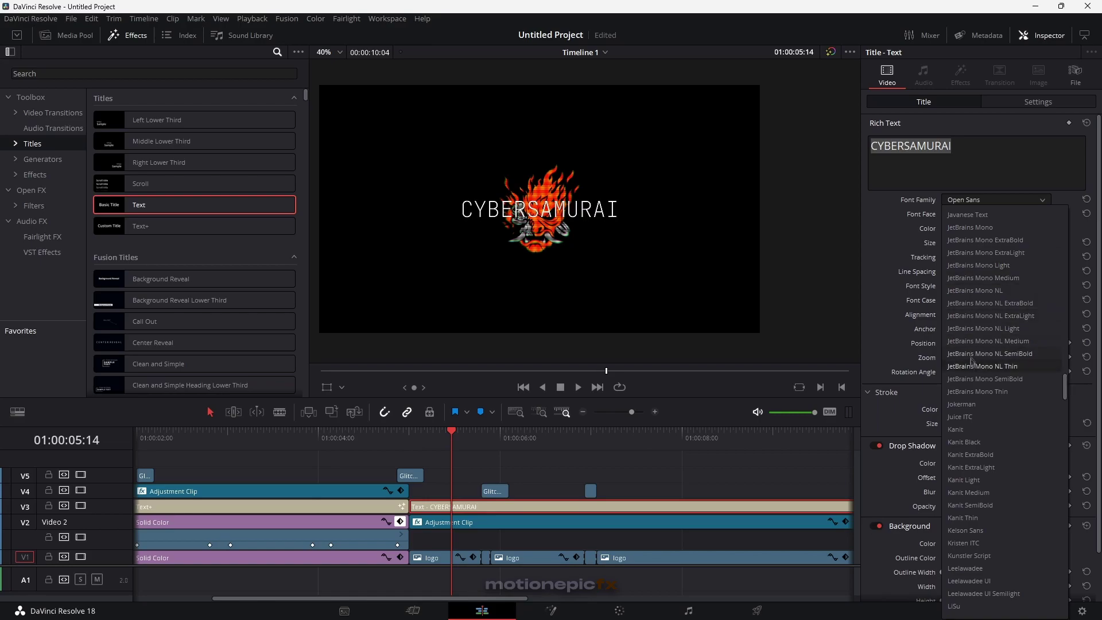
left_click(971, 227)
left_click_drag(981, 257, 1031, 243)
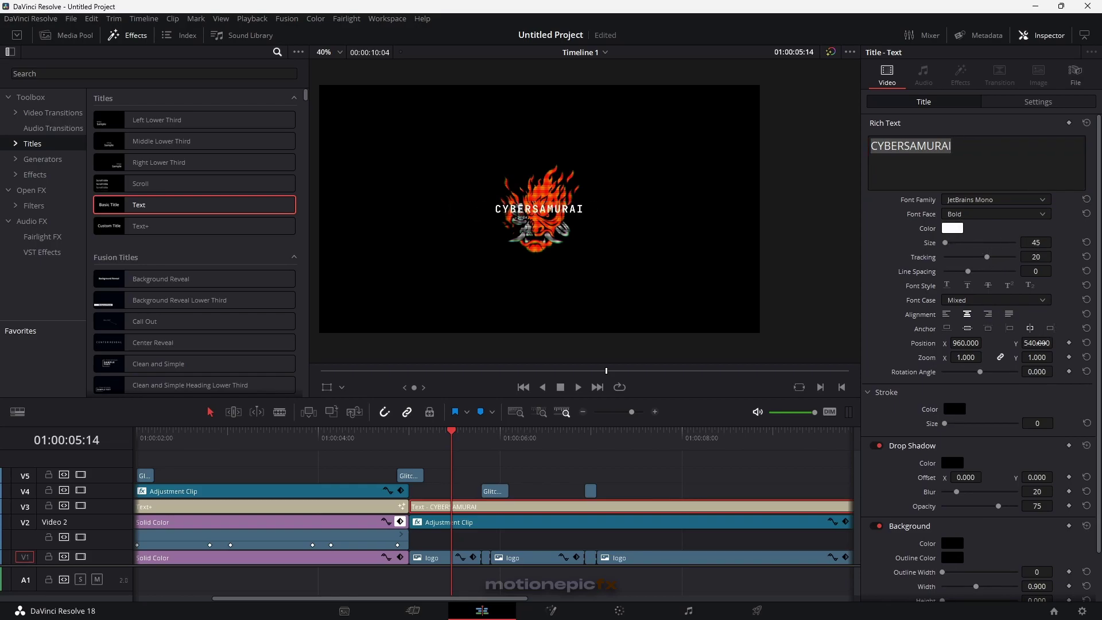
left_click_drag(1037, 343, 1035, 356)
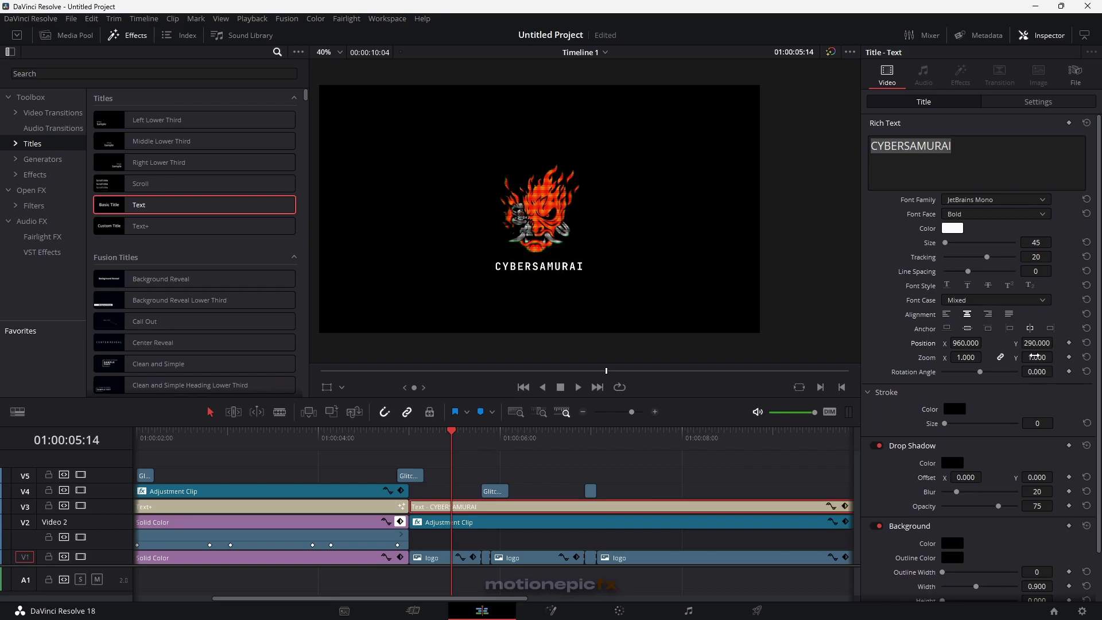
- Color the CYBERSAMURAI title with the orange sampled from the logo and reduce its Size to 37
left_click(952, 228)
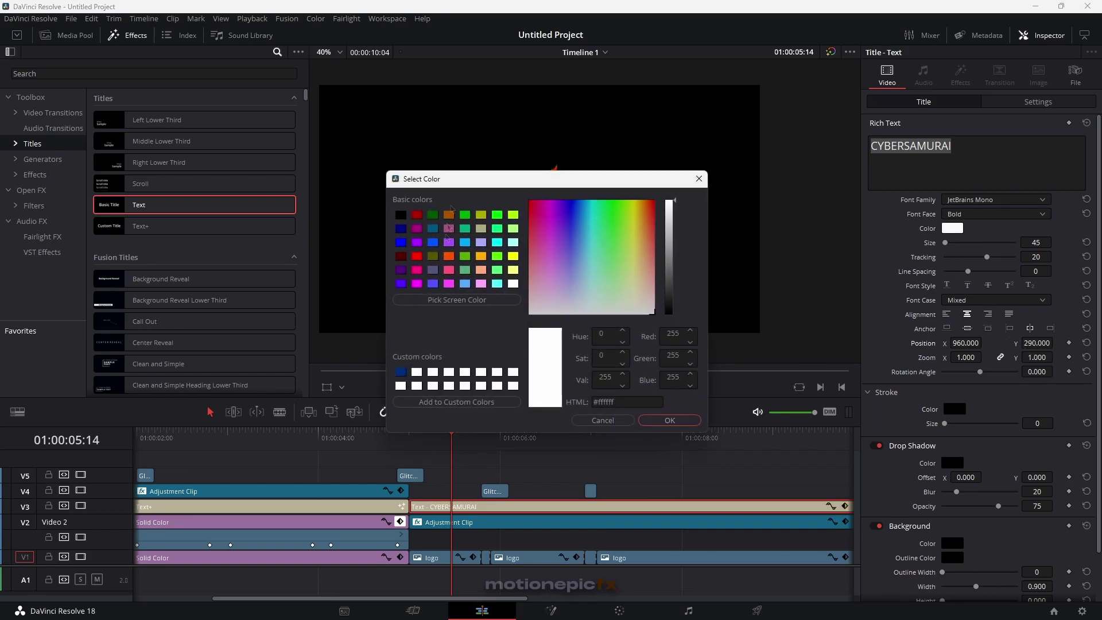
left_click_drag(464, 180, 477, 241)
left_click(470, 364)
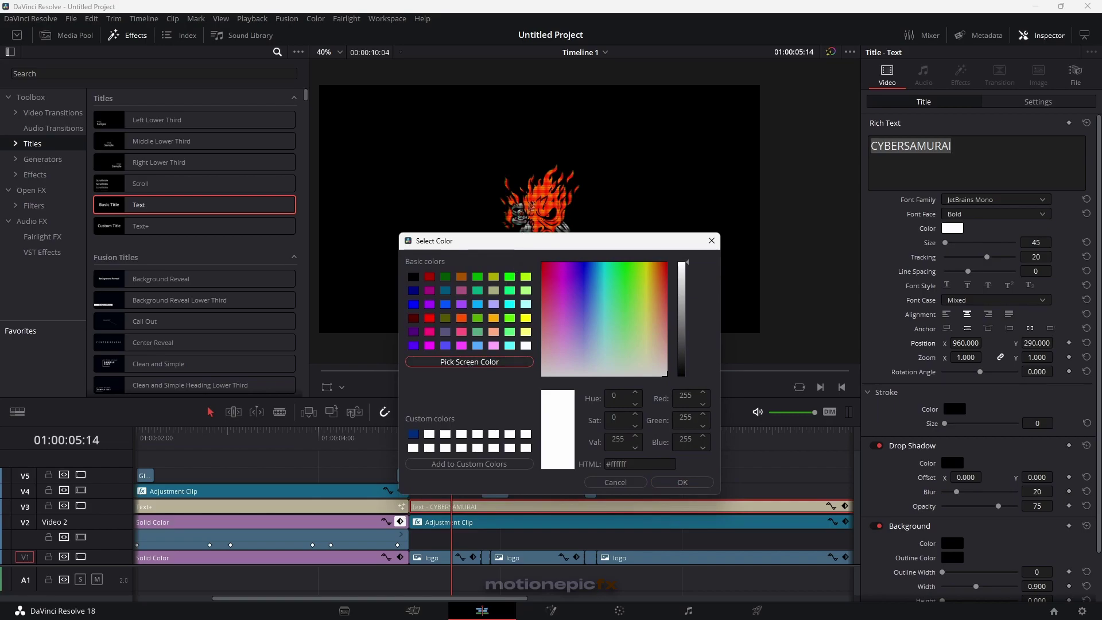
left_click(539, 216)
left_click(682, 482)
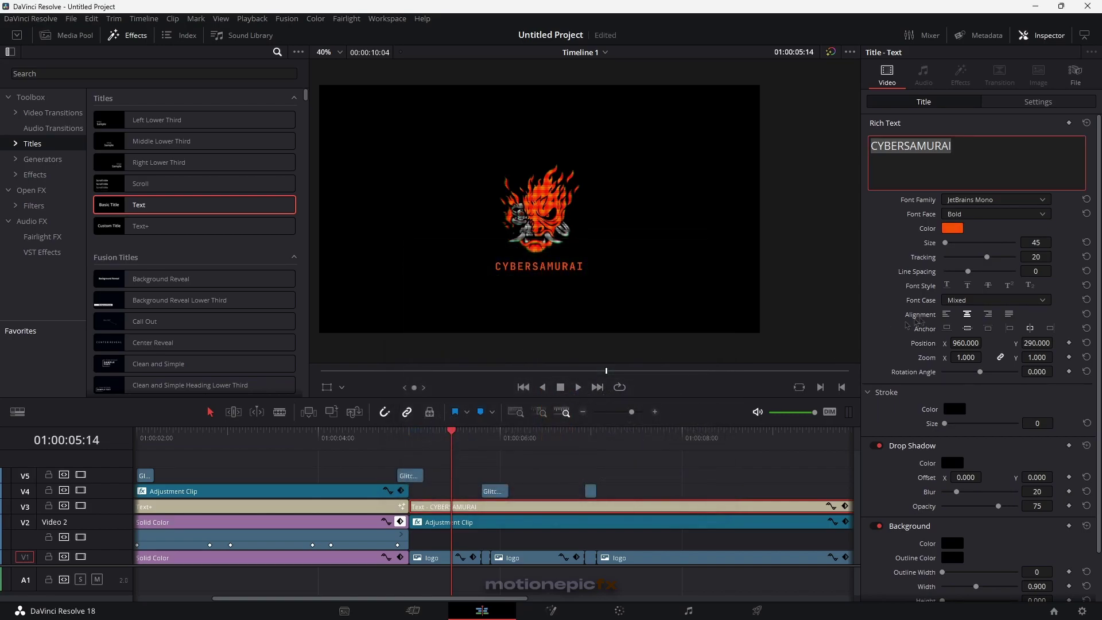
left_click_drag(1036, 242, 1012, 258)
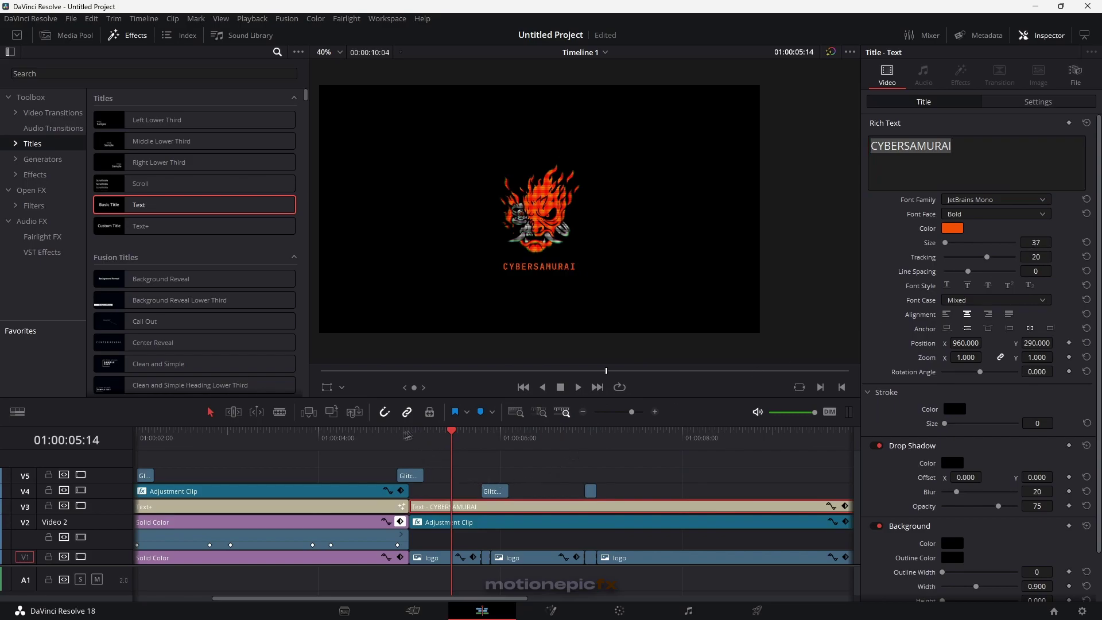
- Swap the title and adjustment clip so the title sits on V2 beneath the adjustment clip on V3, and play back the transition
left_click(408, 436)
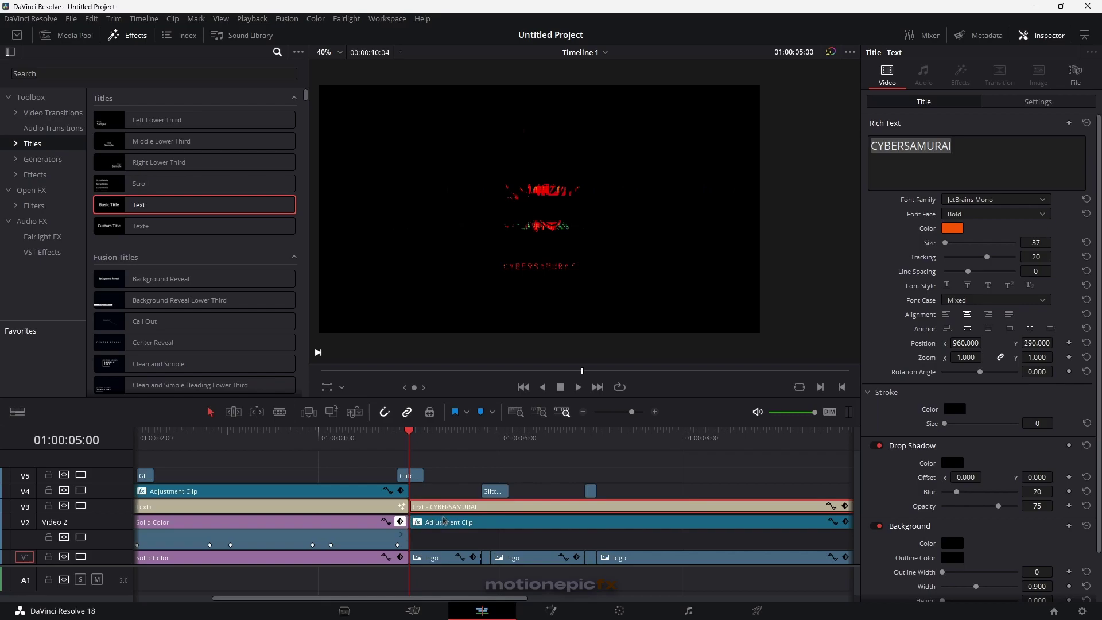
left_click_drag(436, 528, 493, 462)
left_click_drag(433, 506, 433, 525)
left_click_drag(485, 465, 429, 511)
left_click(386, 437)
key("space")
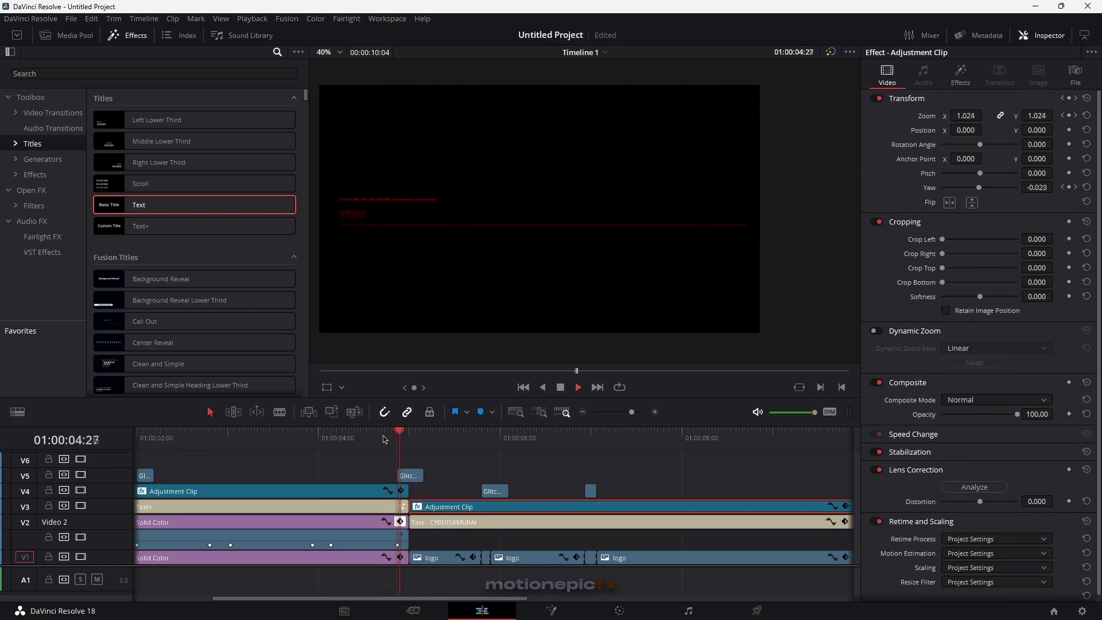
- Set the adjustment clip's Prism Blur Aberration Strength to 0.294 and Aberration Distance to 0.124, and play back the whole logo section
left_click(961, 75)
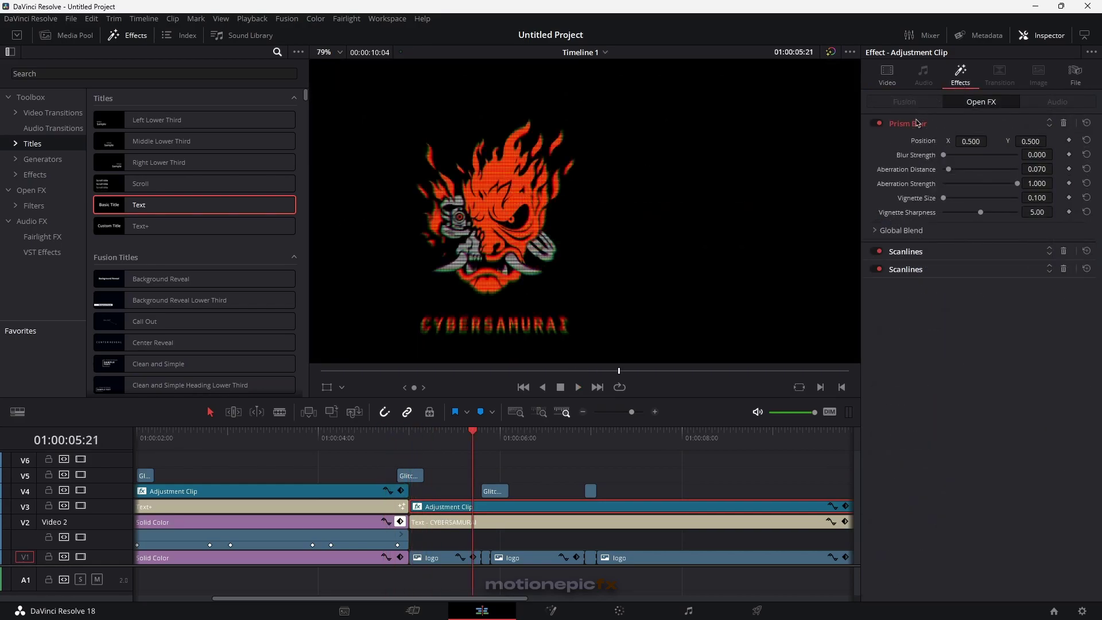
left_click(878, 123)
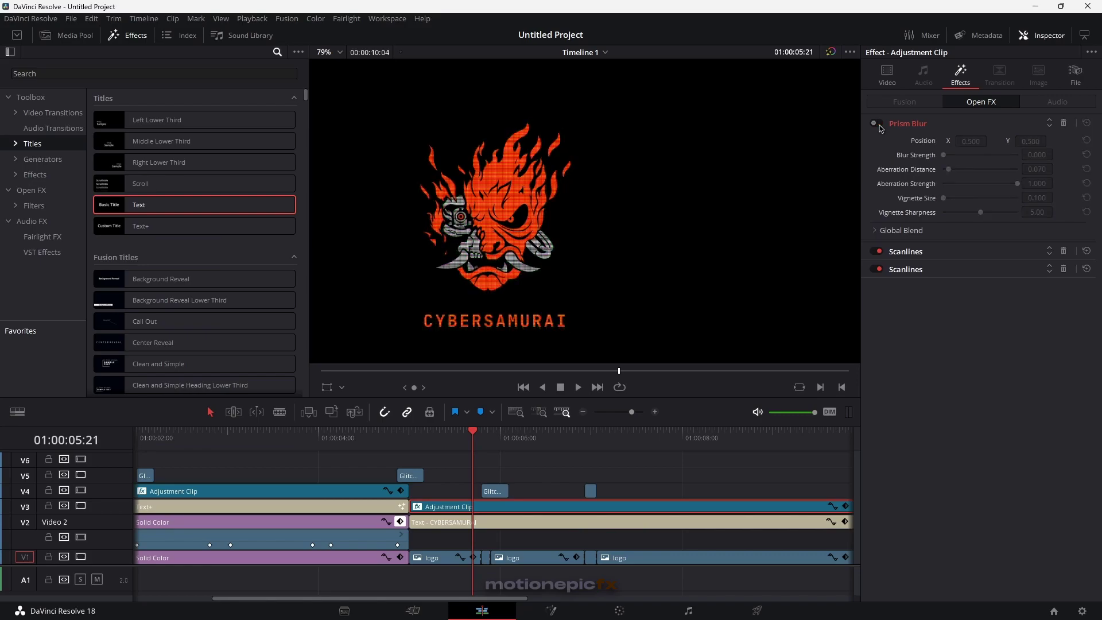
left_click(878, 124)
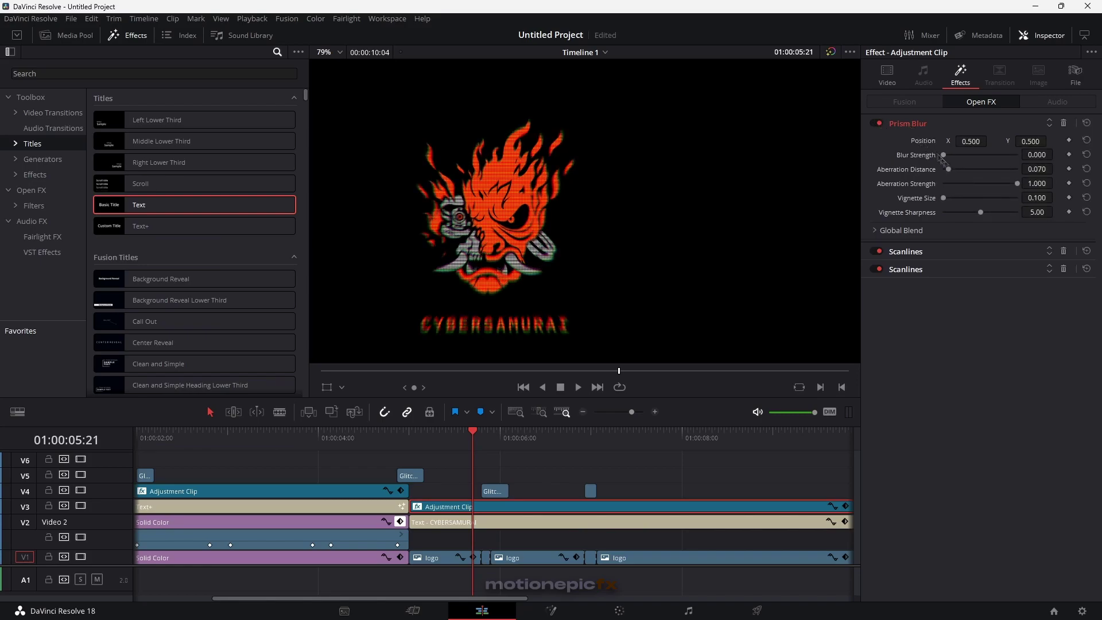
left_click_drag(1018, 183, 959, 184)
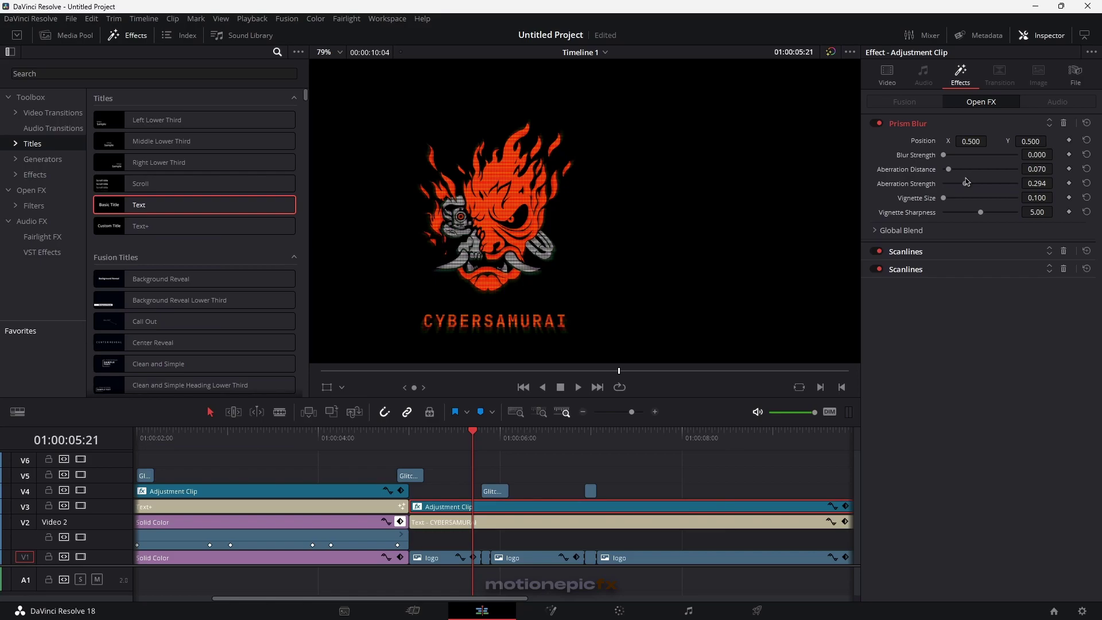
left_click_drag(950, 171, 954, 172)
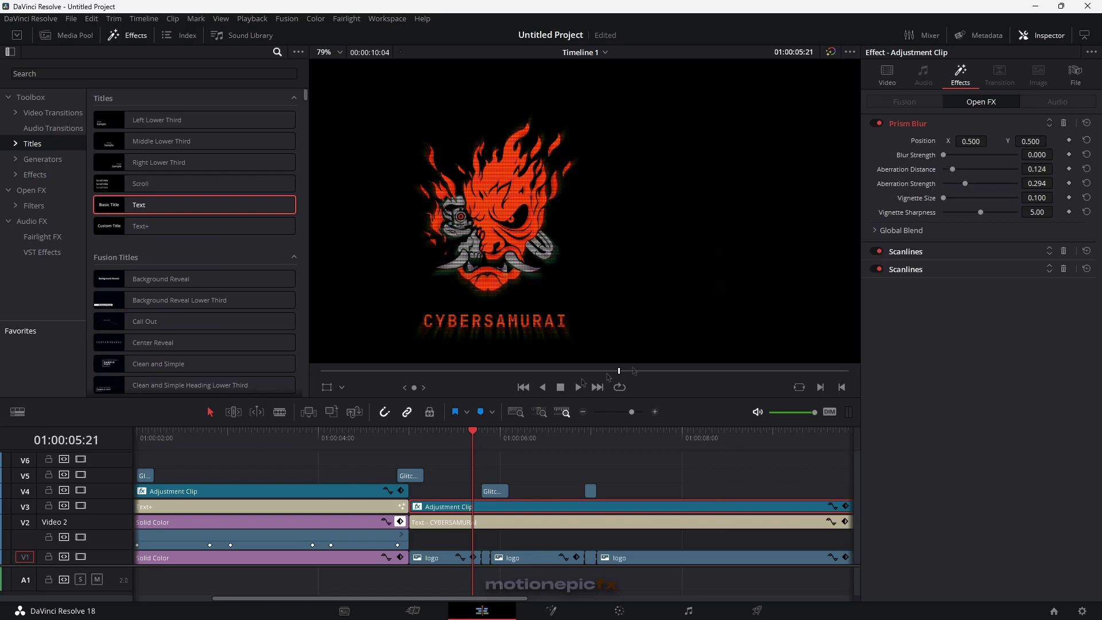
left_click(362, 447)
left_click_drag(626, 415, 628, 417)
key("space")
key("shift+z")
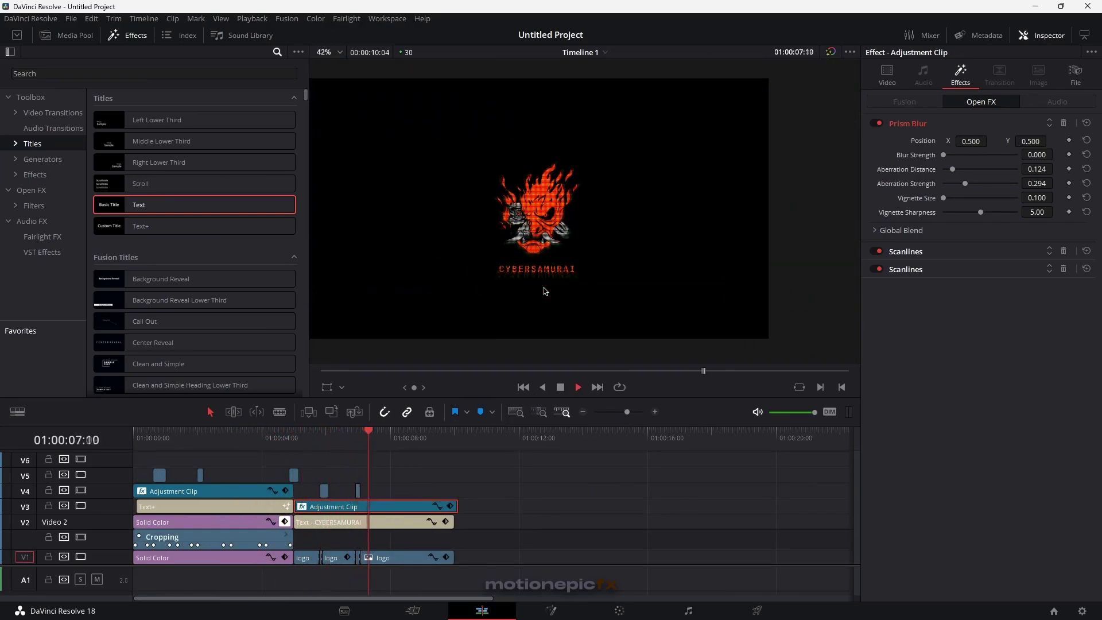
scroll(546, 292, "down", 1)
key("space")
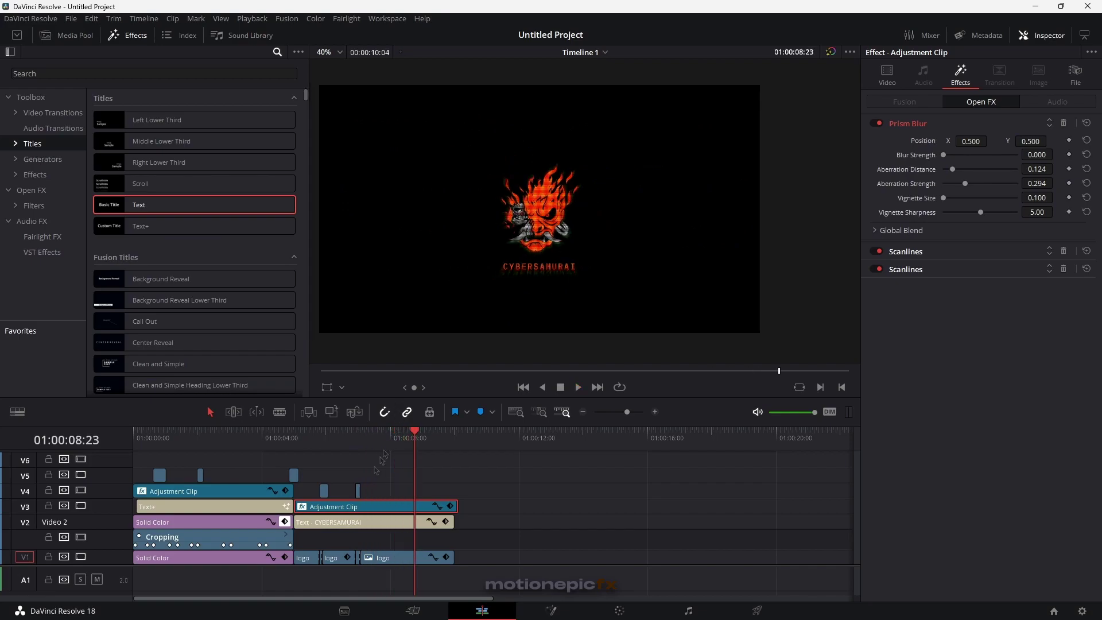
- Duplicate the short Hard Mix glitch clip on V4 to about 01:00:08:19 on the same track
left_click(358, 490)
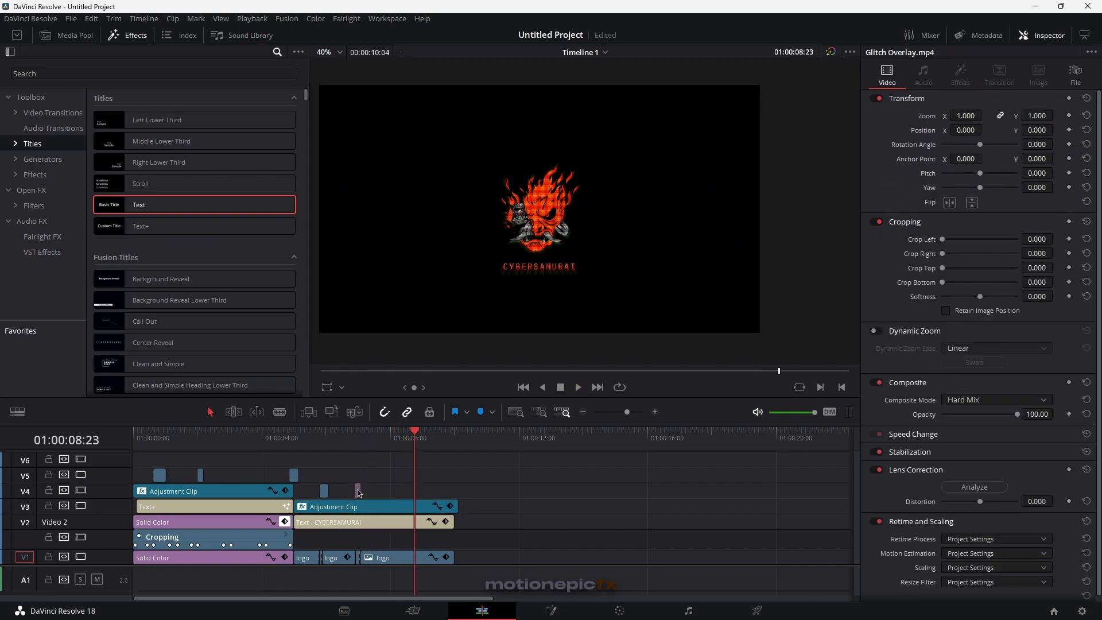
left_click_drag(358, 491, 414, 492)
left_click(411, 446)
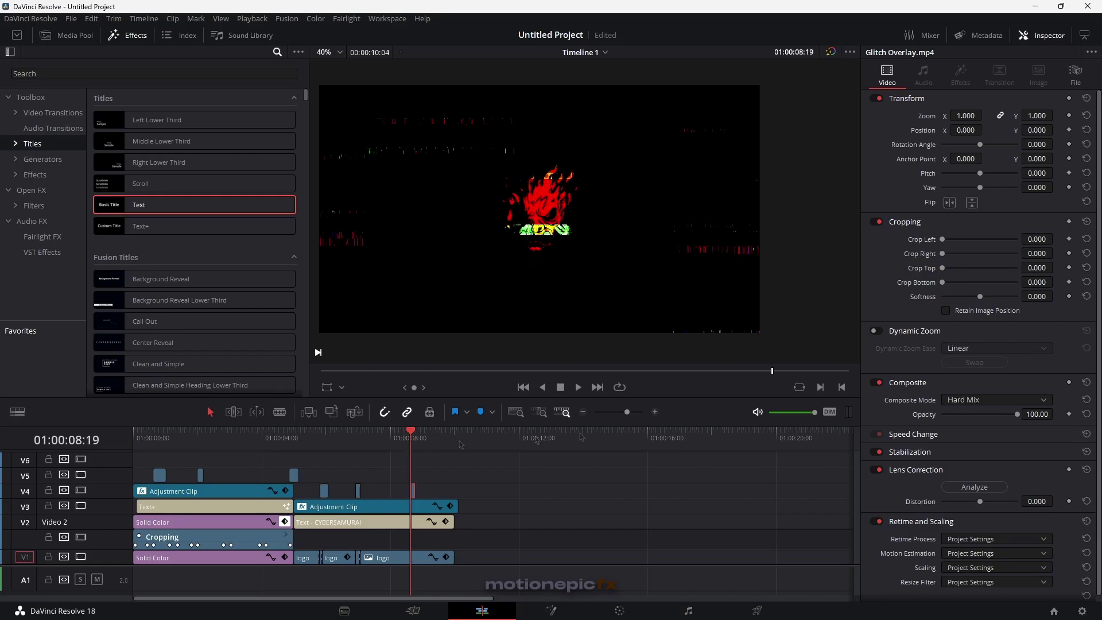
- Change the copied glitch clip's Composite Mode to Linear Dodge and flip the clip vertically
left_click(961, 402)
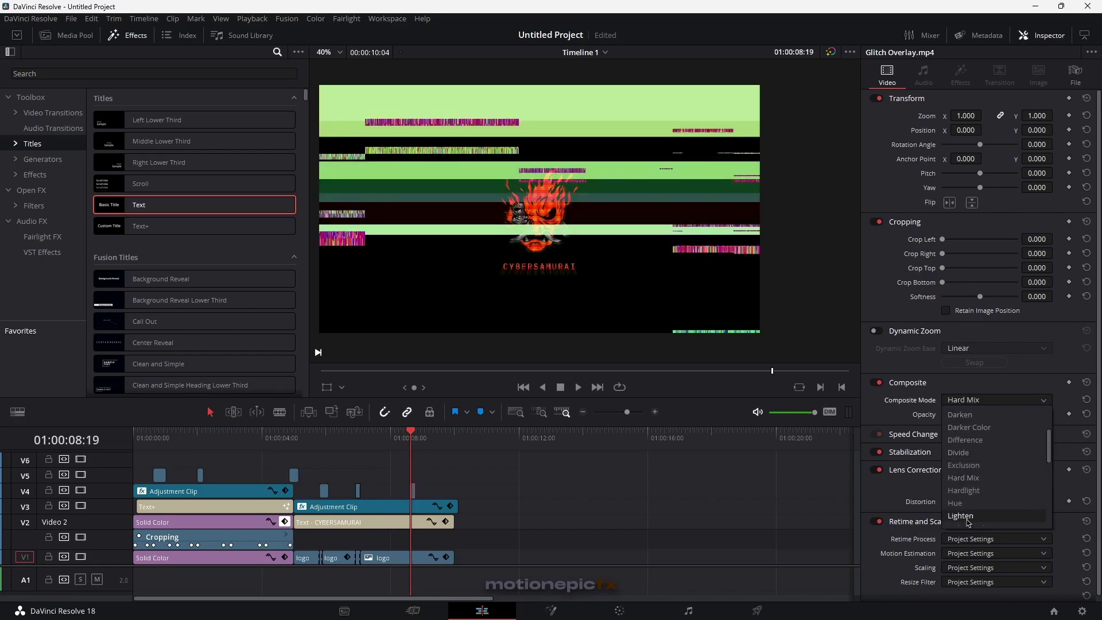
scroll(969, 511, "down", 2)
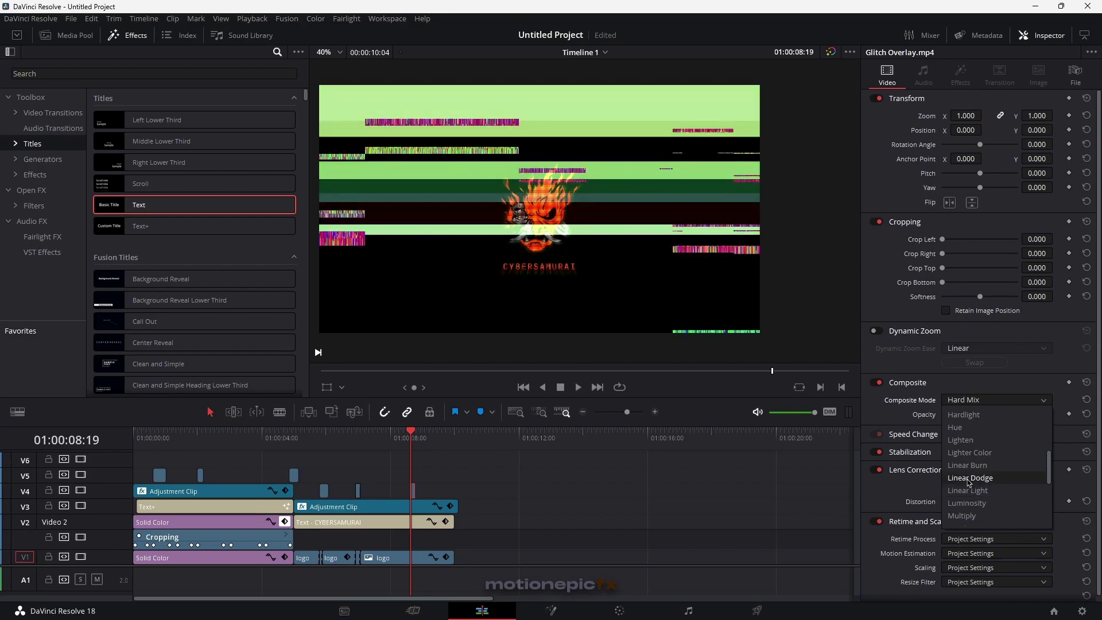
left_click(970, 478)
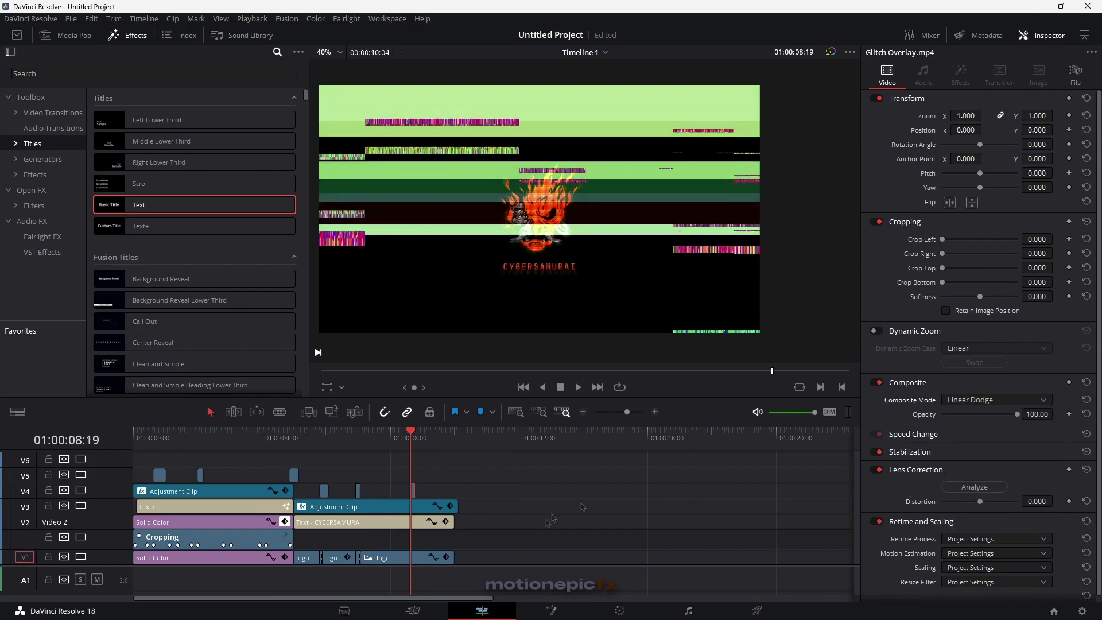
left_click(972, 202)
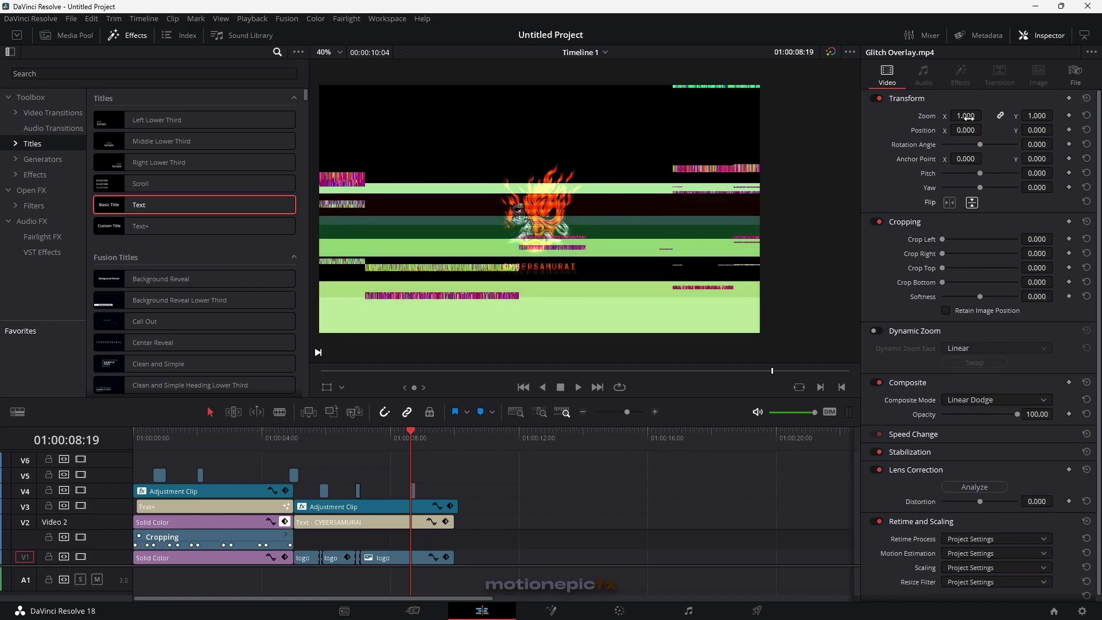
- Play back the logo section around the flipped Linear Dodge glitch clip from about 01:00:08:08
left_click(399, 443)
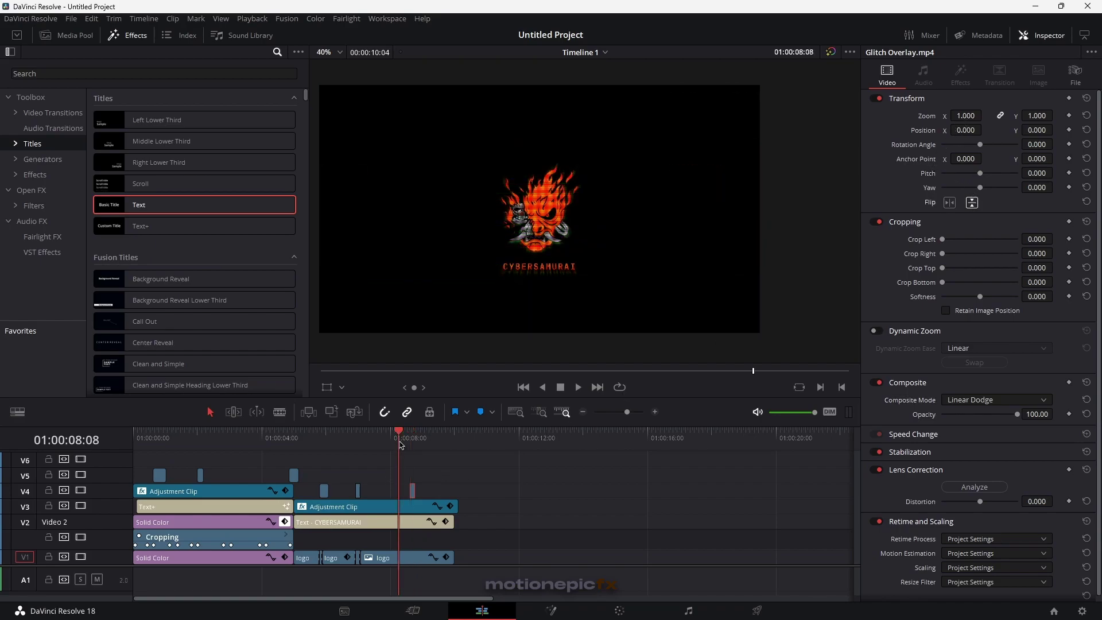
key("space")
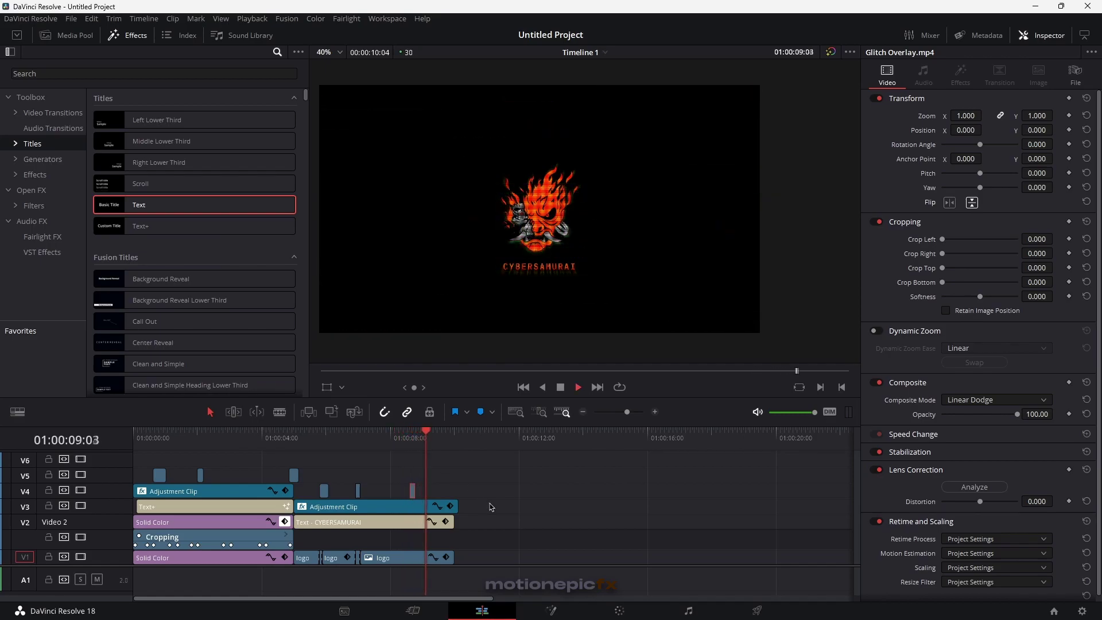
left_click(376, 446)
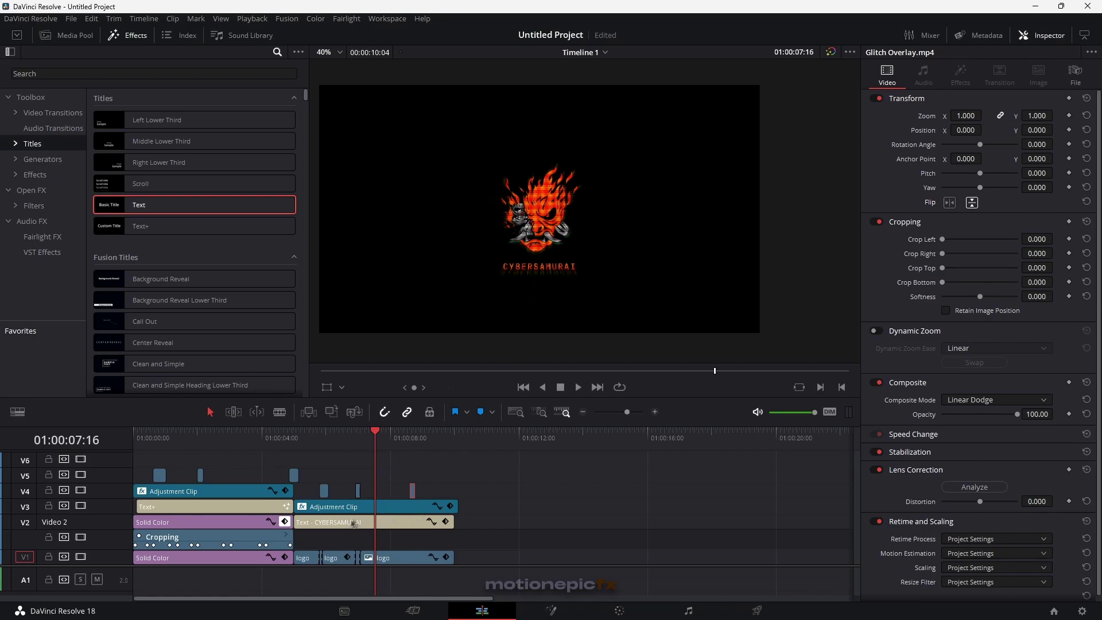
- Open the V3 adjustment clip's Fusion composition and add a Grain node directly after MediaIn1
left_click(376, 509)
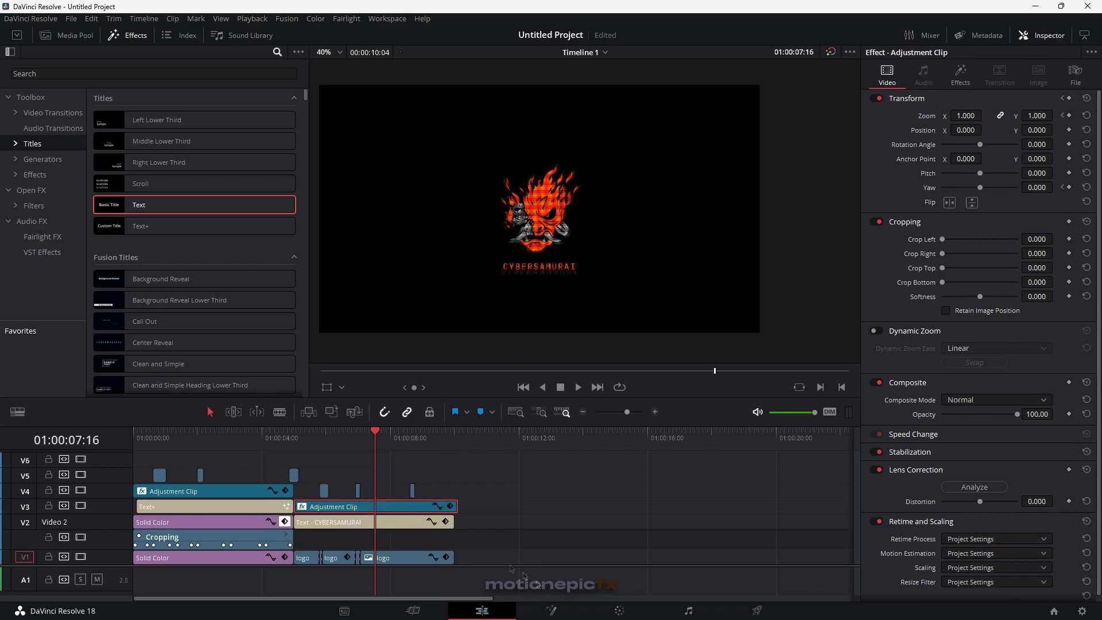
left_click(549, 611)
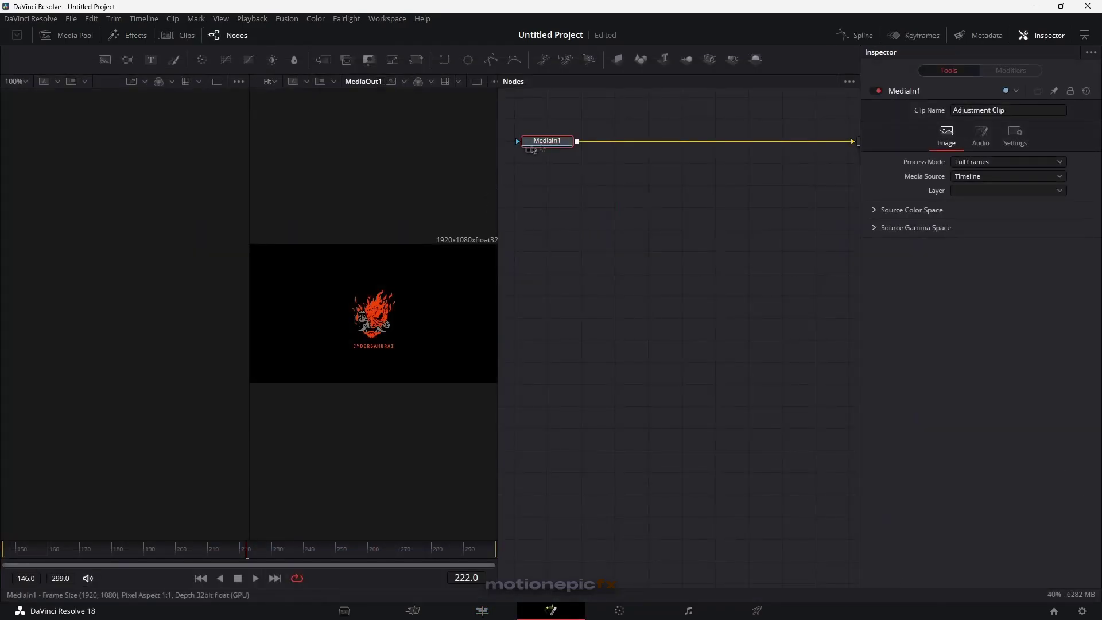
key("shift+space")
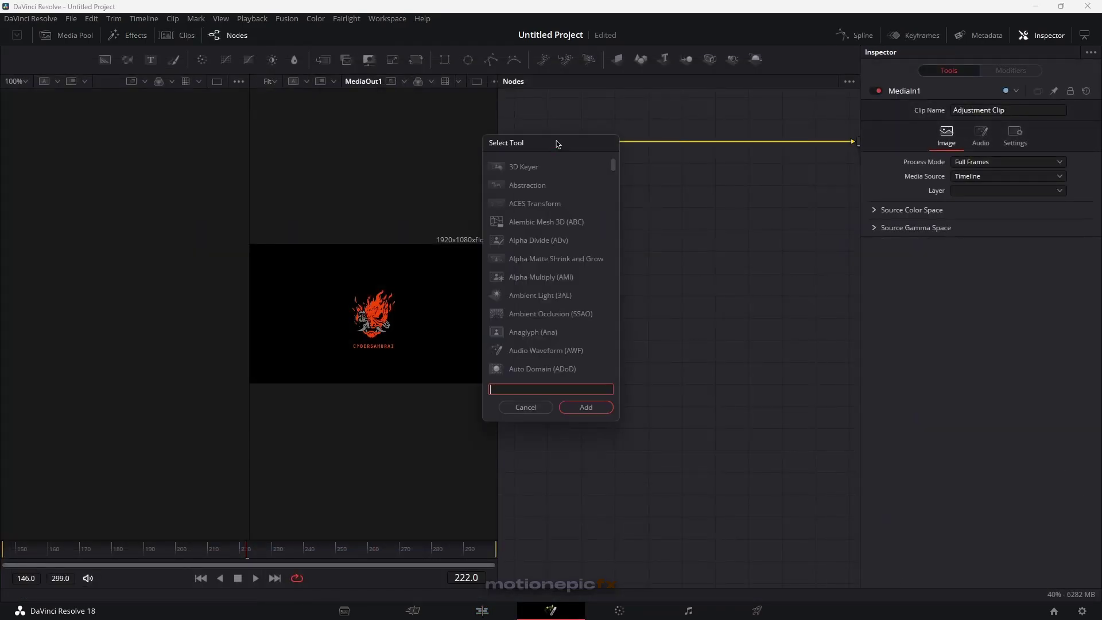
type("no")
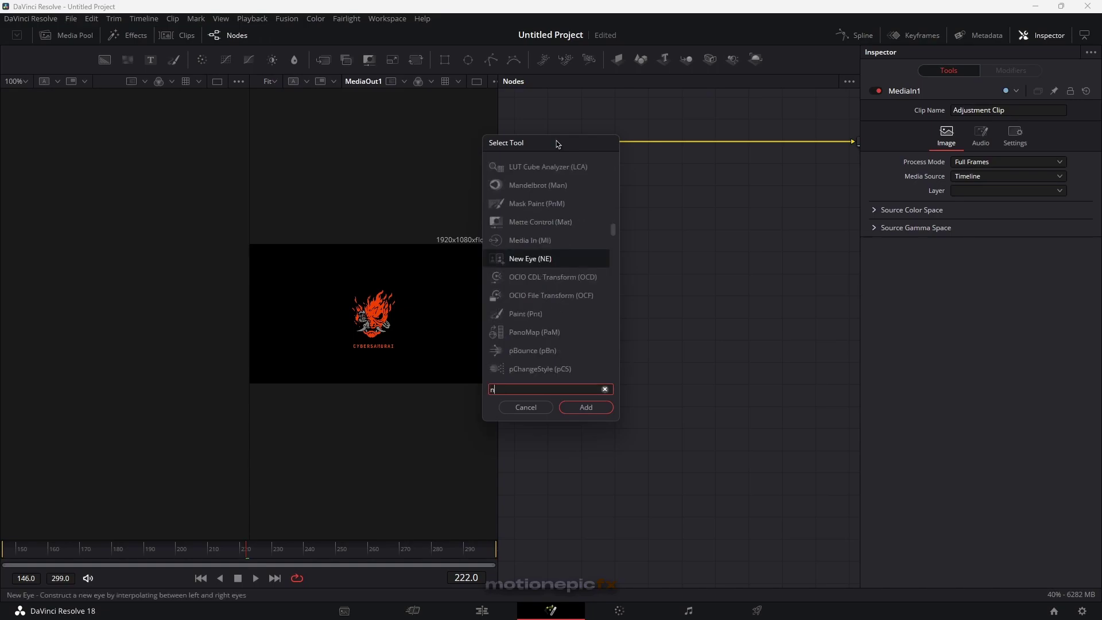
key("BackSpace")
key("BackSpace")
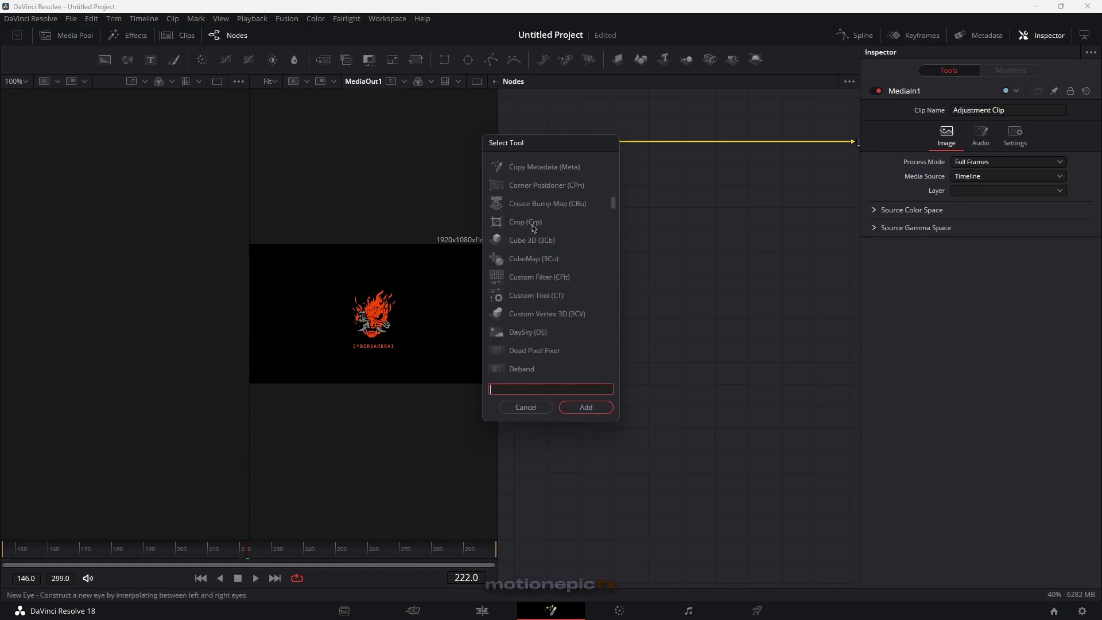
type("grai")
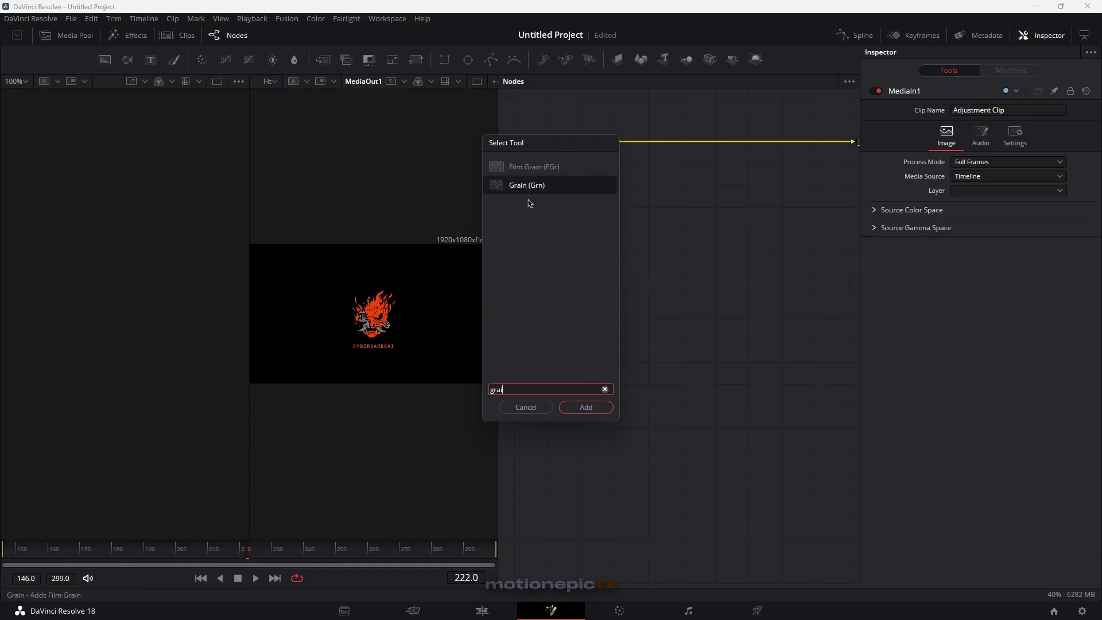
left_click(592, 409)
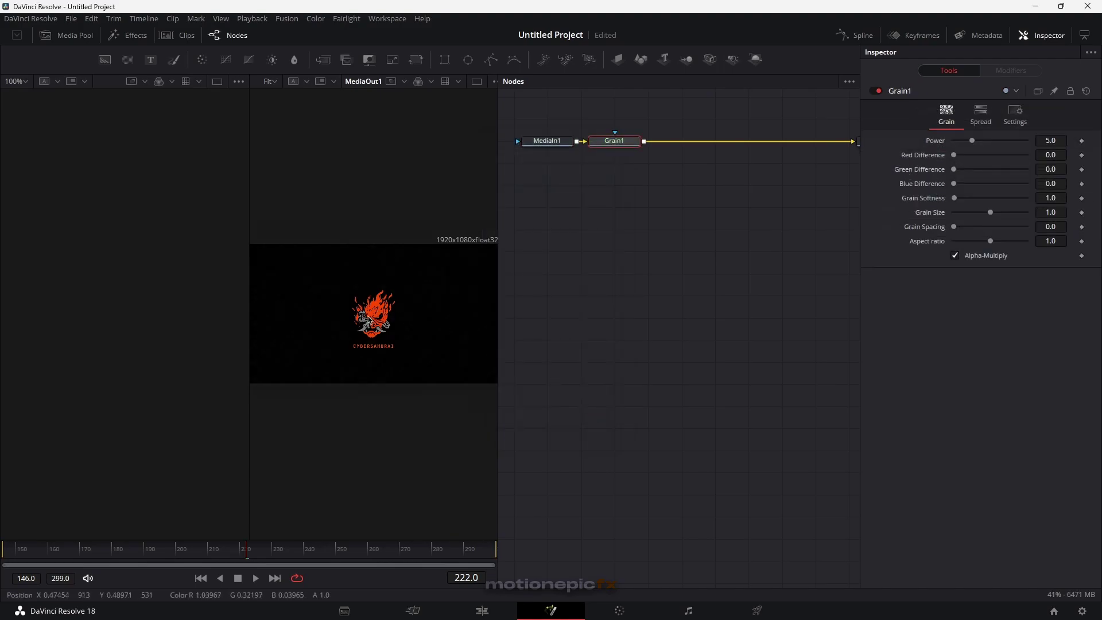
- Raise the Grain node's Power slightly above its default and return to the edit timeline
scroll(369, 320, "up", 5)
scroll(369, 320, "down", 3)
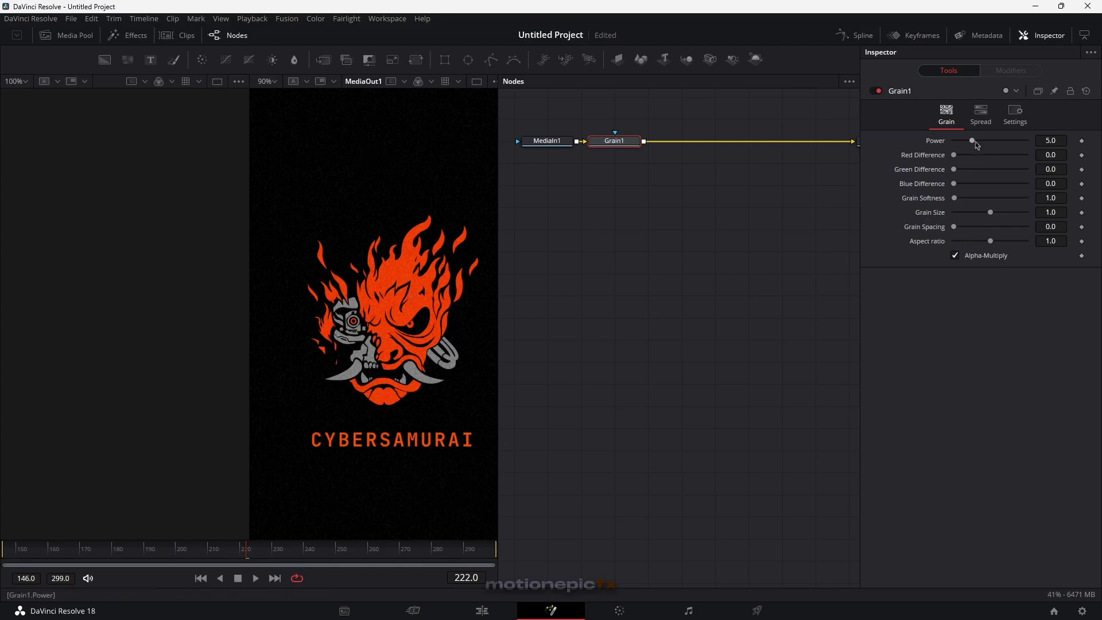
left_click_drag(972, 141, 981, 145)
left_click(483, 612)
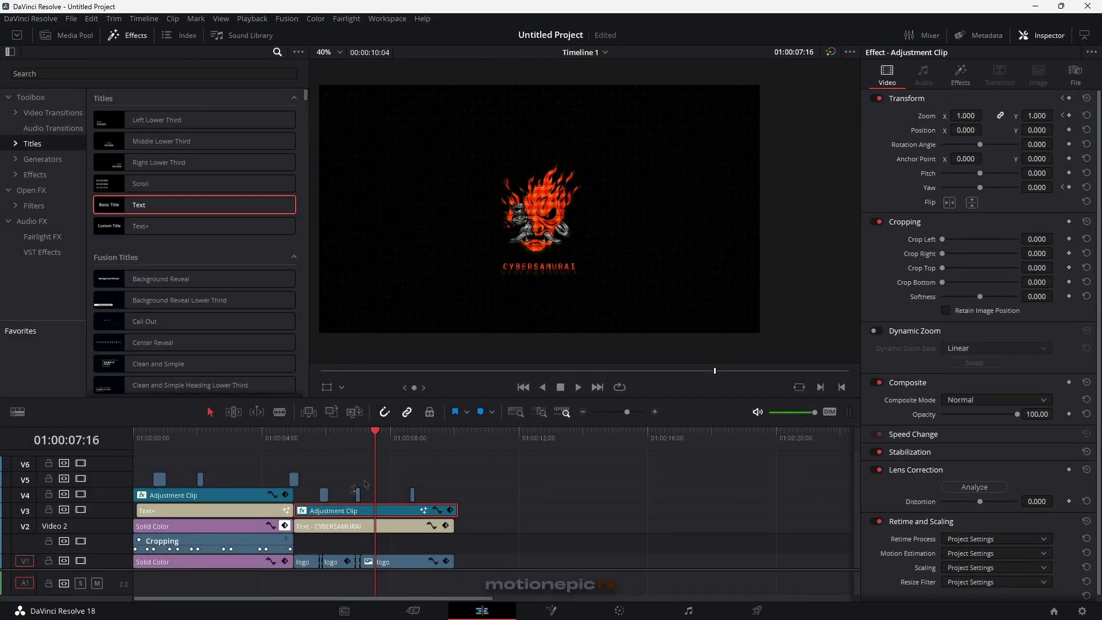
- Play the whole animation from the start in full screen, then leave the full-screen view
key("ctrl+f")
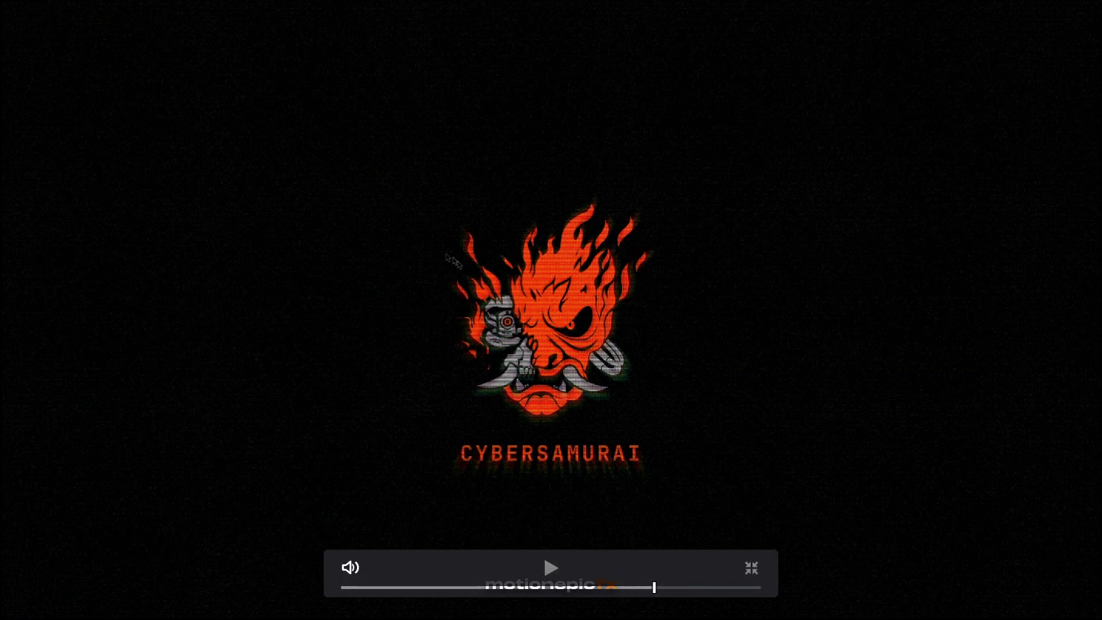
key("Home")
key("space")
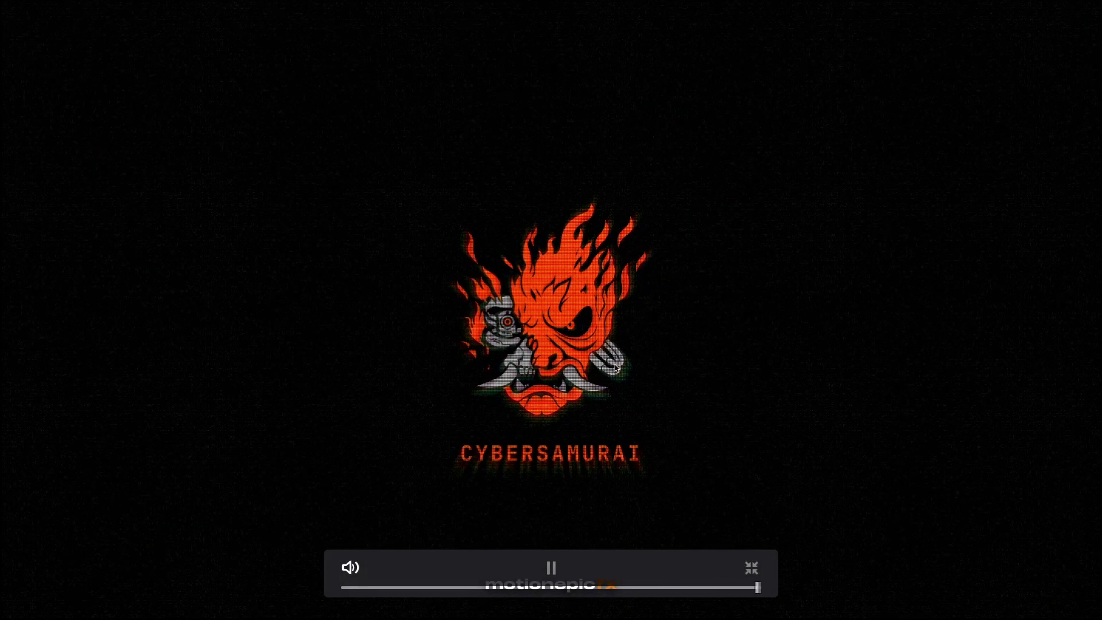
left_click(751, 568)
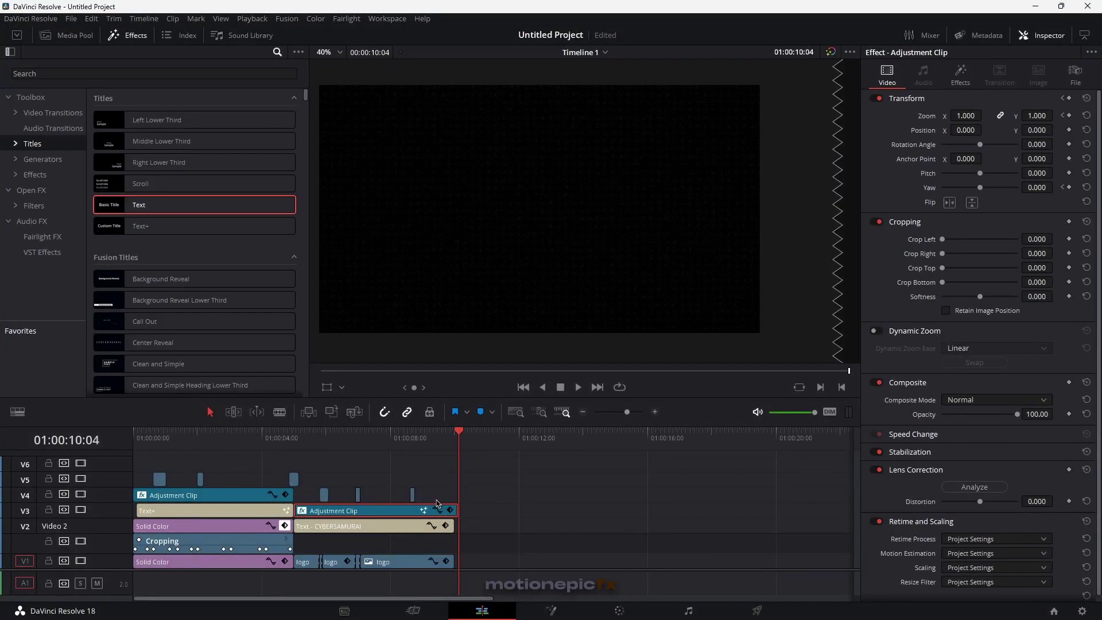